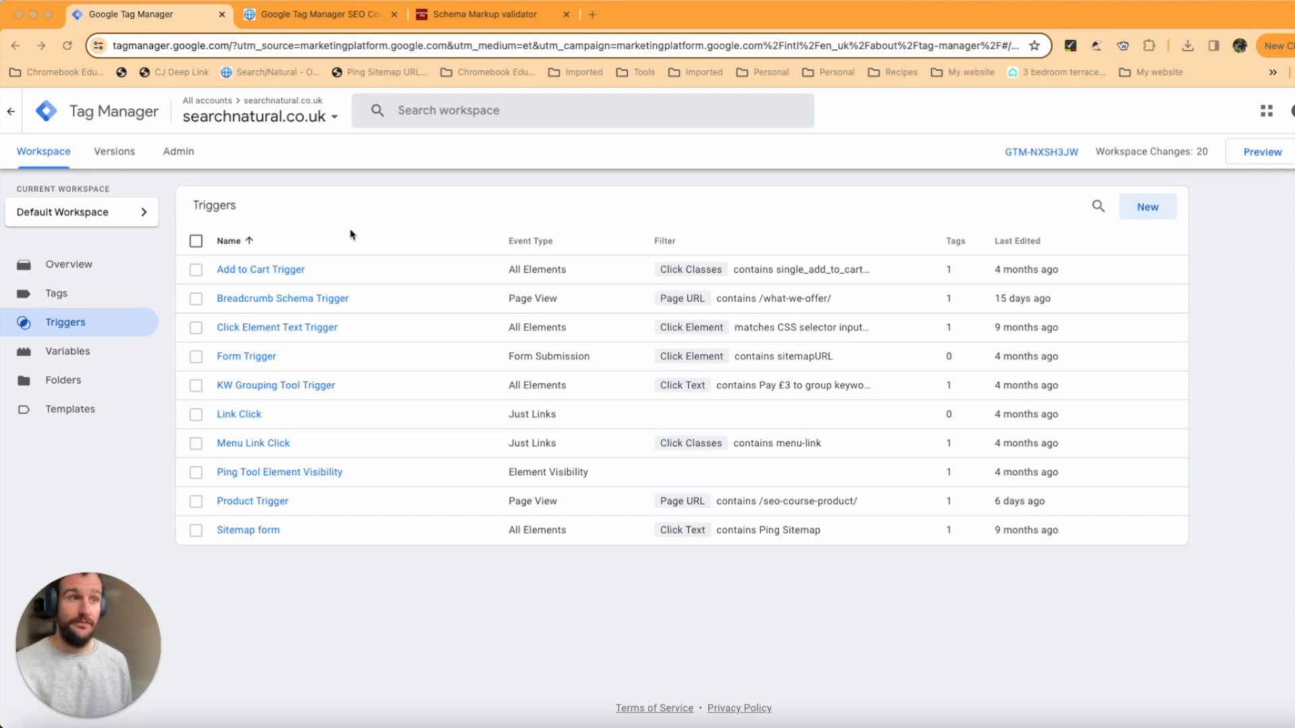
View the workspace overview, and highlight the page address of the Google Tag Manager SEO Course product page.
click(105, 277)
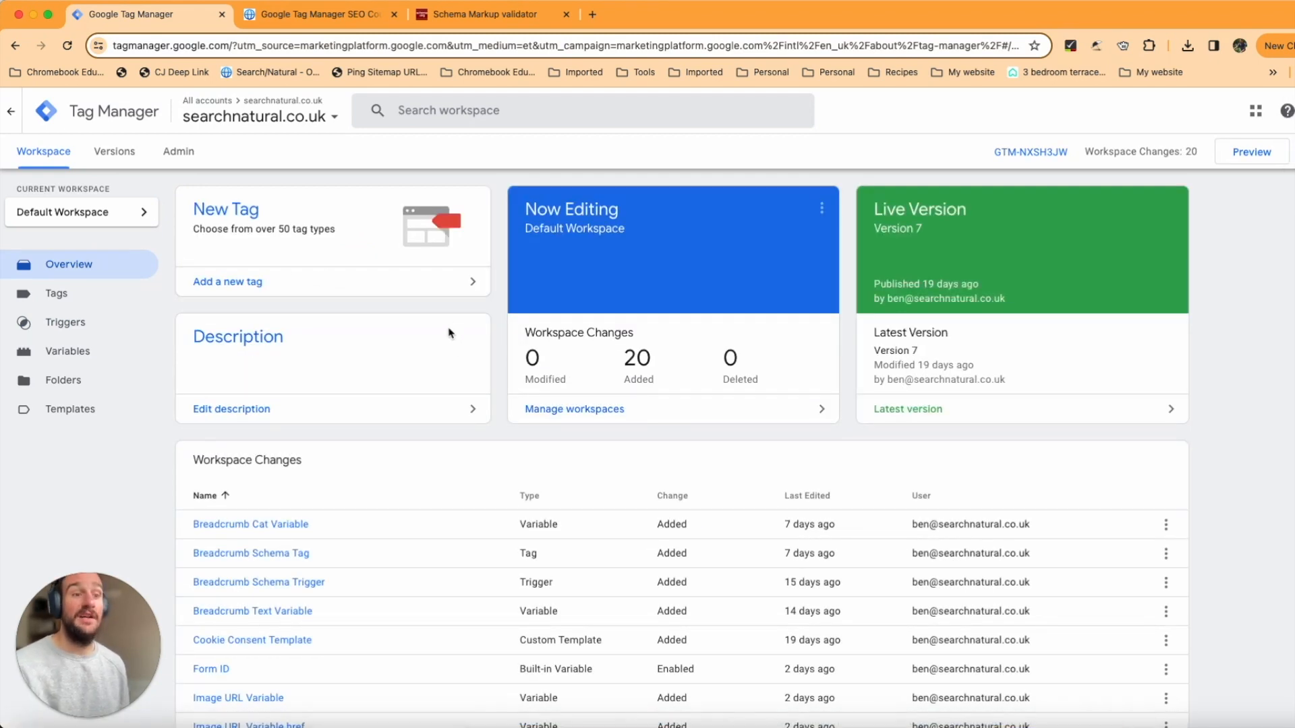
click(317, 15)
click(408, 45)
click(492, 50)
drag(498, 46, 220, 26)
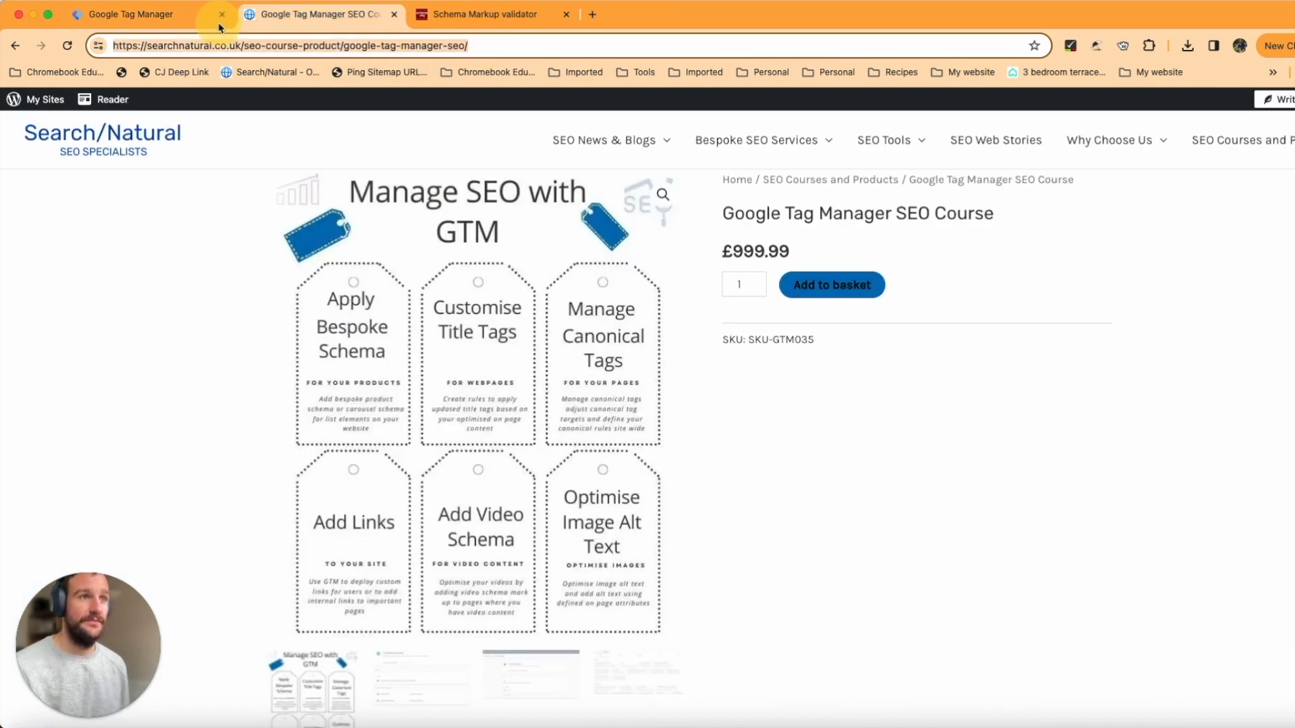
Return to Tag Manager and check the configuration of the built-in Page URL variable, then close it.
click(175, 14)
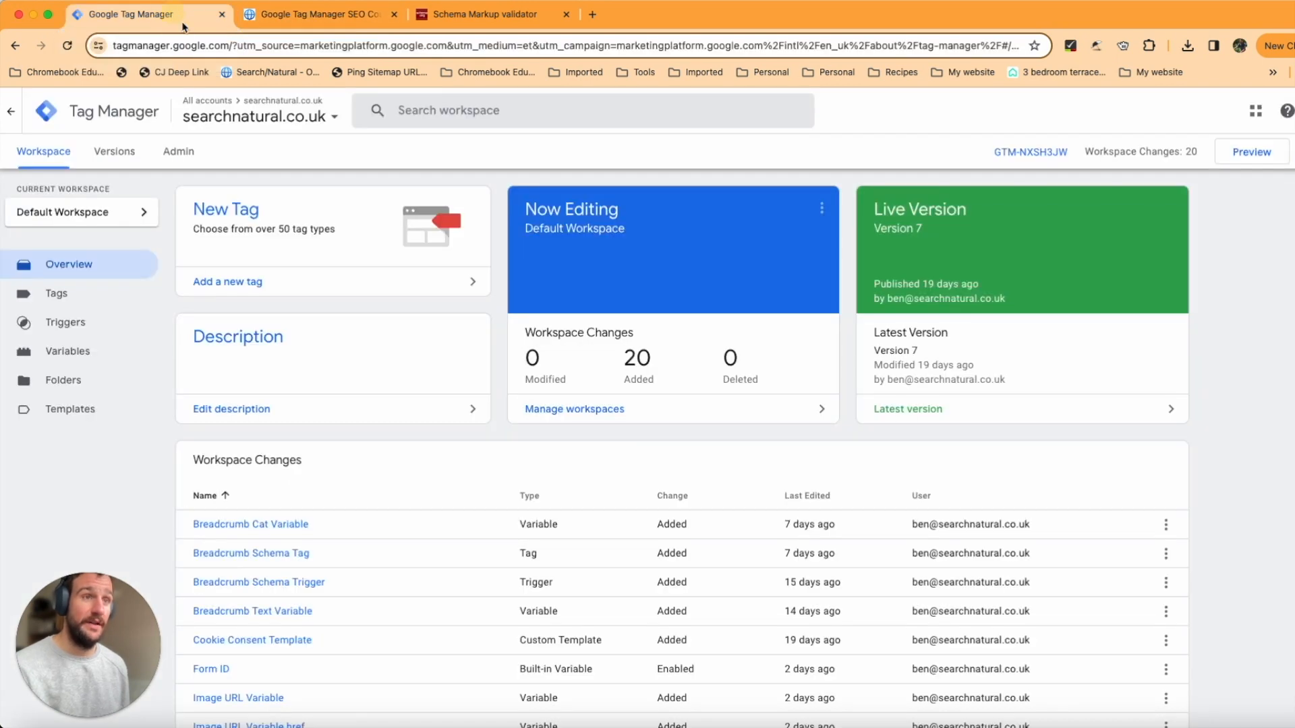
click(117, 348)
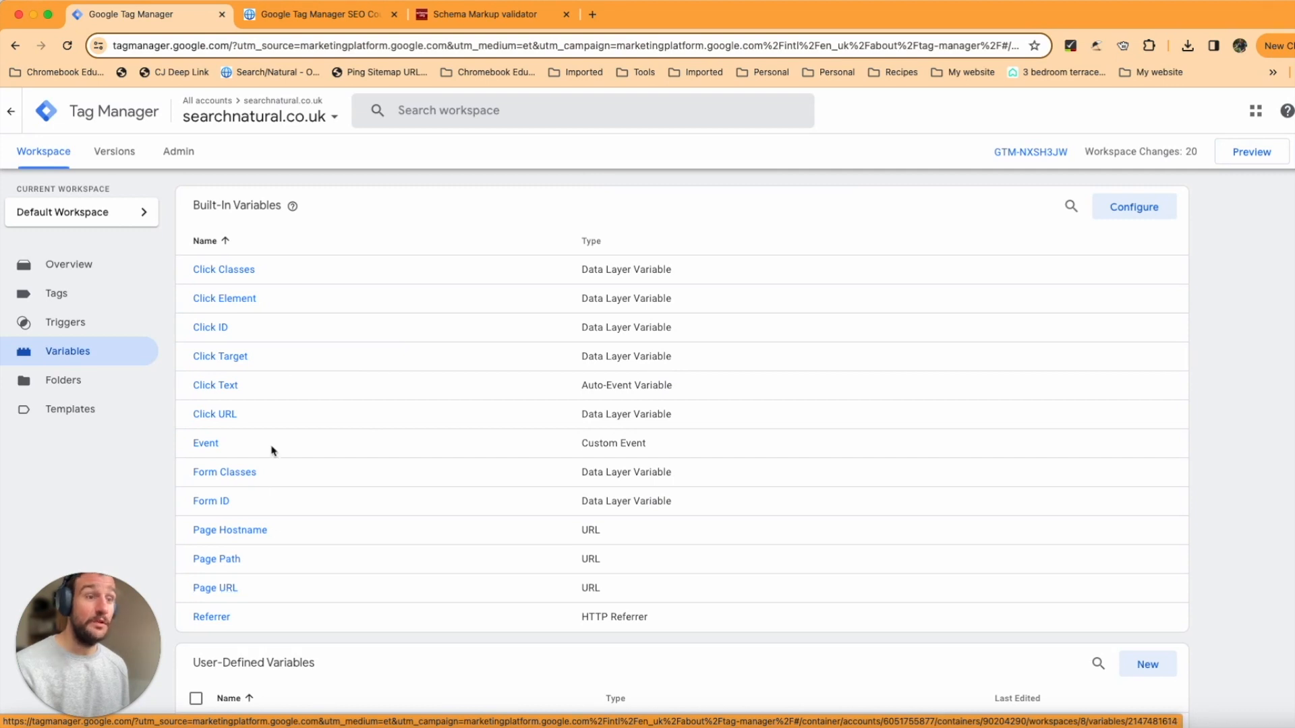
click(231, 588)
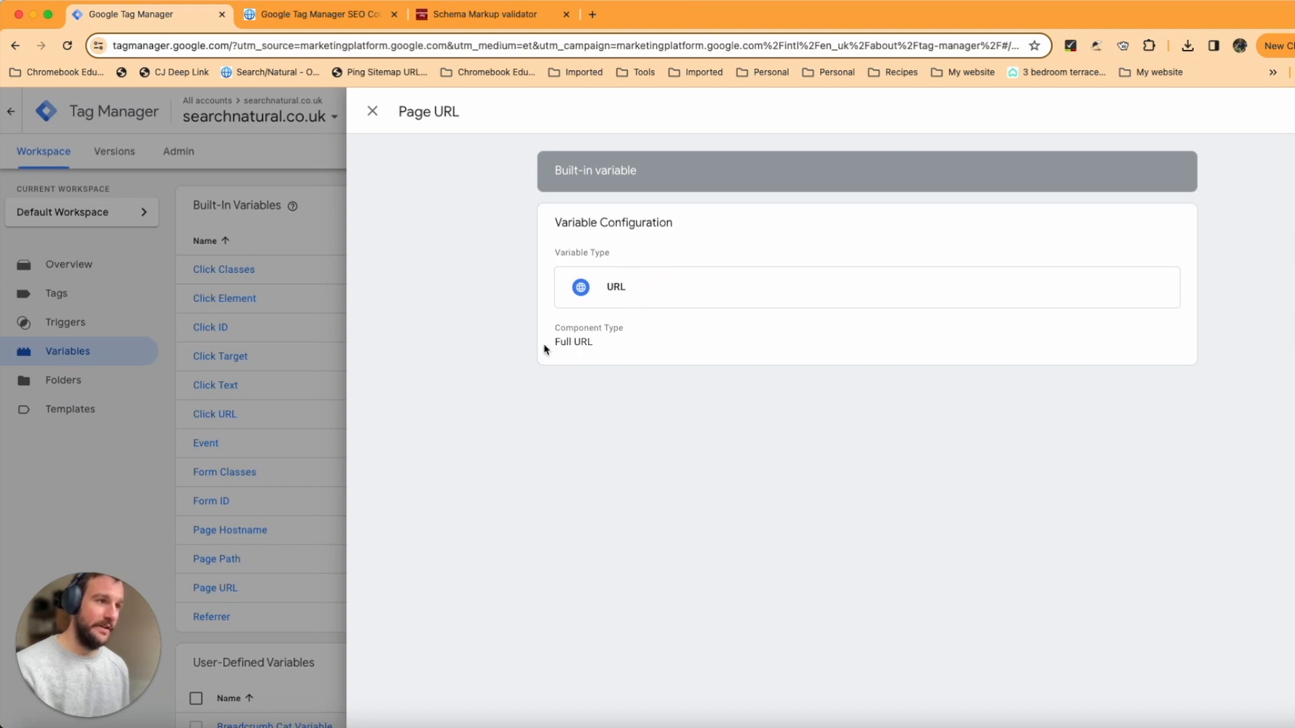
click(373, 112)
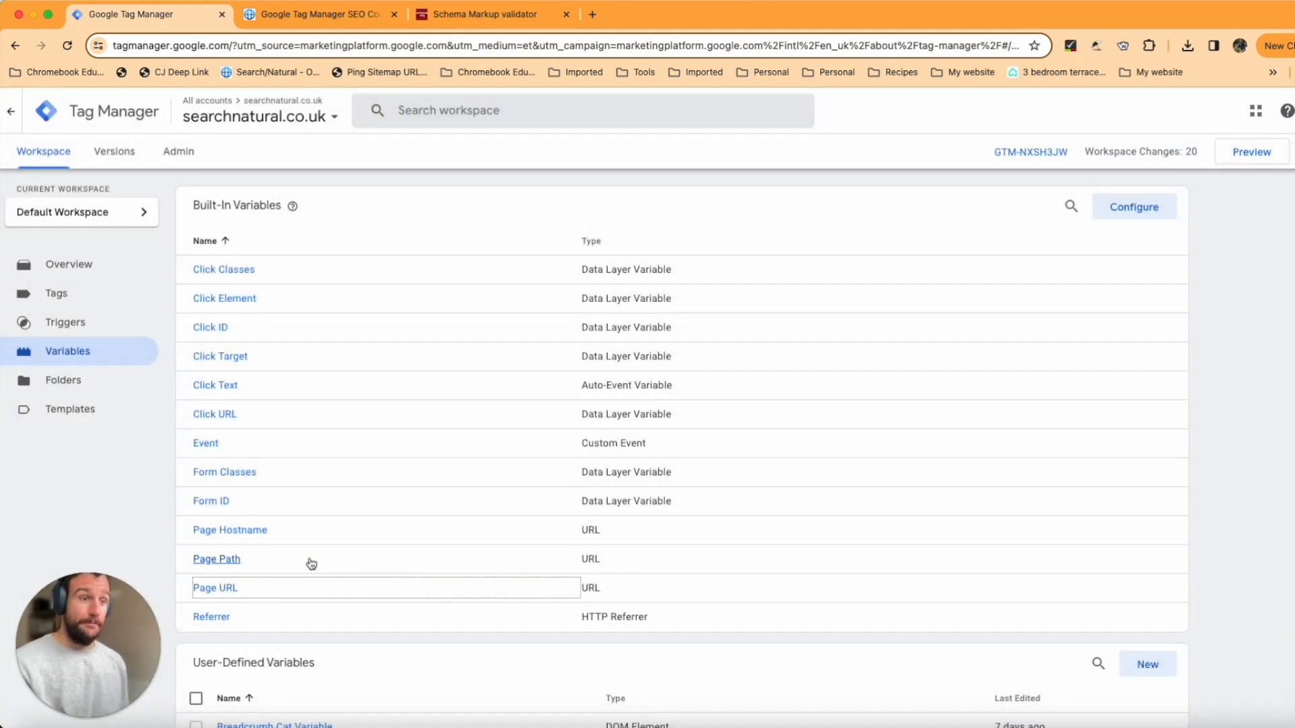
Inspect the HTML element behind the product title on the Google Tag Manager SEO Course page and close the developer tools.
click(358, 15)
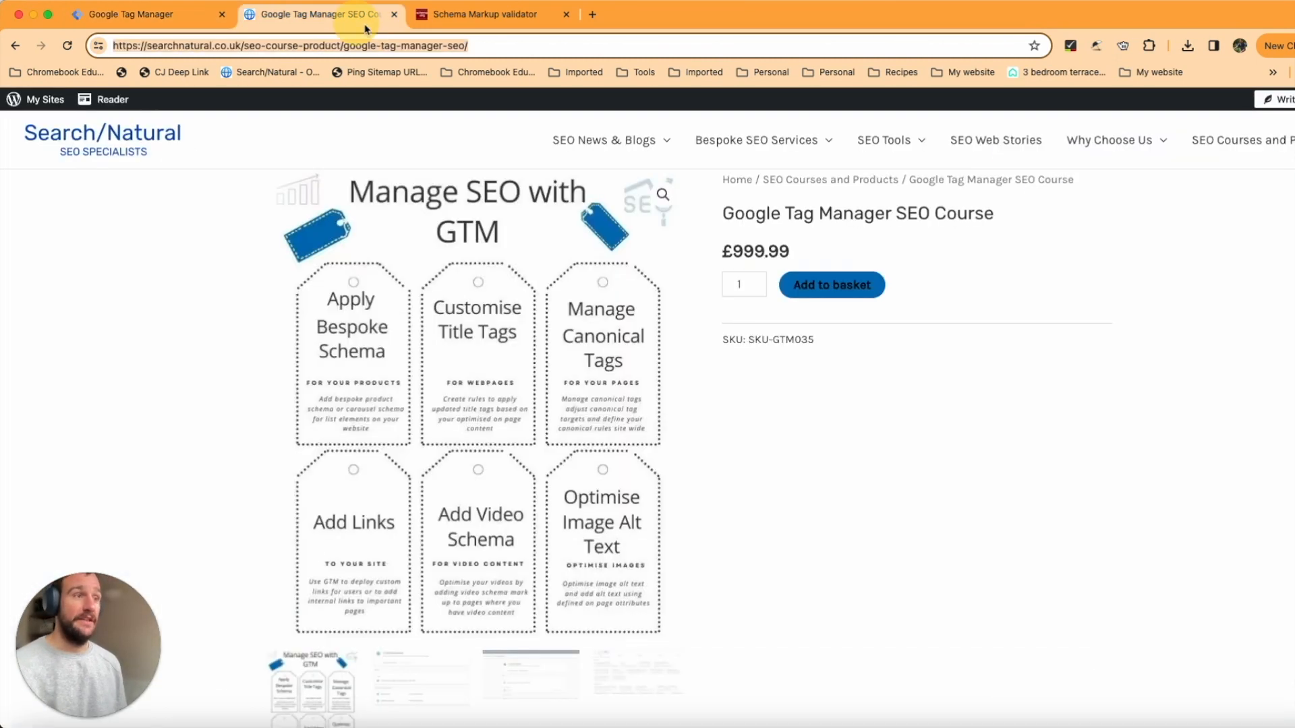
double_click(760, 216)
right_click(761, 216)
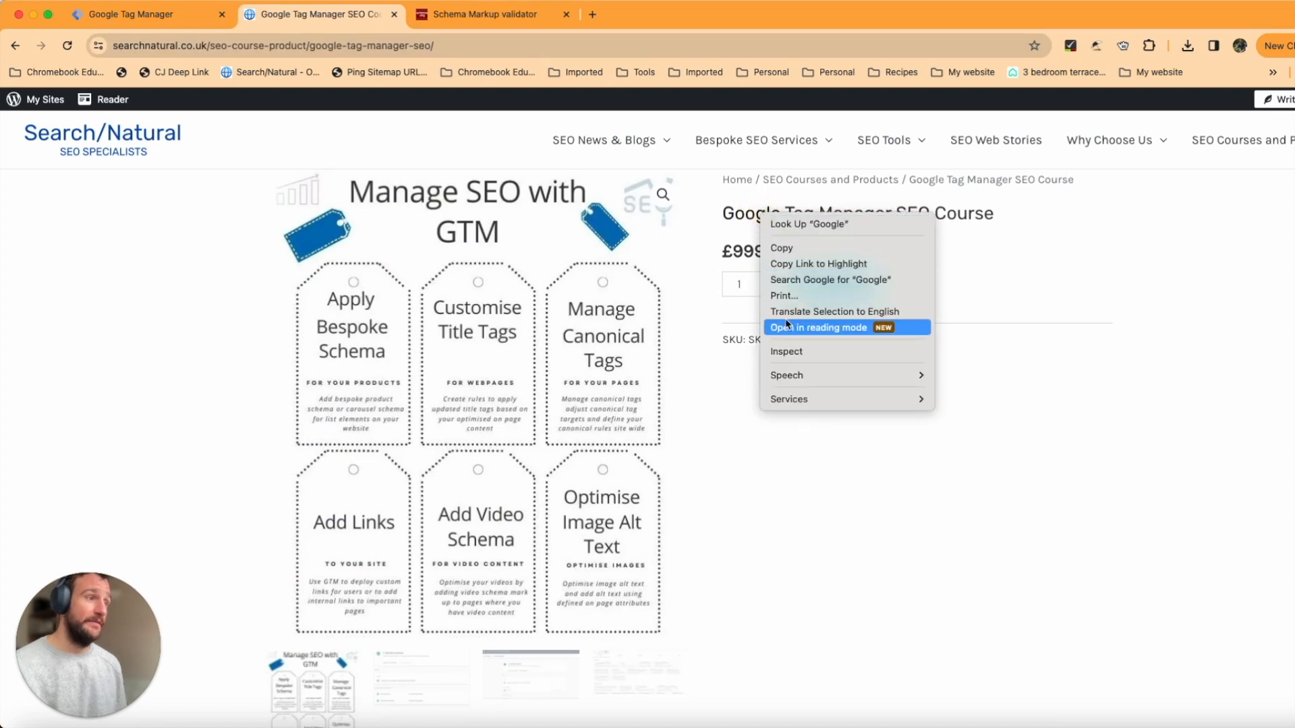
click(781, 355)
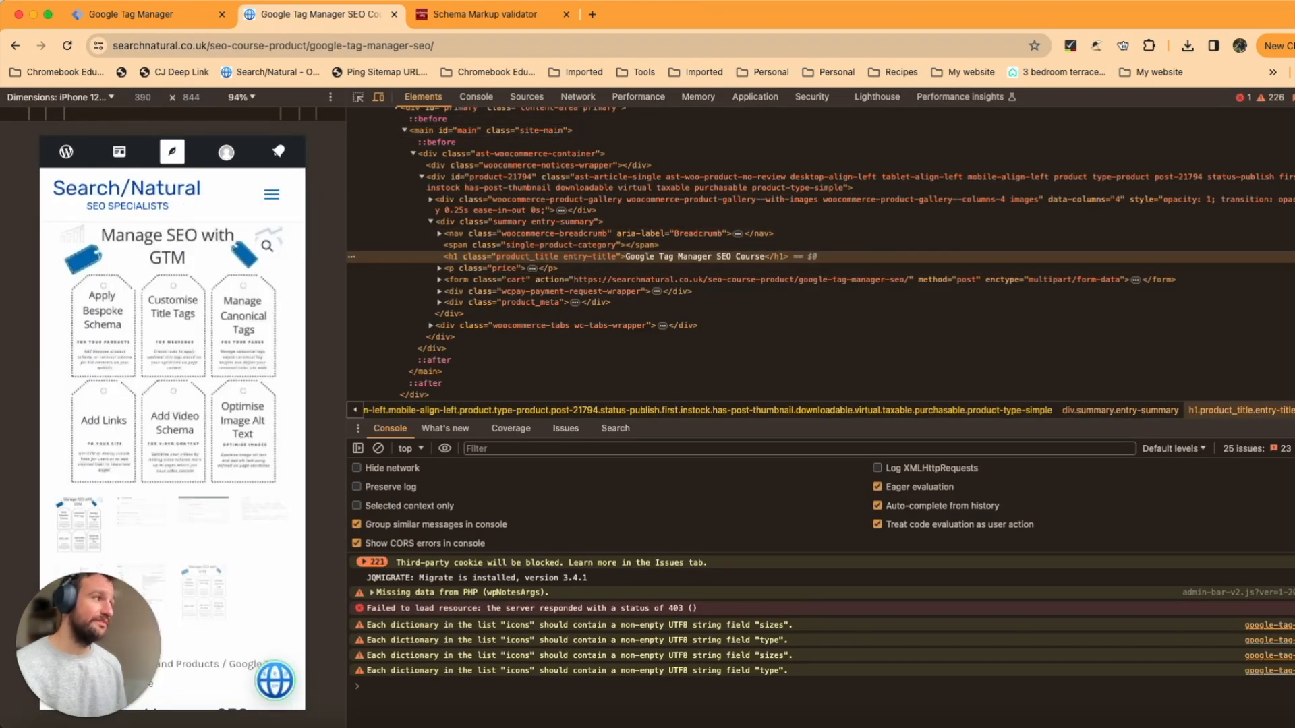
key(super+alt+i)
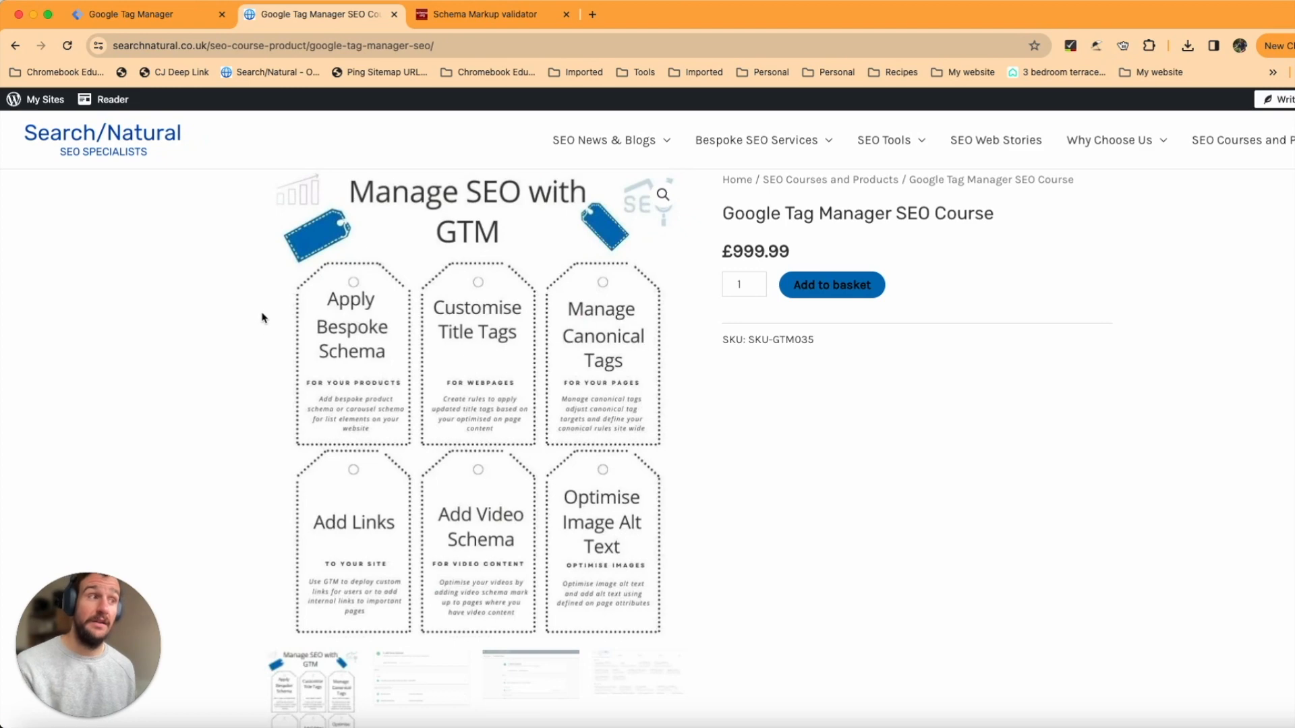
Back in Tag Manager, view the user-defined Page Title Variable's configuration and close it.
click(193, 14)
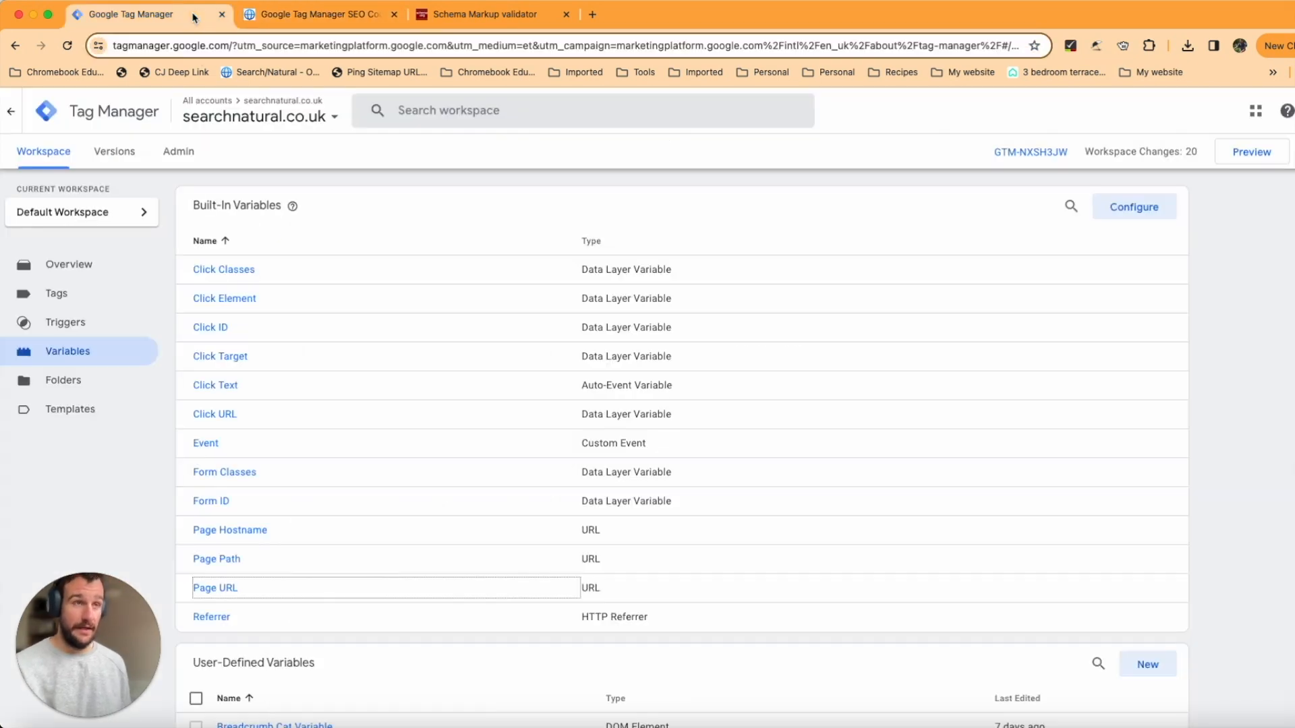
scroll(203, 404, down, 6)
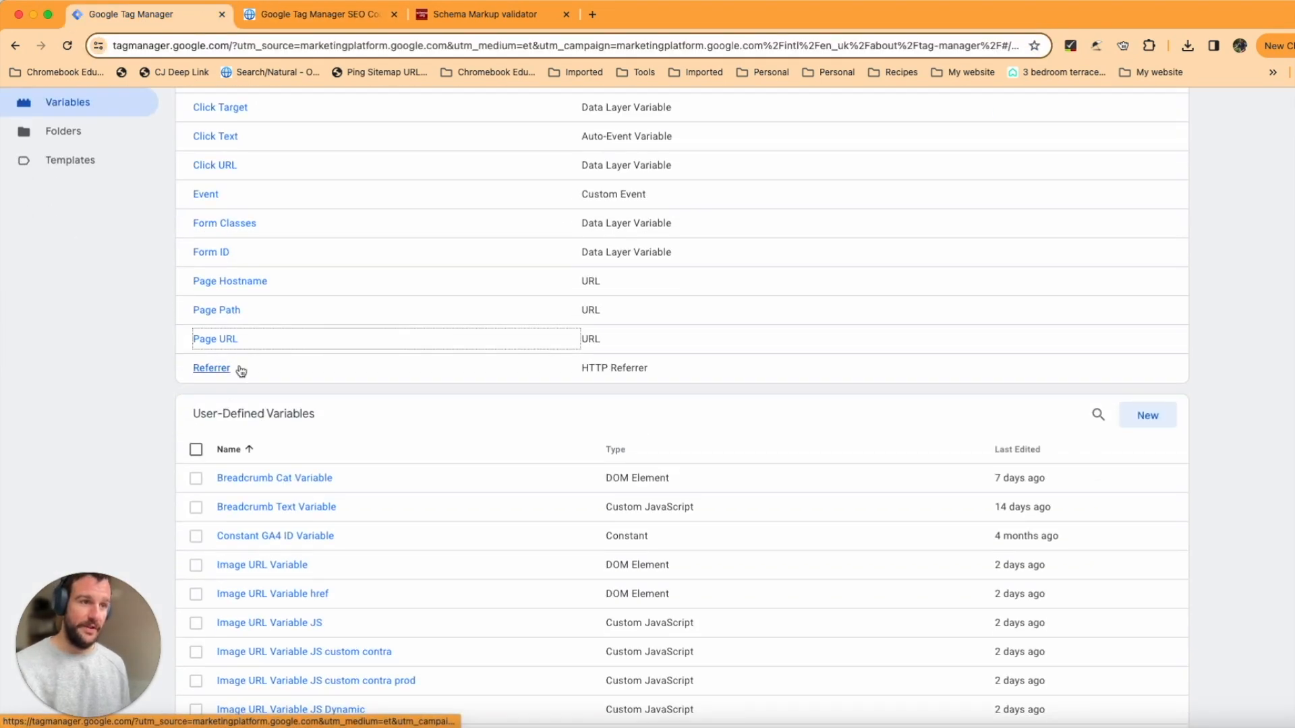
scroll(250, 364, down, 2)
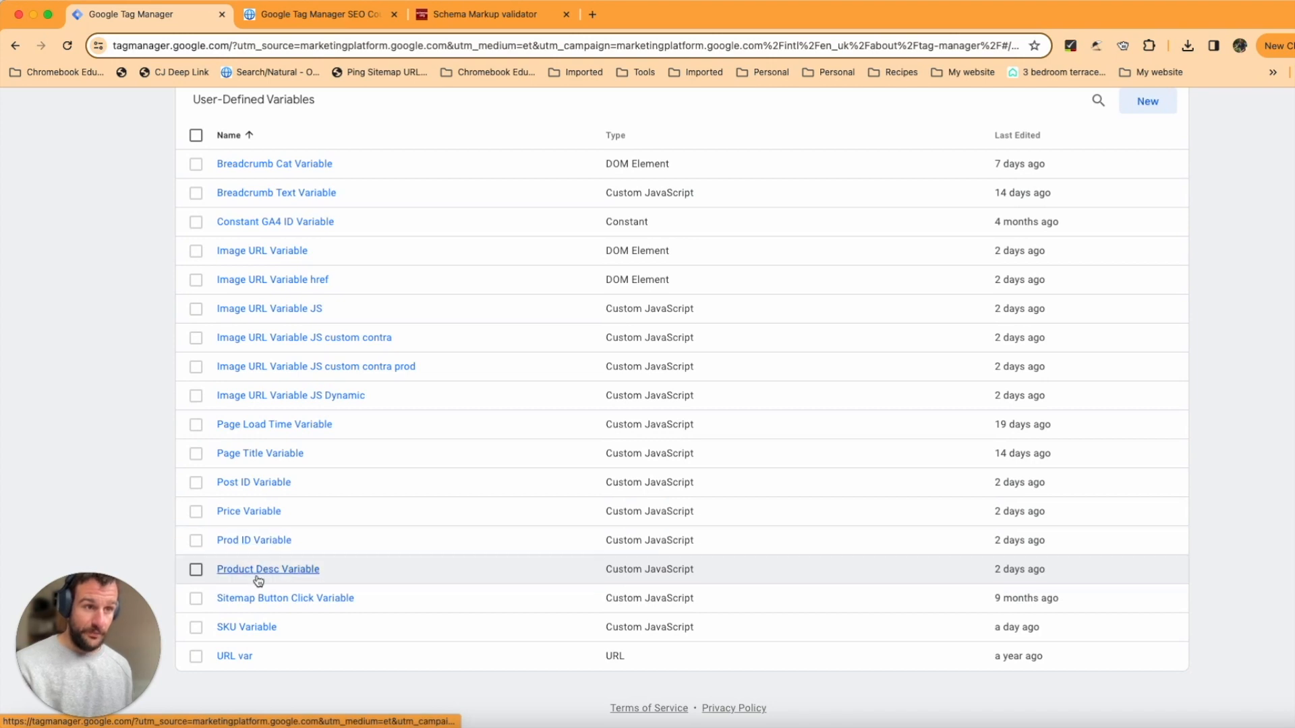
click(281, 454)
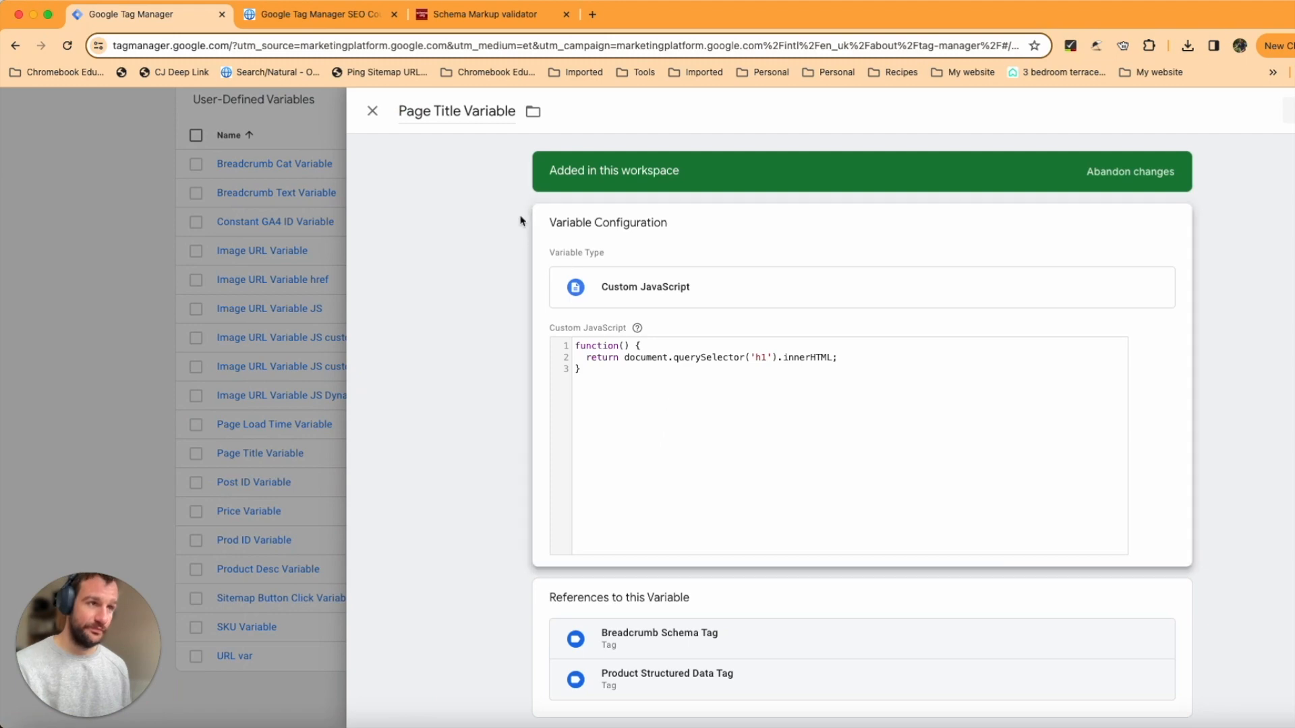
click(370, 112)
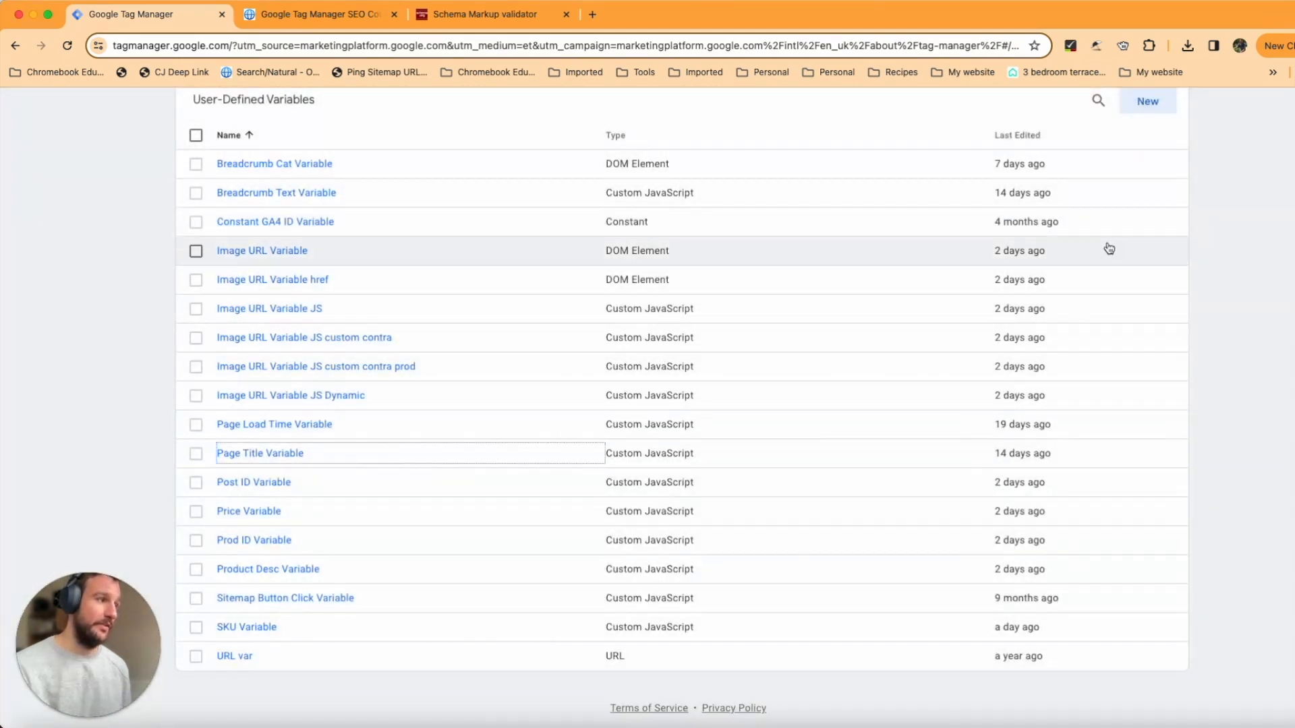
click(1167, 103)
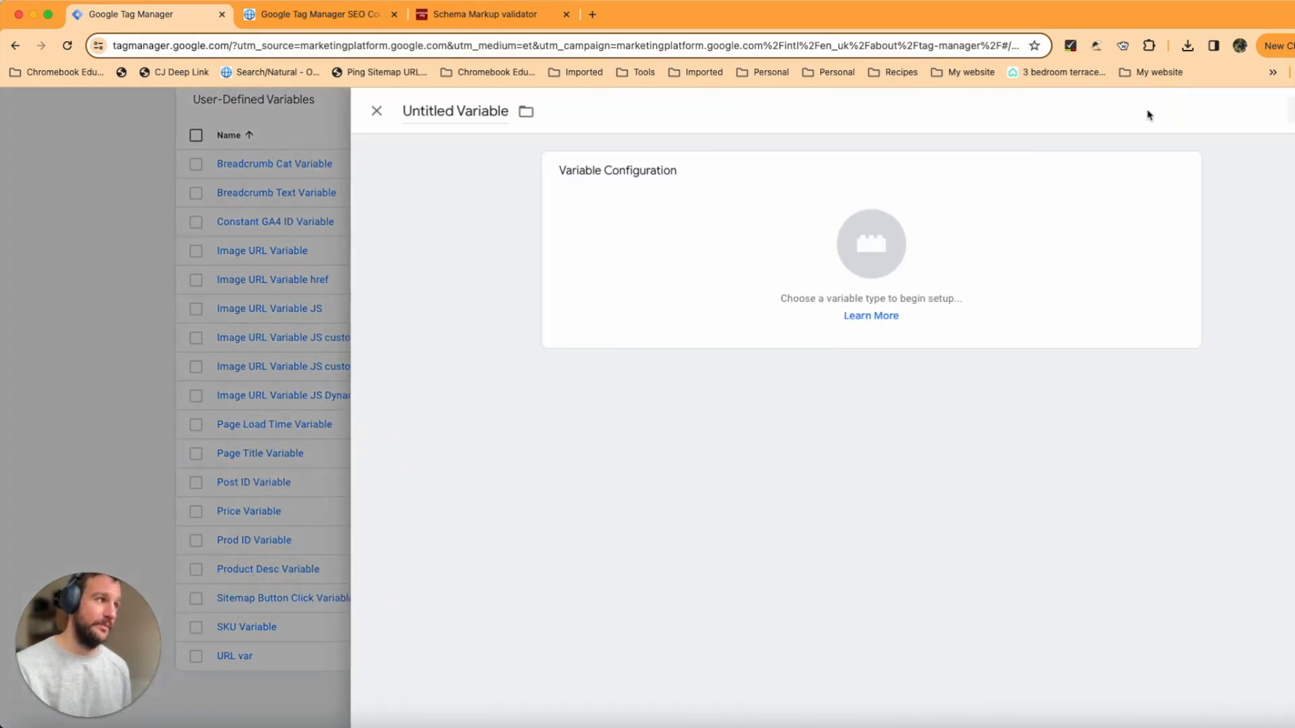
click(737, 190)
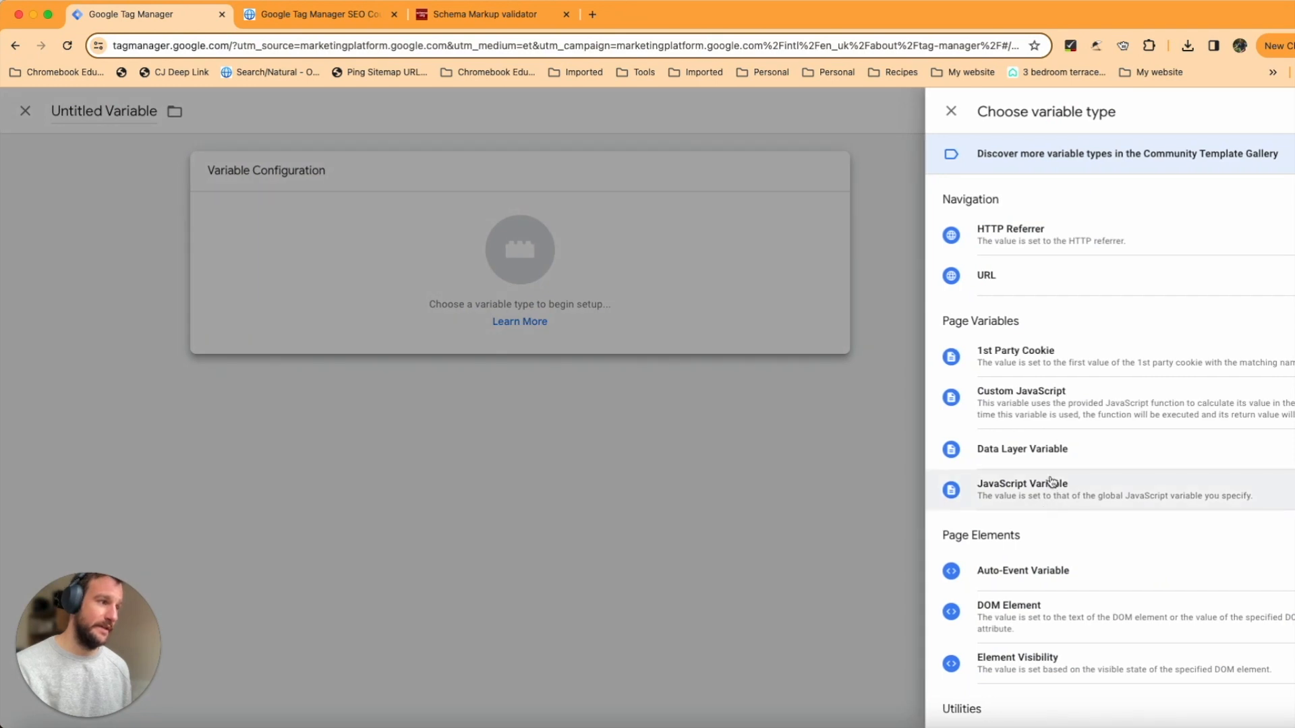
click(1035, 407)
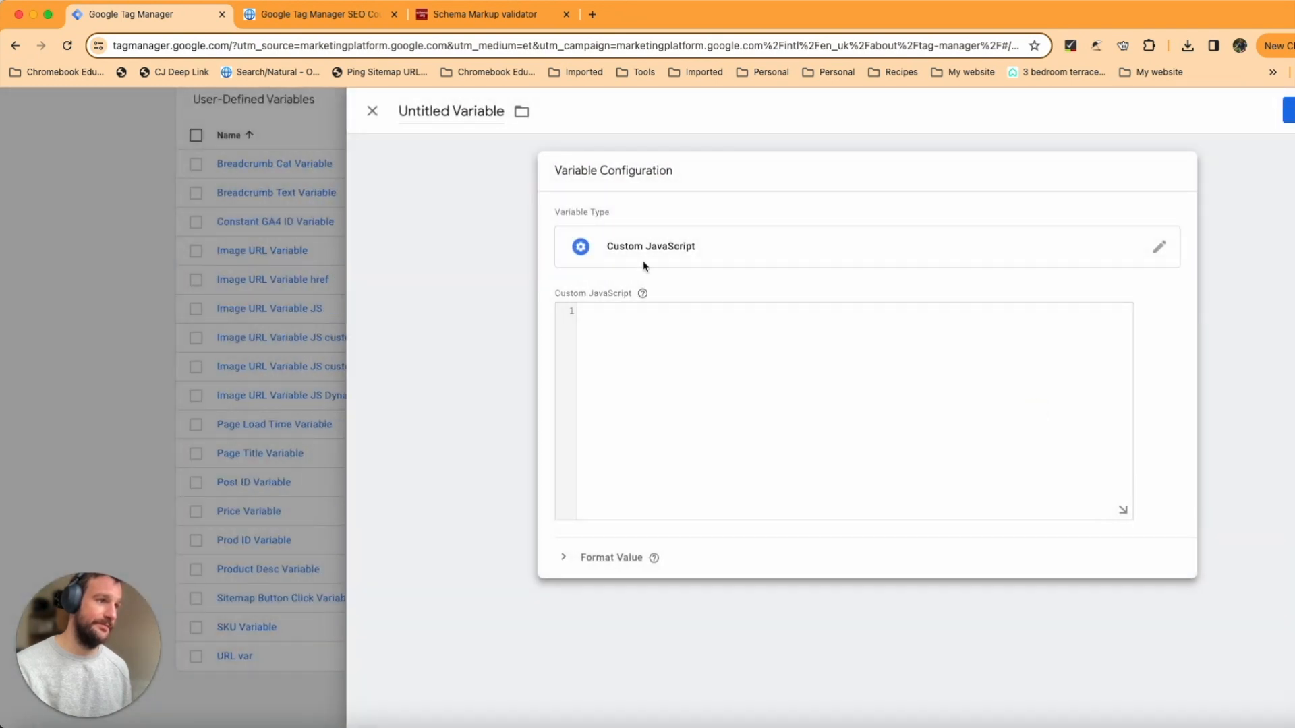
double_click(426, 113)
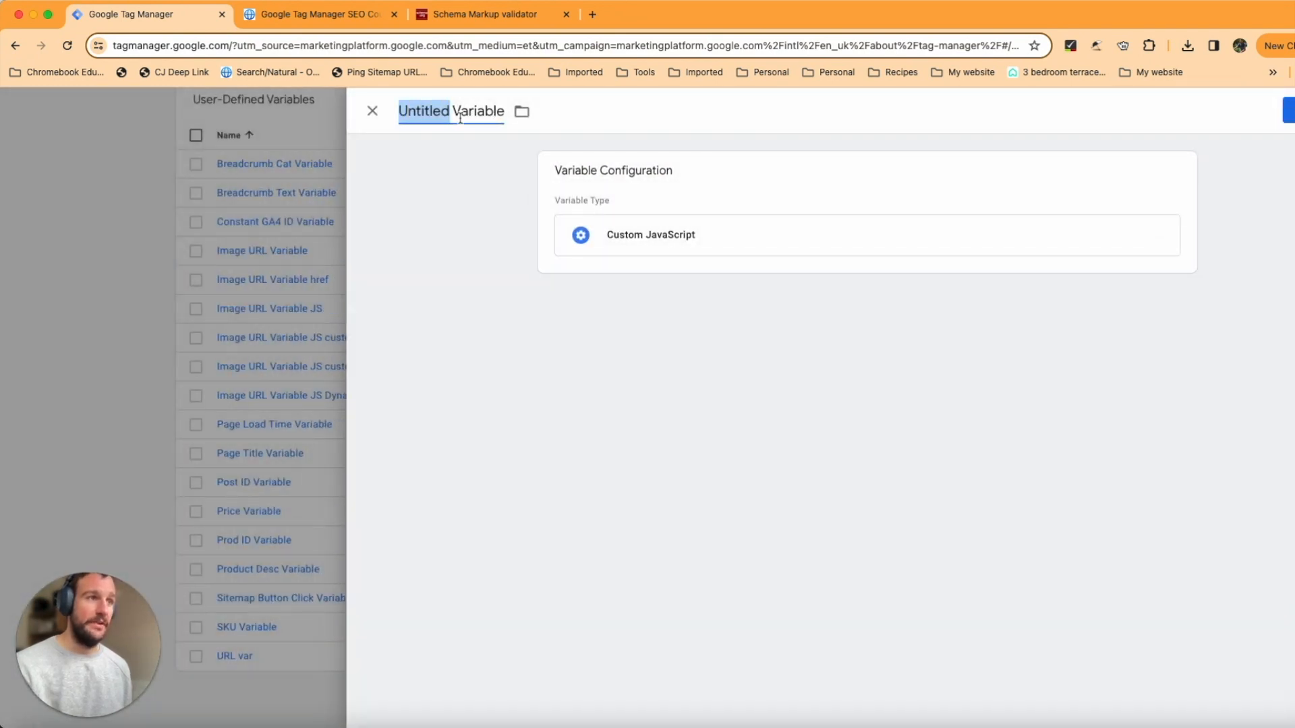
click(373, 112)
click(847, 296)
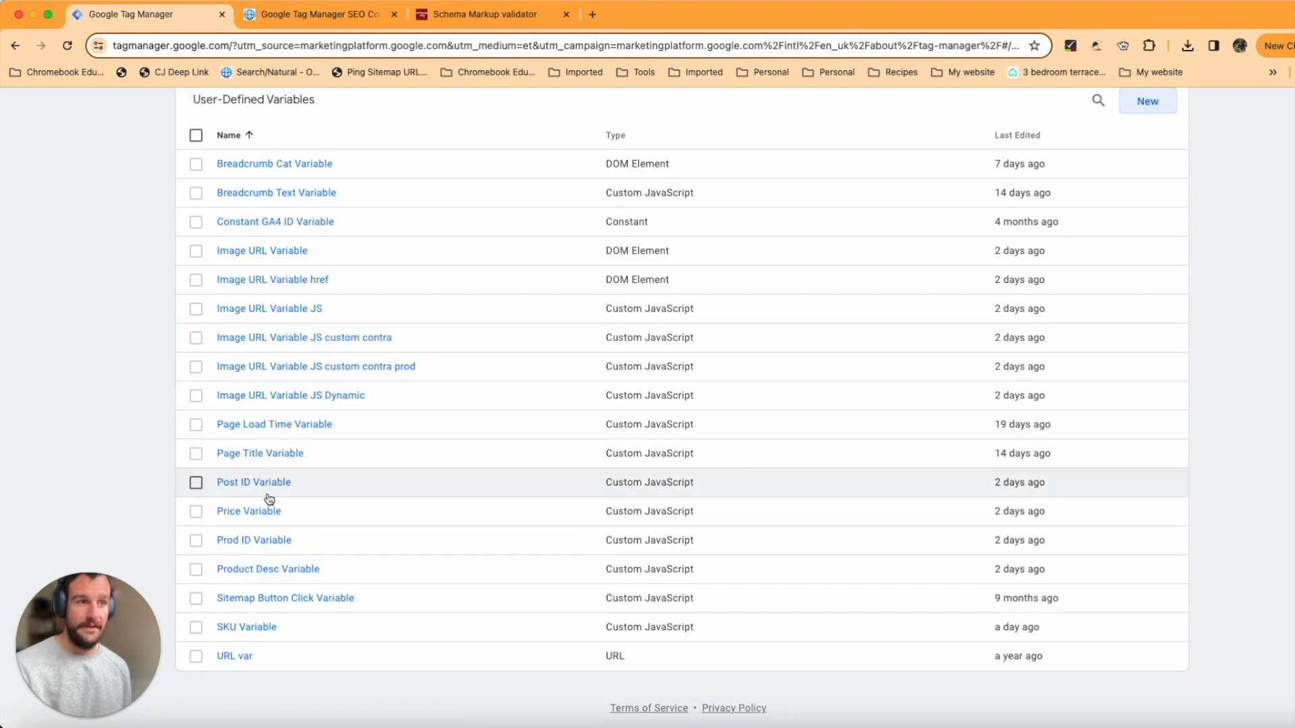
Open the Page Title Variable and examine its Custom JavaScript function, including the innerHTML property.
click(277, 459)
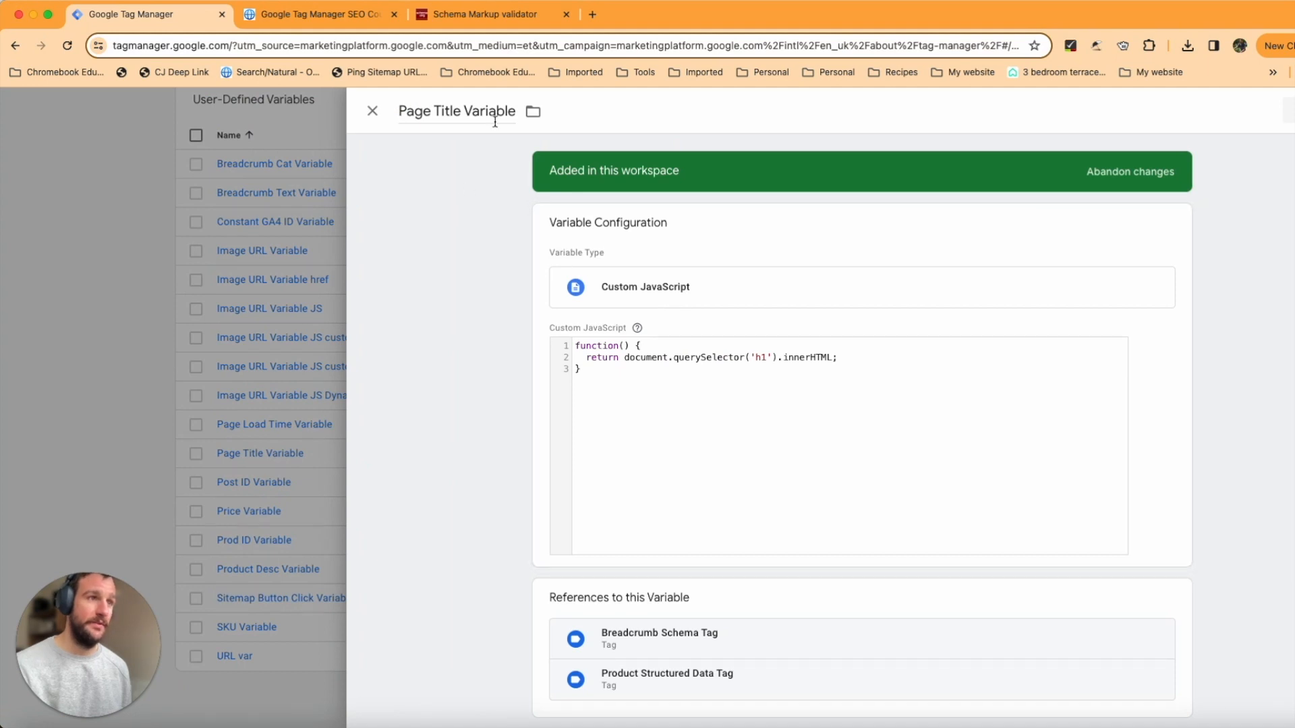
click(708, 427)
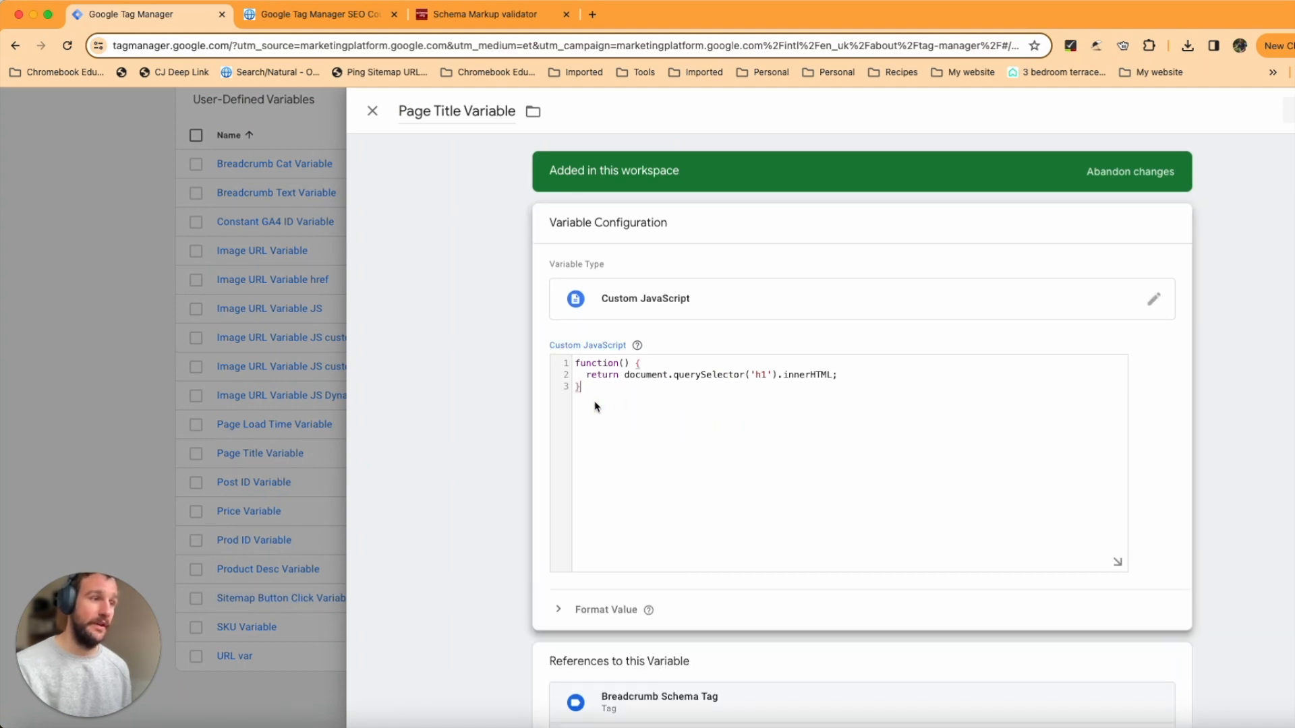
drag(578, 386, 579, 365)
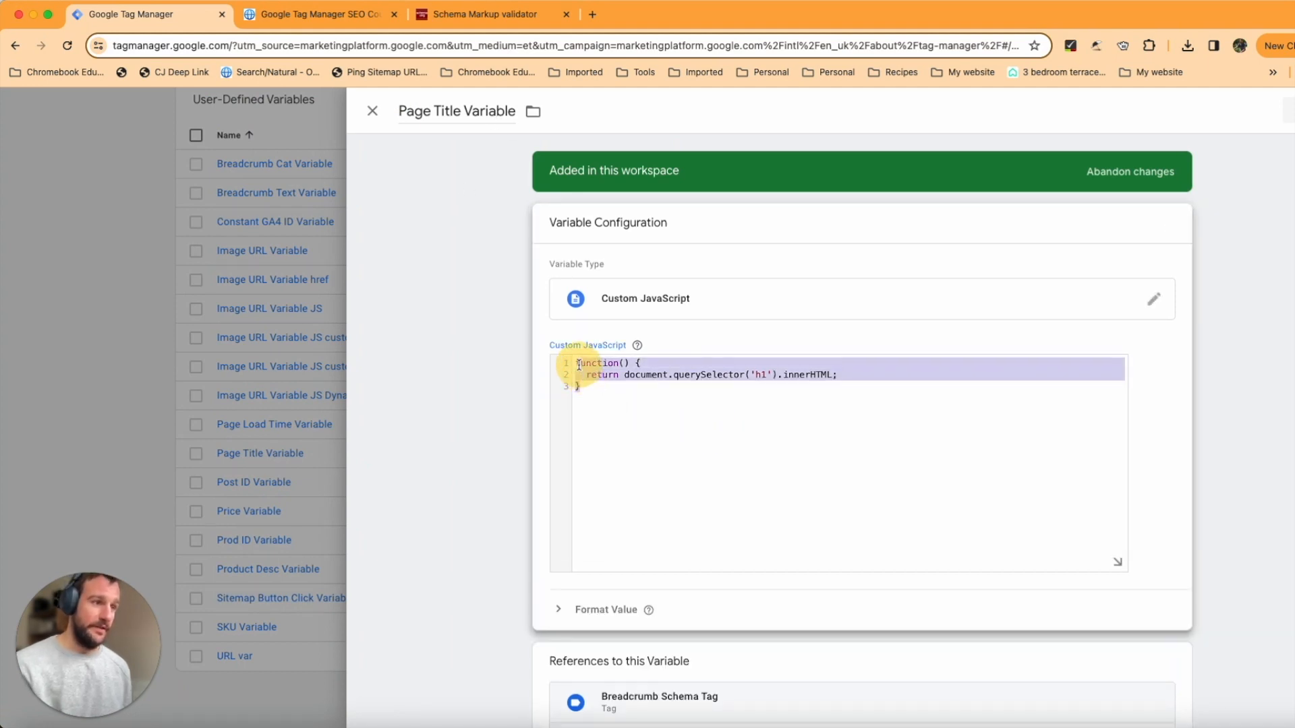
click(665, 383)
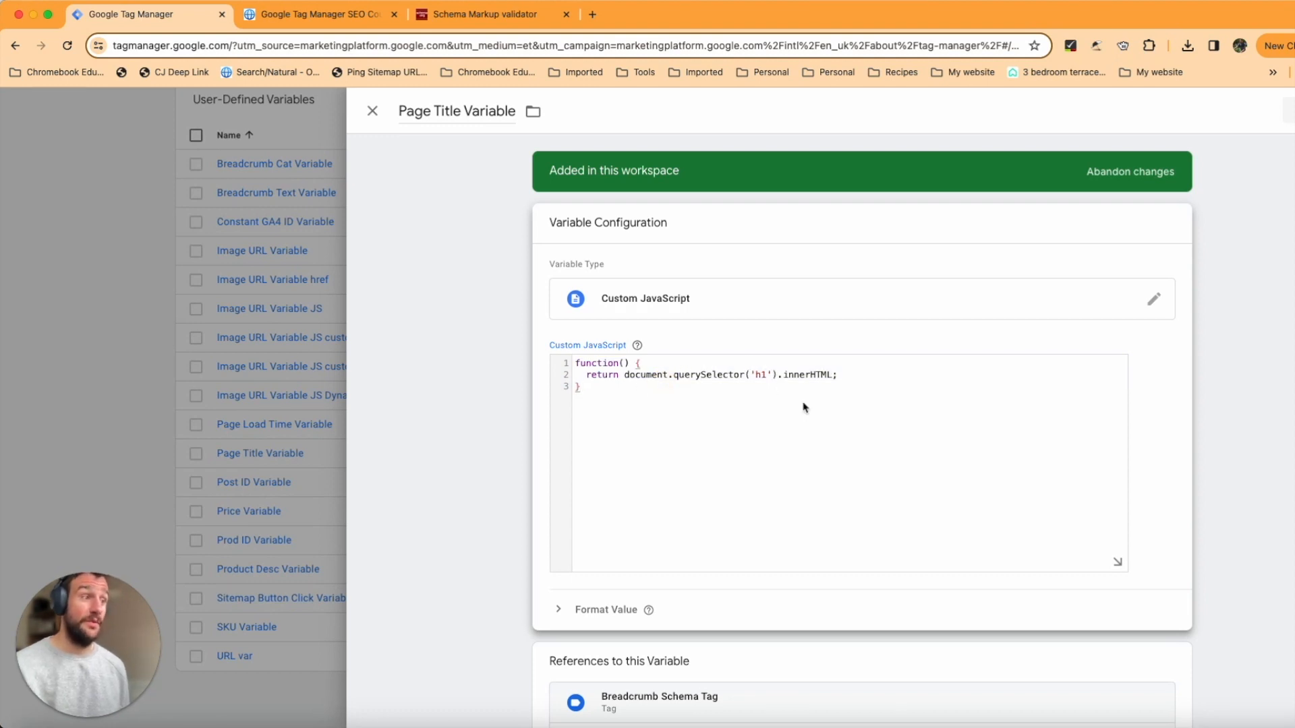
double_click(803, 374)
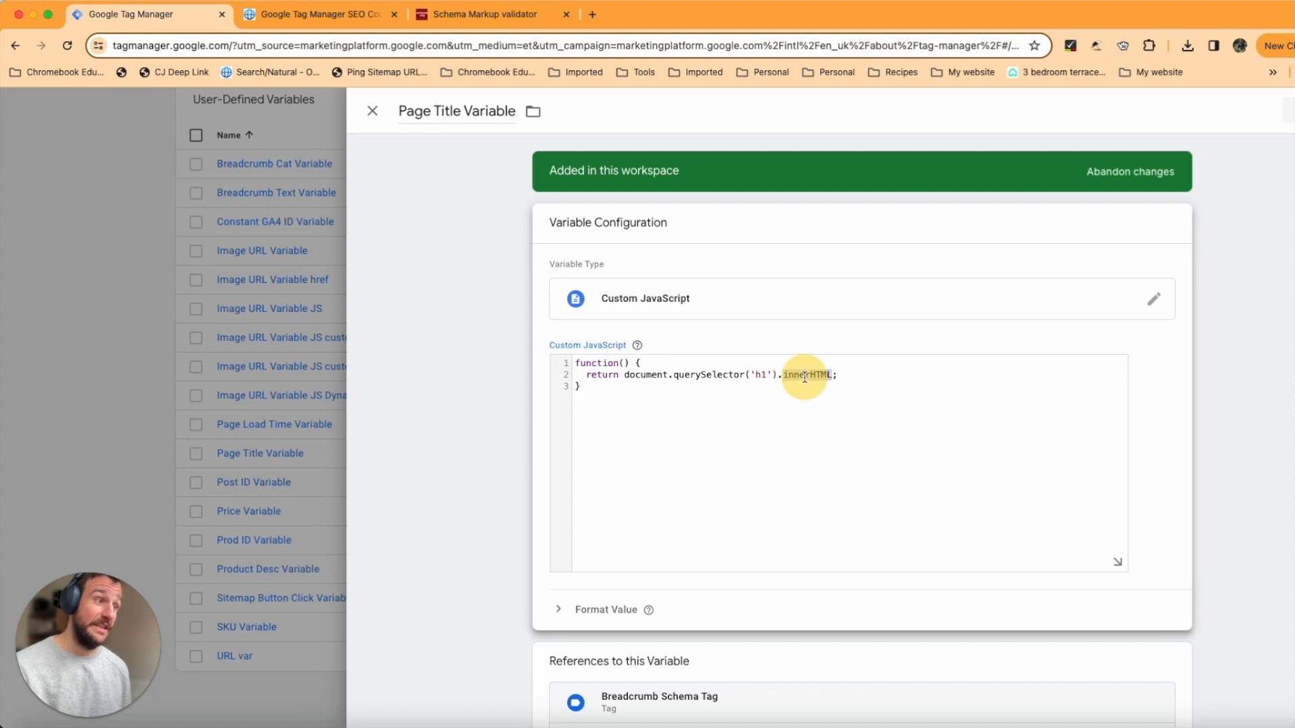
click(779, 411)
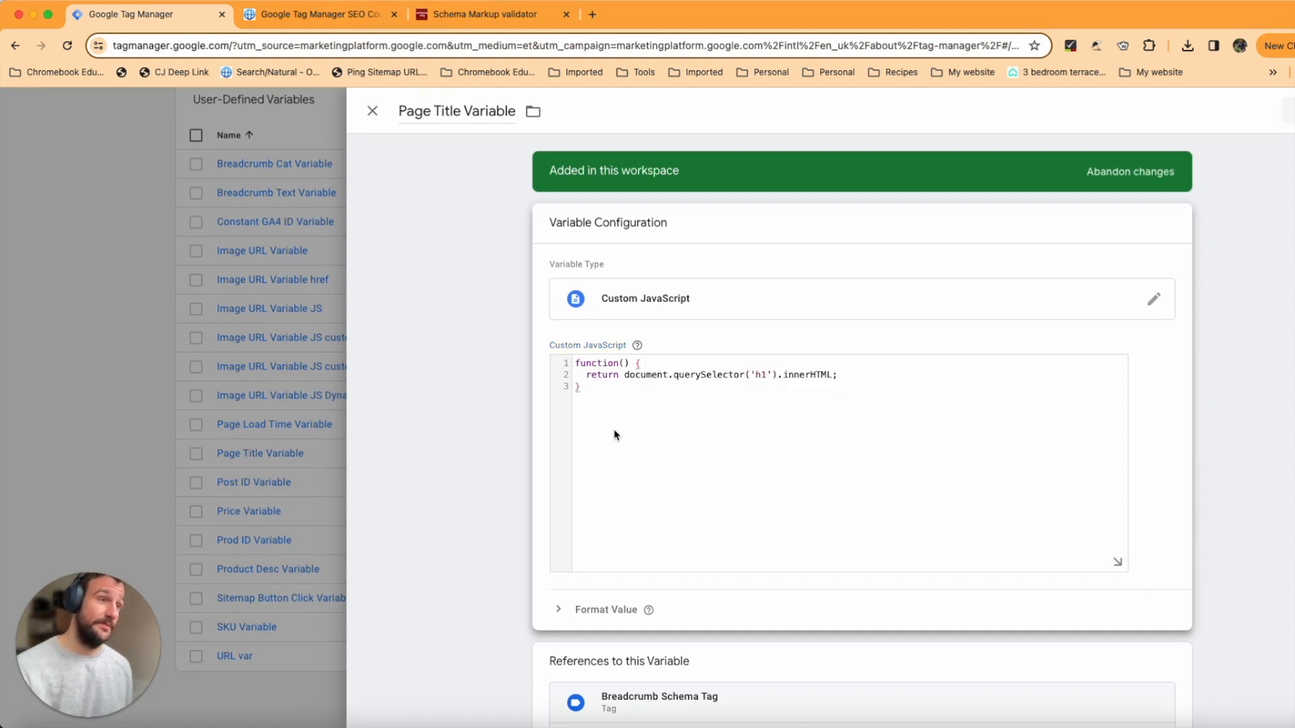
Review the wording of the Page Title Variable's name and close the variable without editing it.
click(413, 109)
double_click(448, 111)
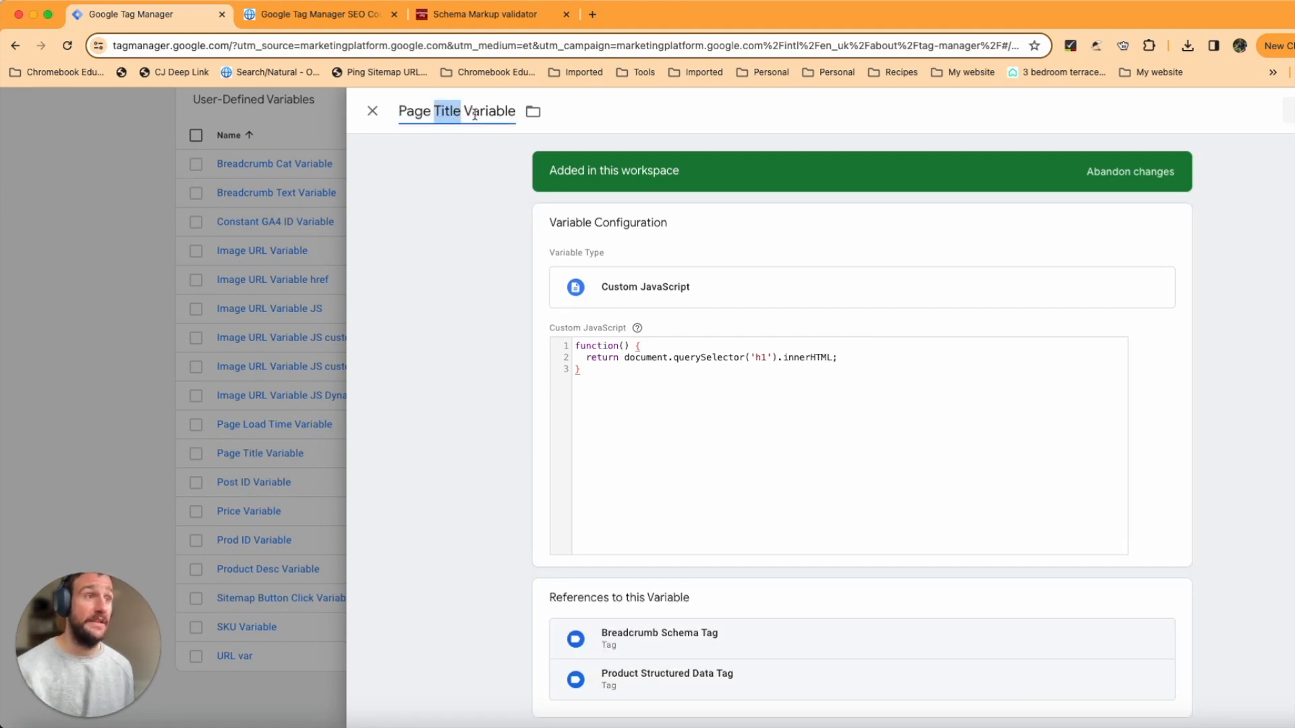
double_click(487, 112)
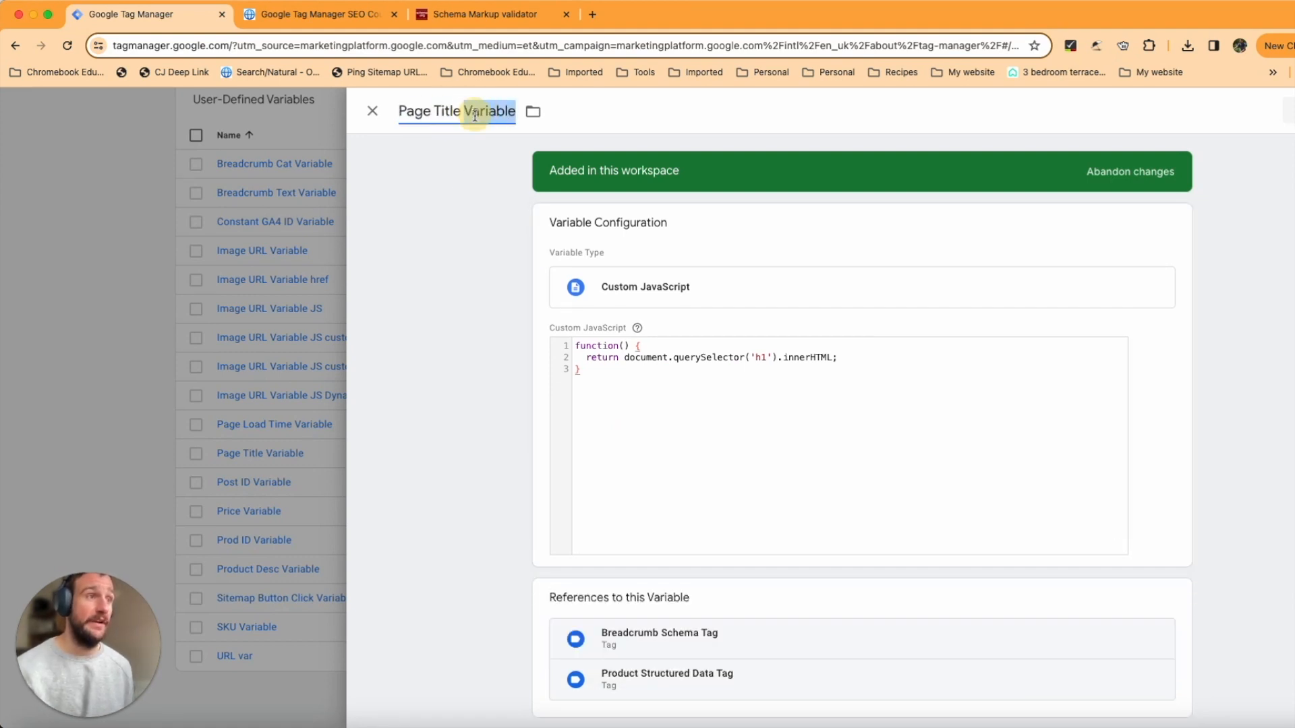
click(421, 116)
double_click(449, 112)
double_click(491, 112)
click(470, 207)
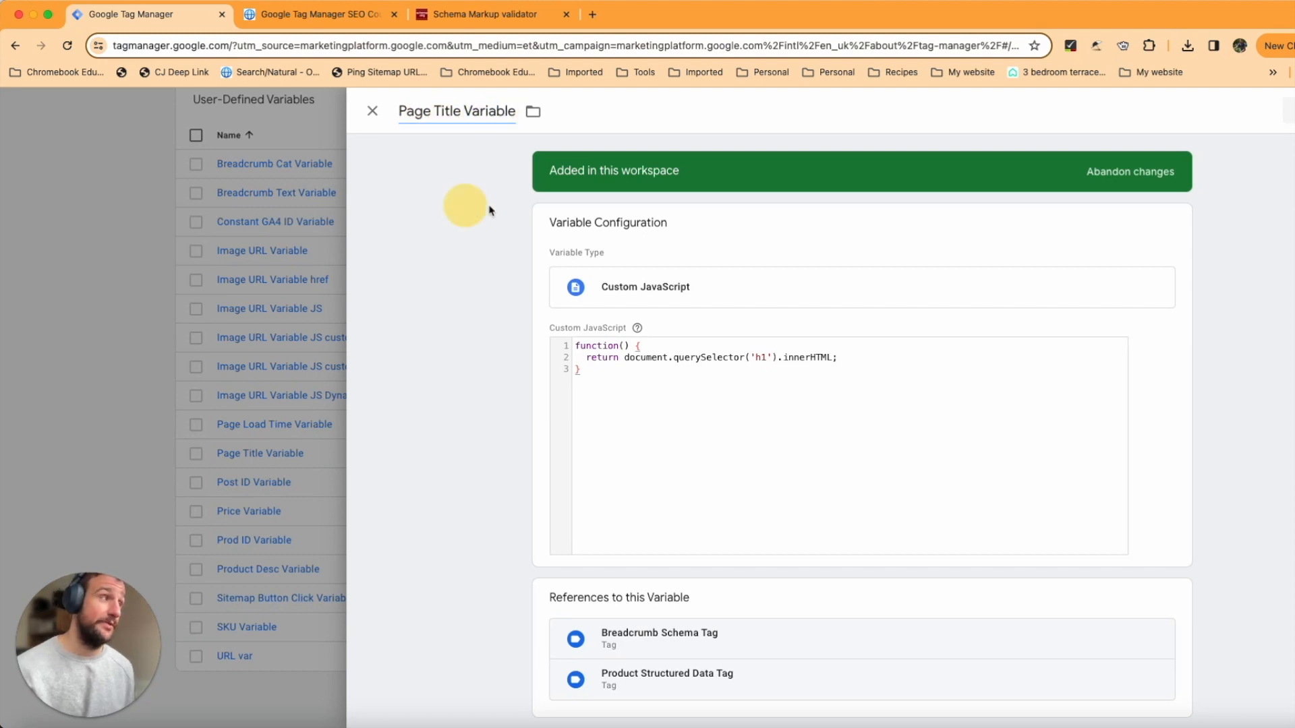
click(372, 112)
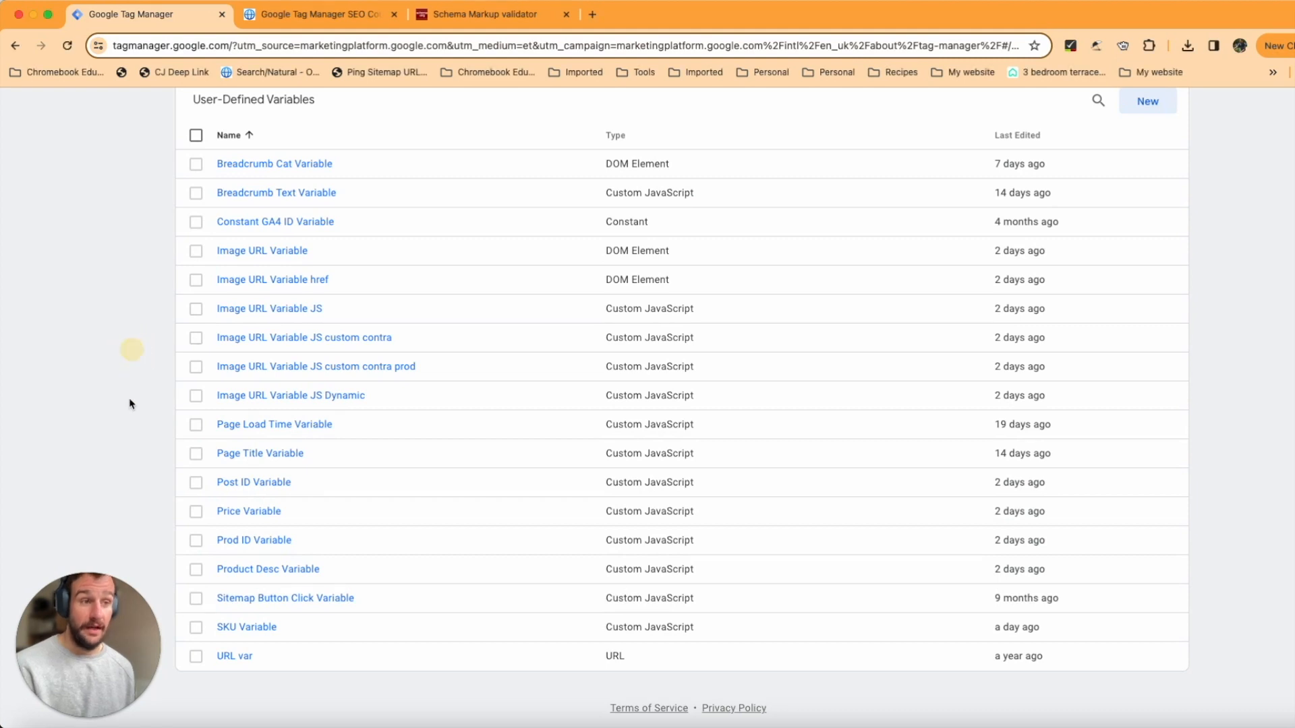
Open the user-defined Prod ID Variable and examine its Custom JavaScript code.
click(268, 542)
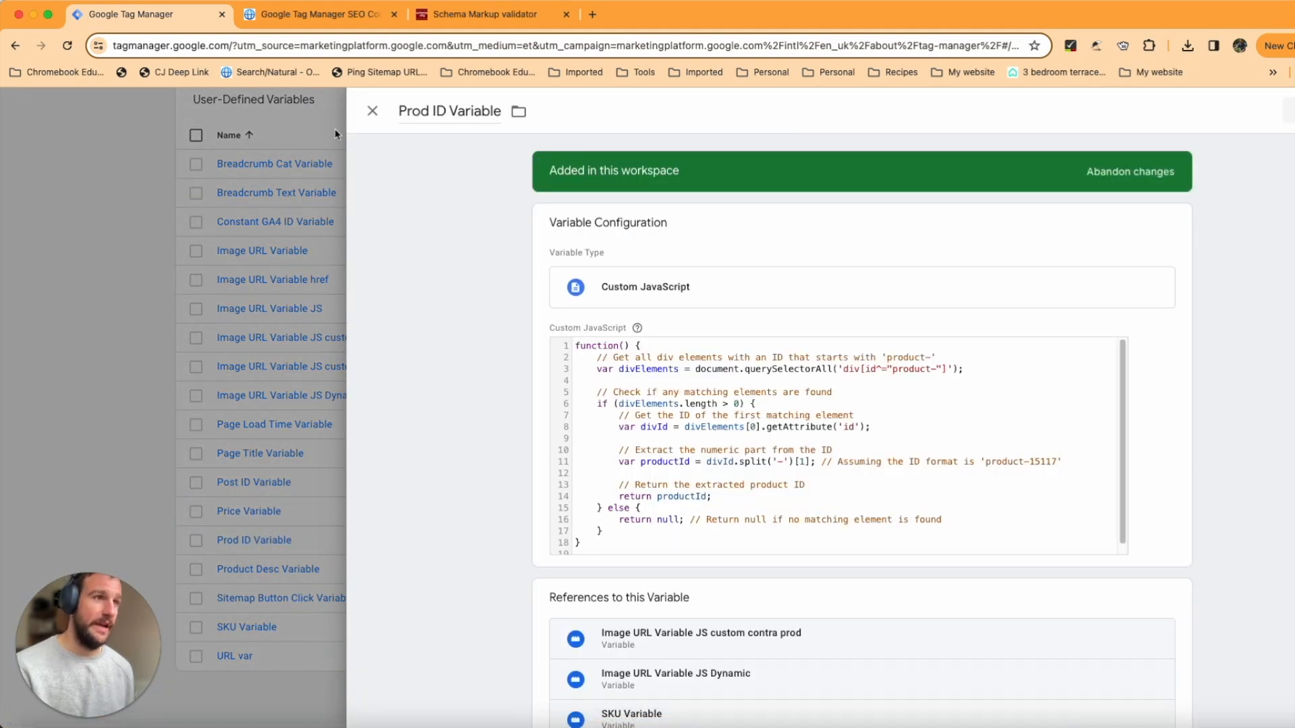
click(372, 111)
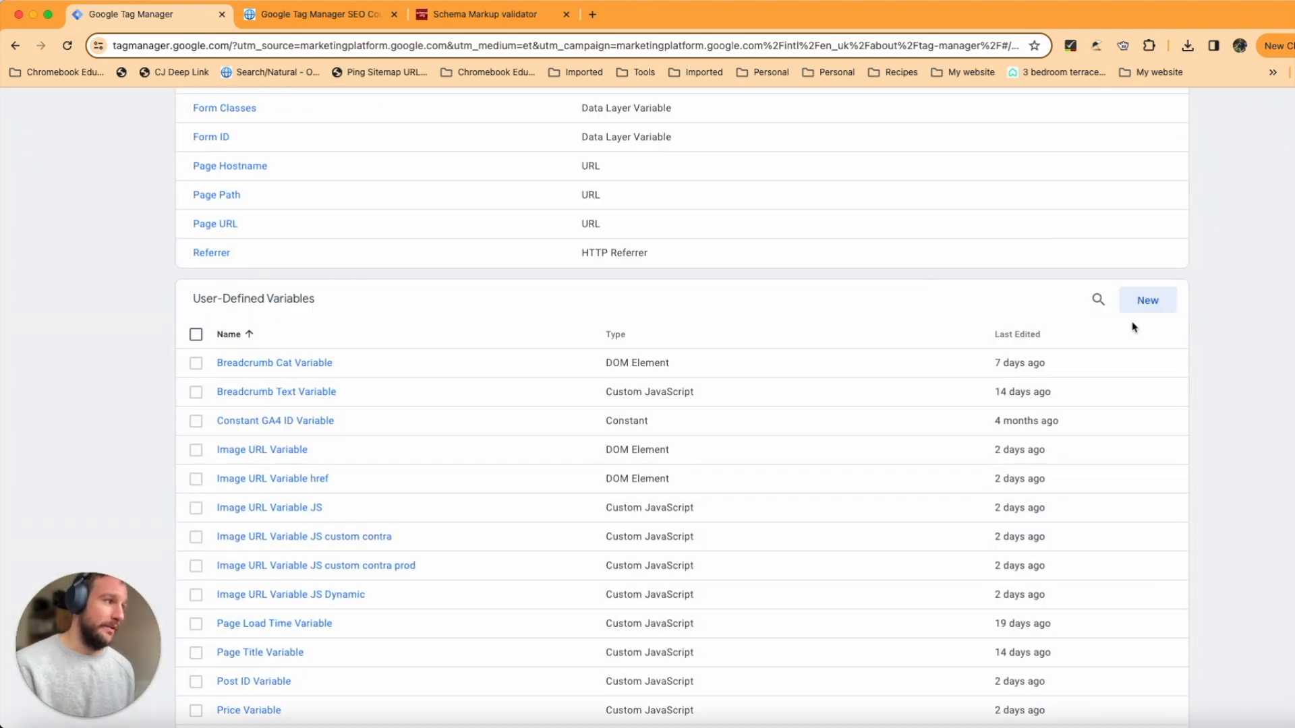
scroll(682, 410, down, 3)
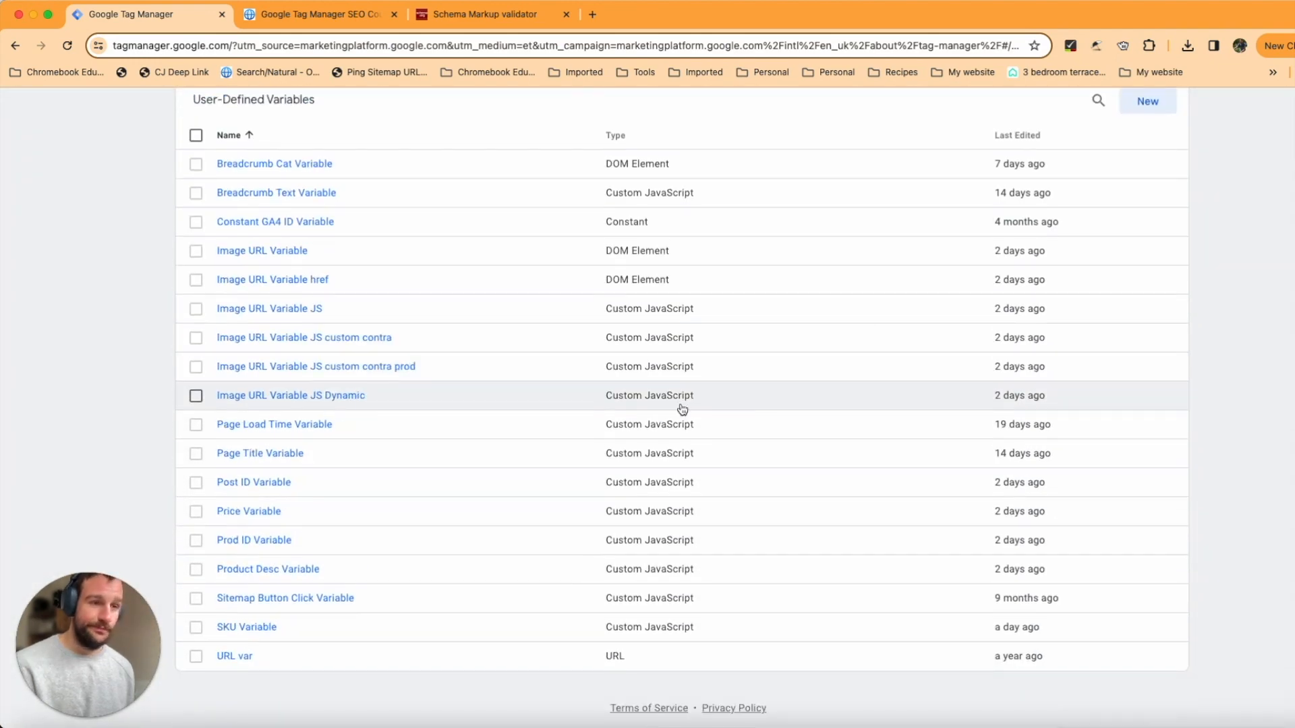
click(267, 542)
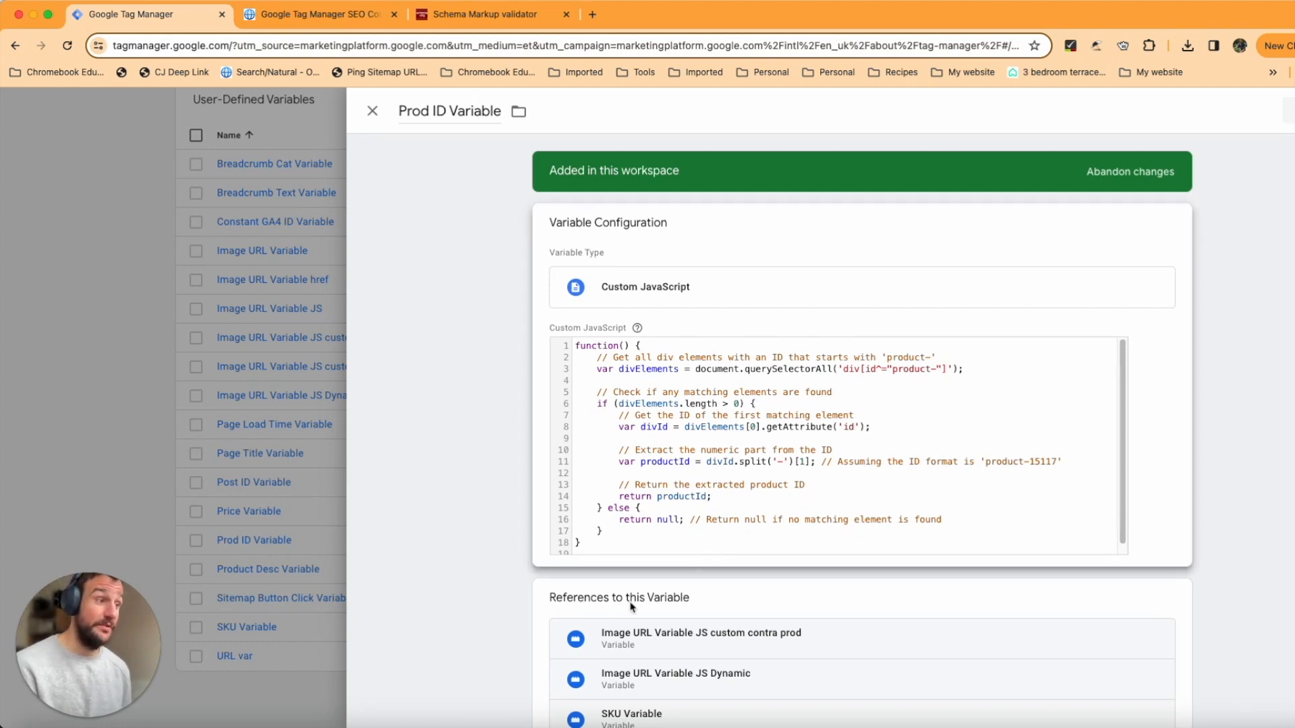
click(855, 408)
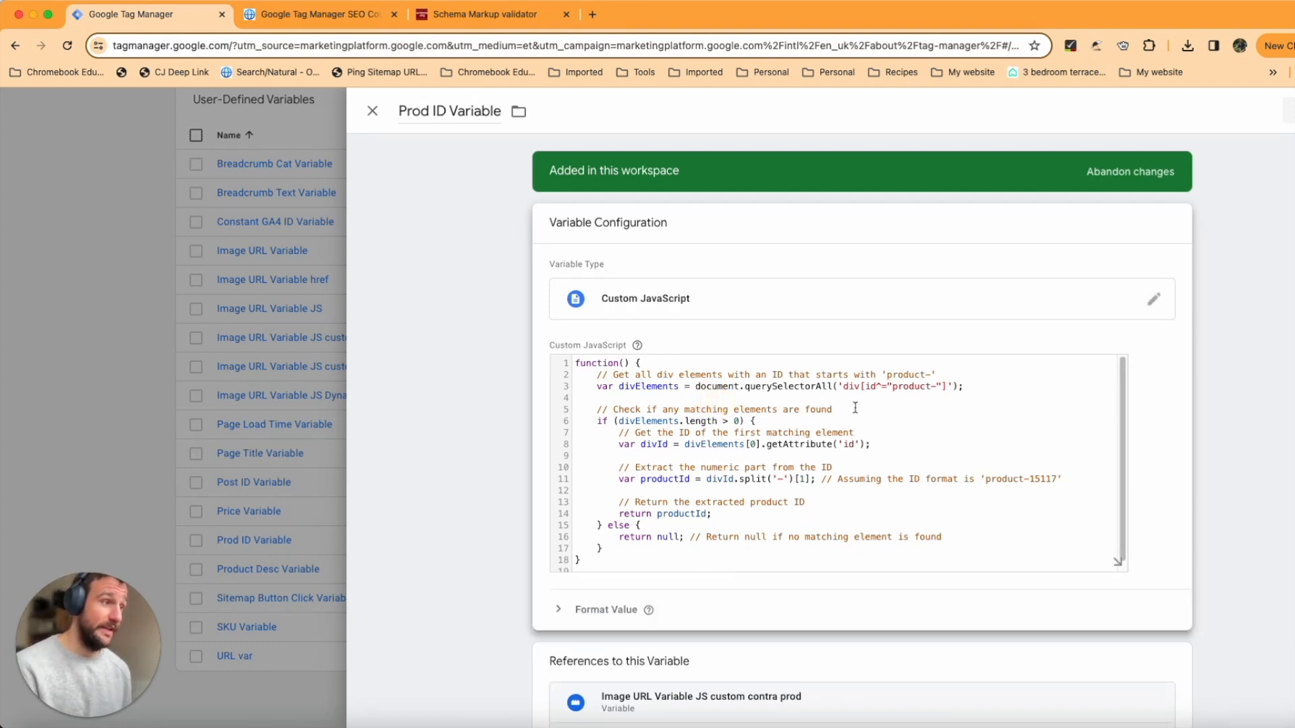
Examine the Prod ID Variable code's 'div[id^="product-"]' selector, the element-length check and the 'id' attribute lookup.
drag(941, 387, 833, 387)
click(939, 385)
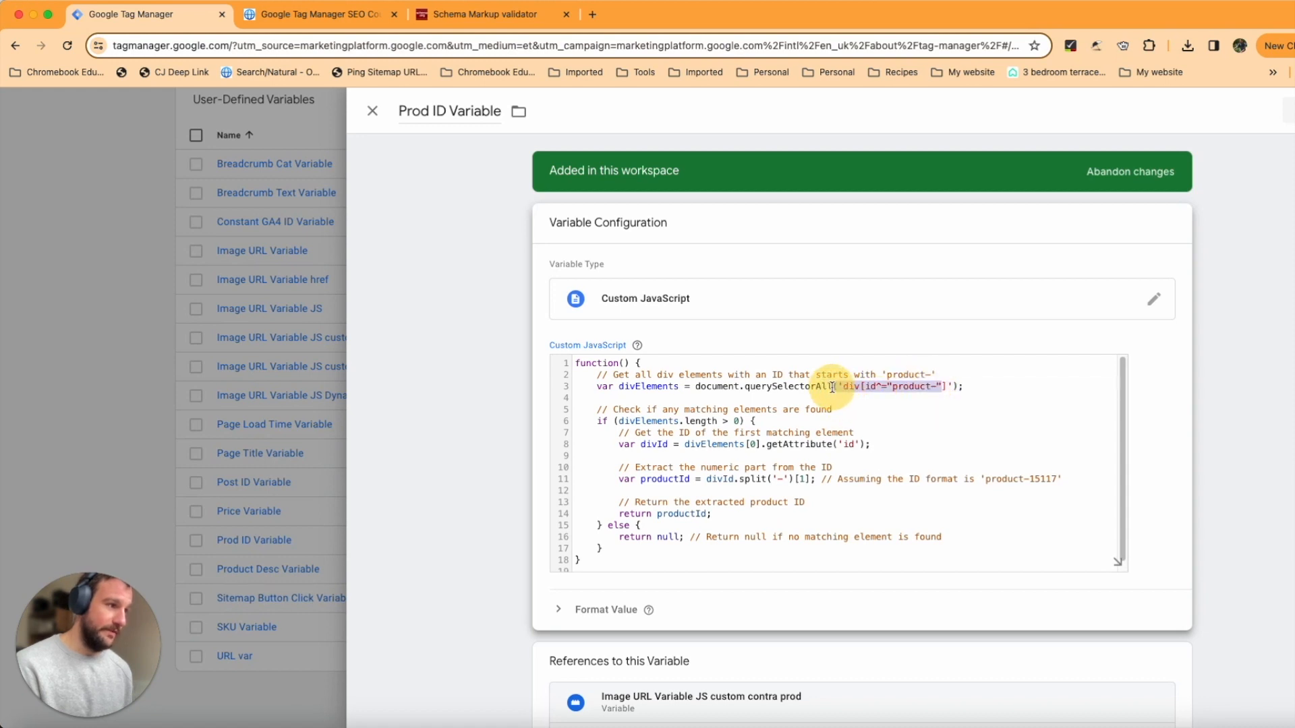
click(752, 421)
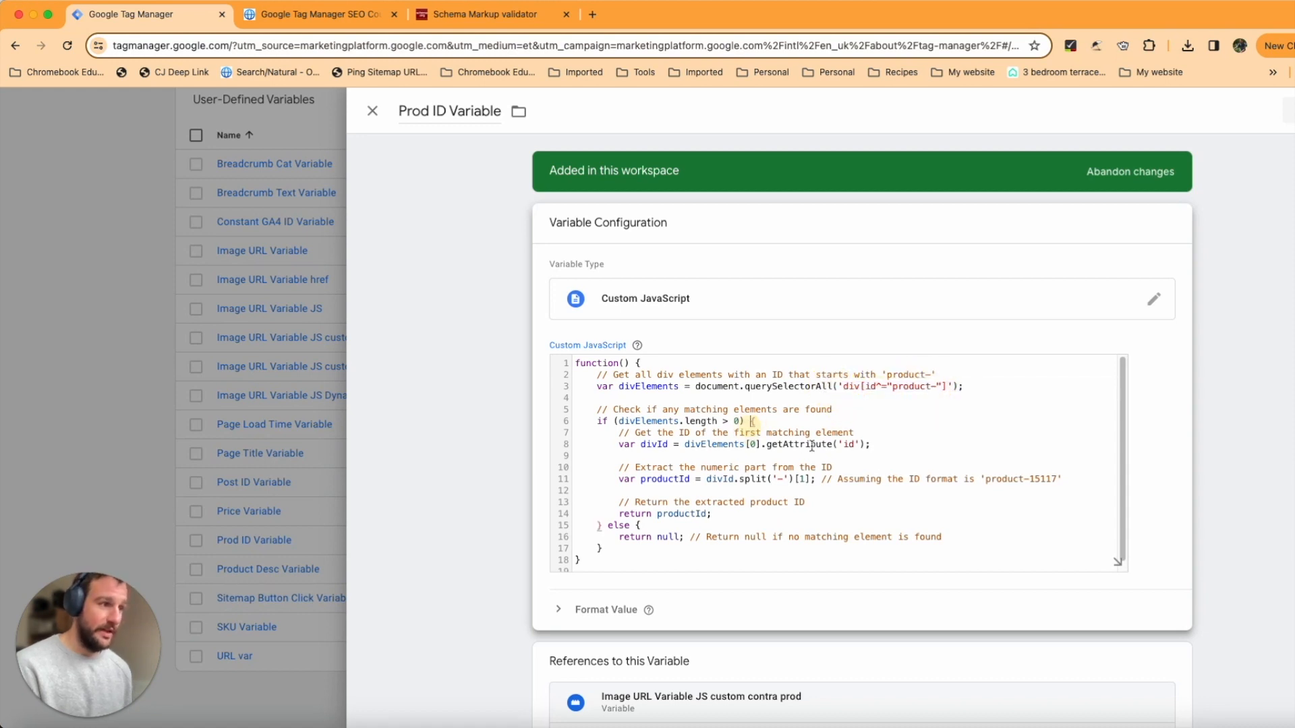
double_click(850, 444)
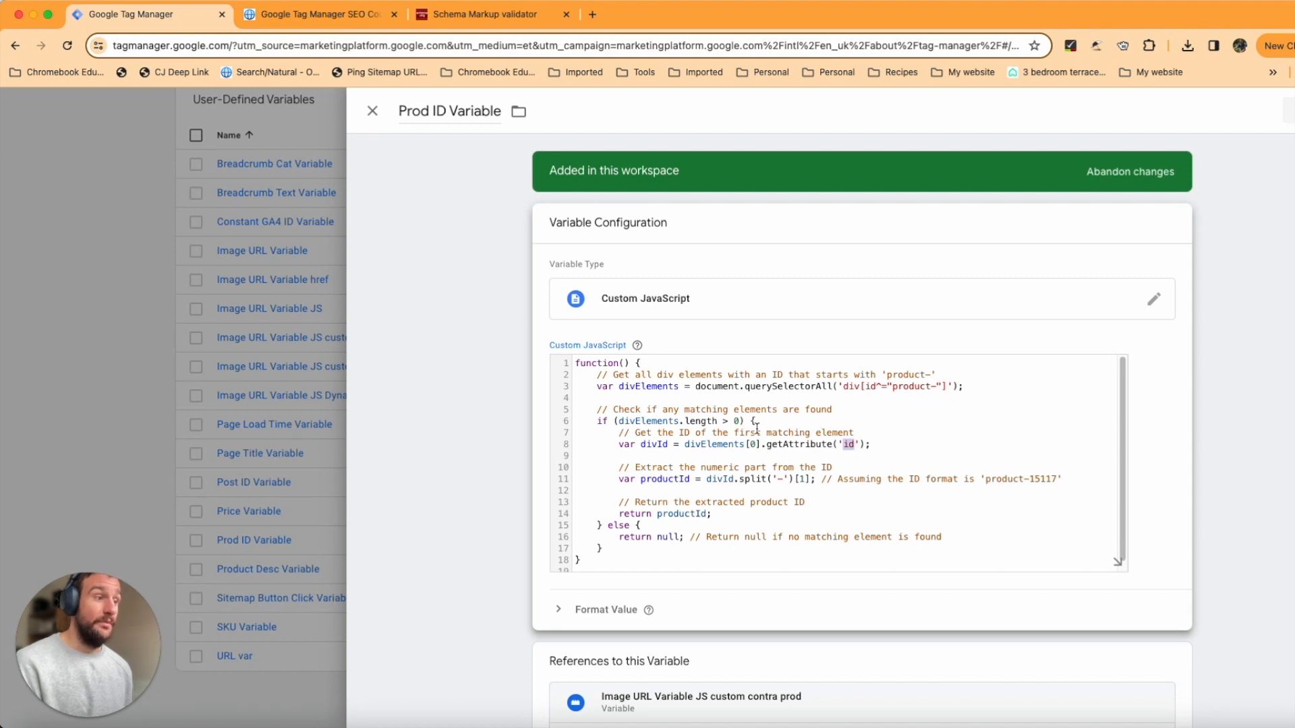
Examine the numeric ID extraction and the Prod ID Variable's references, and close the variable without editing it.
scroll(757, 429, down, 1)
double_click(1038, 478)
double_click(1043, 470)
scroll(672, 440, down, 2)
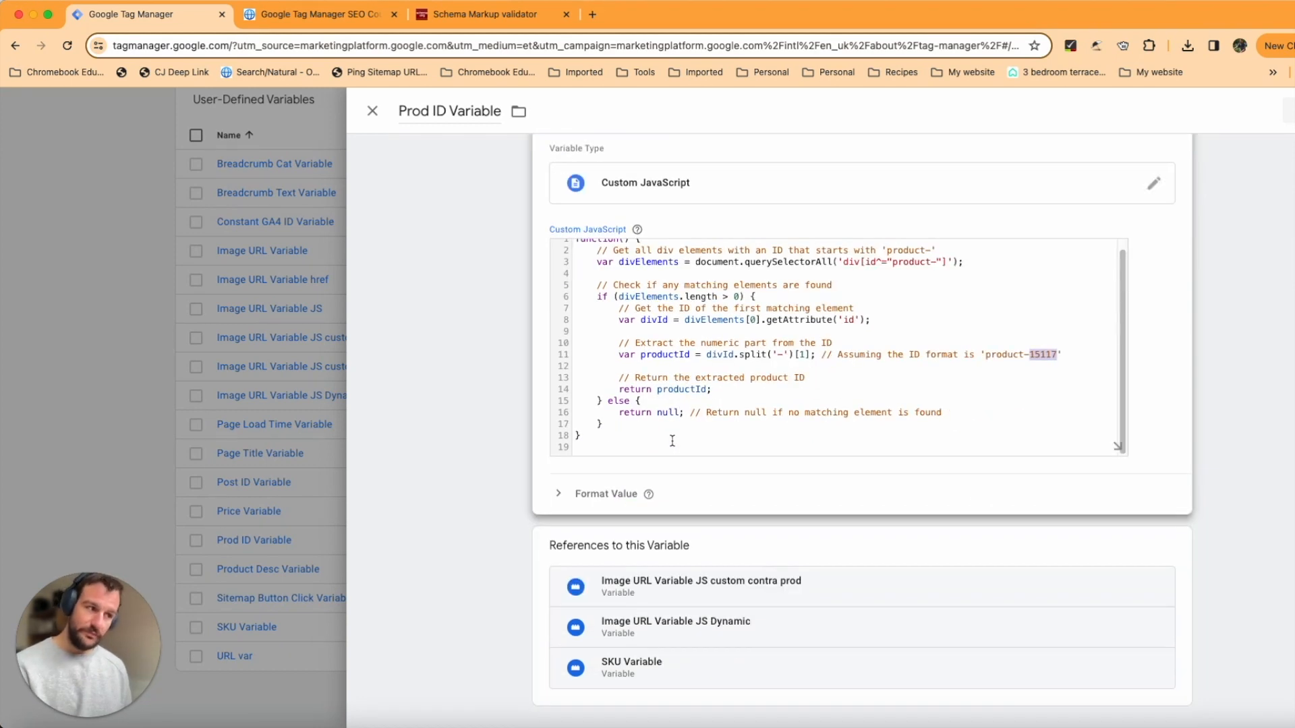
scroll(771, 330, up, 2)
scroll(701, 337, down, 2)
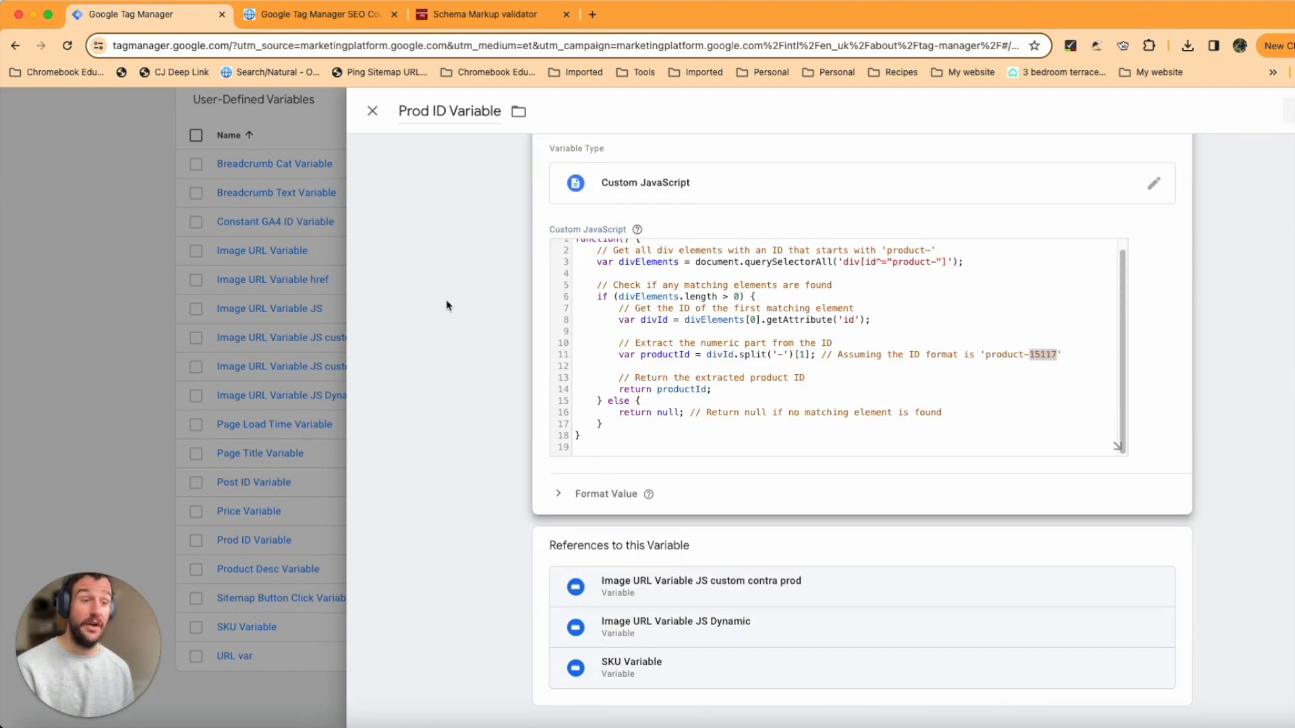
scroll(465, 307, up, 2)
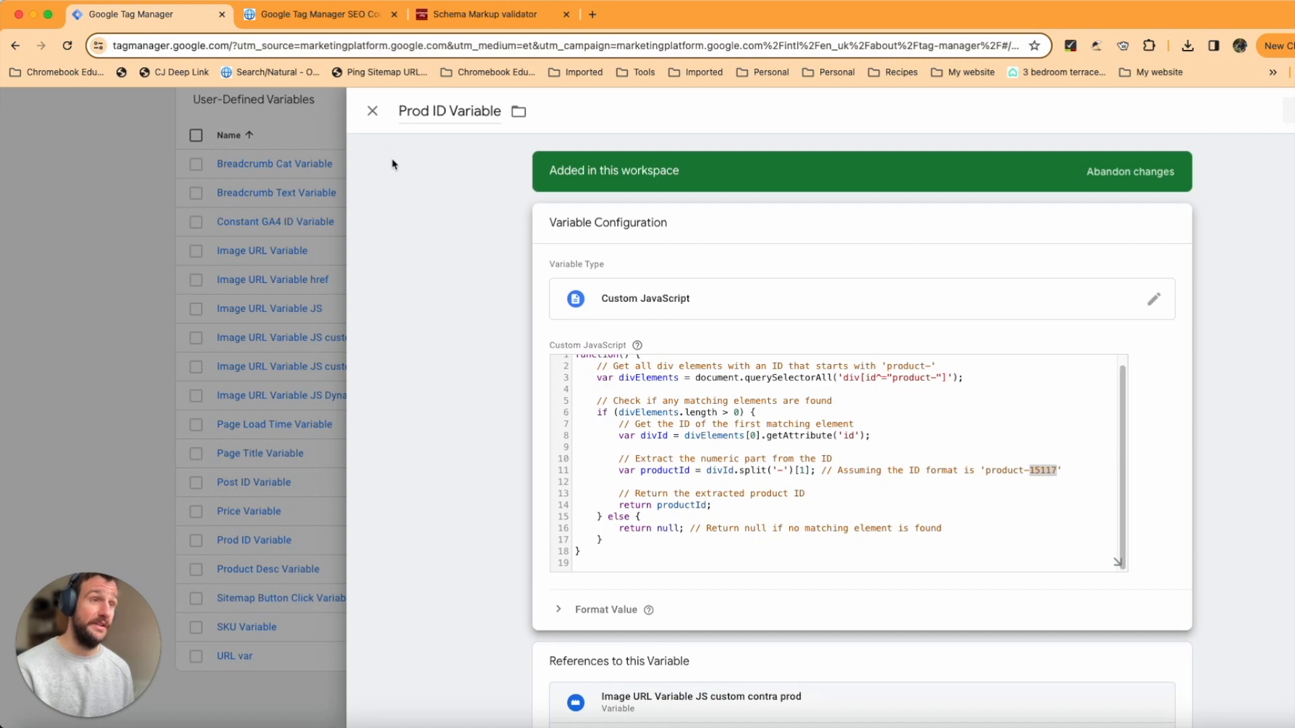
click(372, 110)
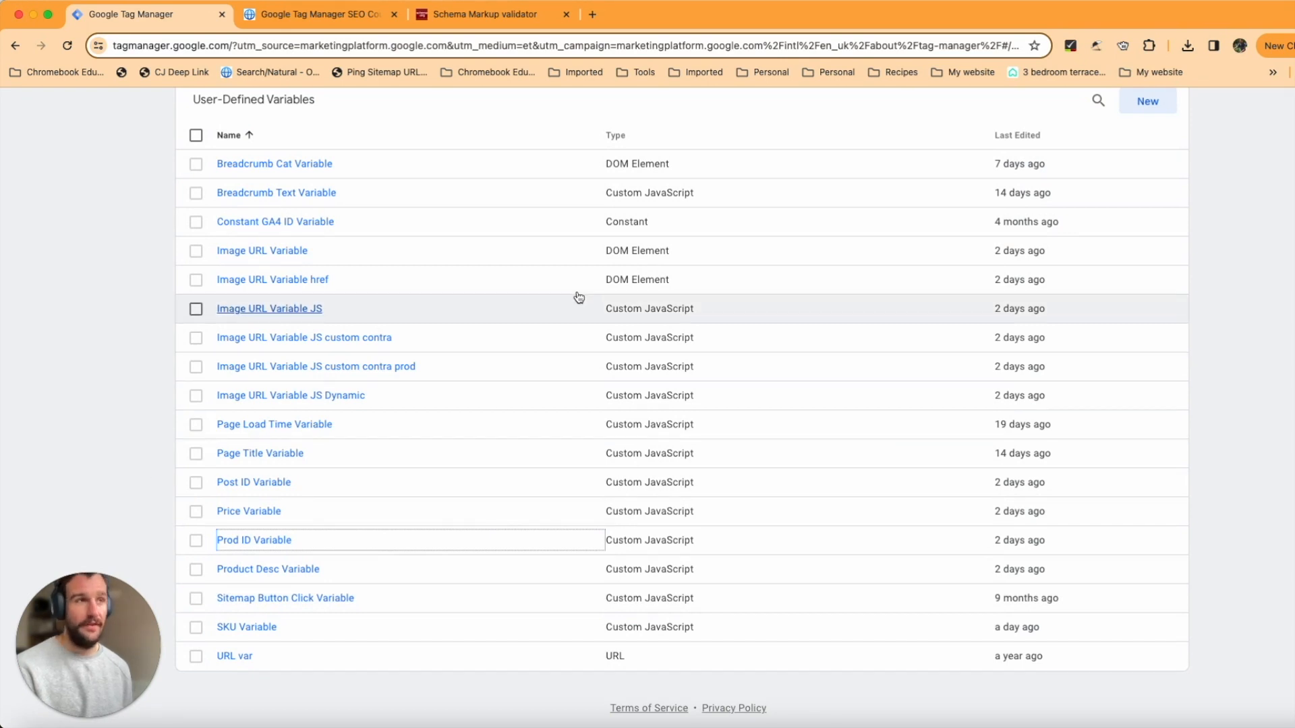
On the Google Tag Manager SEO Course product page, inspect the main product image and its surrounding link element in the developer tools.
click(361, 13)
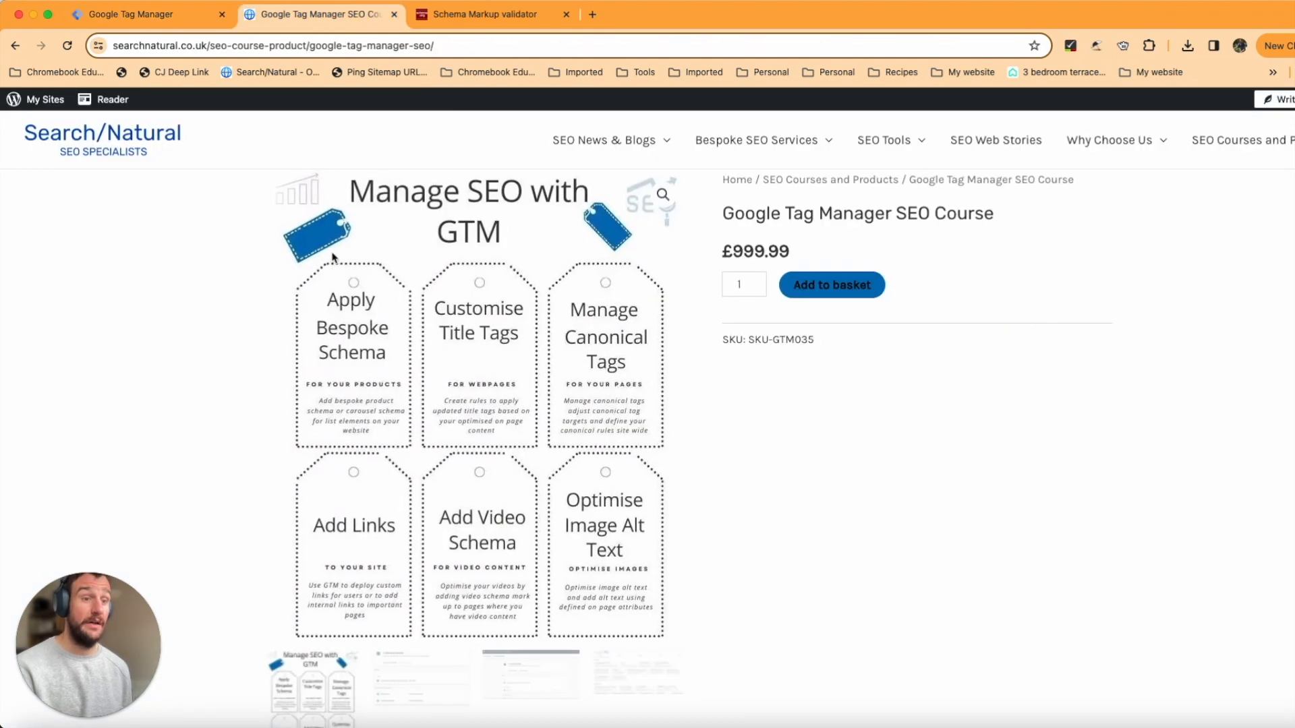
right_click(520, 340)
click(547, 453)
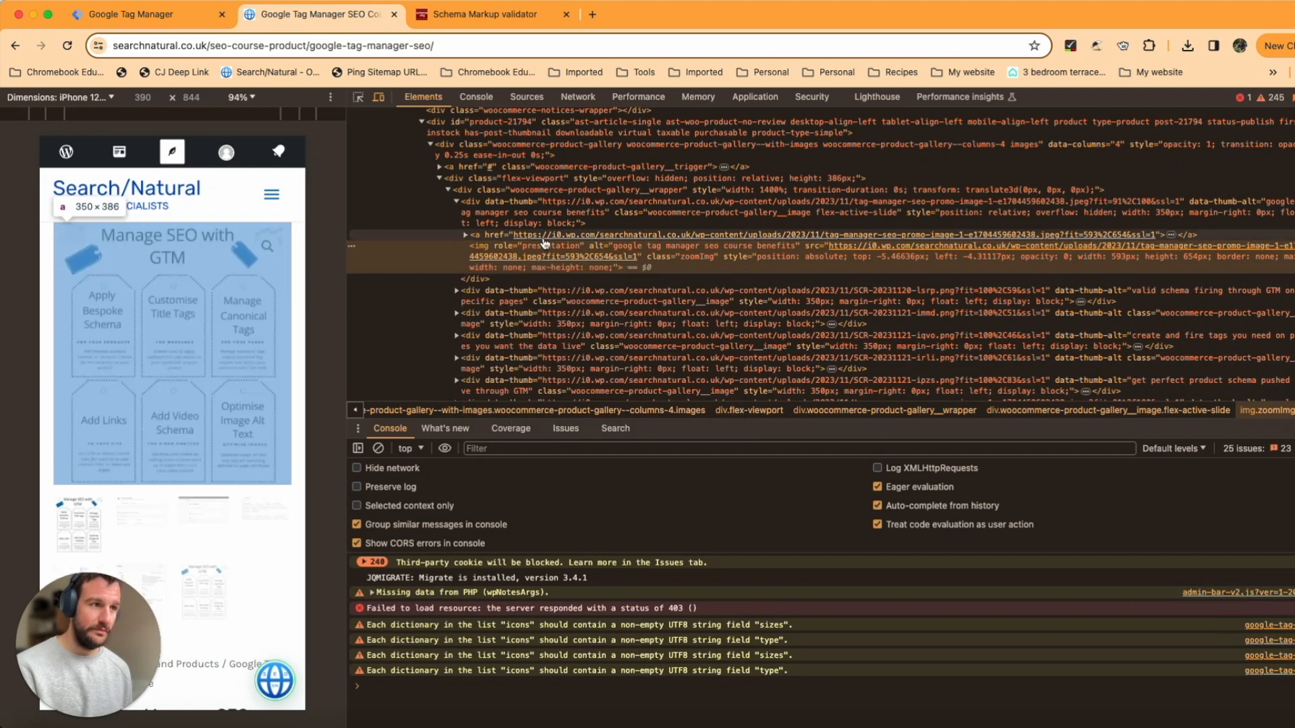
click(476, 236)
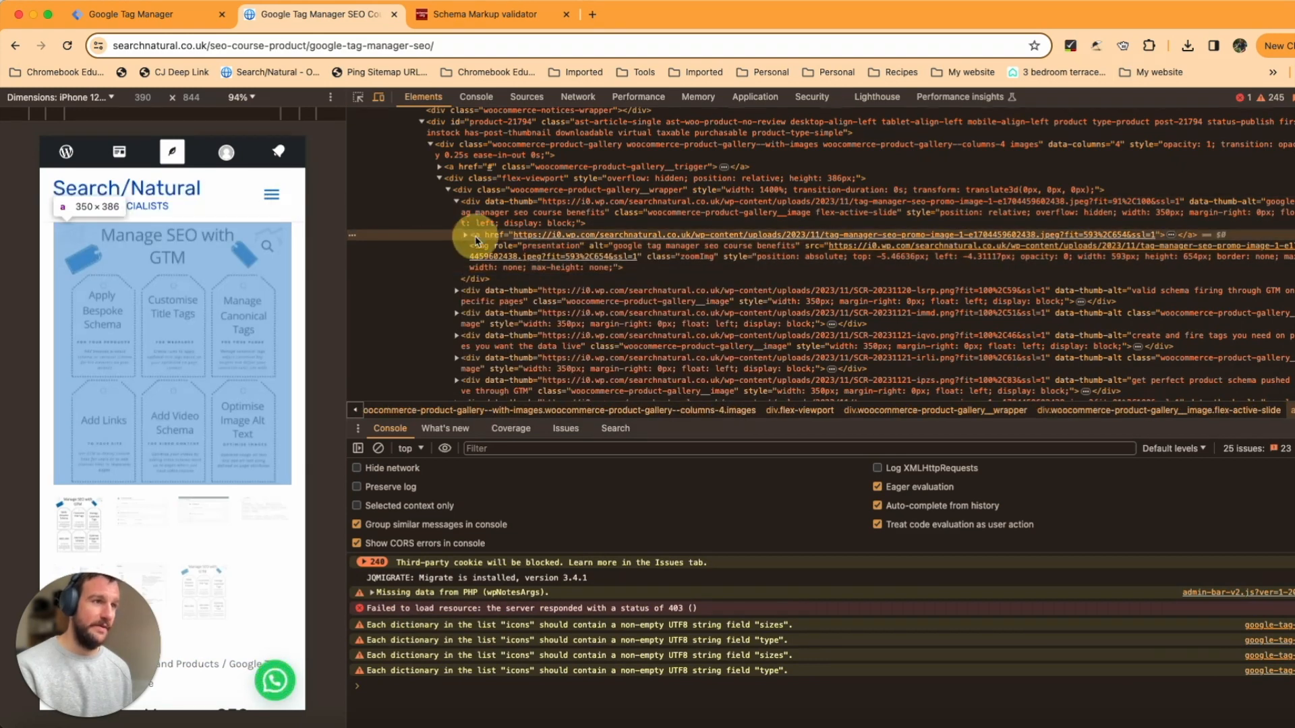
Back in Tag Manager, open the user-defined variable Image URL Variable JS Dynamic.
click(188, 15)
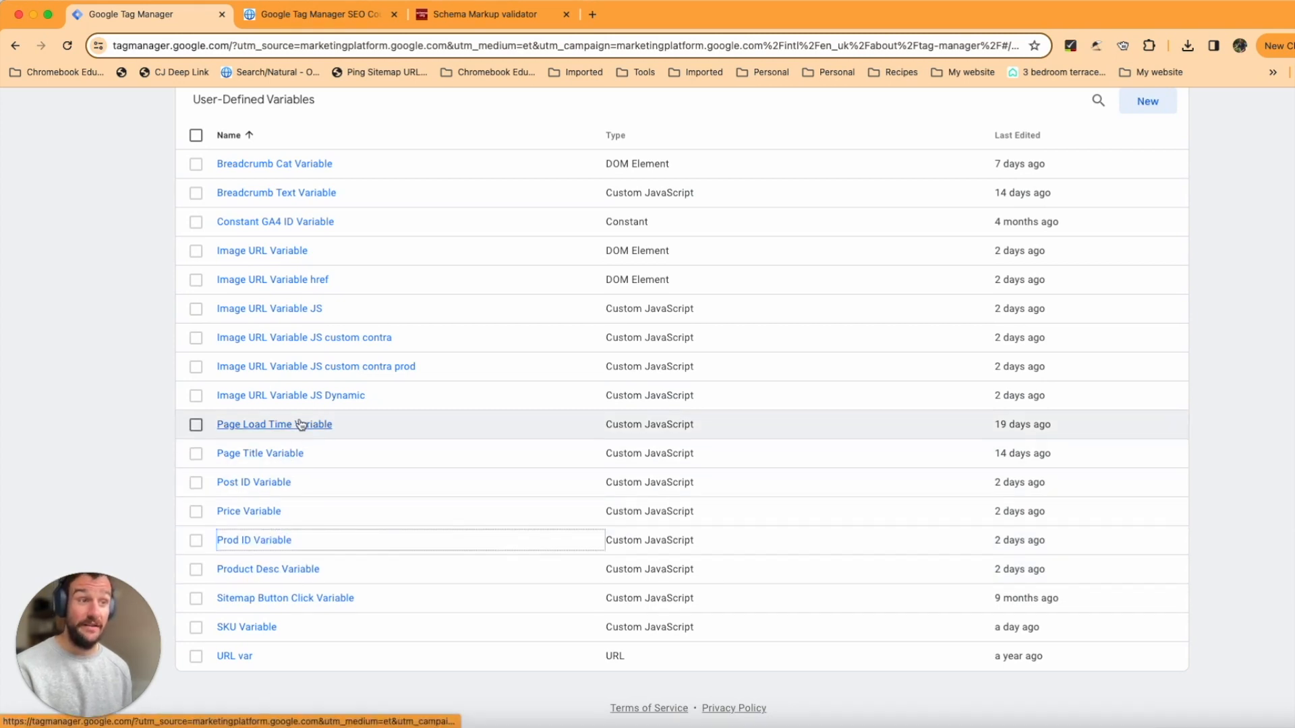
click(312, 403)
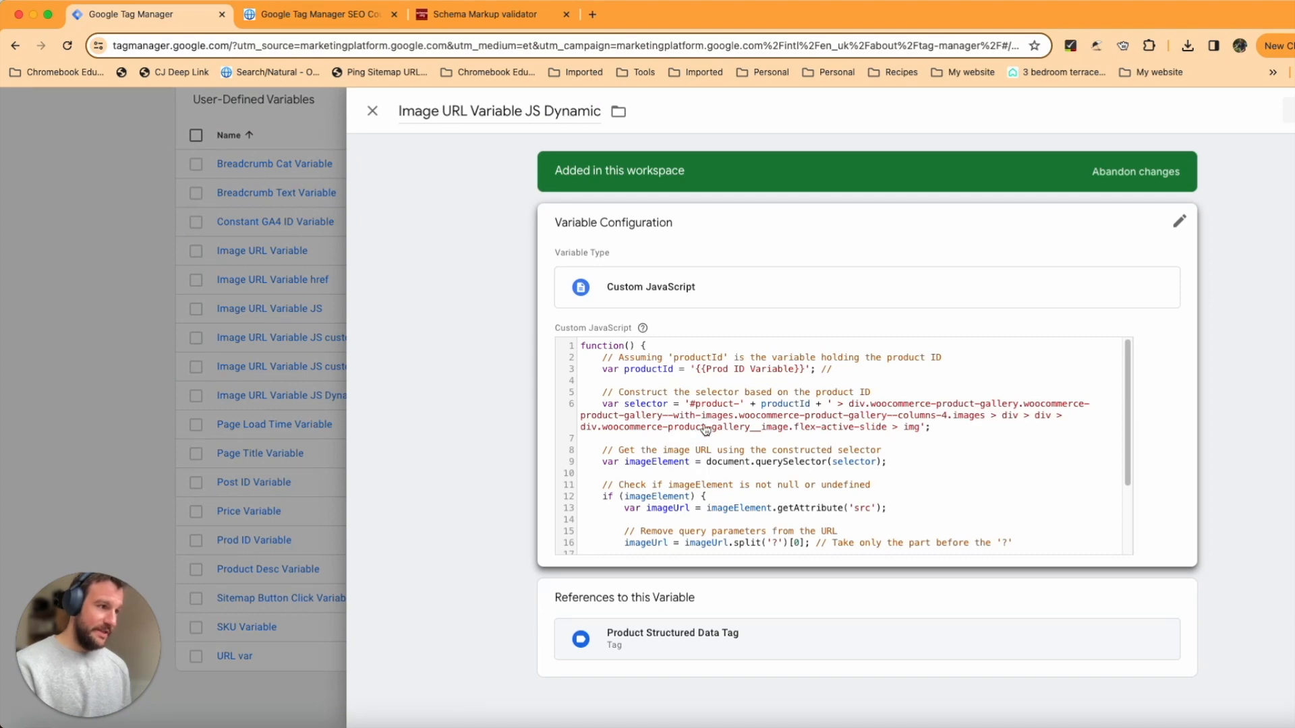
On the inspected product page, copy the CSS selector of the main gallery image's img.zoomImg element.
click(340, 7)
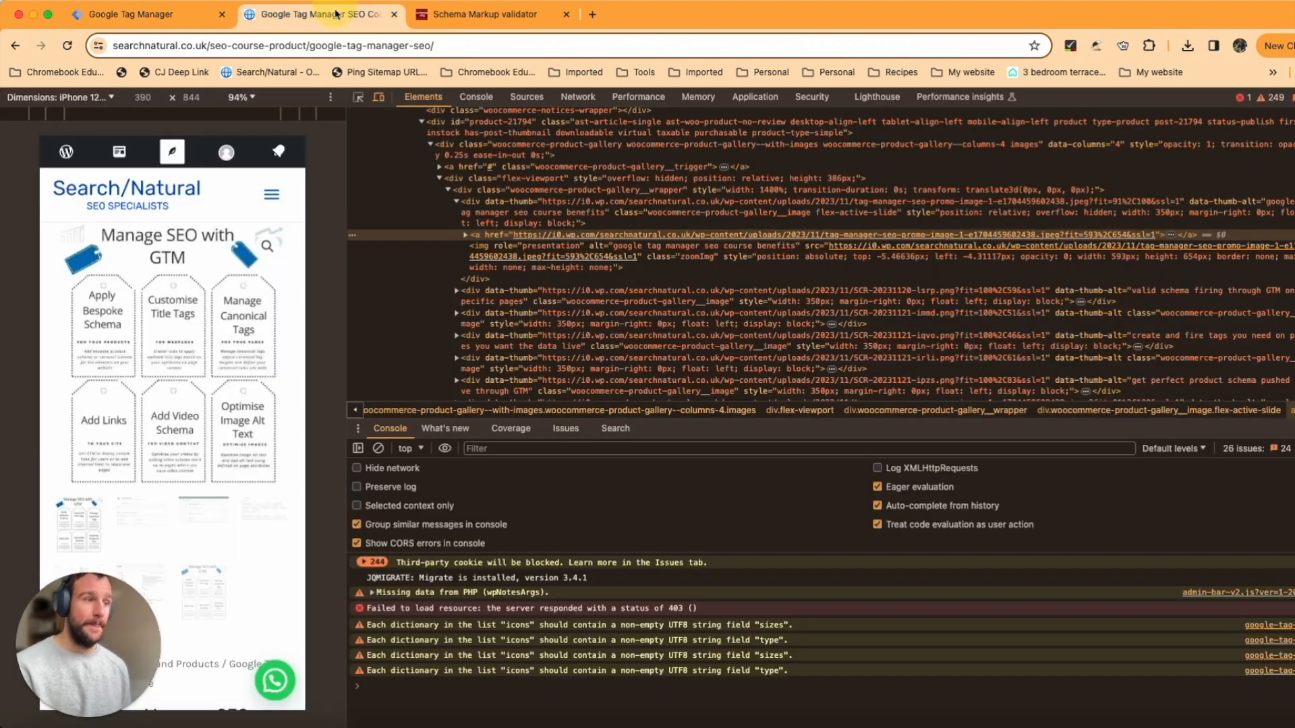
mouse_move(593, 242)
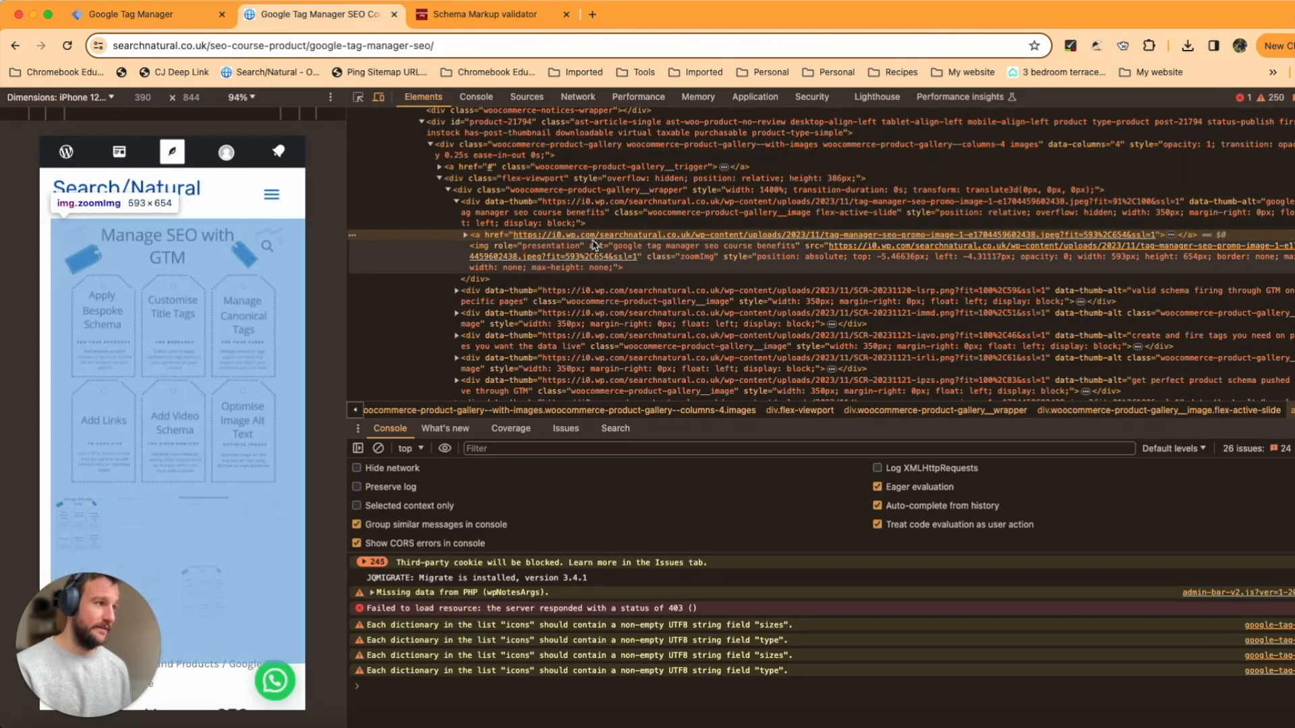
click(357, 248)
click(353, 246)
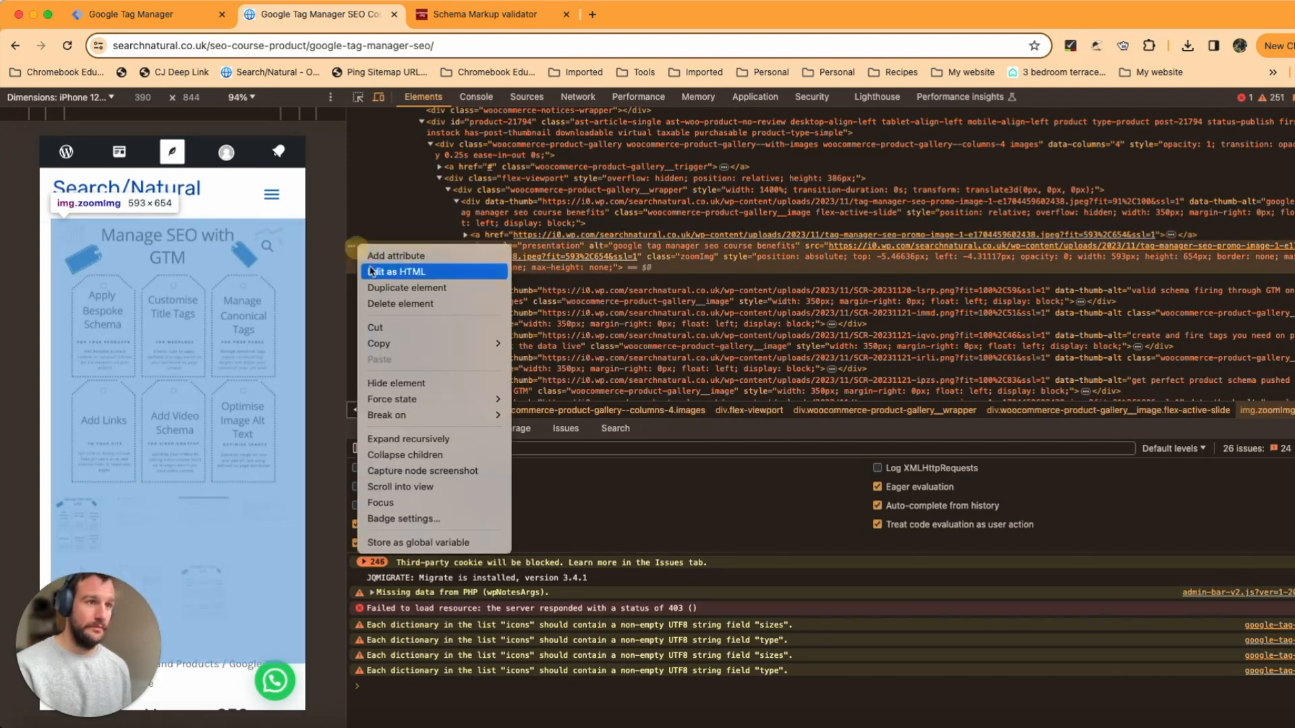
mouse_move(378, 345)
click(539, 383)
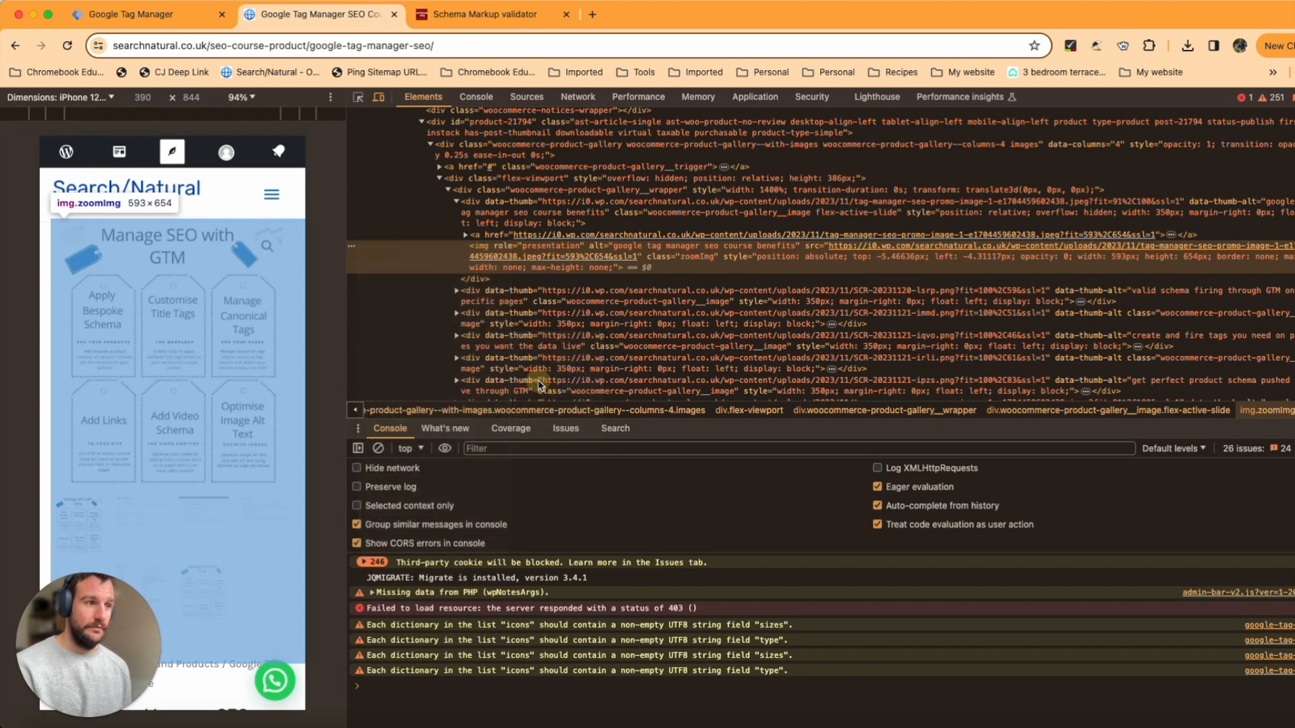
Back in Tag Manager, examine the productId assignment from {{Prod ID Variable}} and its use in Image URL Variable JS Dynamic's selector.
click(166, 15)
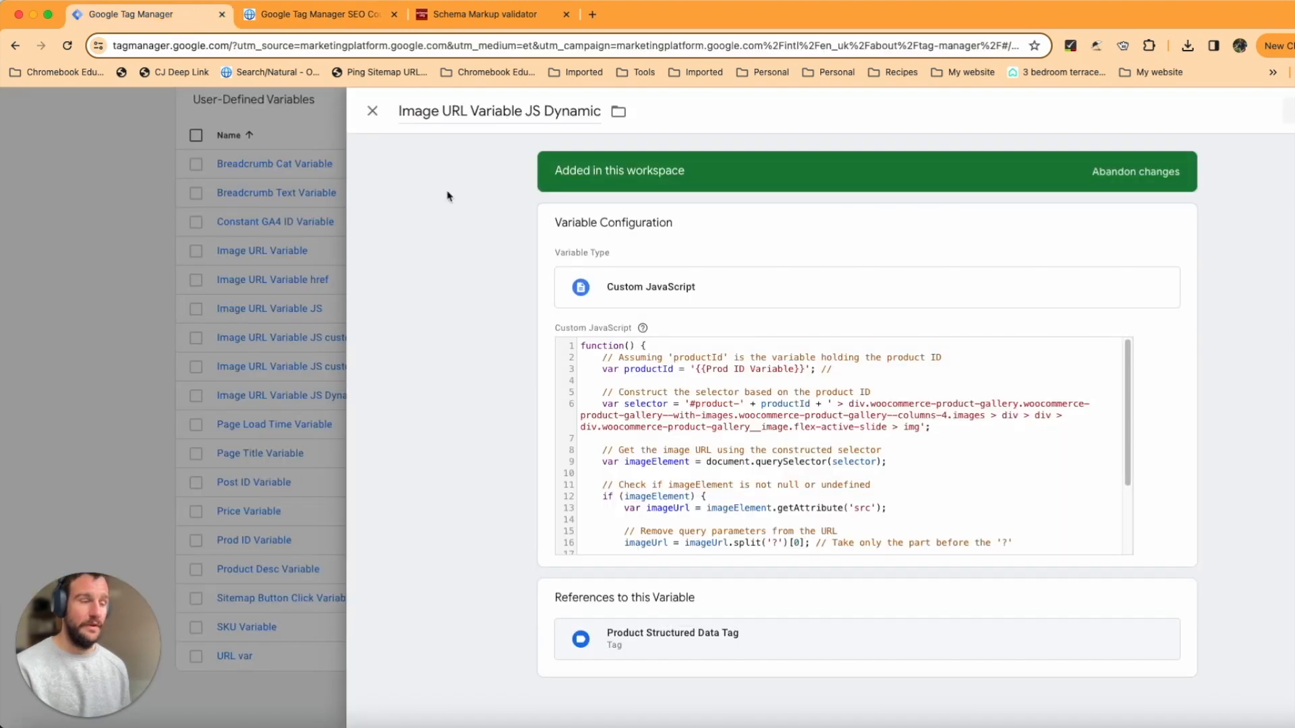
click(878, 435)
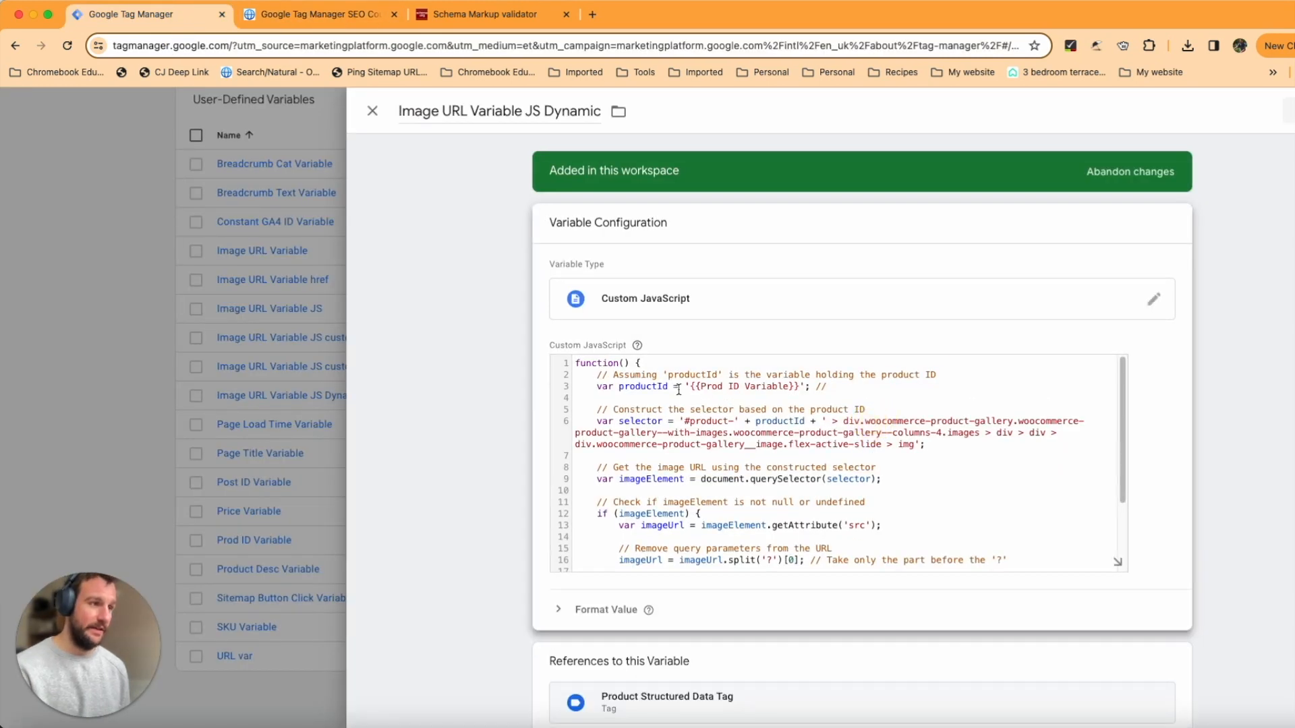
drag(596, 386, 817, 384)
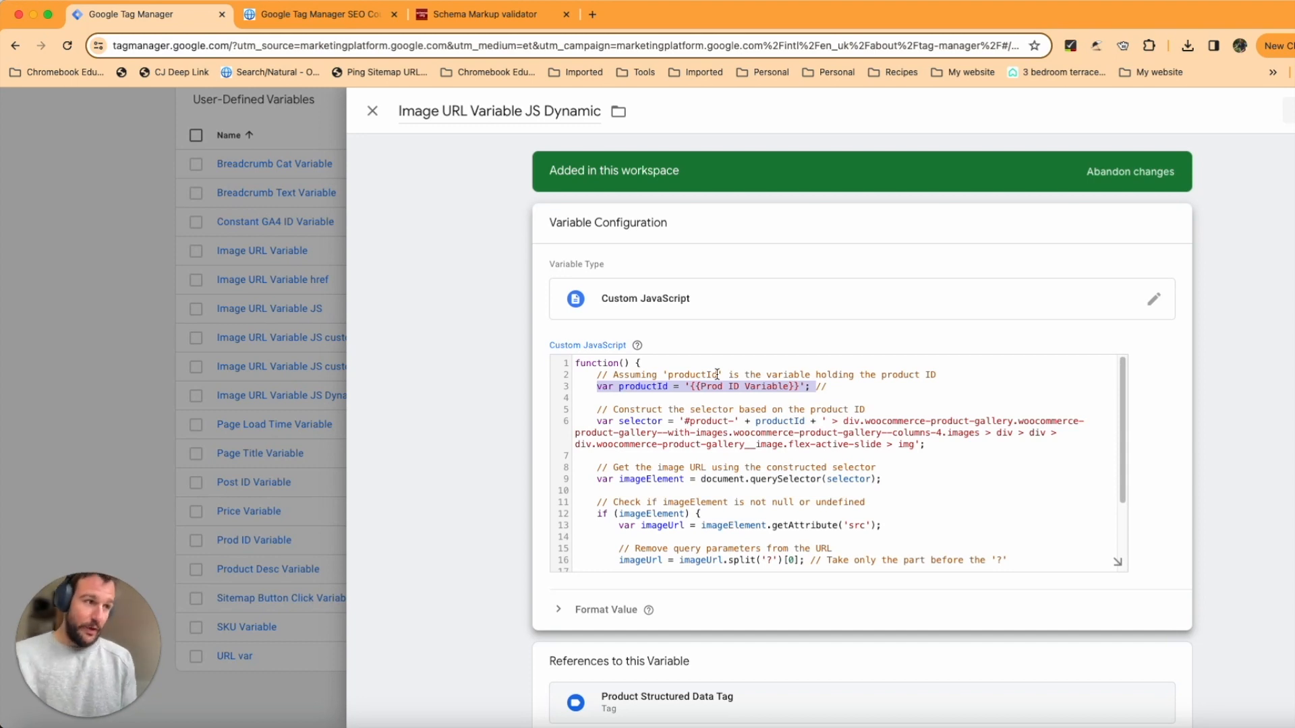
double_click(641, 420)
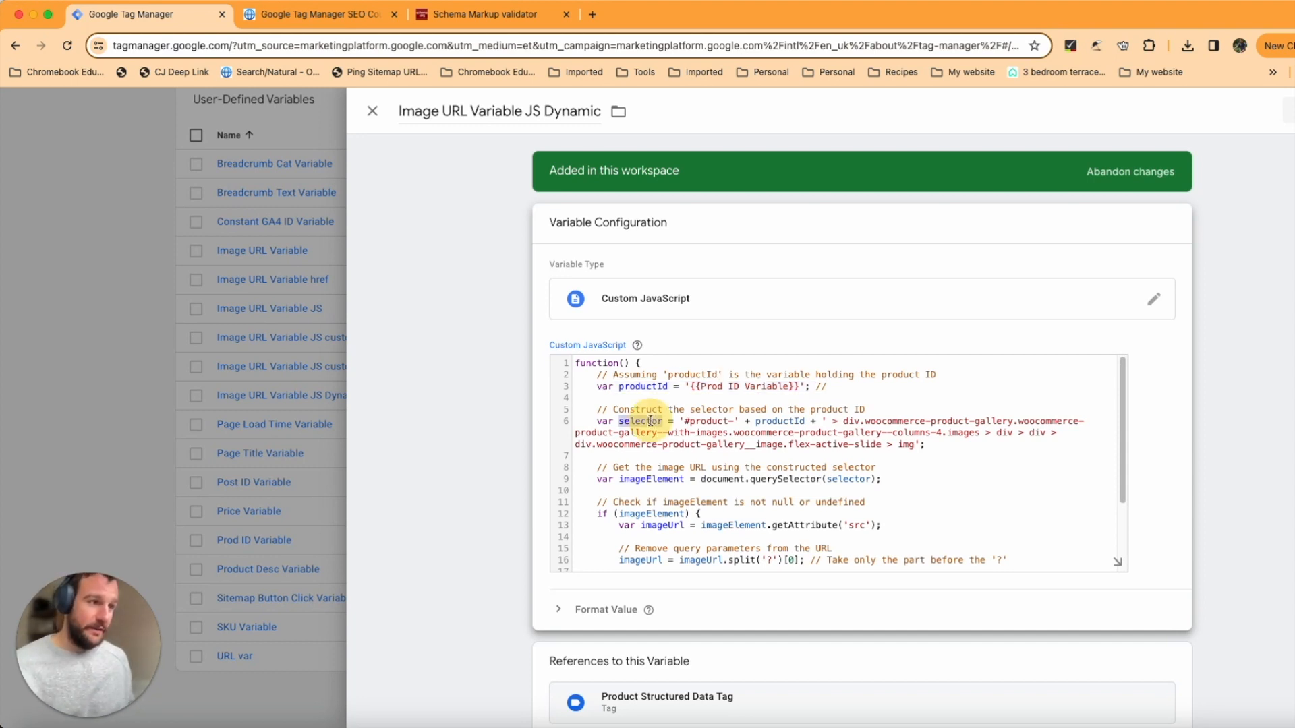
double_click(773, 421)
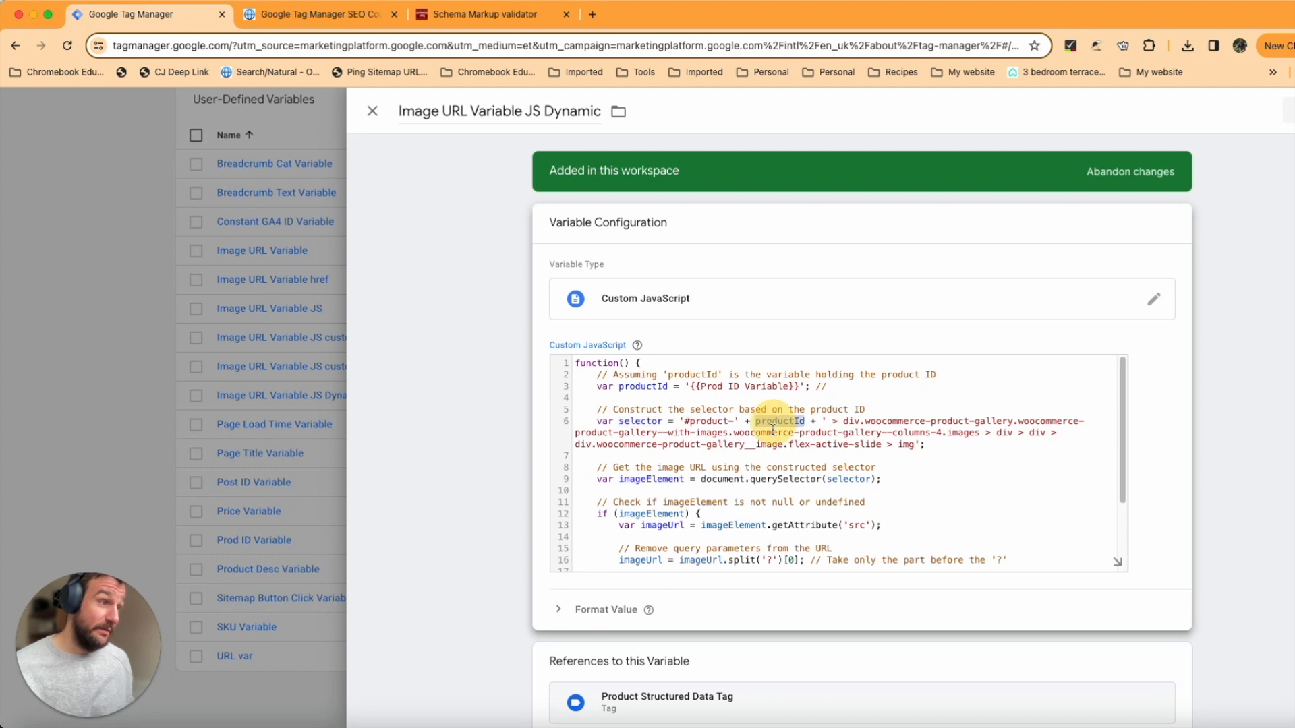
Paste the copied product image selector on a new line below the selector declaration in the Custom JavaScript.
click(940, 451)
text(\)
key(Return)
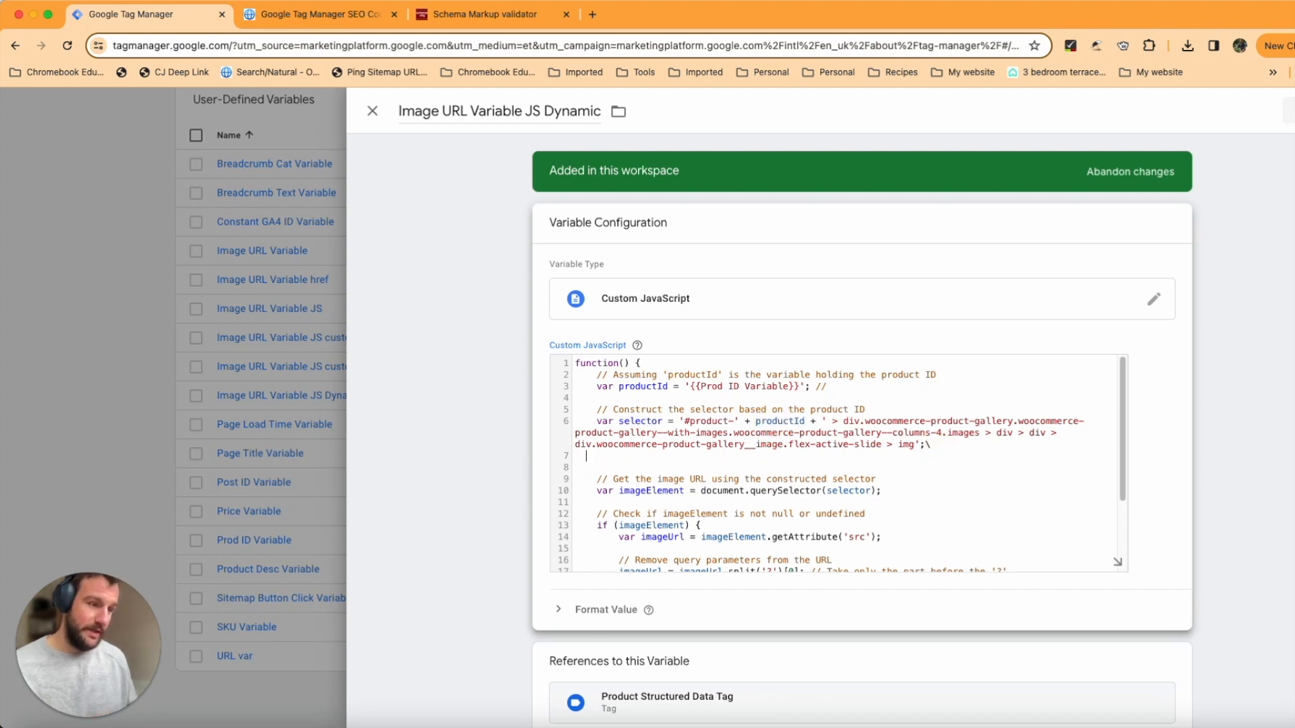
key(BackSpace)
key(BackSpace)
key(Return)
key(Return)
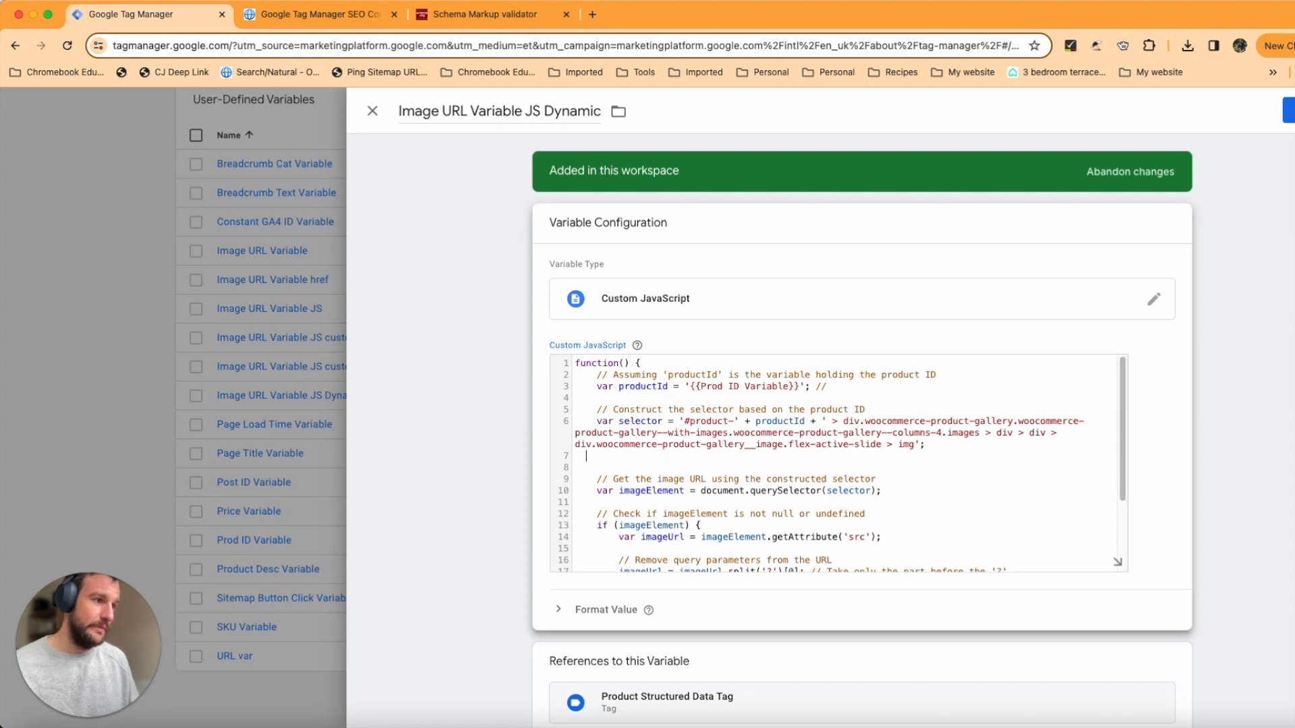
key(super+v)
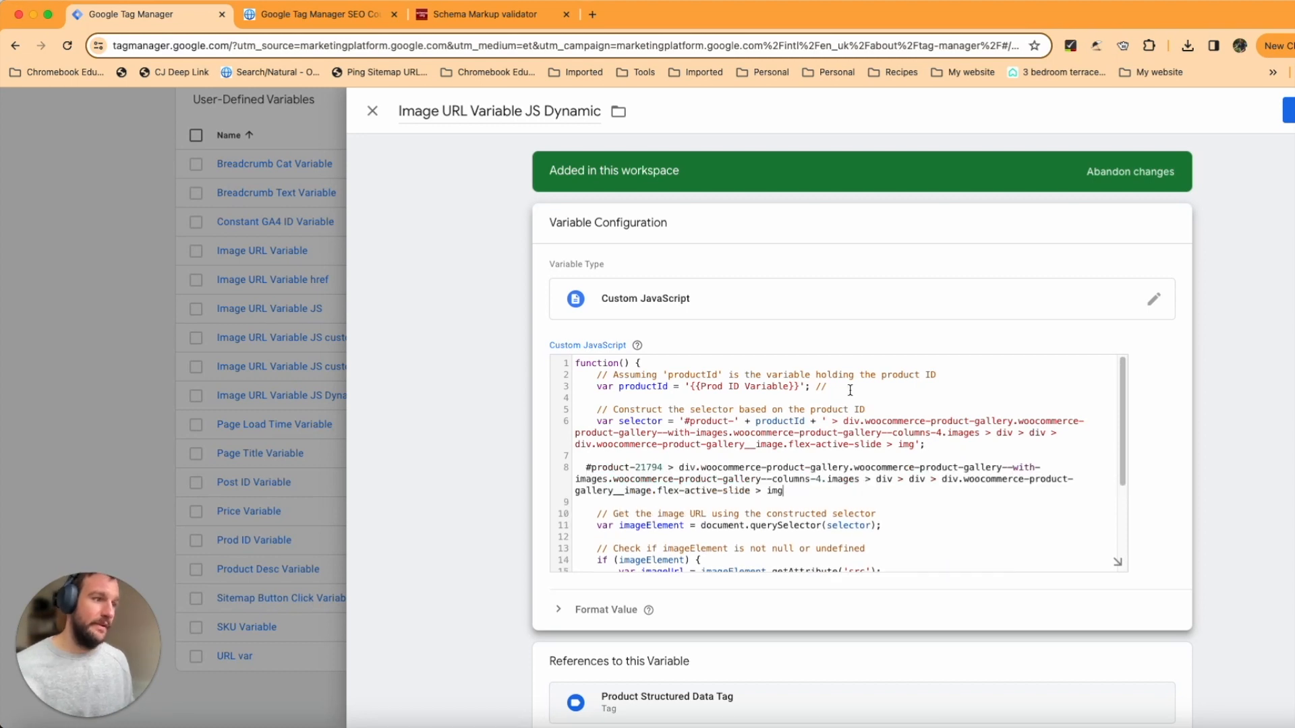
Compare the hard-coded number 21794 in the pasted selector with the productId variable used in the selector declaration.
double_click(649, 467)
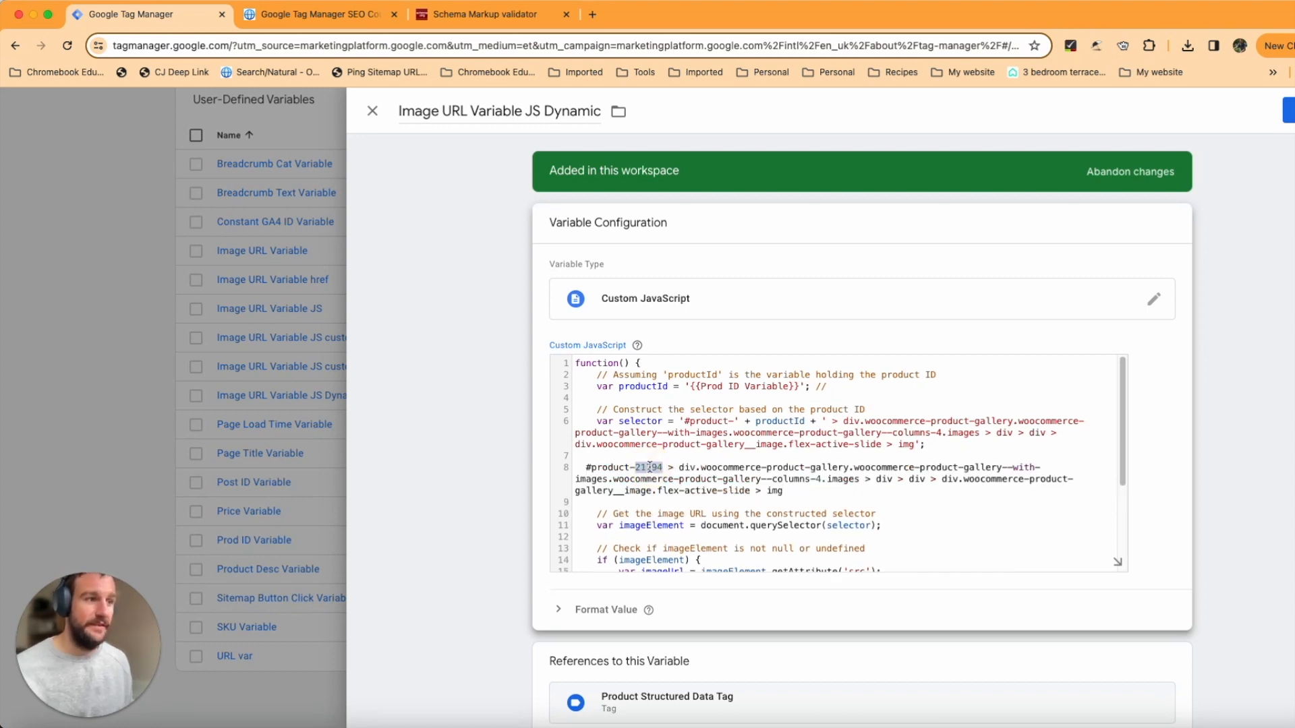
click(798, 420)
double_click(798, 421)
click(820, 494)
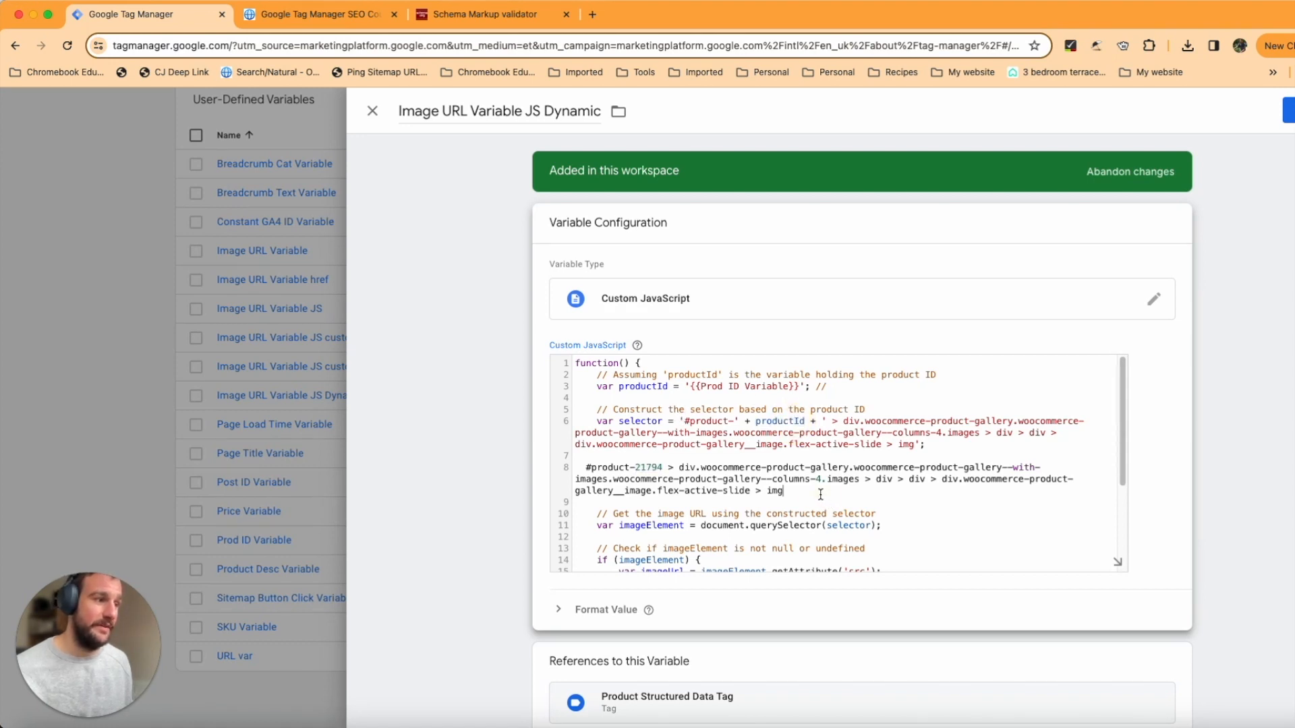
Delete the pasted #product-21794 selector from the Custom JavaScript.
drag(820, 494, 570, 470)
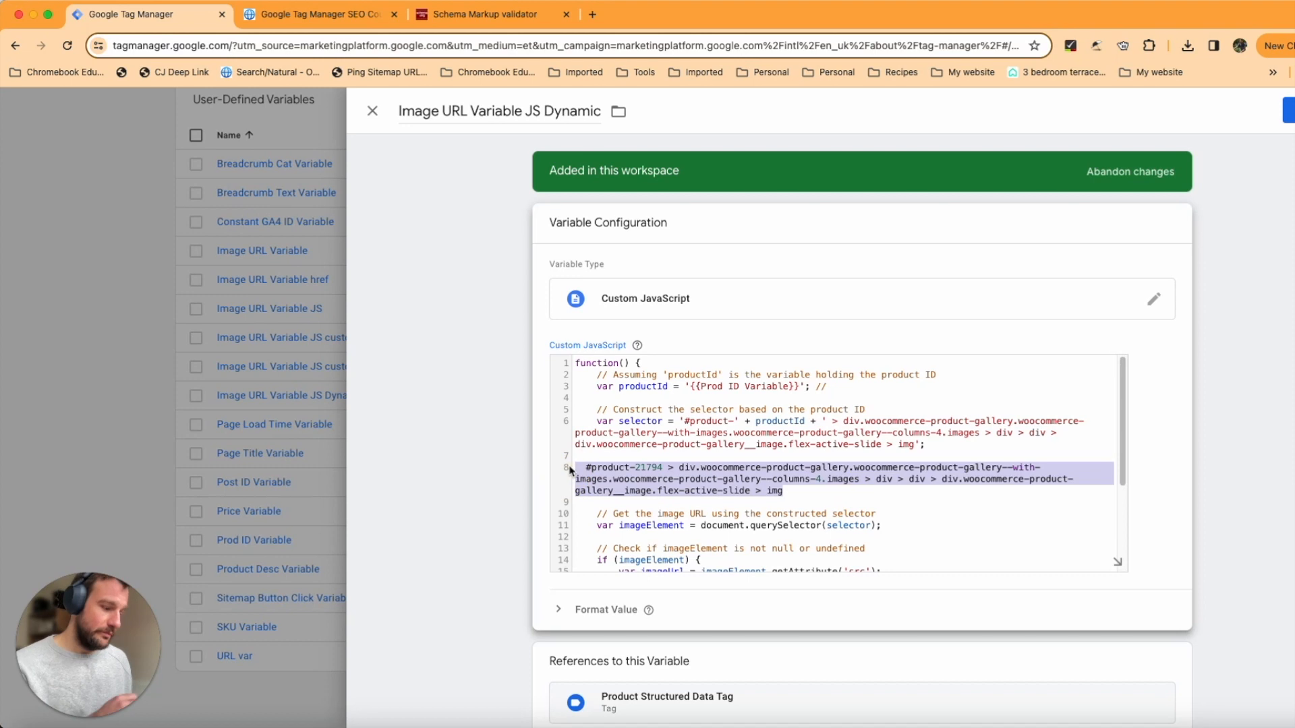
key(BackSpace)
key(BackSpace)
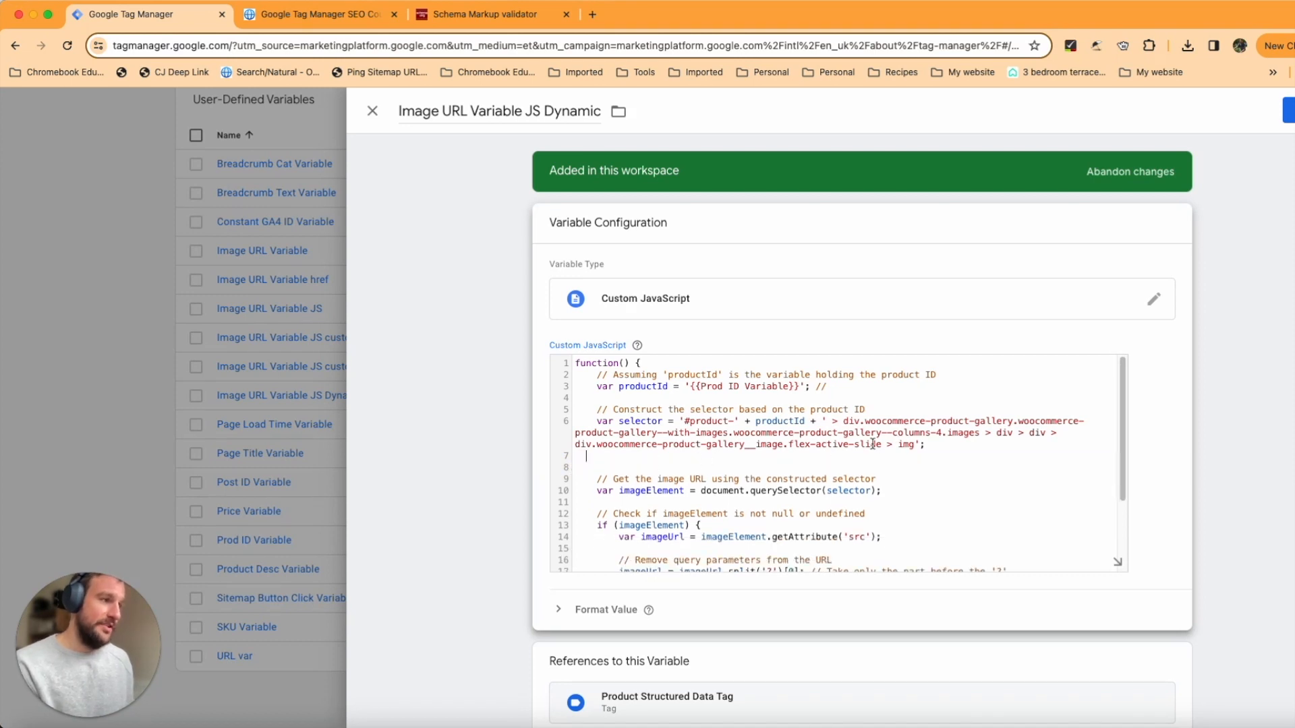
Examine the code that gets the image 'src' and removes query parameters, and close the variable, discarding the unsaved changes.
scroll(815, 447, down, 3)
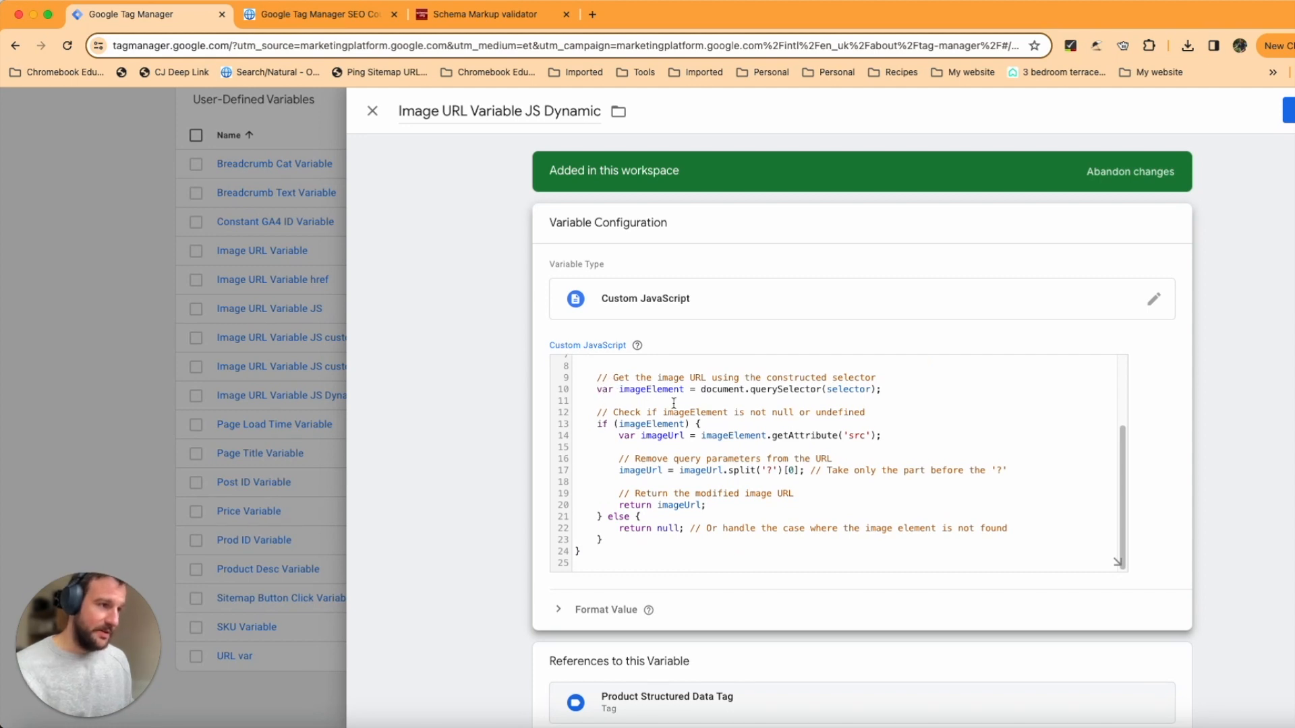
scroll(617, 398, up, 2)
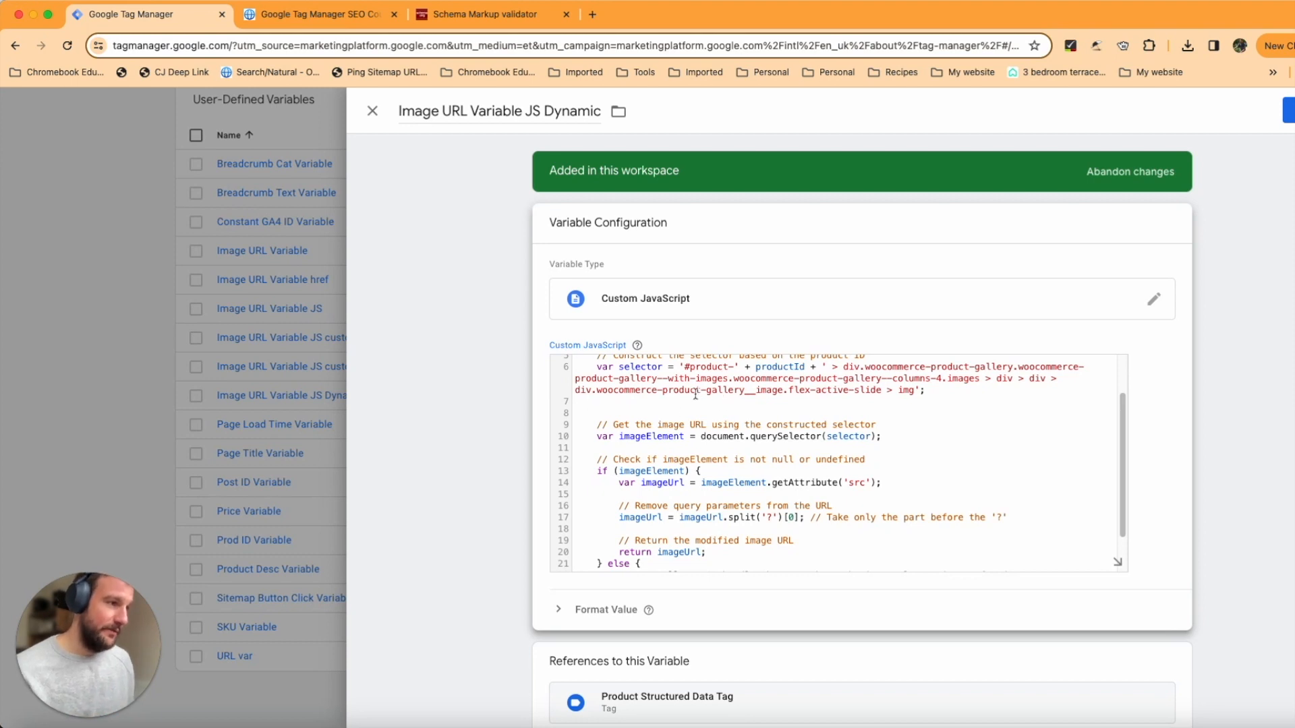
scroll(696, 395, down, 3)
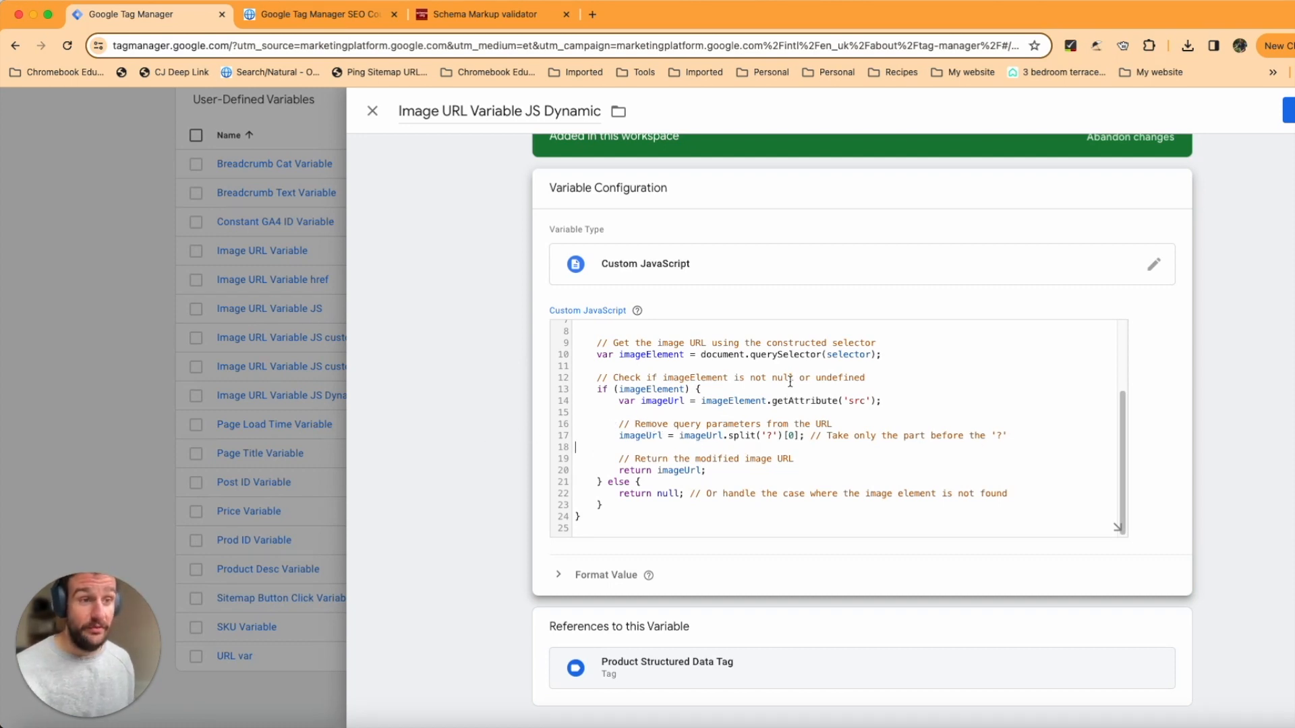
scroll(695, 382, up, 5)
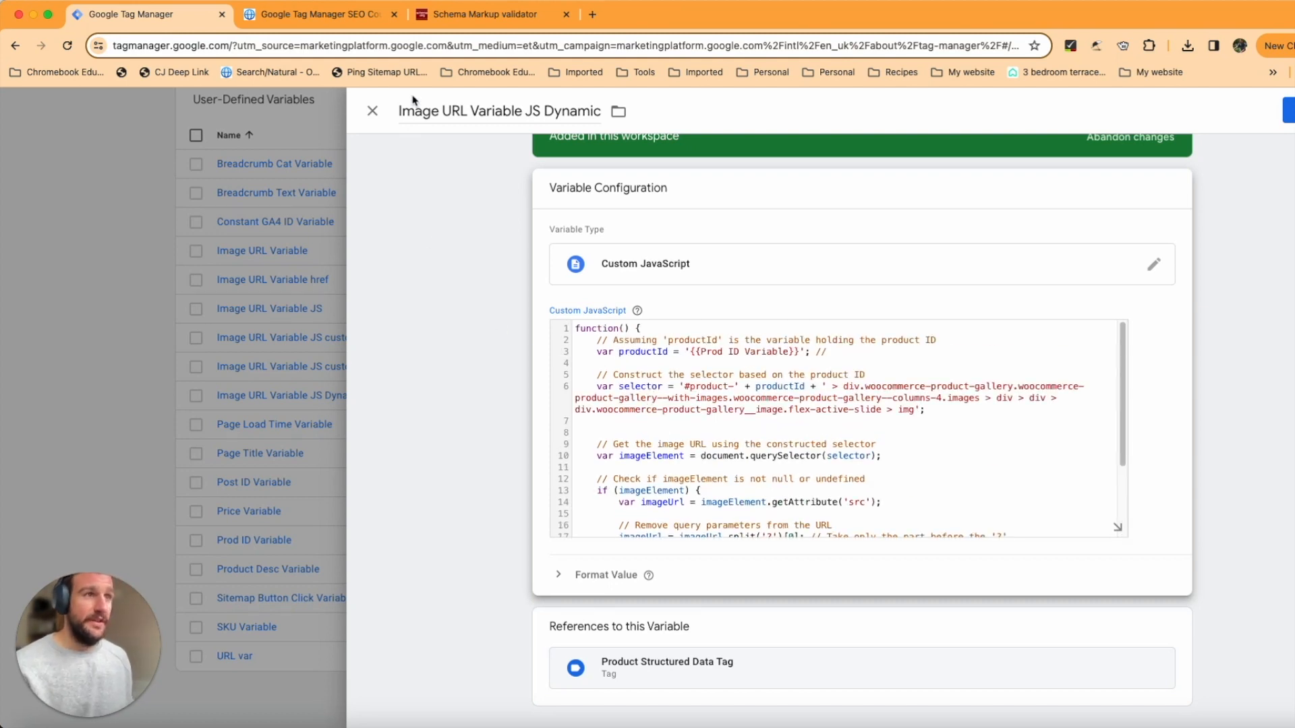
scroll(650, 344, down, 5)
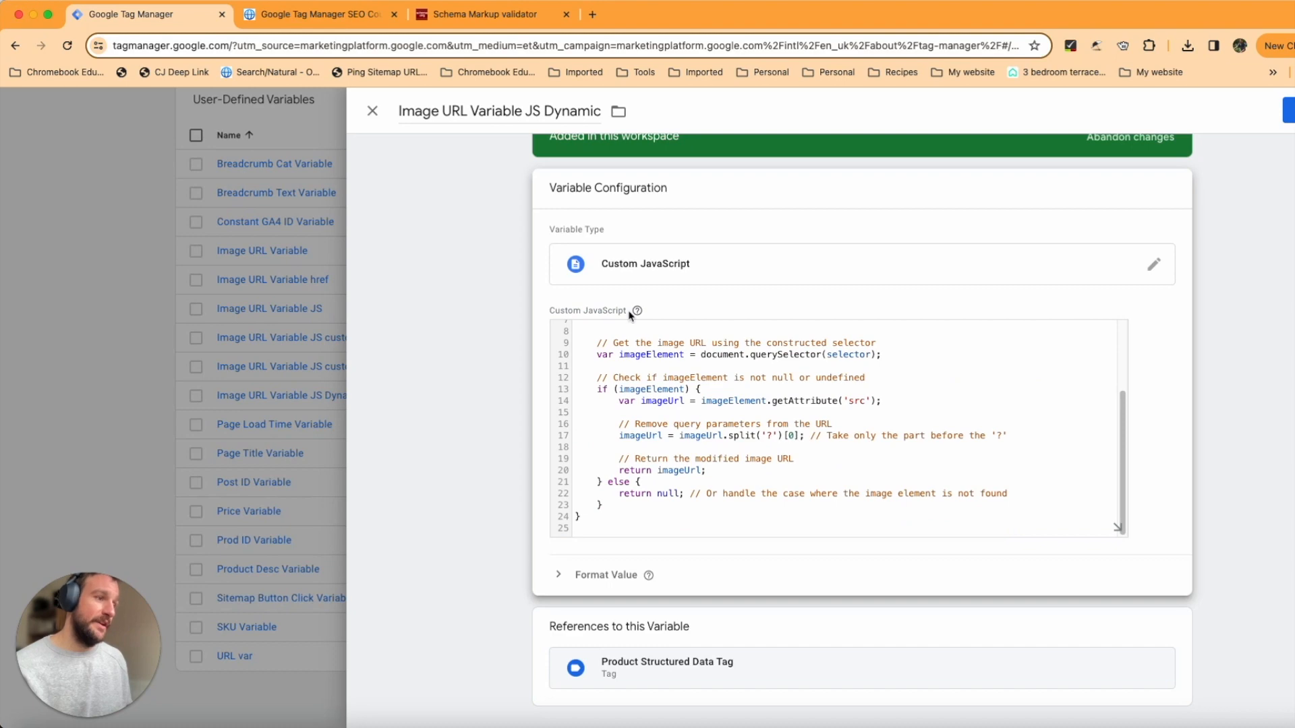
click(372, 111)
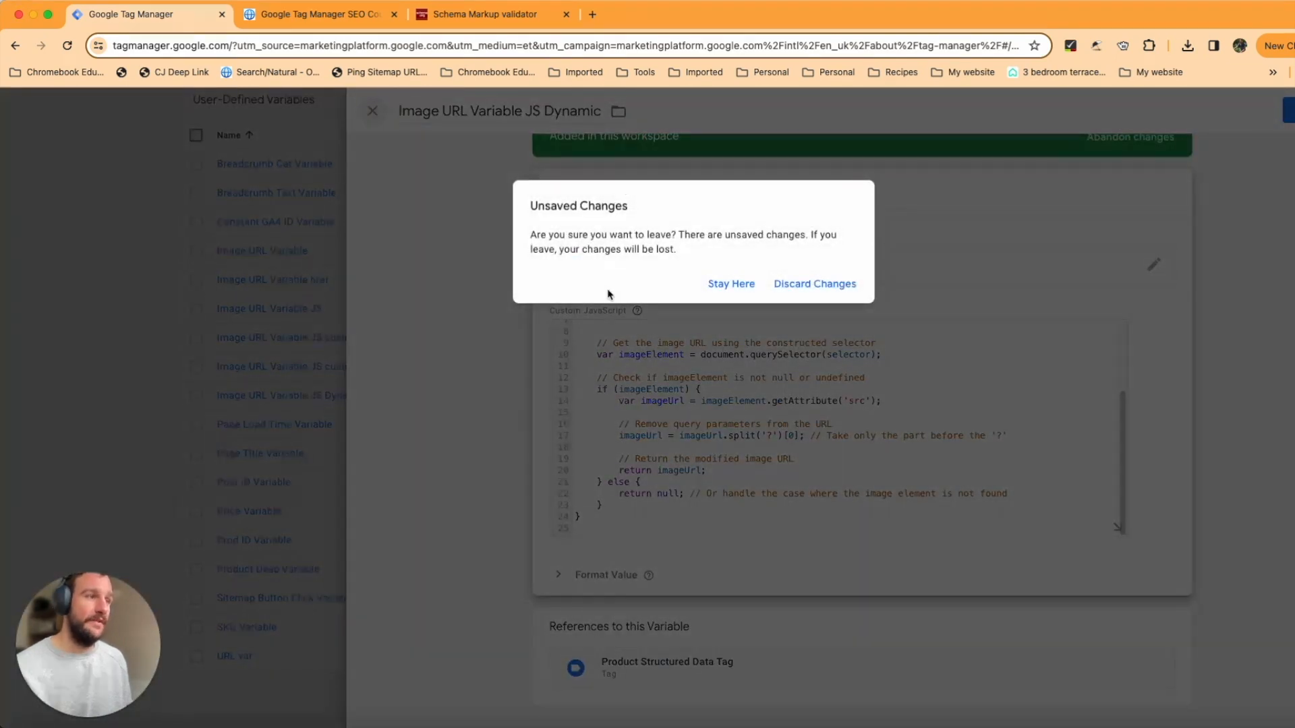
click(809, 283)
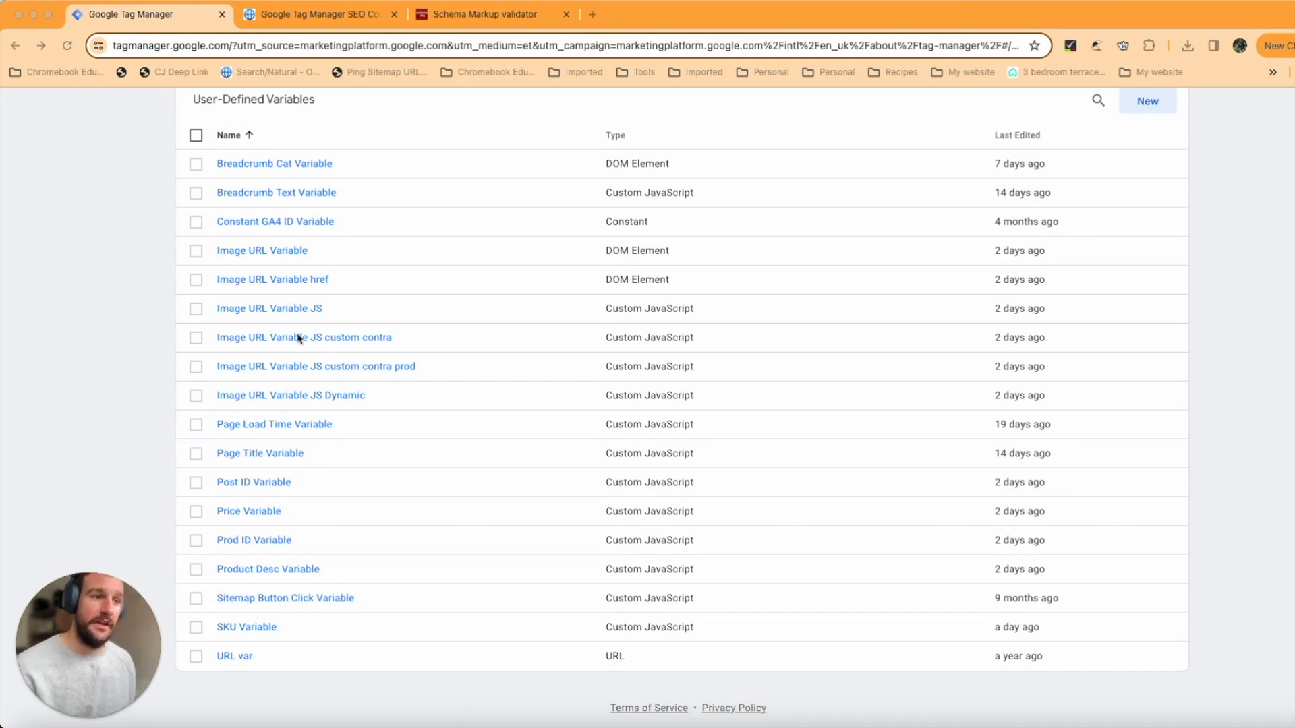
Switch to the Google Tag Manager SEO Course product page, inspect the SKU text, and copy the selector of its span element.
click(165, 500)
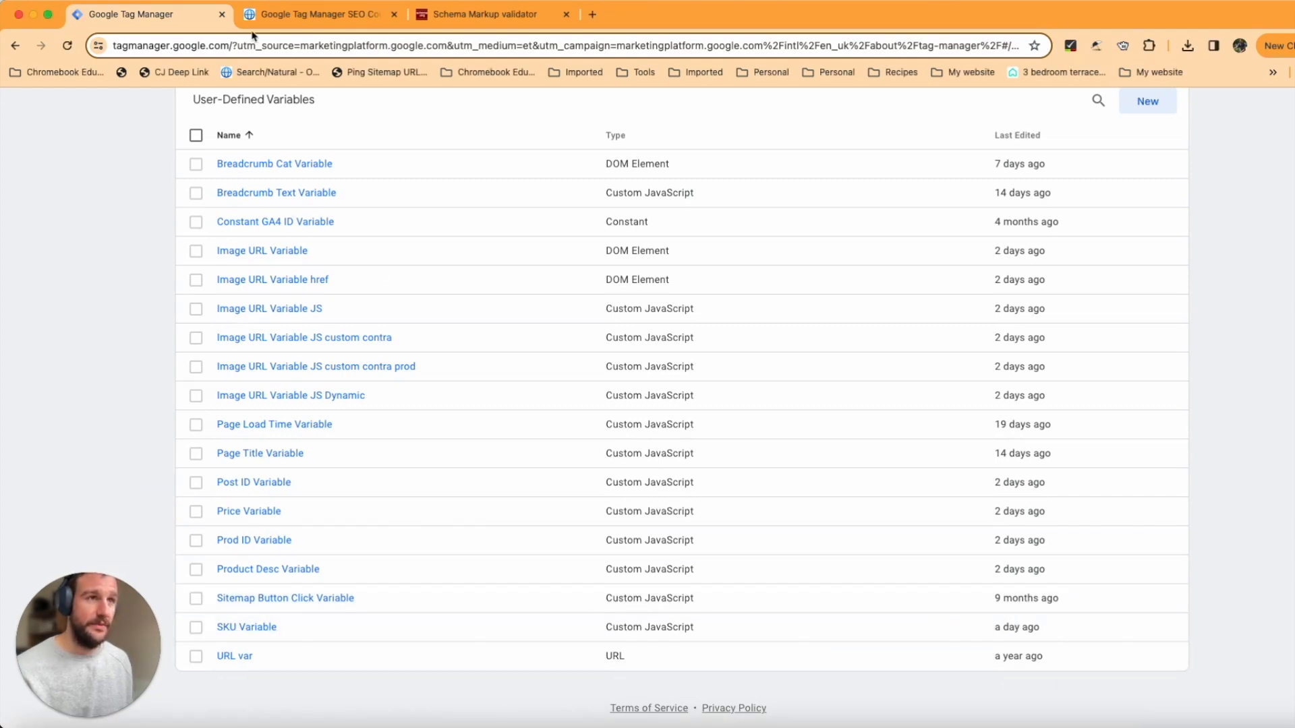
click(277, 13)
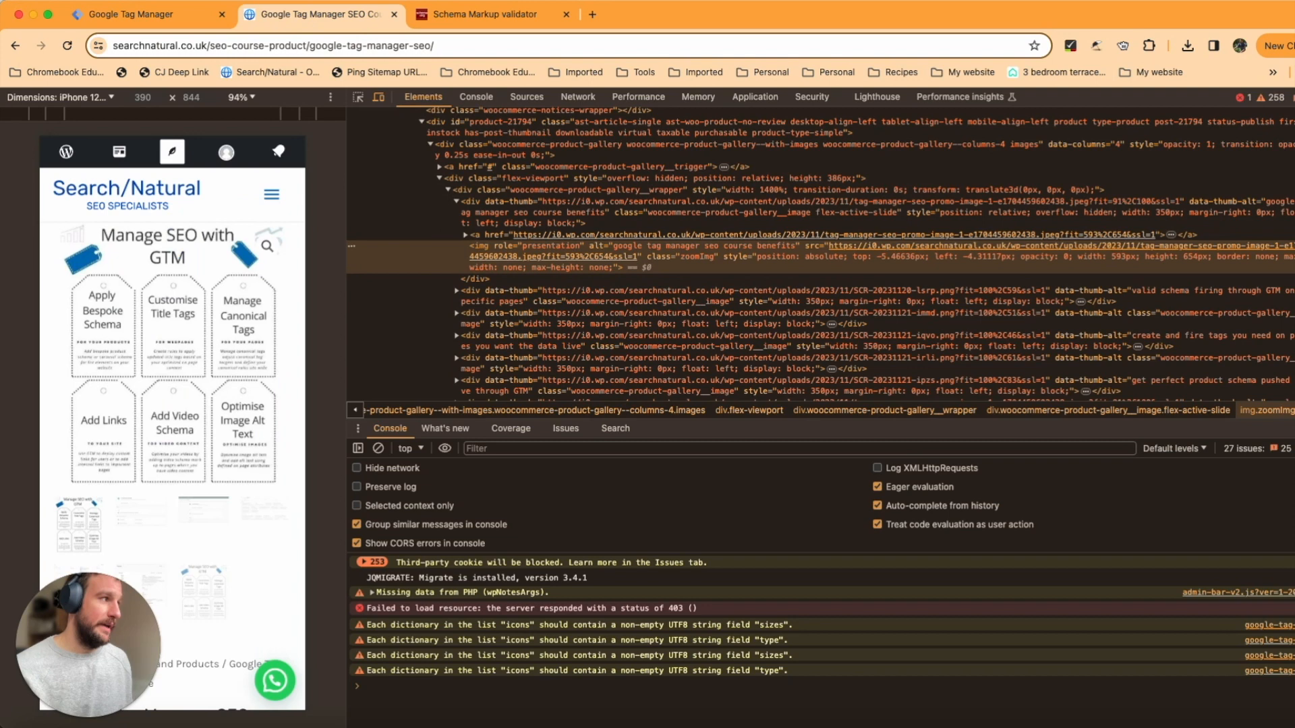
key(super+alt+i)
right_click(766, 347)
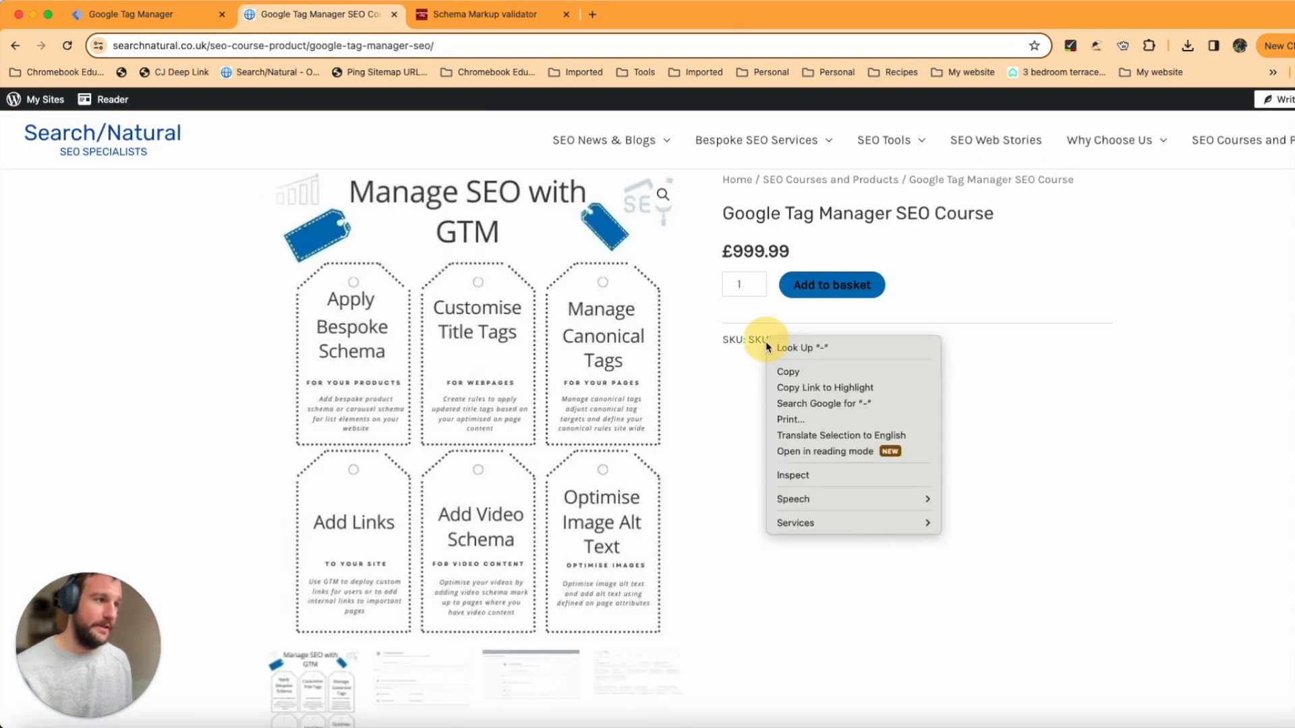
click(793, 475)
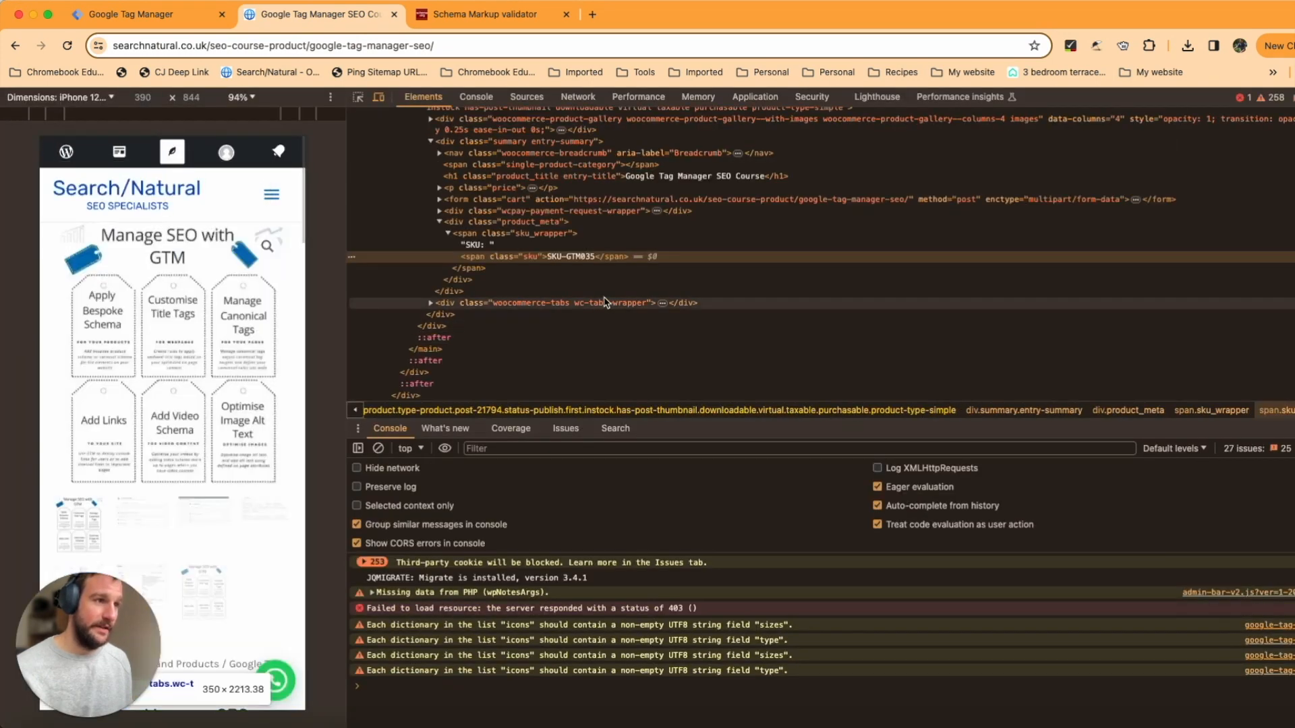
click(356, 258)
mouse_move(404, 355)
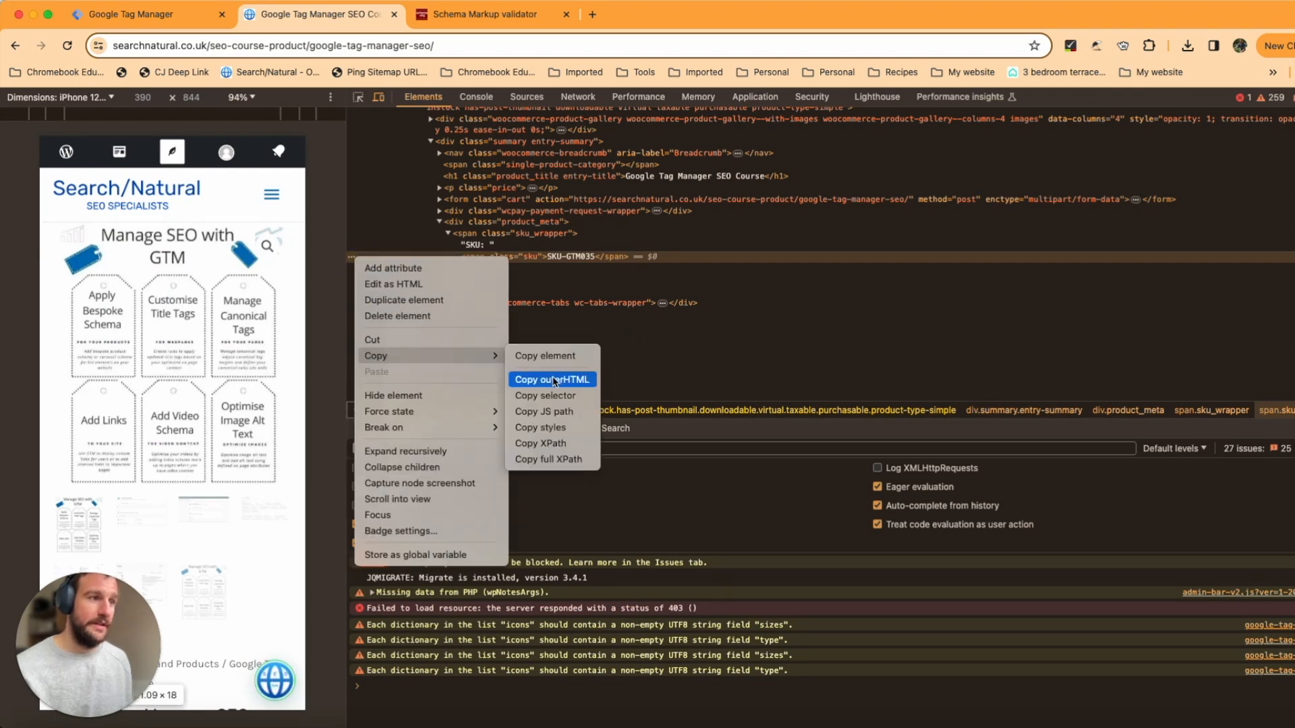
click(548, 396)
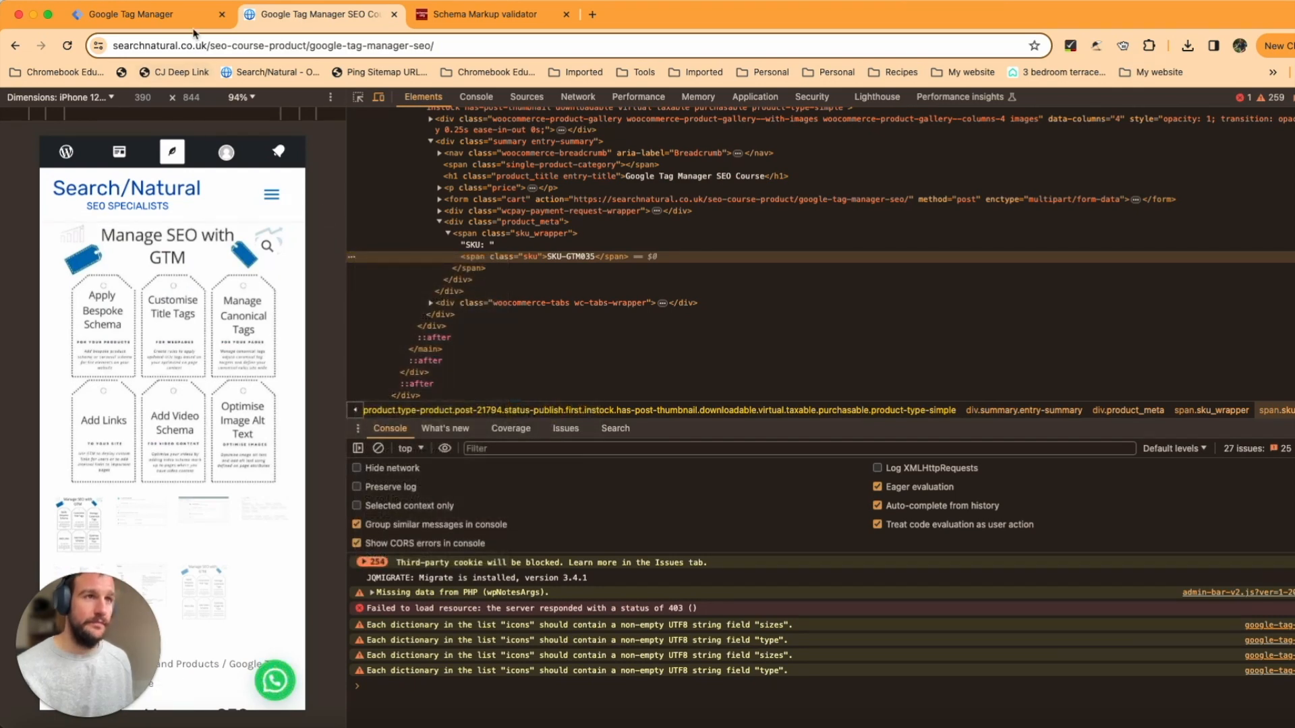
Return to Tag Manager and open the SKU Variable with its Custom JavaScript ready for editing.
click(193, 16)
click(257, 626)
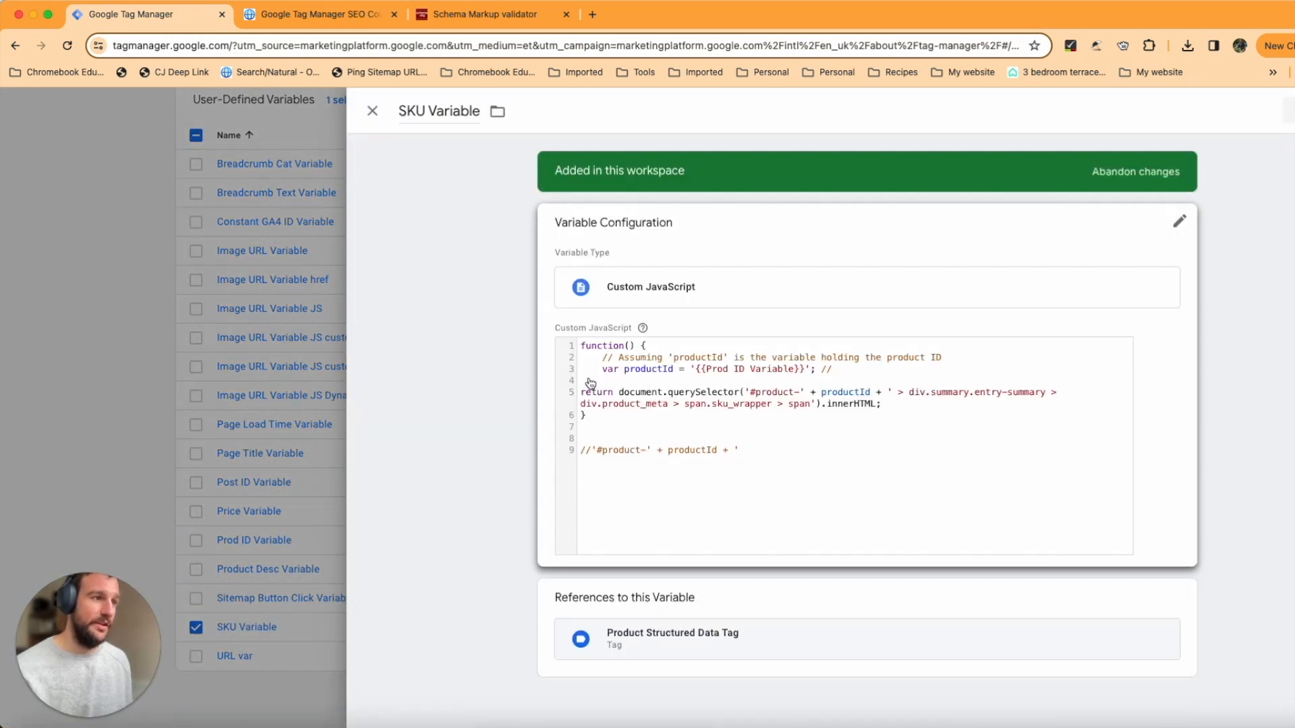
mouse_move(642, 328)
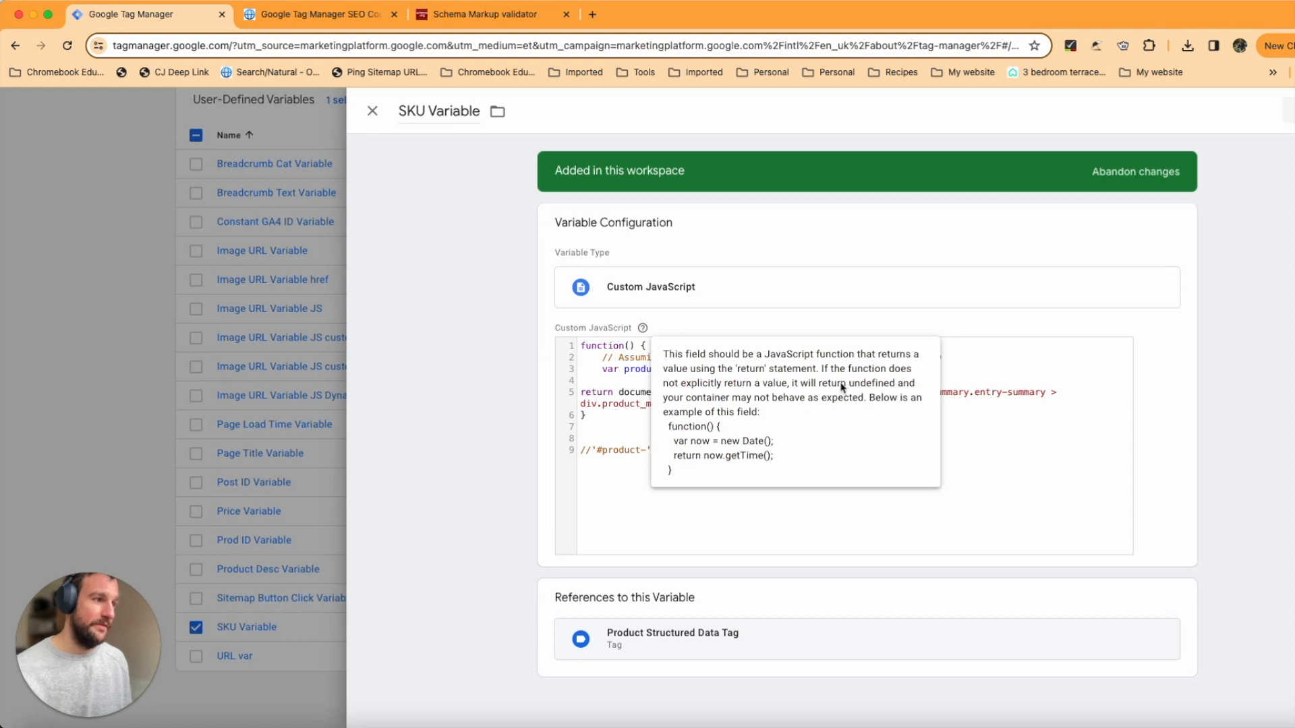
click(404, 114)
click(407, 111)
double_click(470, 110)
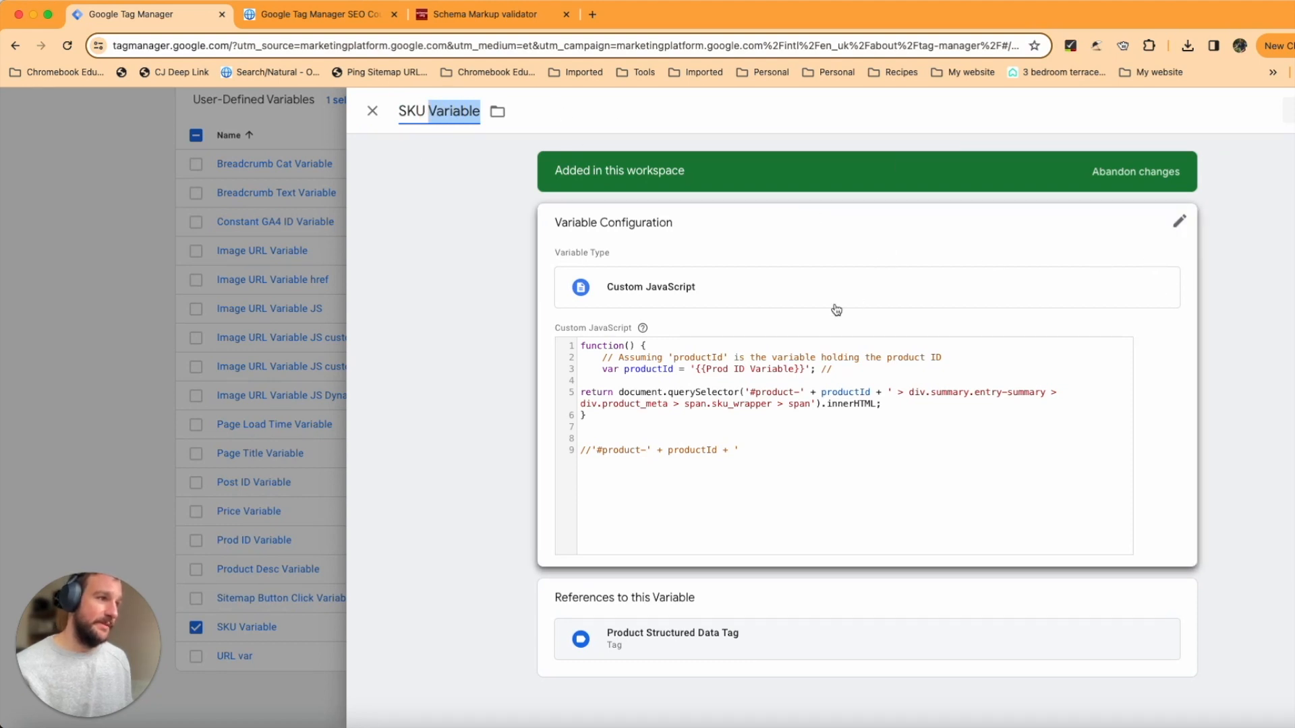
click(652, 413)
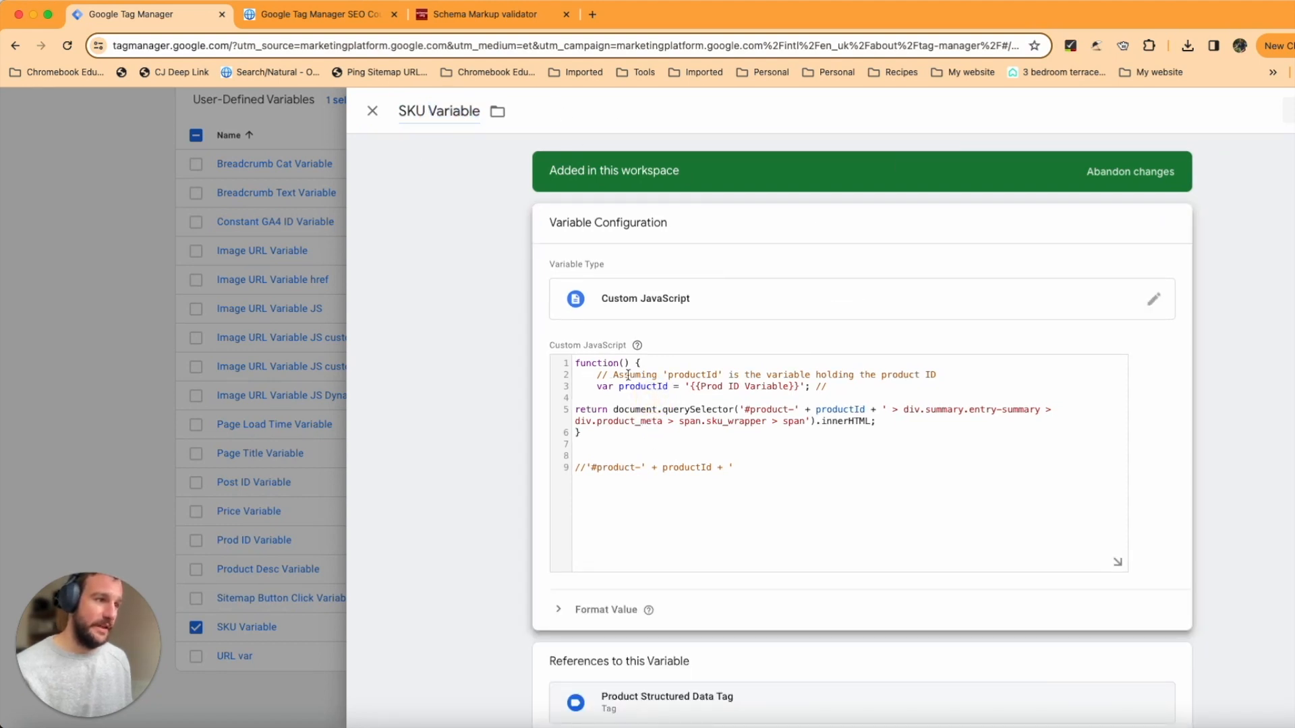
Examine how the productId declaration takes {{Prod ID Variable}} for use in the SKU querySelector.
drag(597, 386, 677, 385)
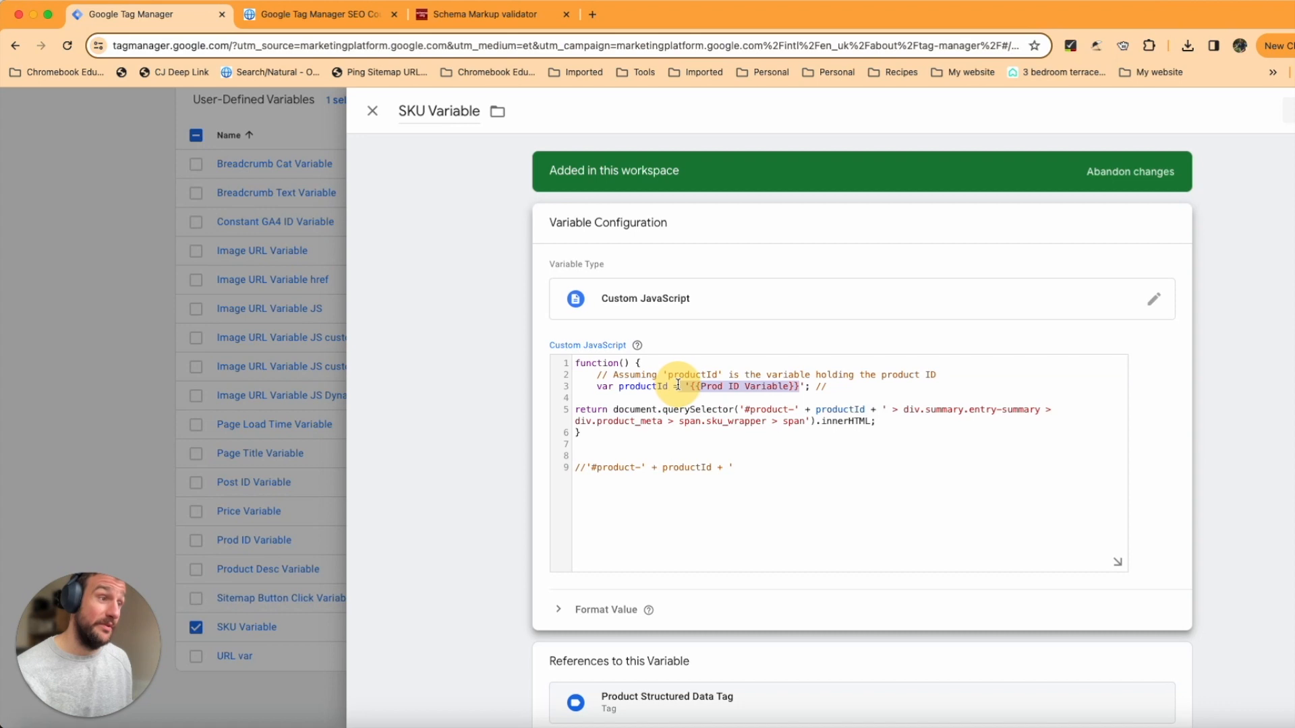
click(640, 389)
click(602, 393)
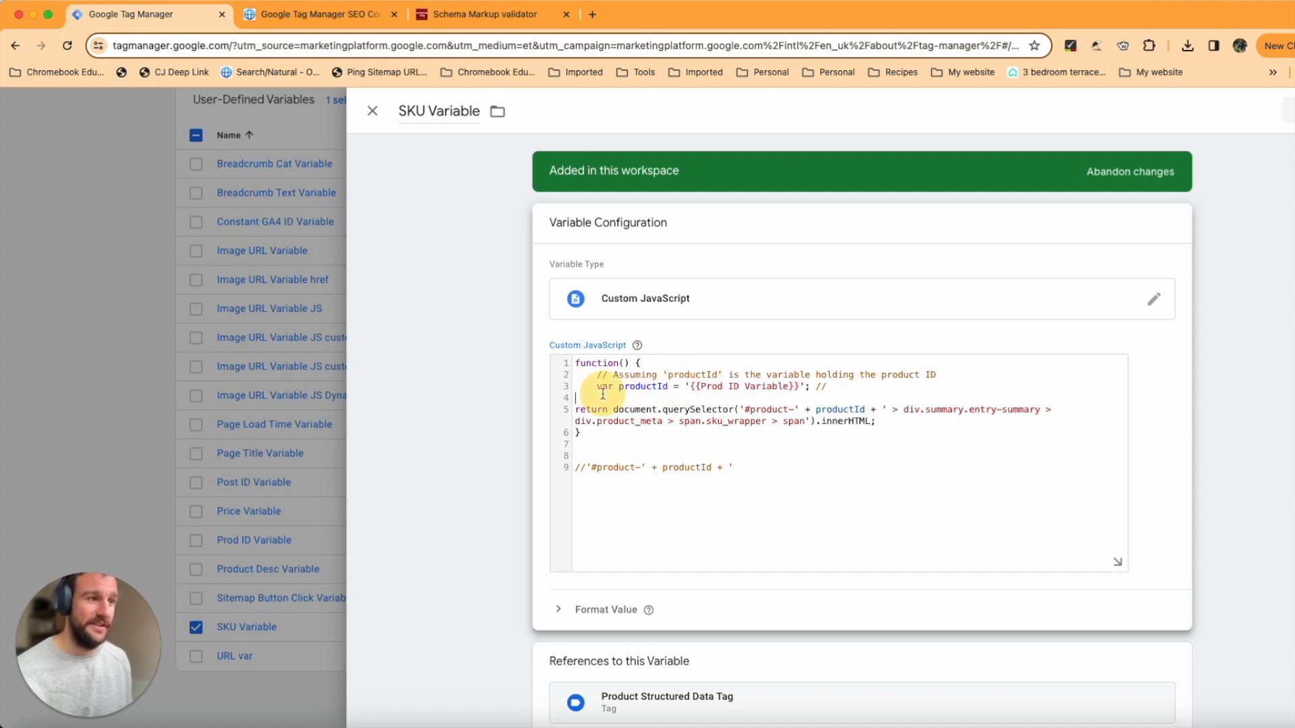
click(603, 393)
drag(691, 388, 799, 389)
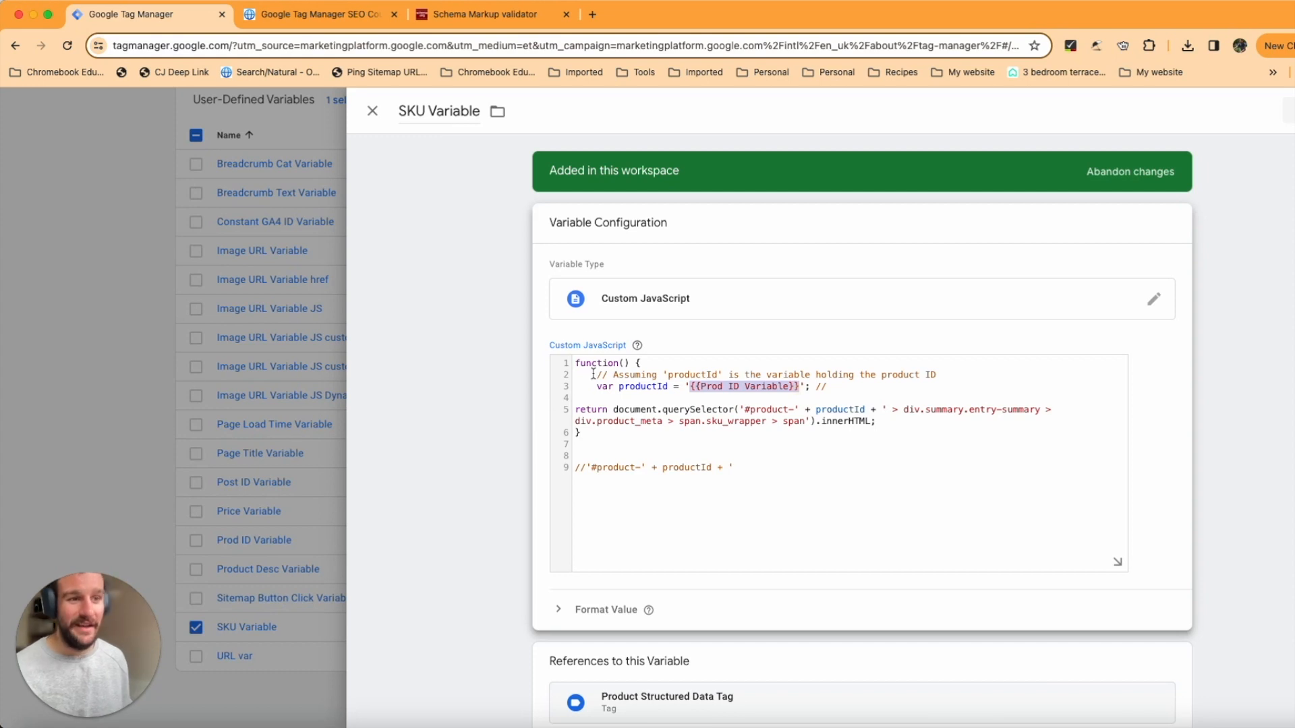
click(681, 420)
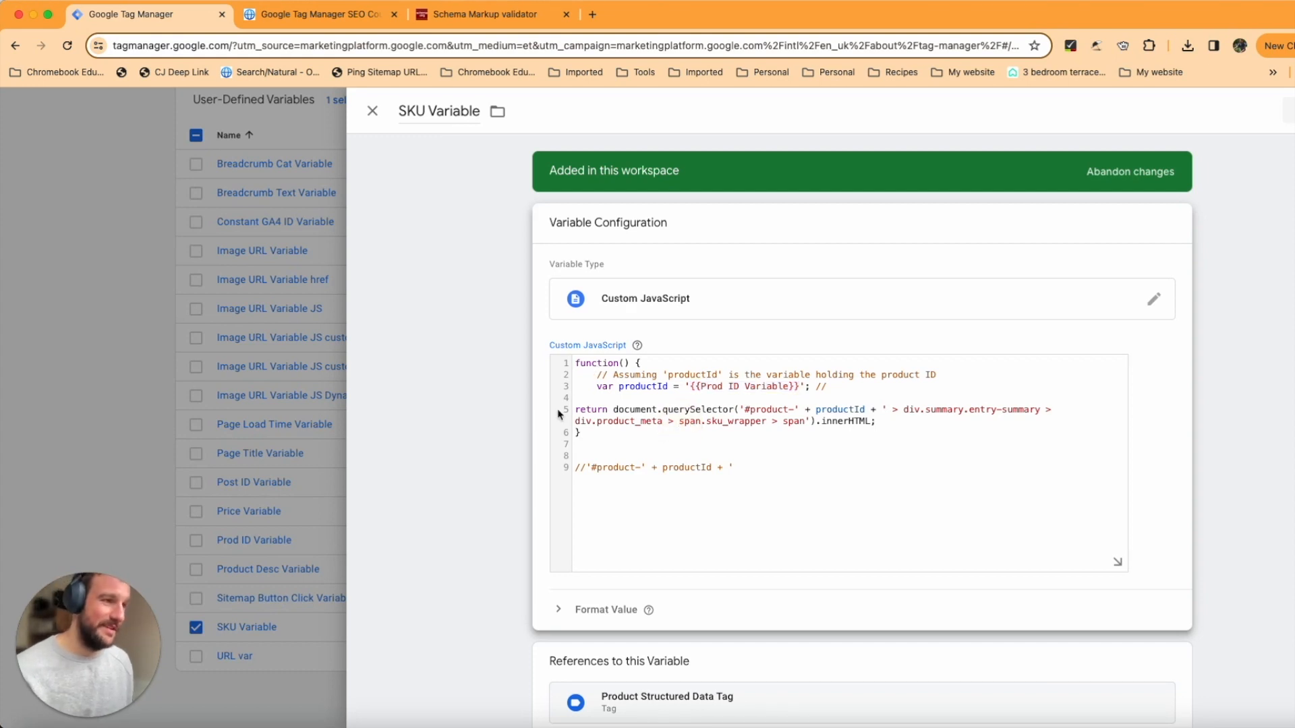
Paste the copied SKU selector on a new line at the end of the Custom JavaScript.
click(707, 505)
key(Return)
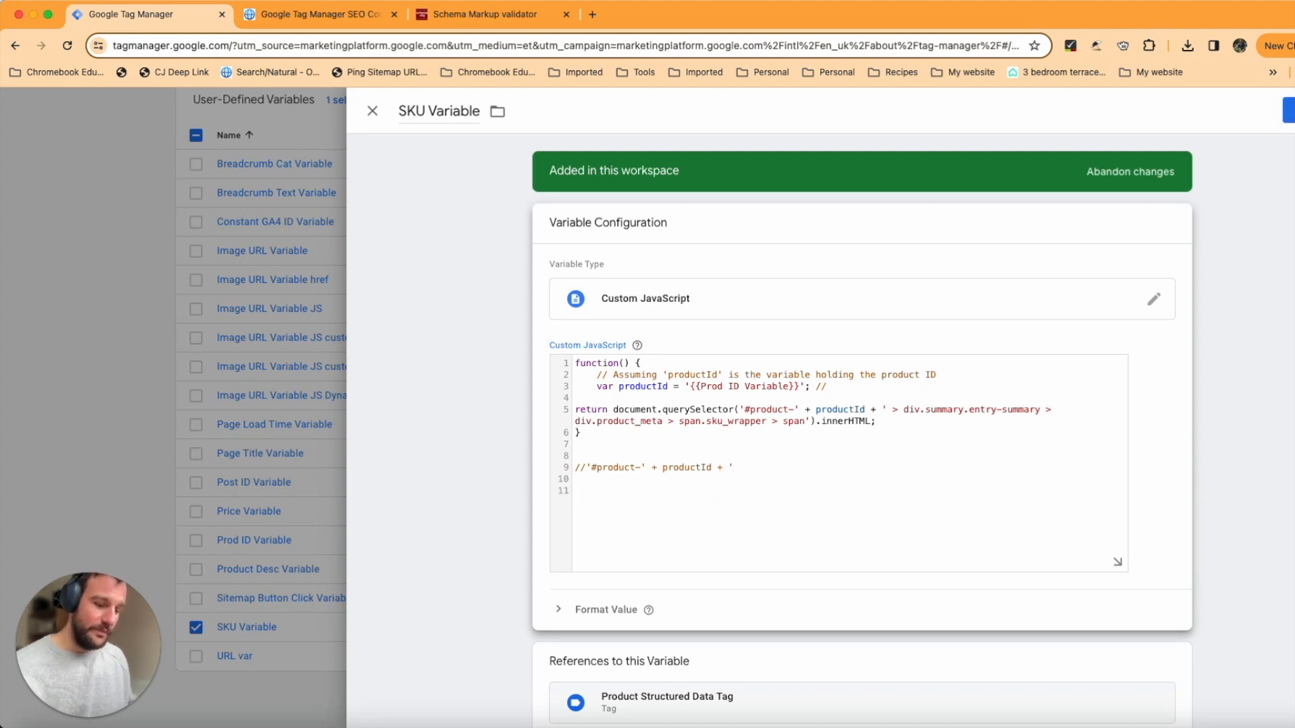
key(super+v)
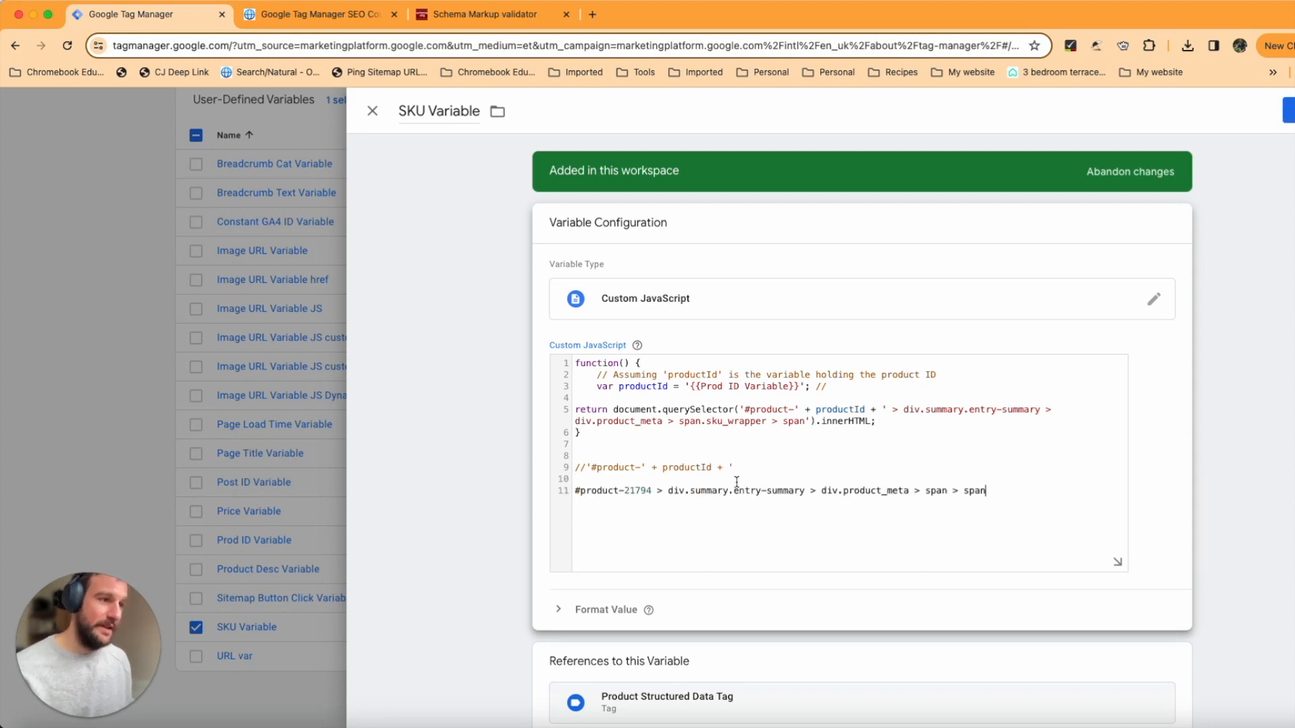
Compare the hard-coded 21794 in the pasted SKU selector with the productId used in the return statement.
click(635, 491)
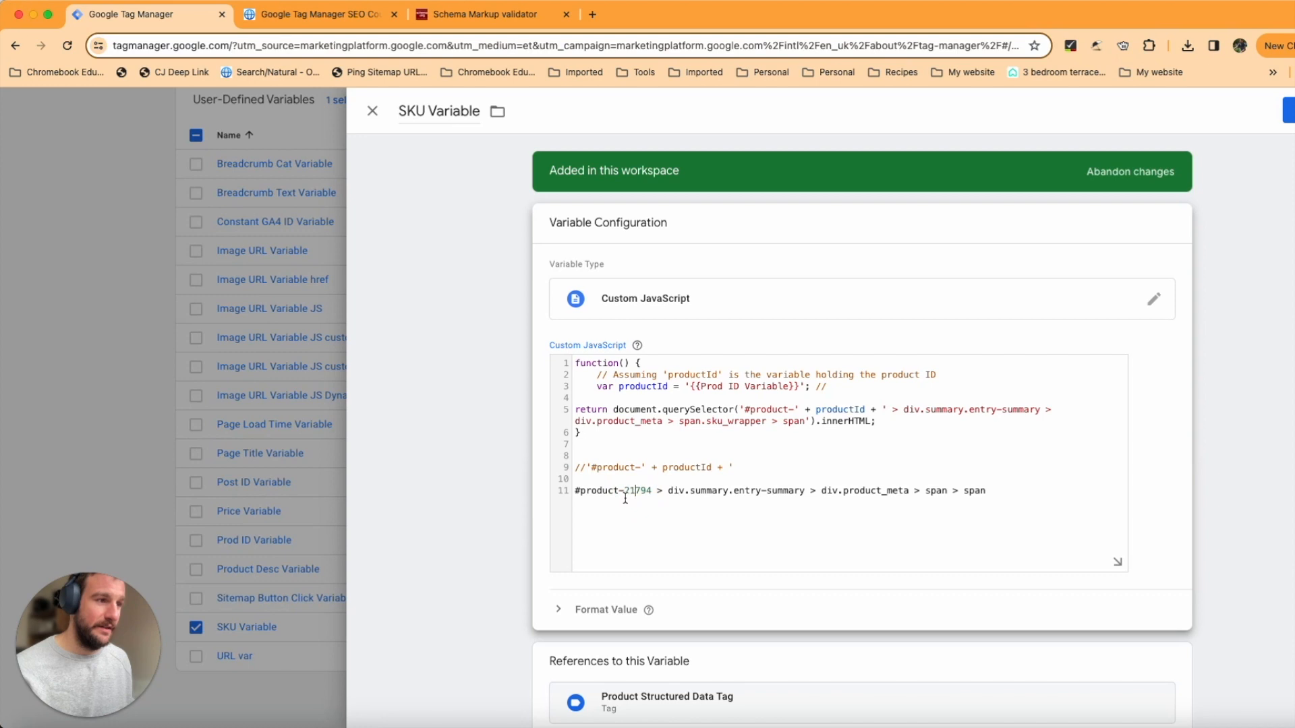
double_click(634, 491)
click(651, 492)
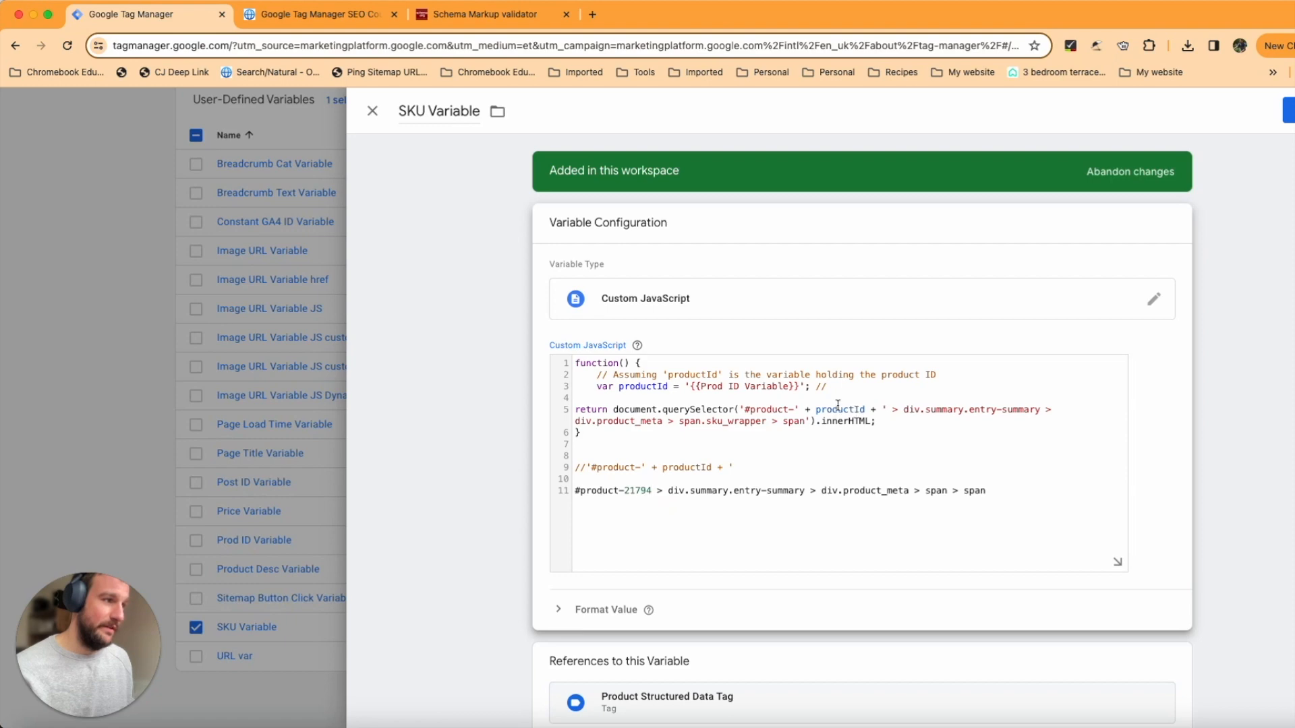
drag(989, 491, 552, 503)
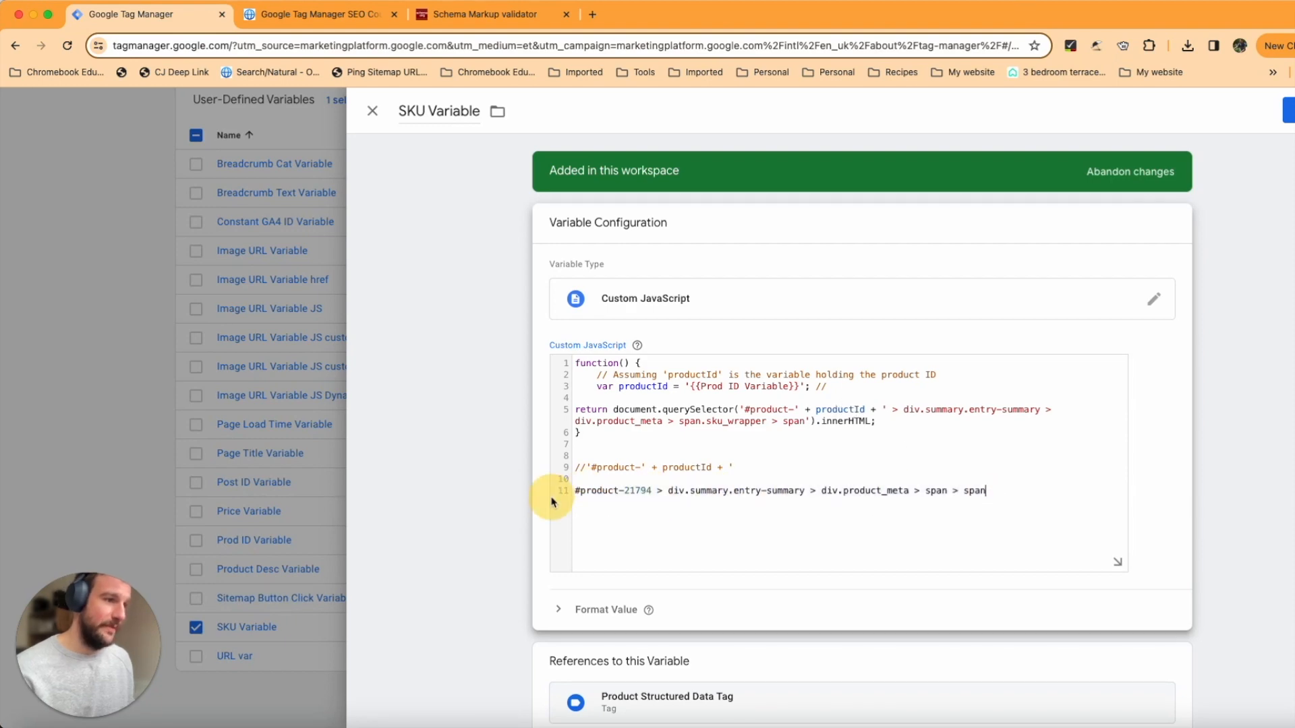
click(1021, 486)
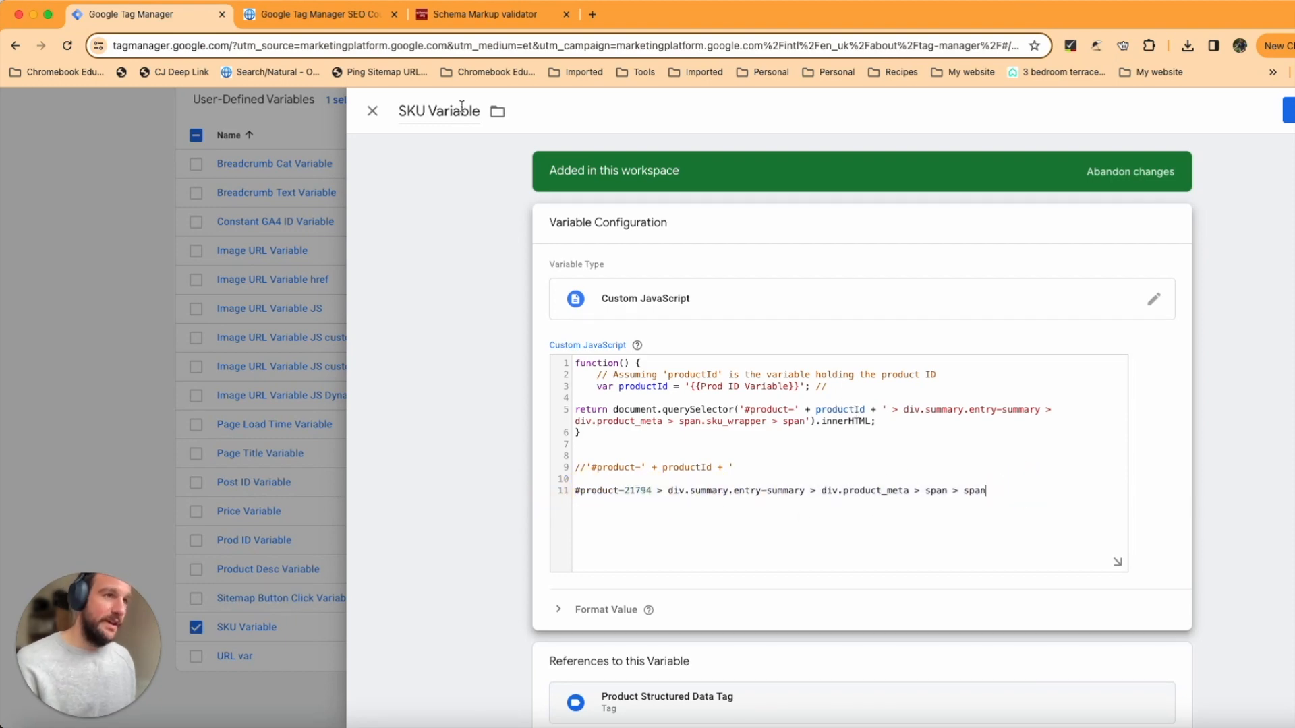
Close the SKU Variable, discarding the unsaved changes, and deselect it in the variables list.
click(372, 112)
click(813, 286)
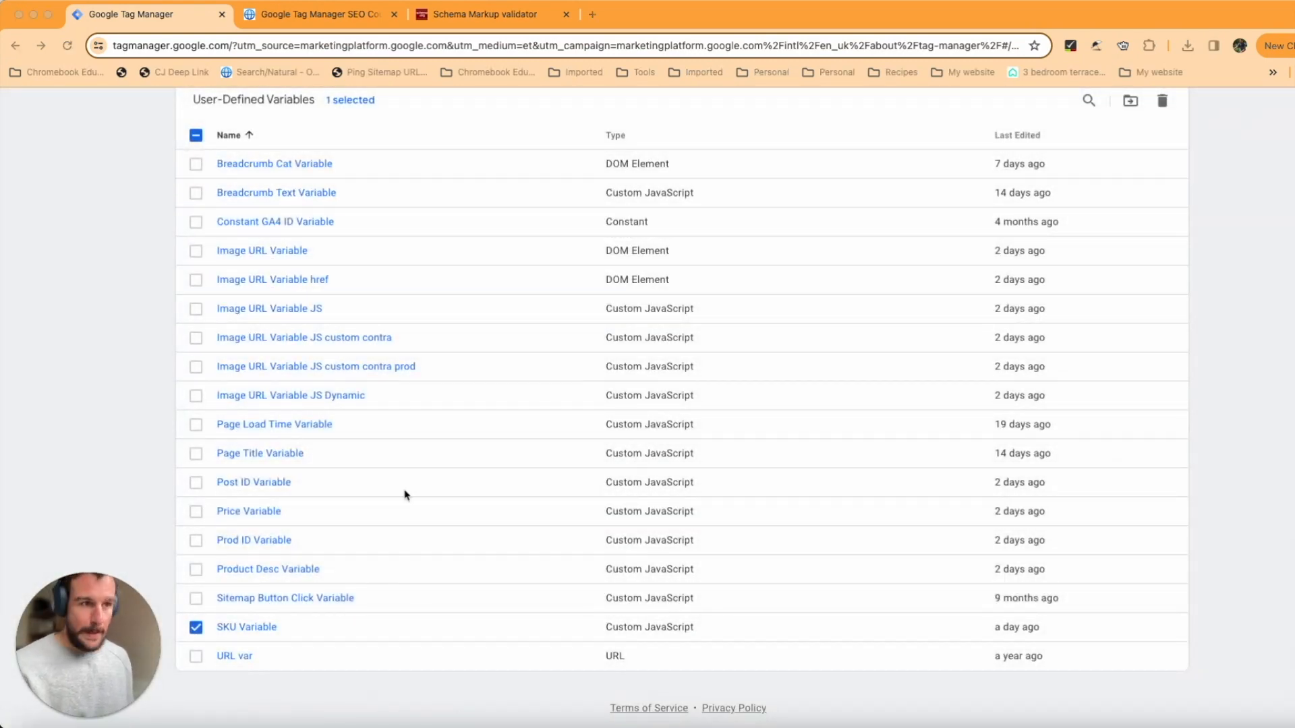
click(196, 625)
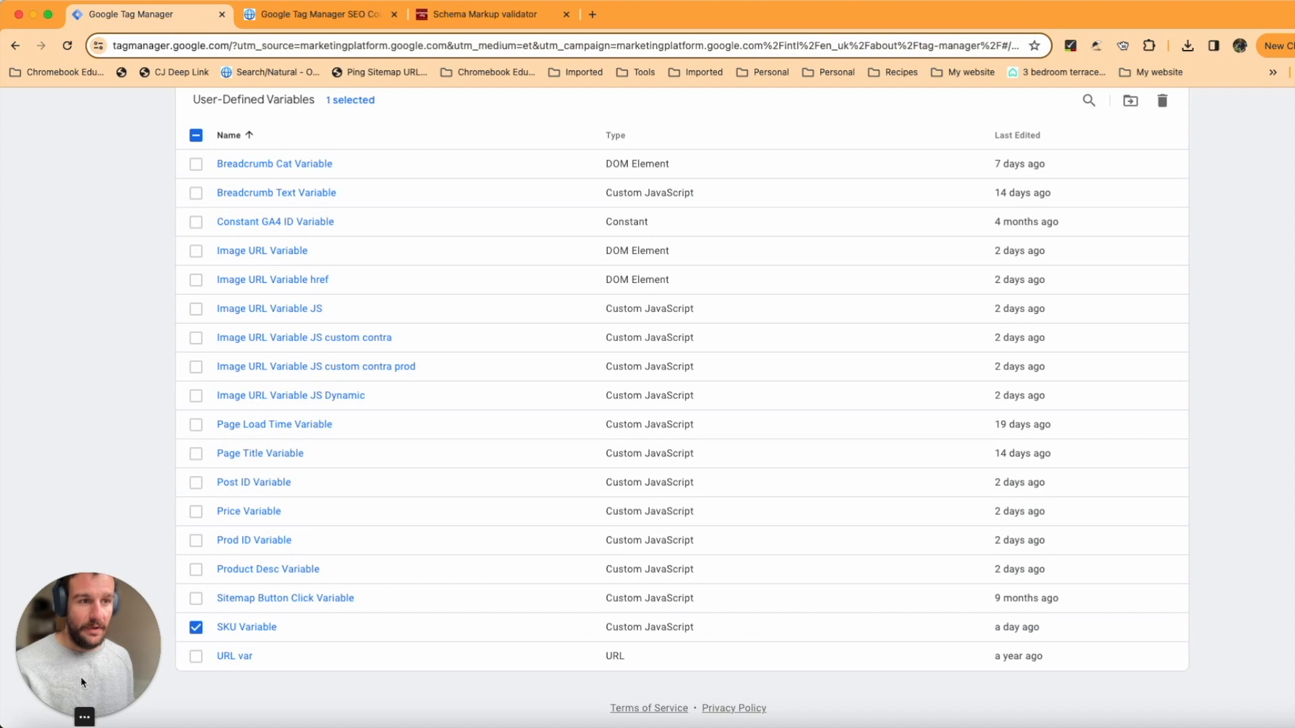
click(196, 627)
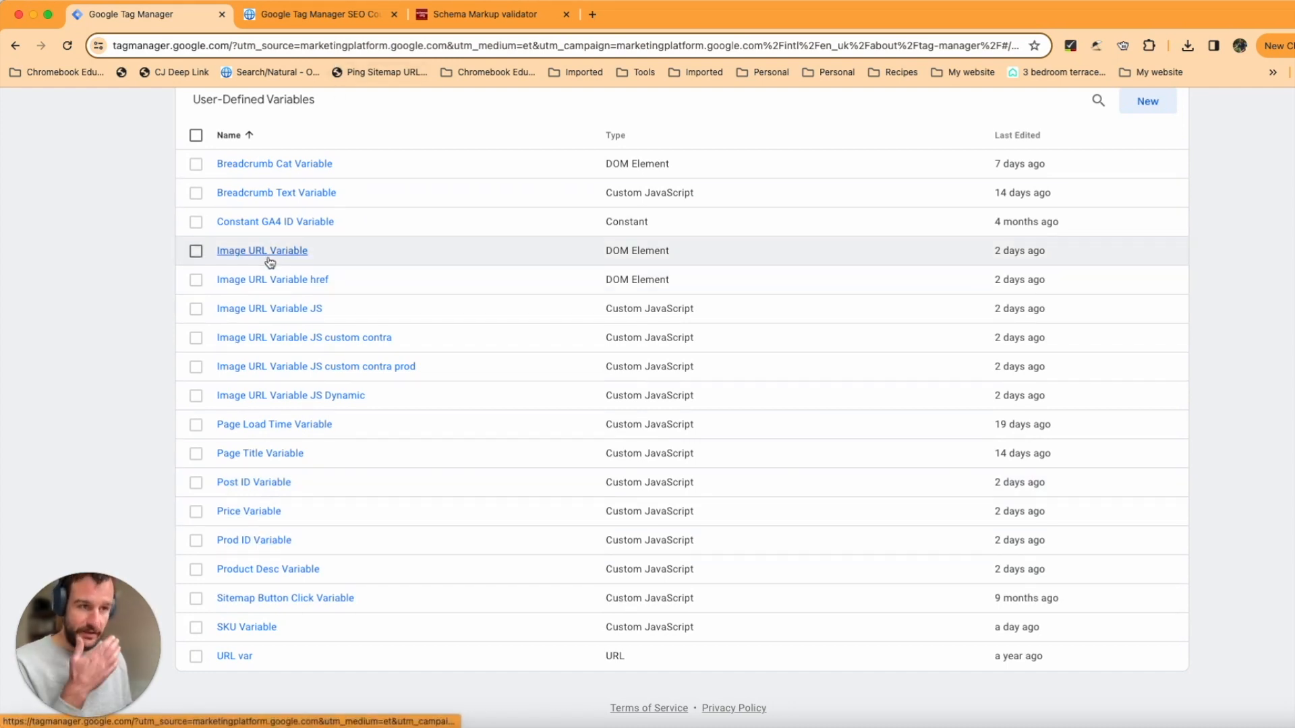
Go back to the product page and inspect the first paragraph of the product description.
click(315, 13)
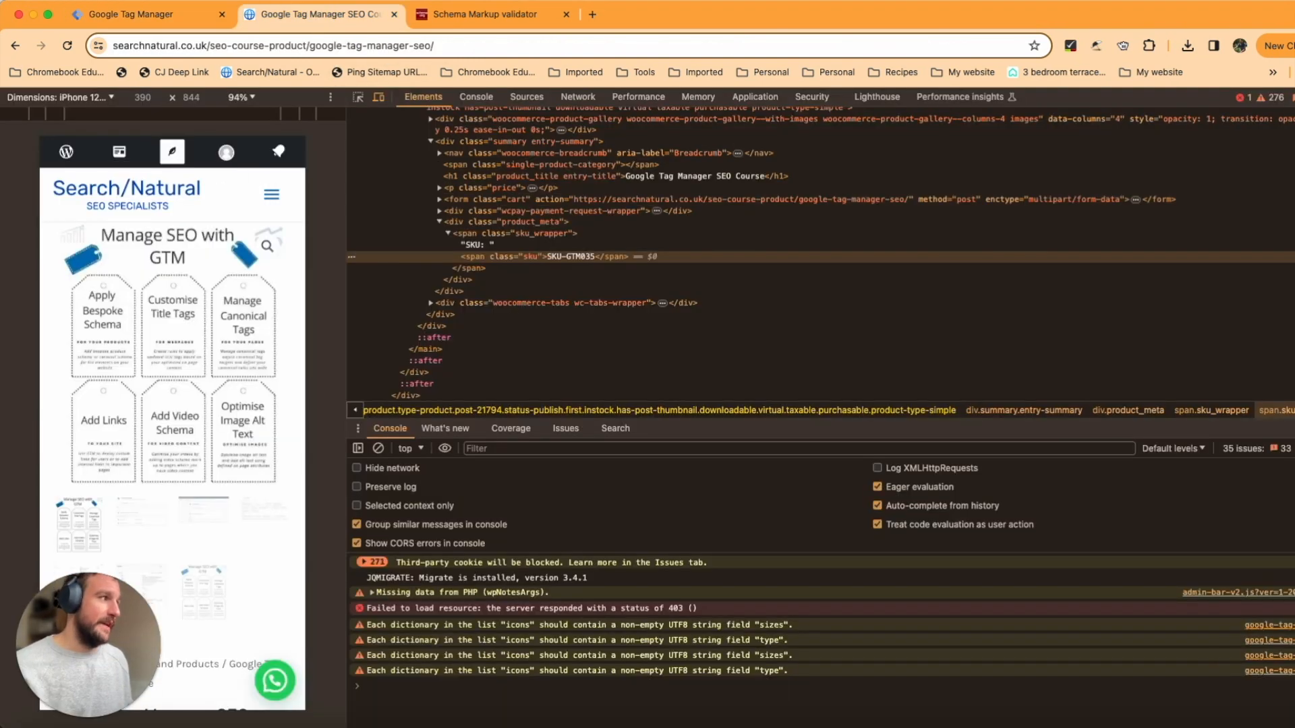
key(super+alt+i)
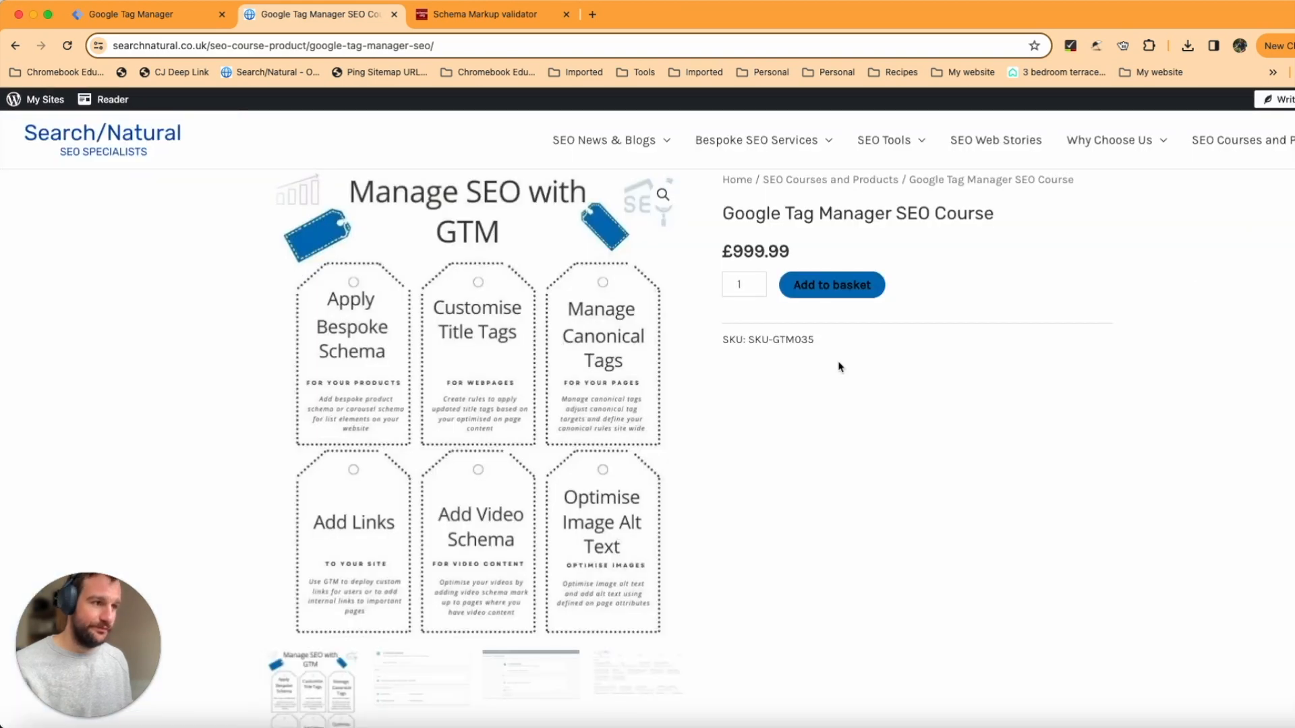
scroll(692, 422, down, 4)
scroll(693, 422, down, 4)
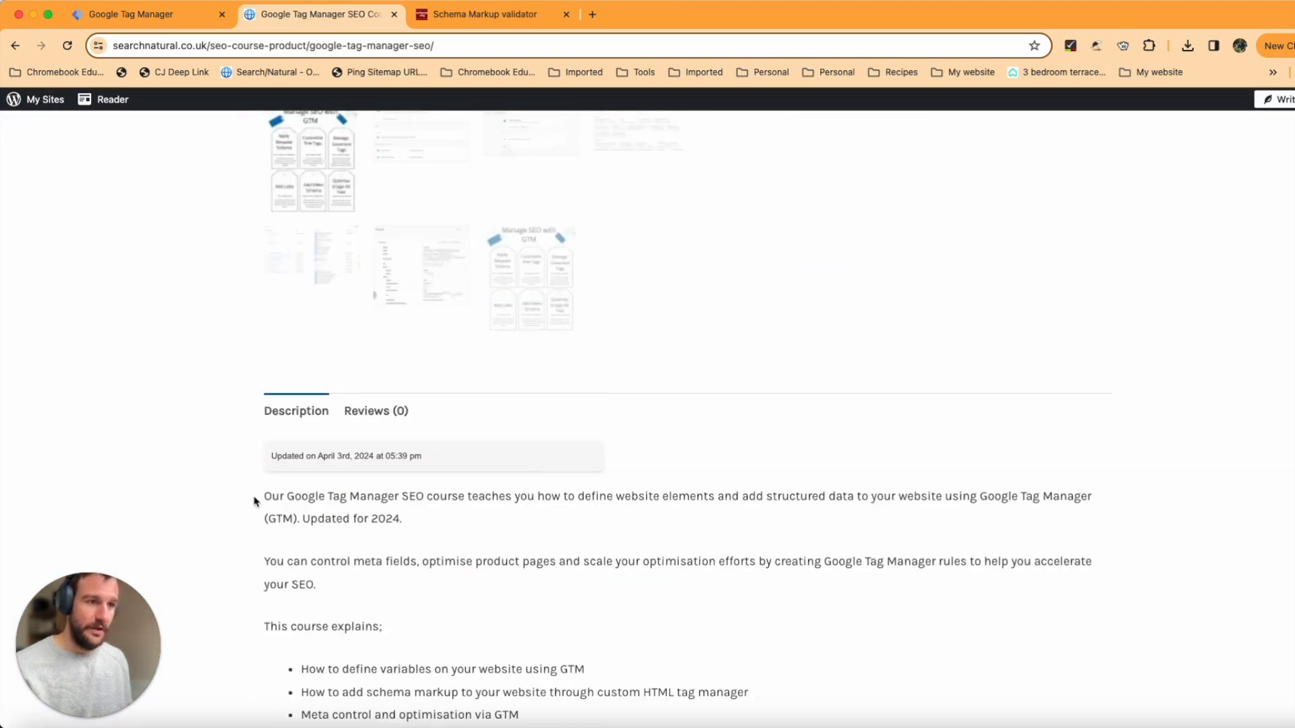
scroll(269, 485, up, 6)
scroll(281, 474, down, 7)
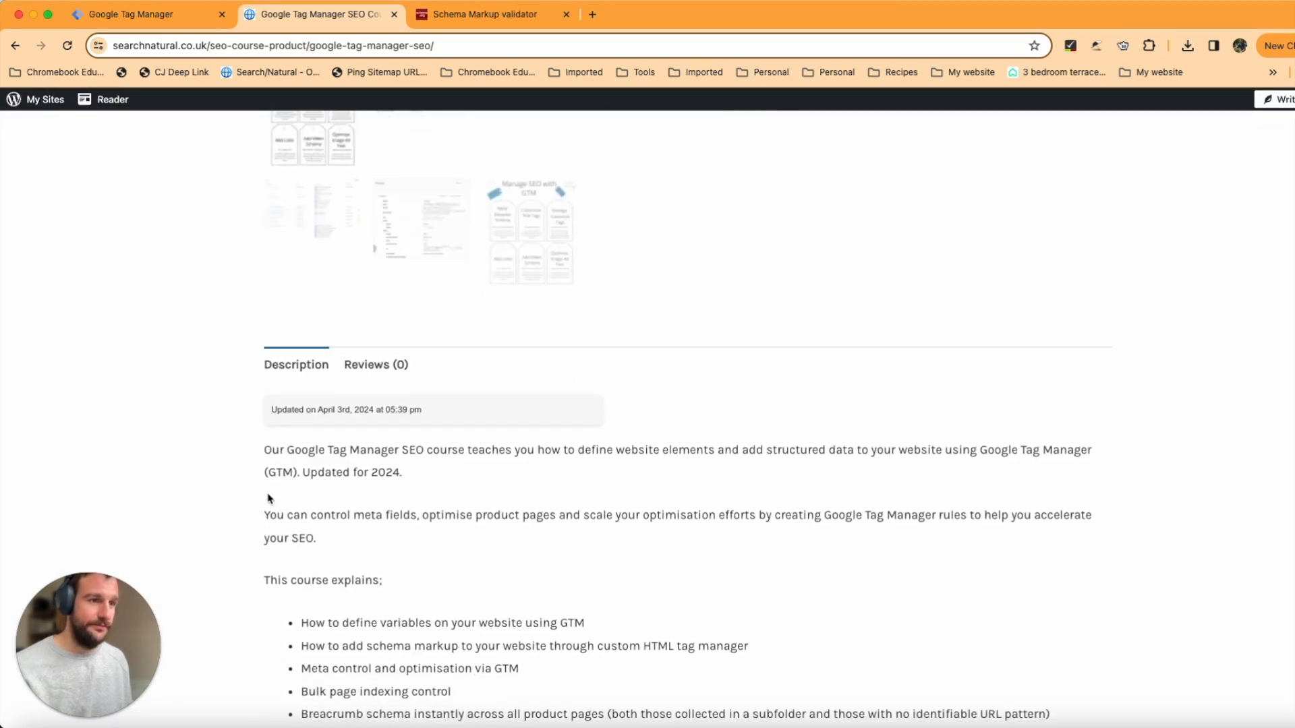
right_click(285, 450)
click(288, 549)
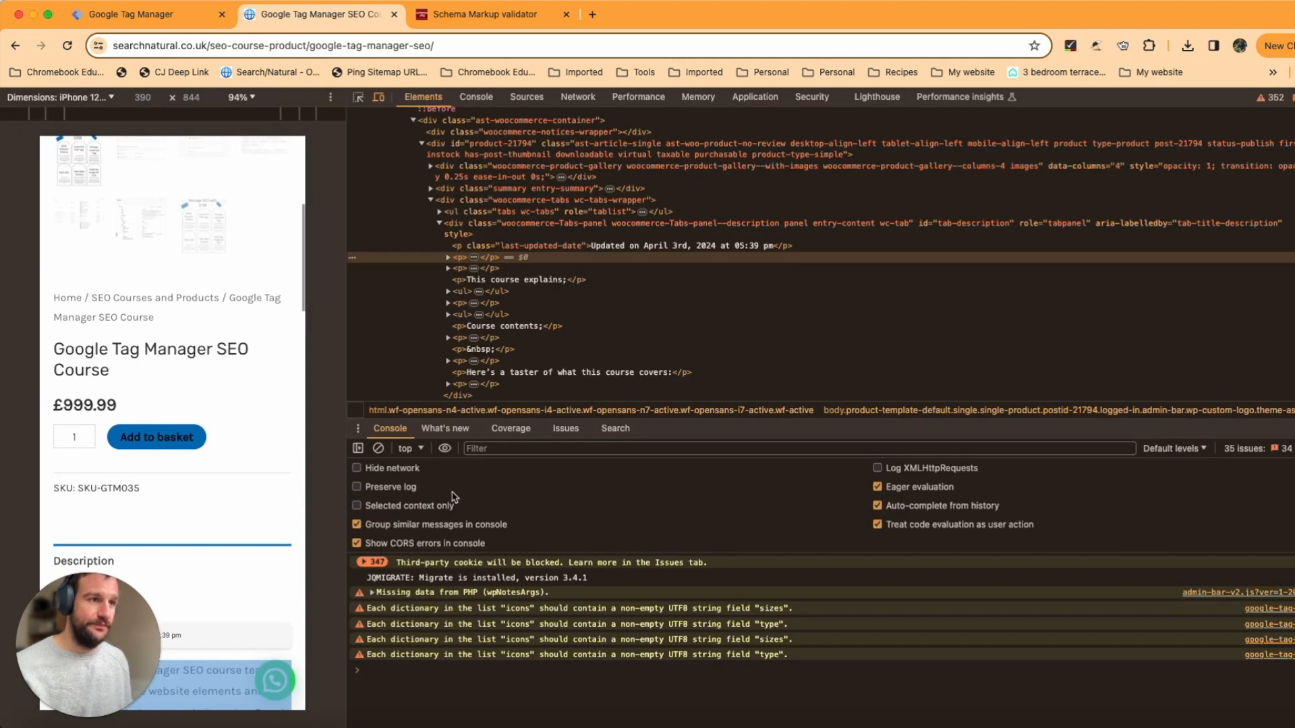
Copy the selector of the tab-description div that holds the product description, and close the developer tools.
click(423, 233)
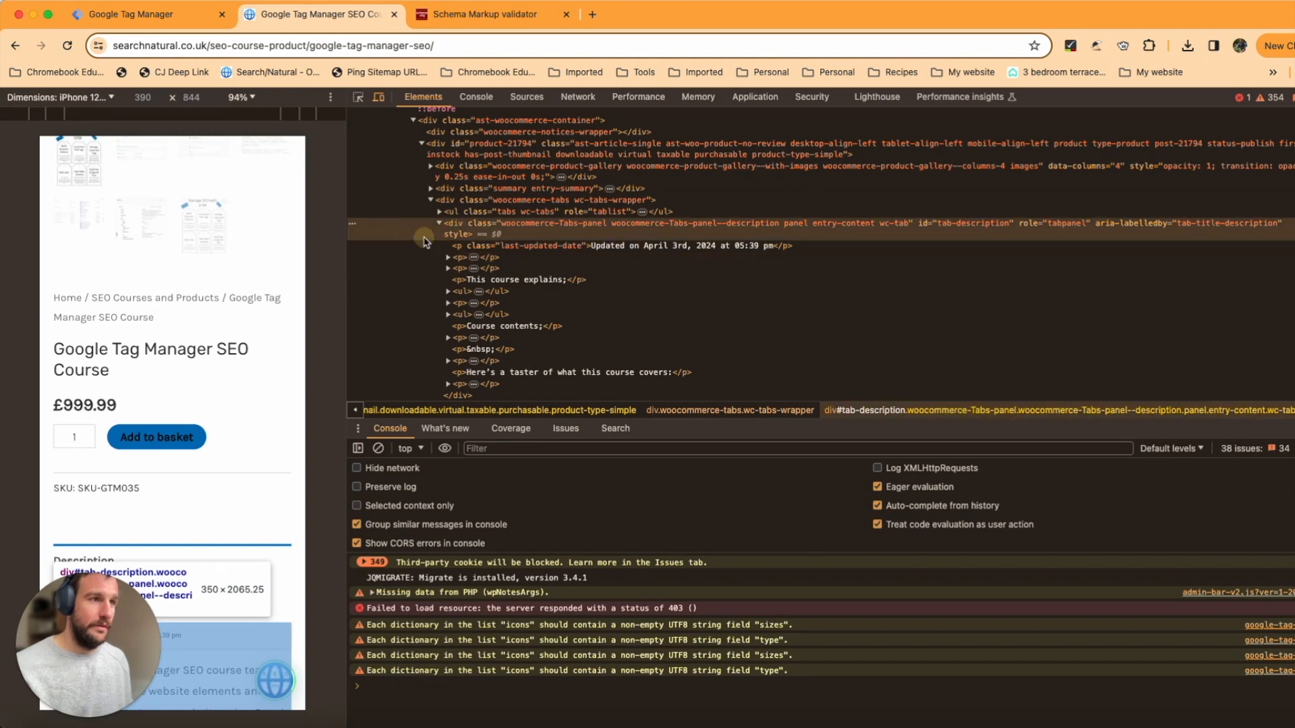
right_click(352, 227)
mouse_move(388, 321)
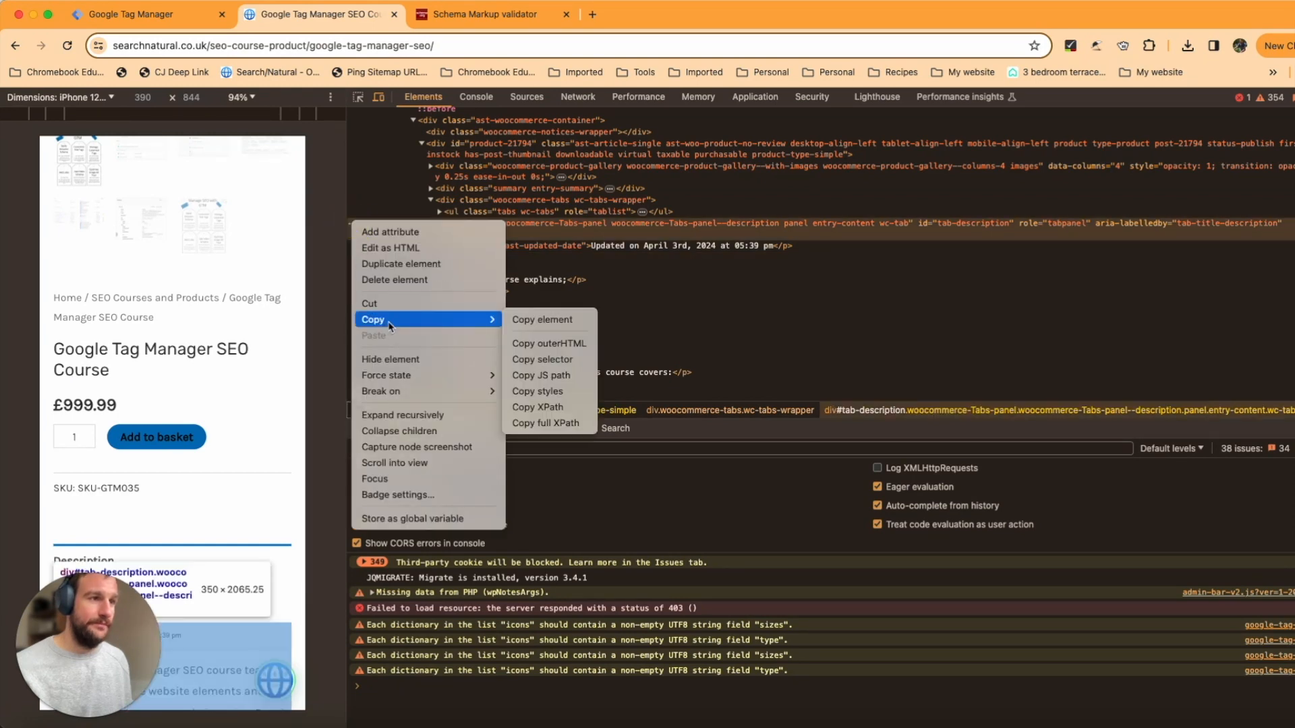
click(525, 360)
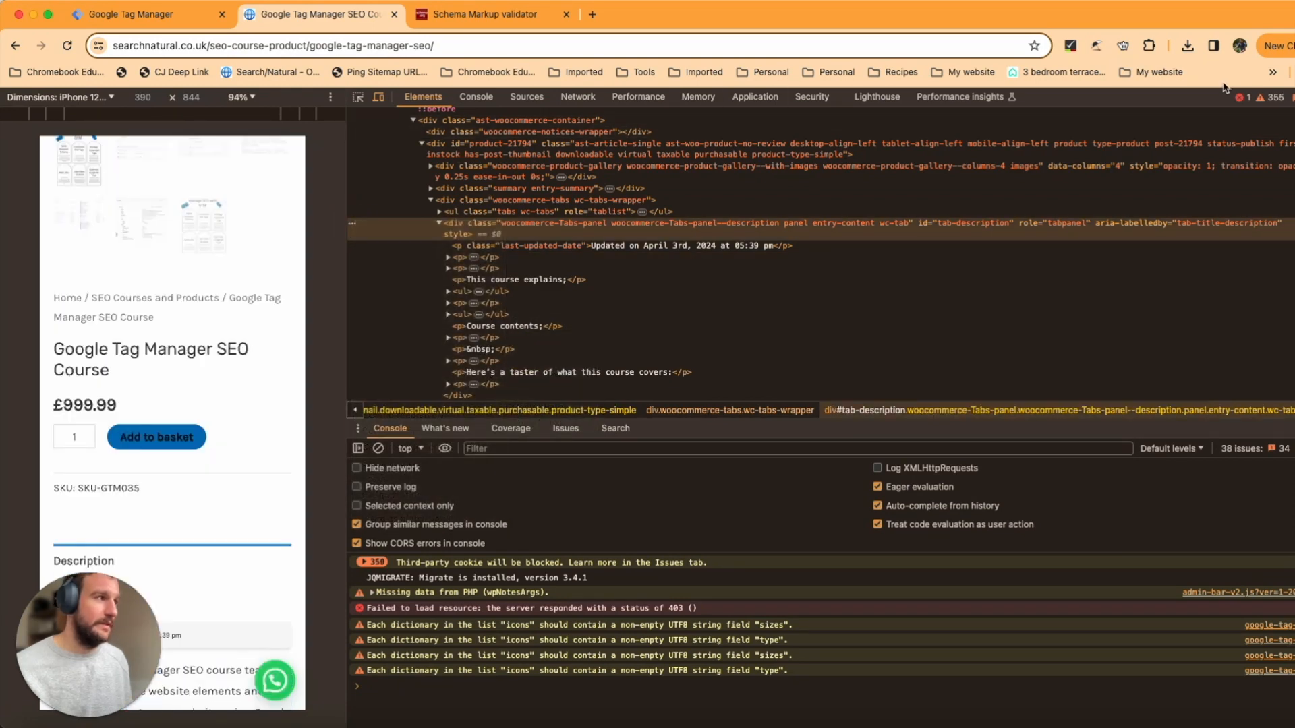
key(super+alt+i)
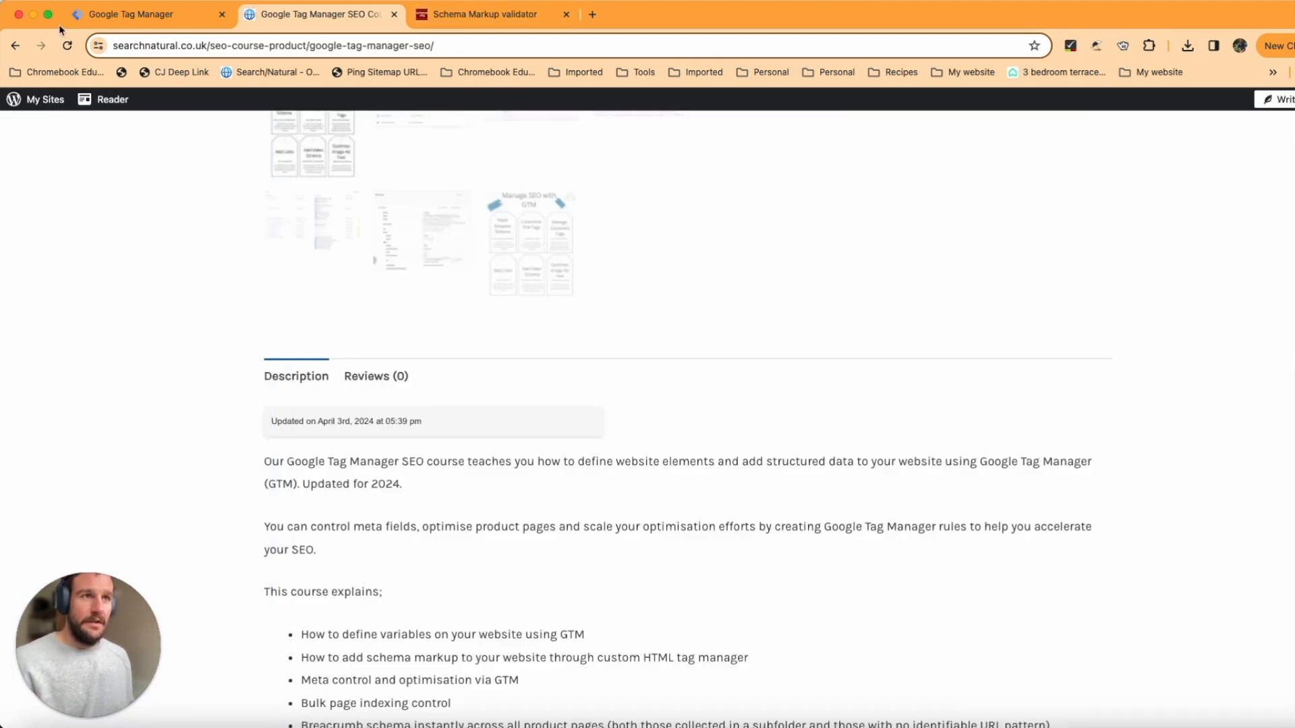
Return to Tag Manager and open the Product Desc Variable to review its name and configuration.
click(75, 19)
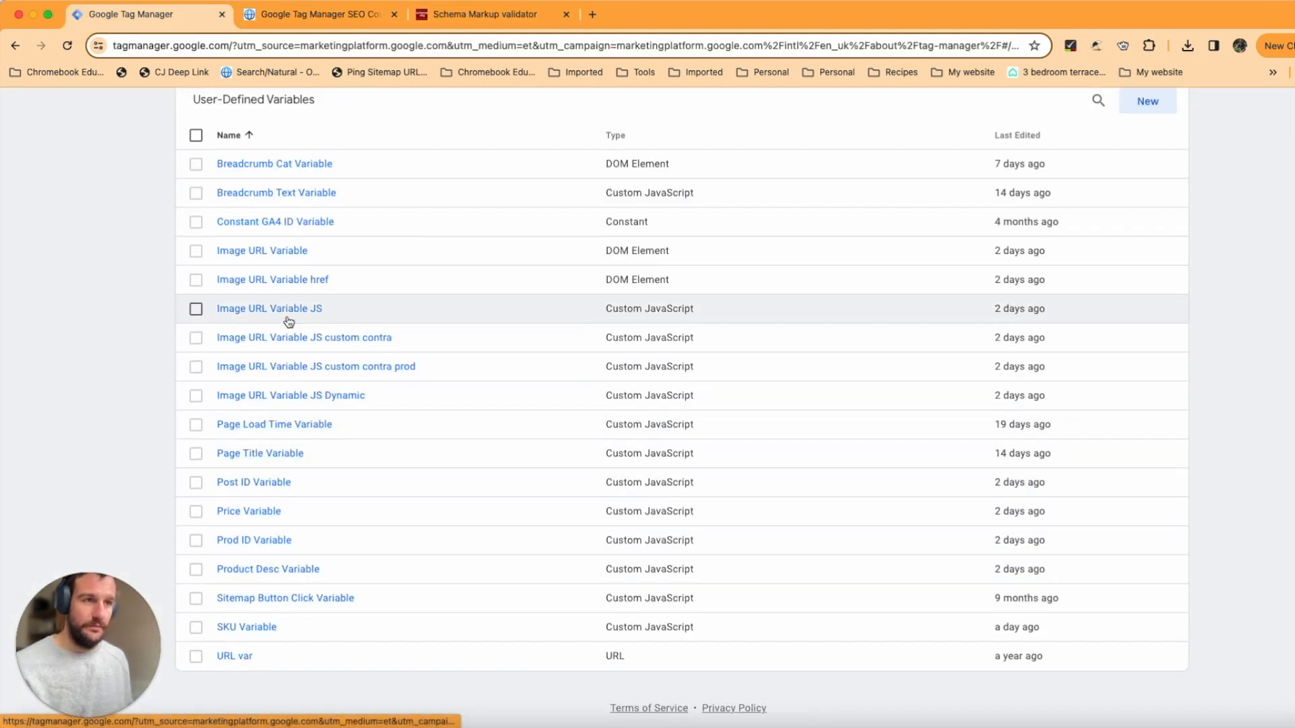
click(268, 569)
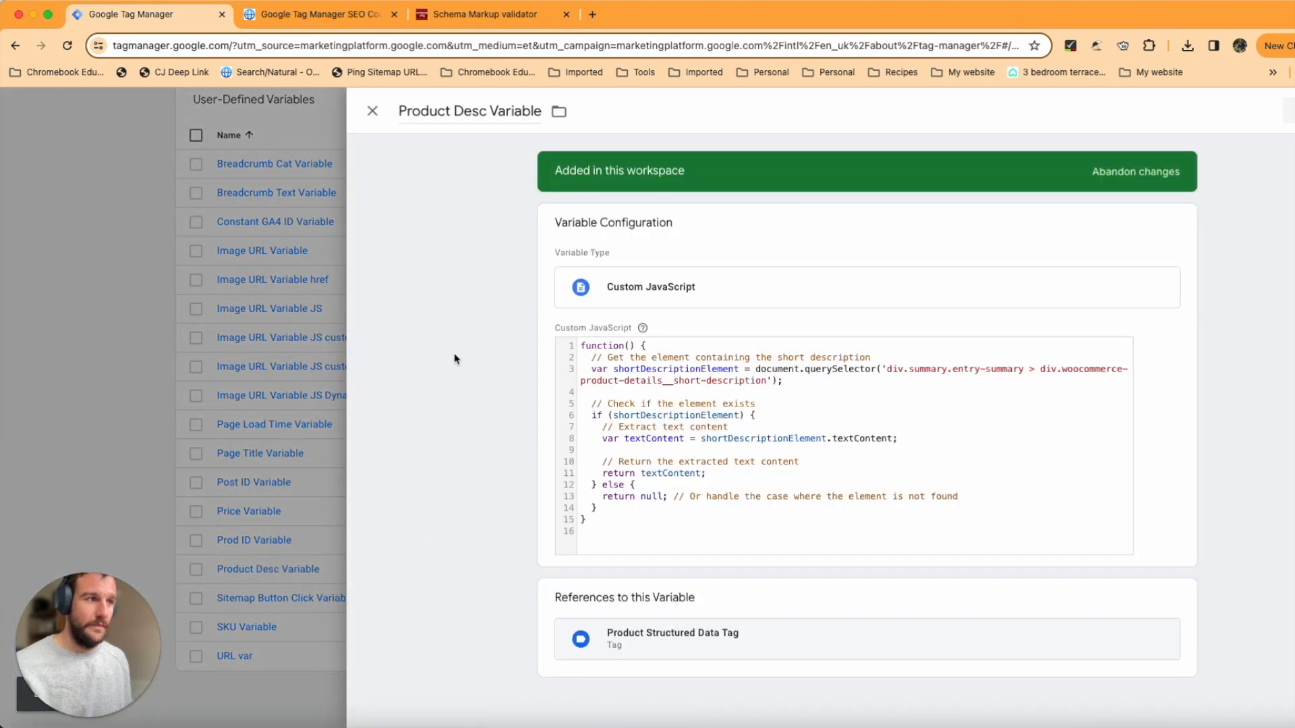
double_click(405, 110)
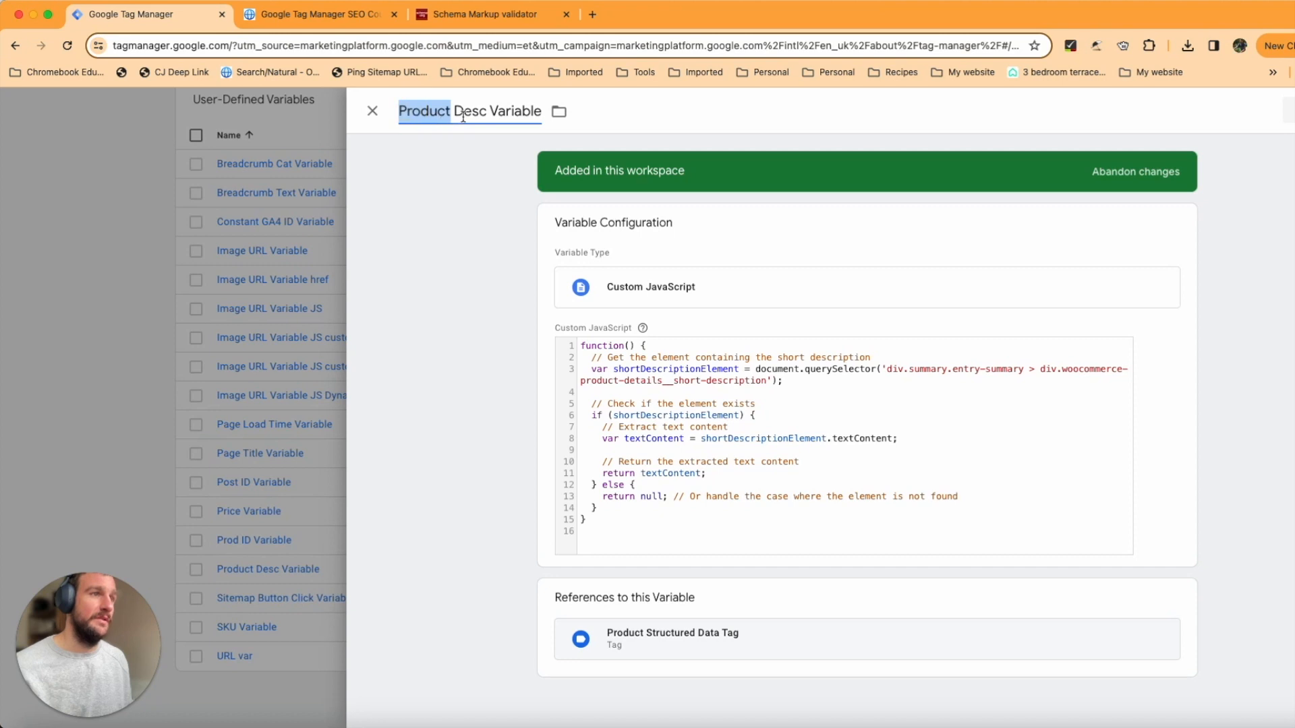
Review the Product Desc Variable's name and JavaScript, including the short-description selector and textContent extraction, and close the variable.
double_click(464, 112)
double_click(506, 114)
click(640, 378)
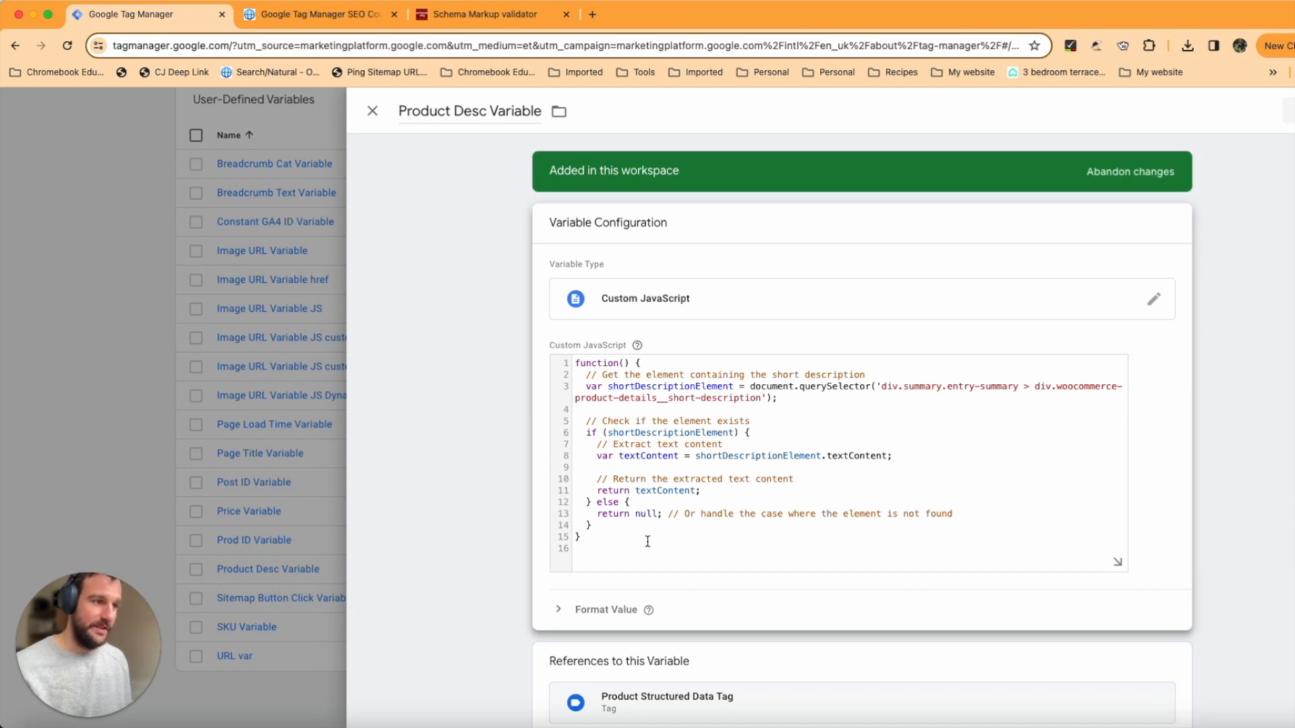
double_click(865, 456)
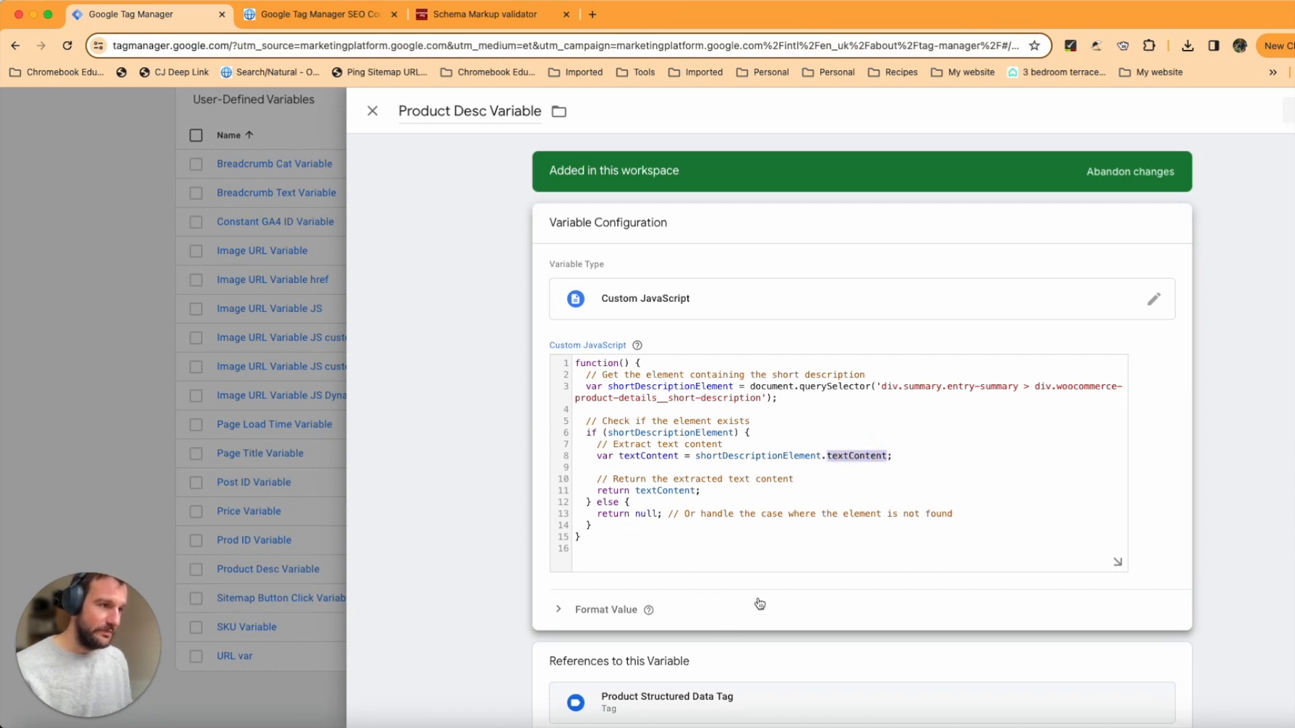
click(869, 390)
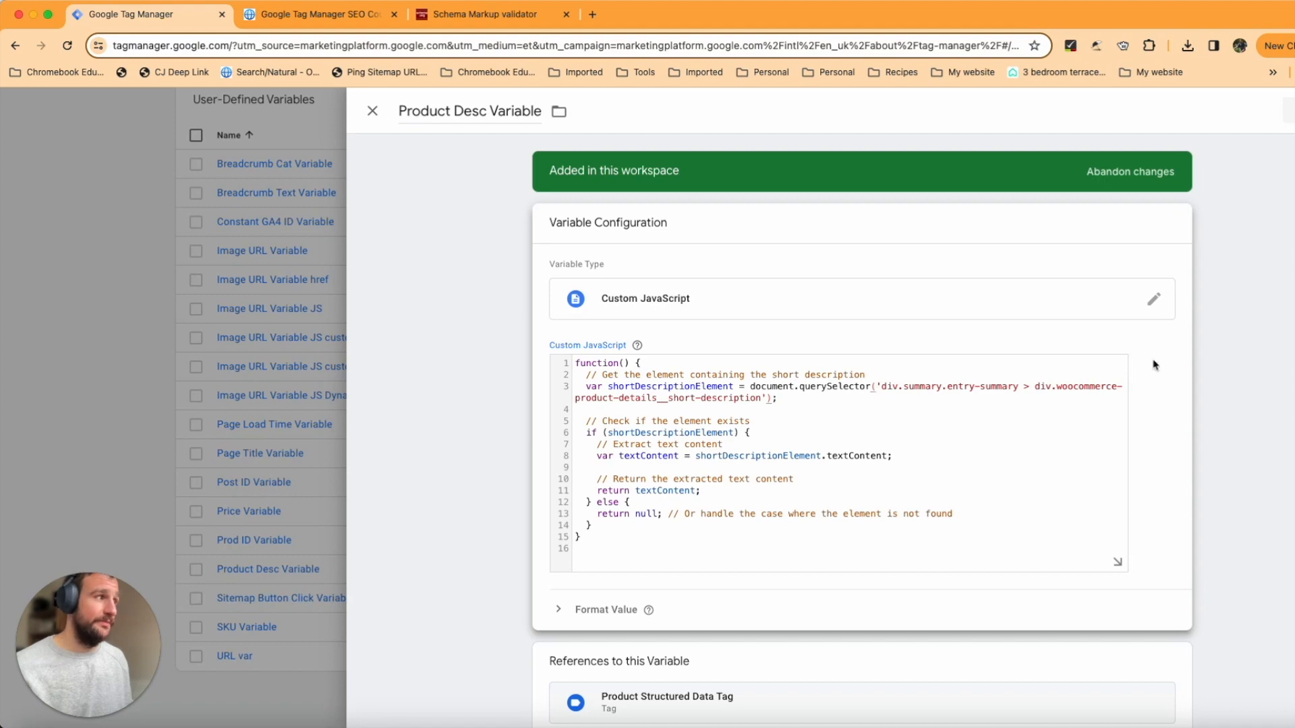
scroll(854, 472, down, 1)
click(370, 110)
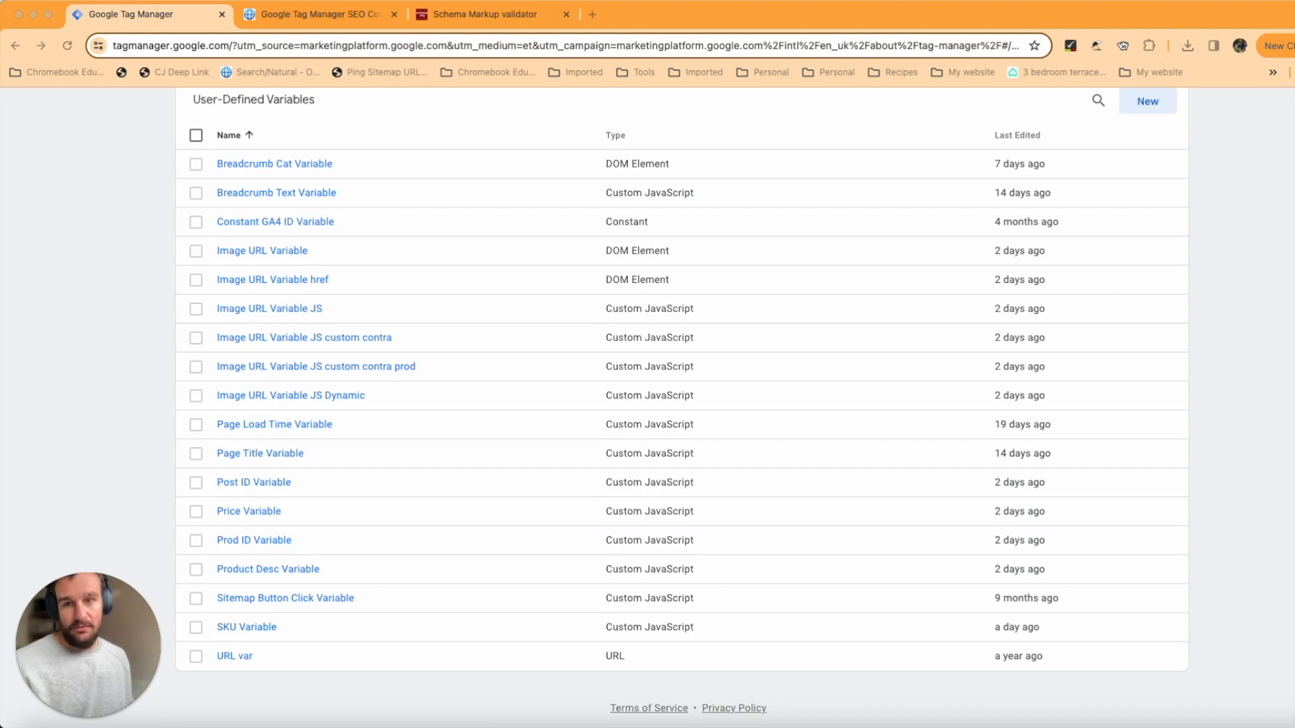
On the product page, inspect the price, copy the selector of its bdi element, and close the developer tools.
click(347, 13)
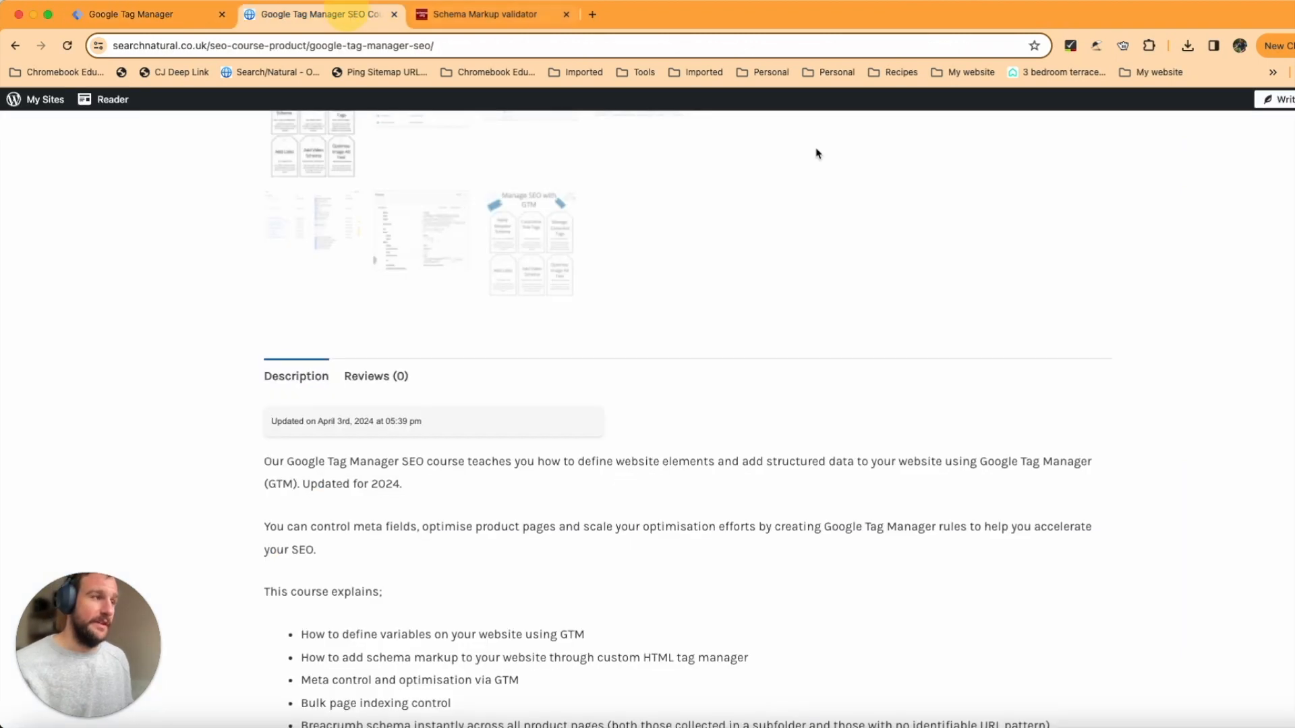
scroll(833, 377, up, 10)
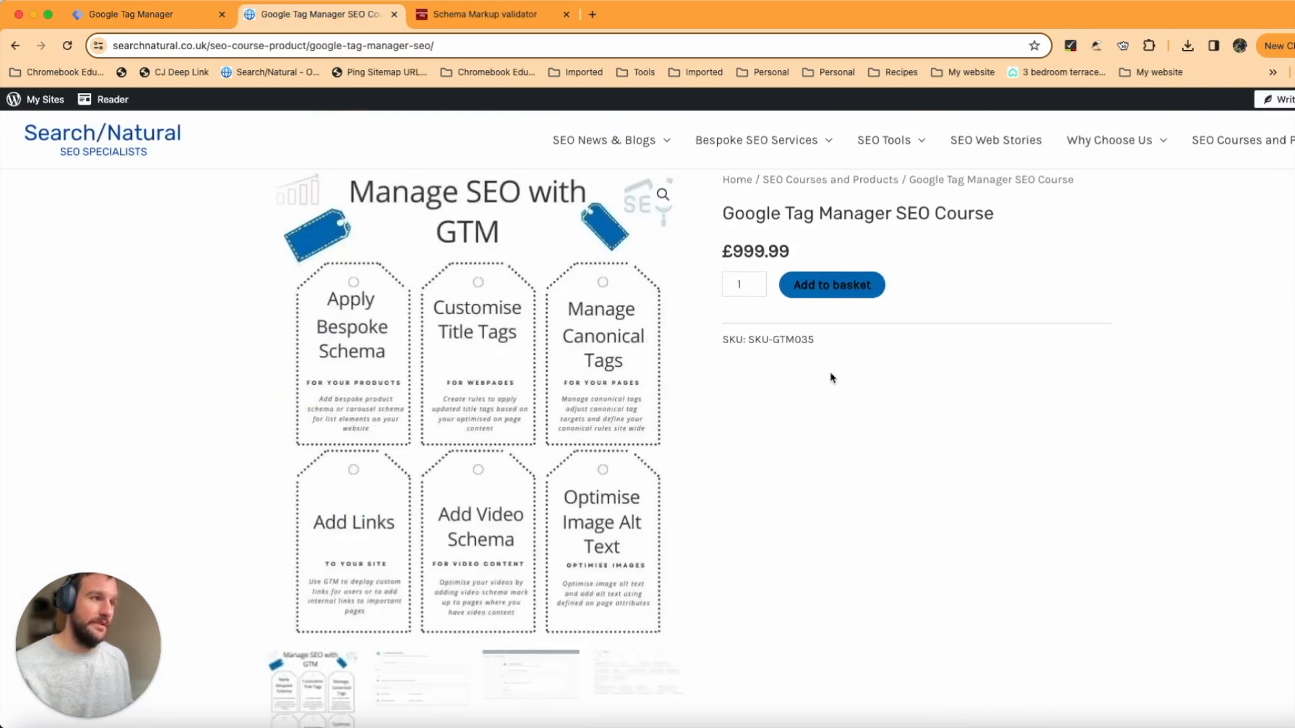
right_click(744, 250)
click(796, 385)
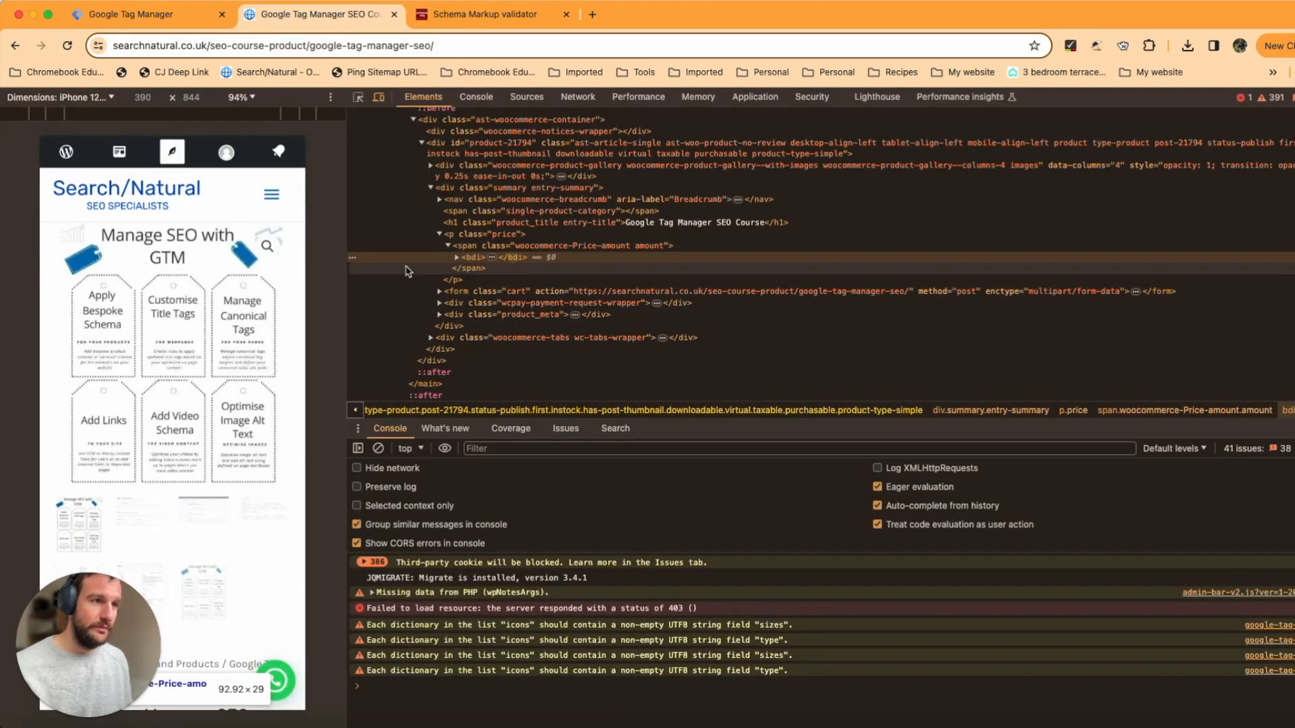
click(356, 260)
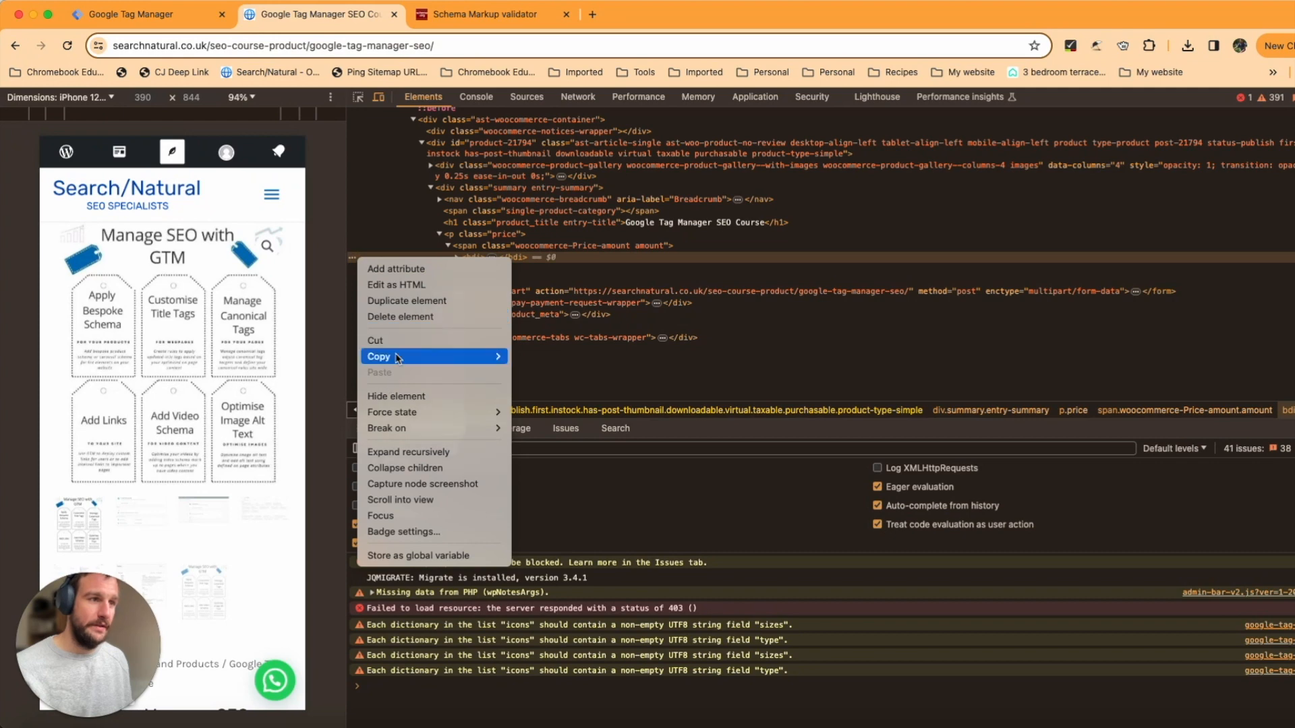
mouse_move(397, 356)
click(554, 411)
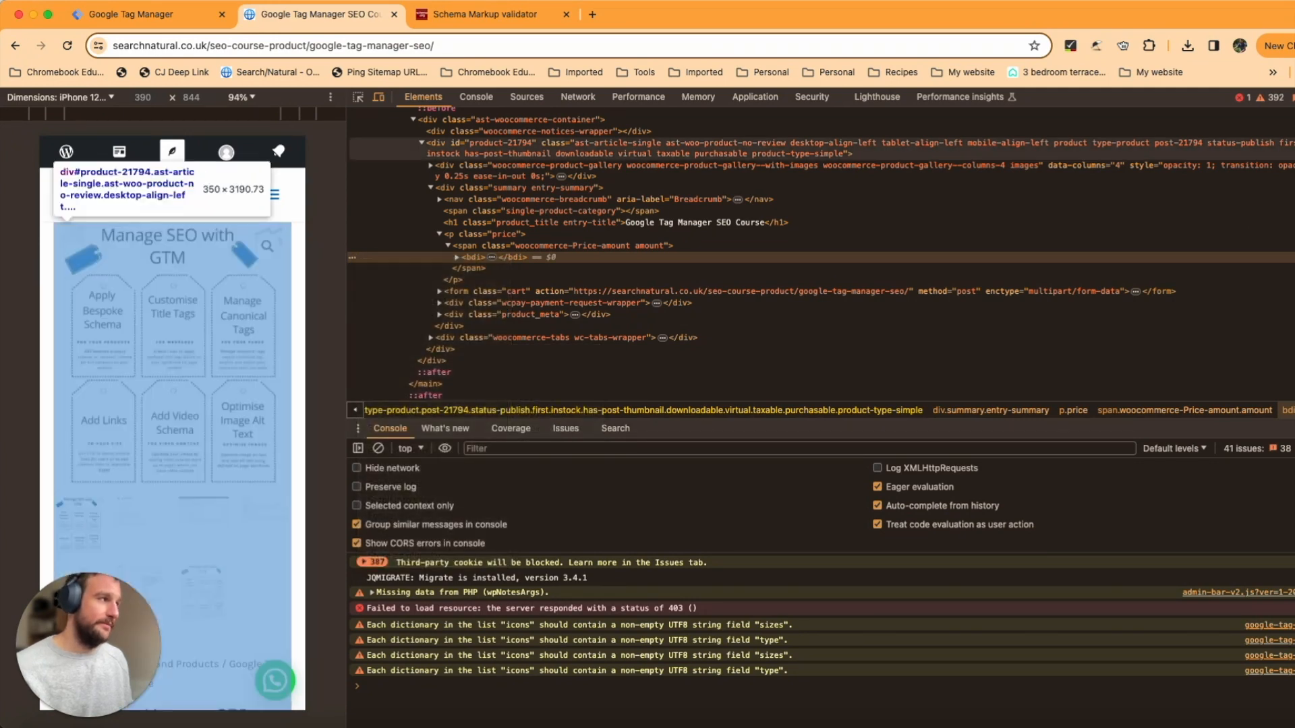
key(super+alt+i)
Return to Tag Manager and open the Price Variable from the user-defined variables.
click(128, 14)
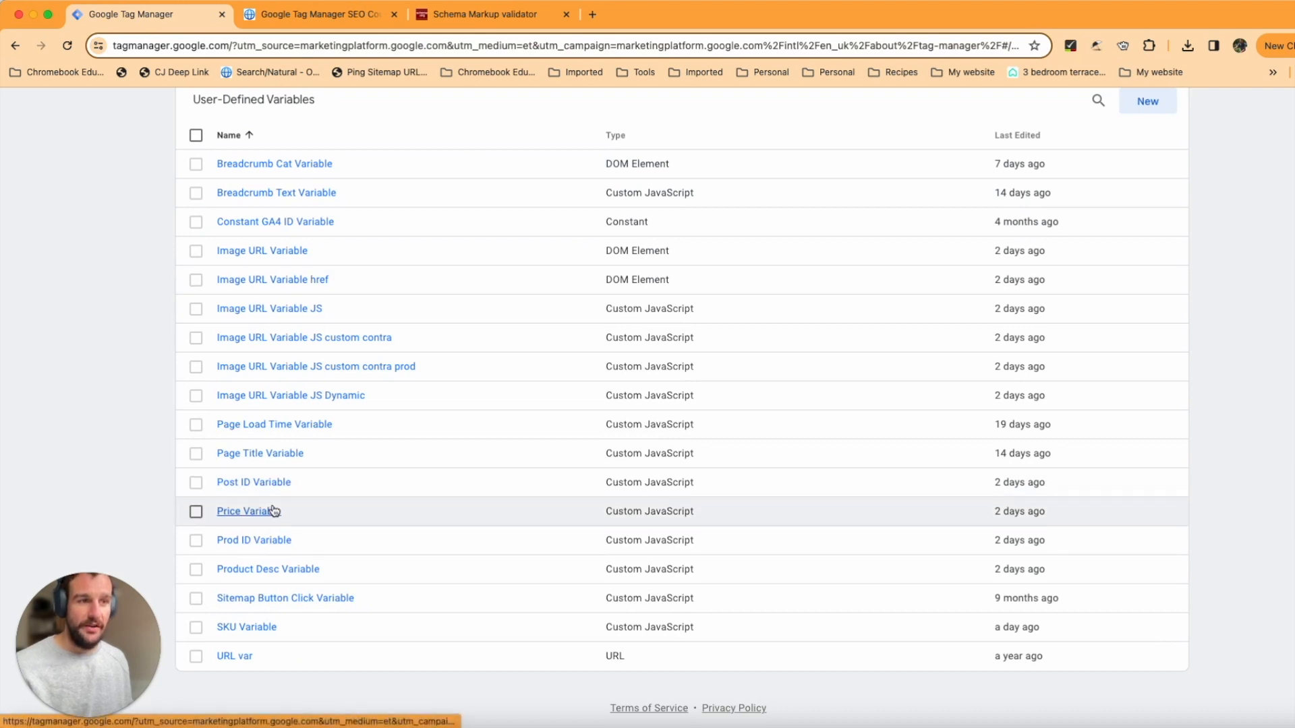
scroll(270, 516, up, 10)
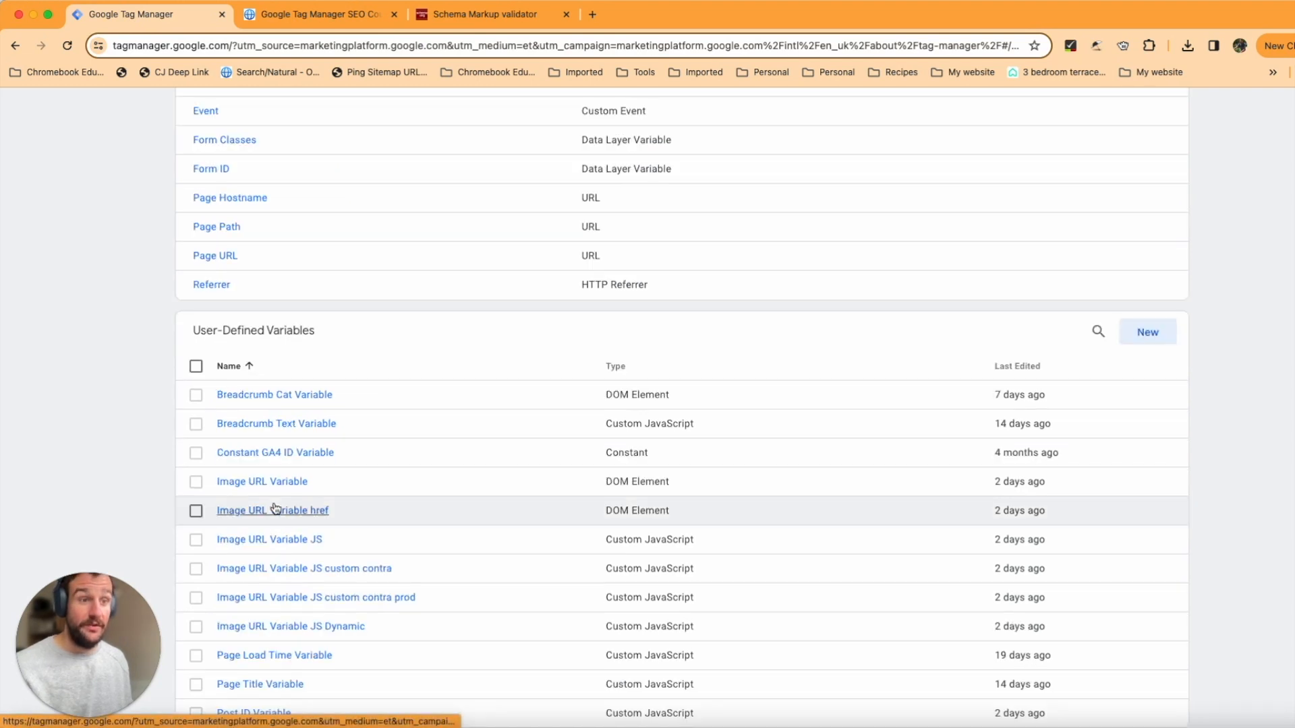
scroll(277, 509, down, 5)
scroll(281, 509, up, 5)
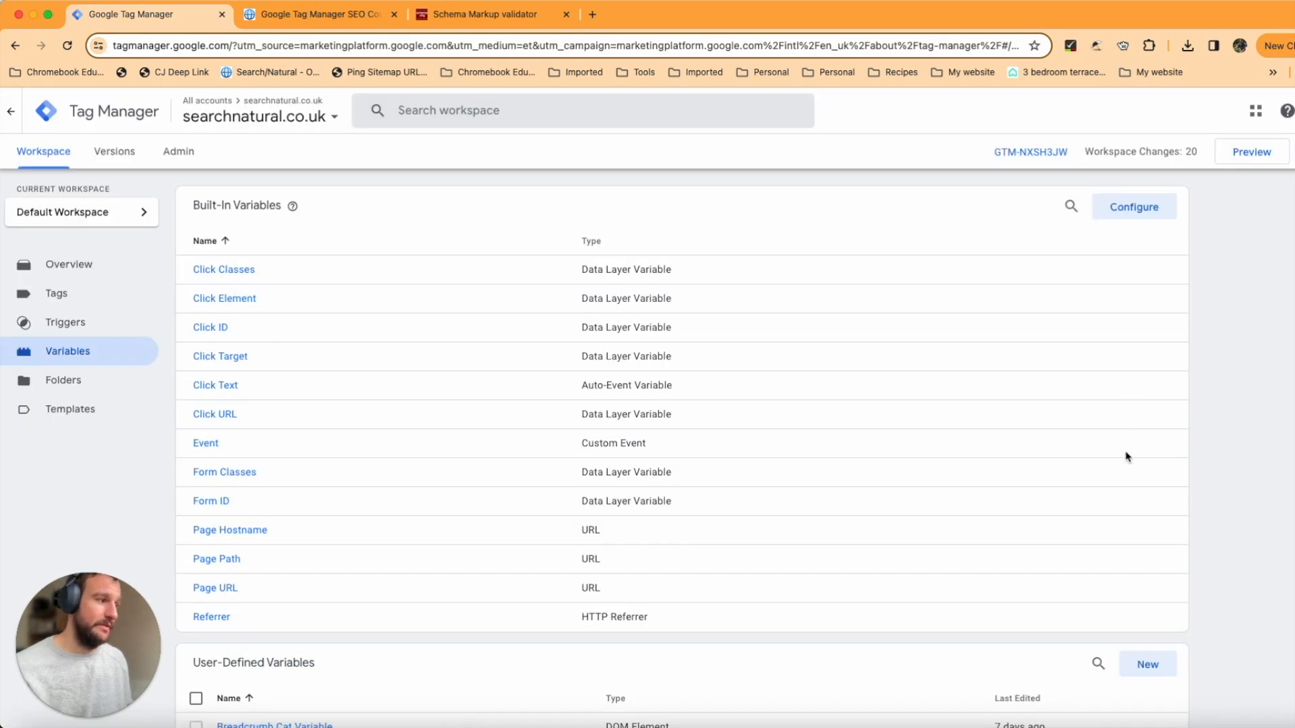
scroll(1093, 617, down, 5)
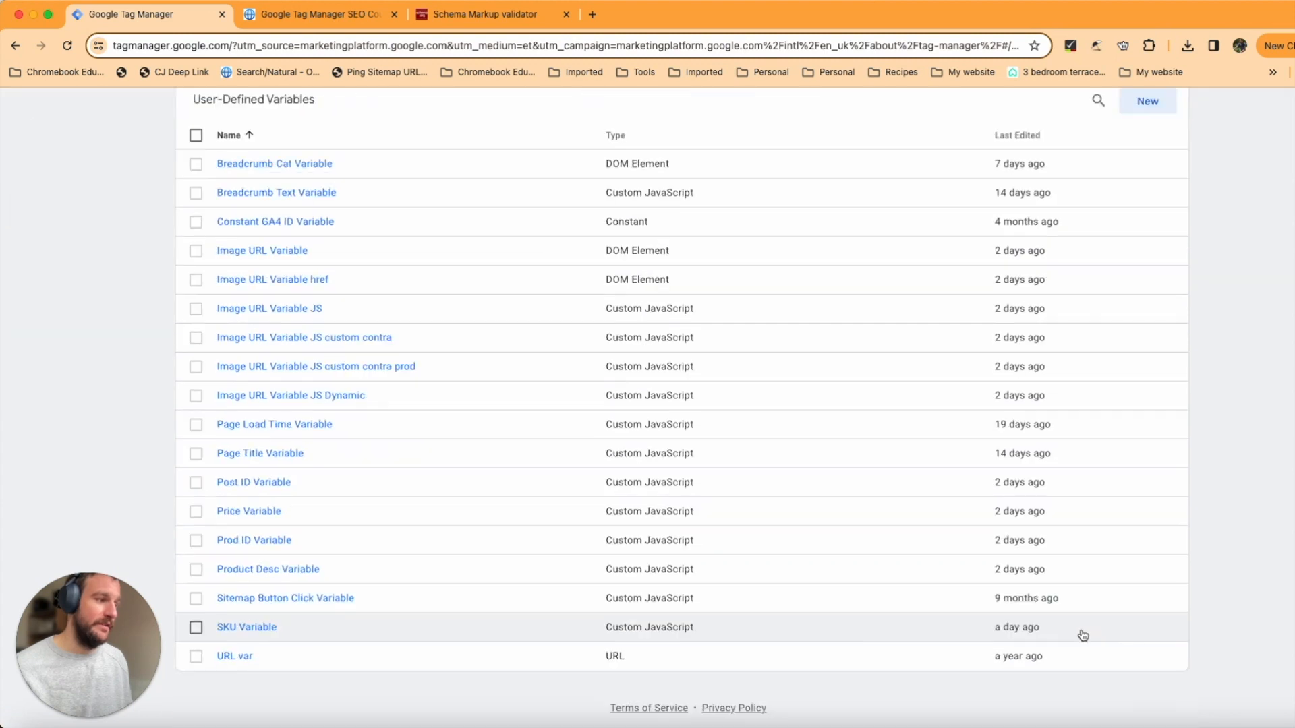
click(255, 506)
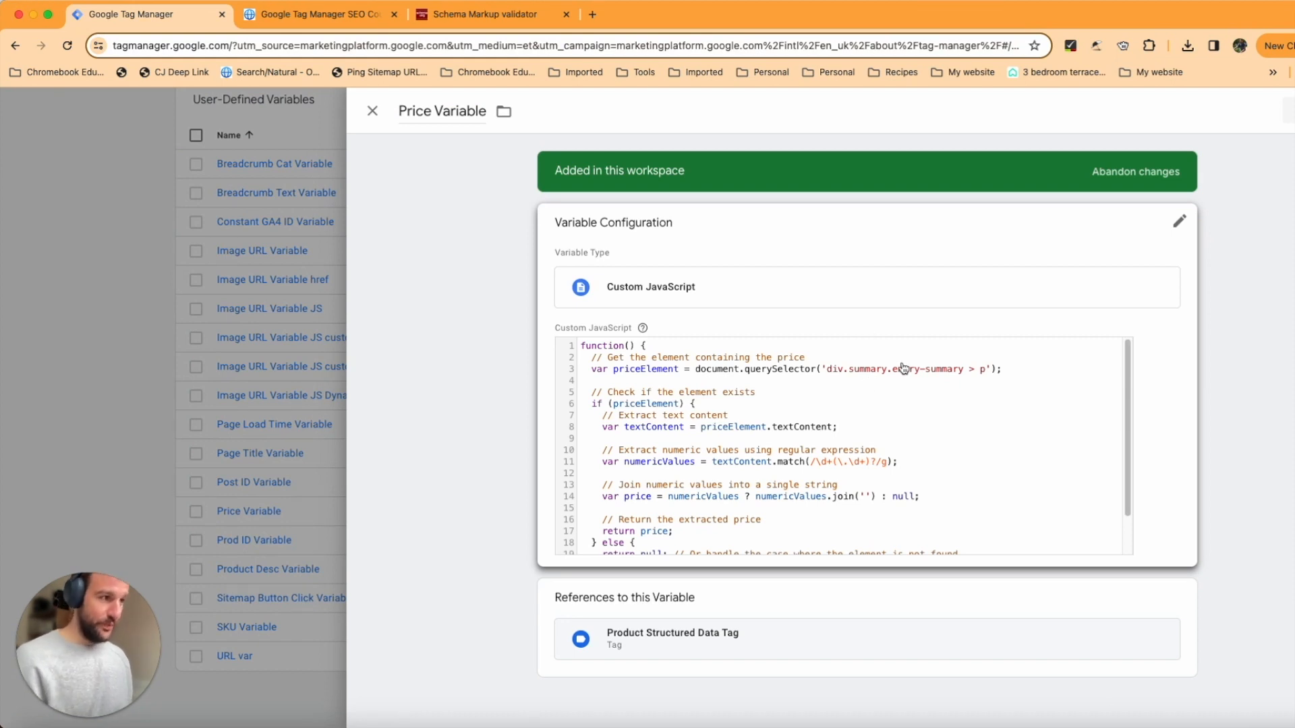
Examine the Price Variable's JavaScript, from its textContent extraction to the numeric regular expression and returned price, and close the variable.
click(844, 500)
double_click(806, 444)
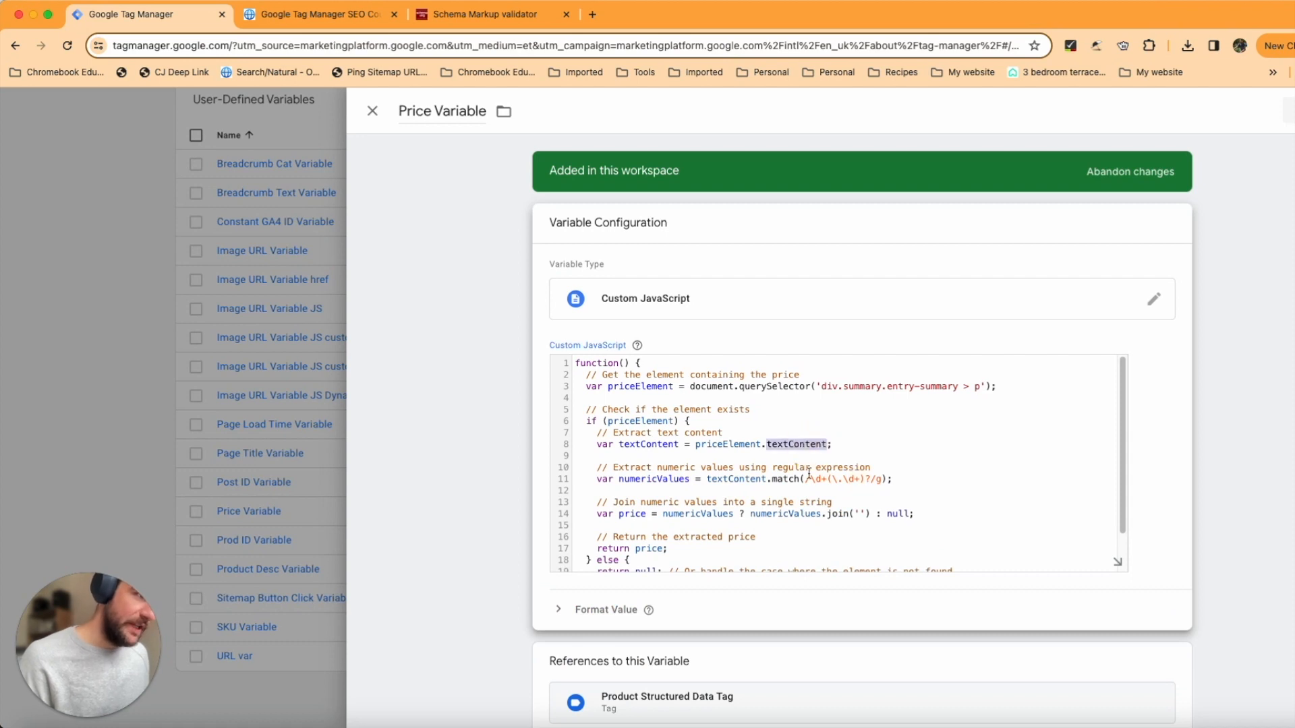
drag(894, 480, 605, 468)
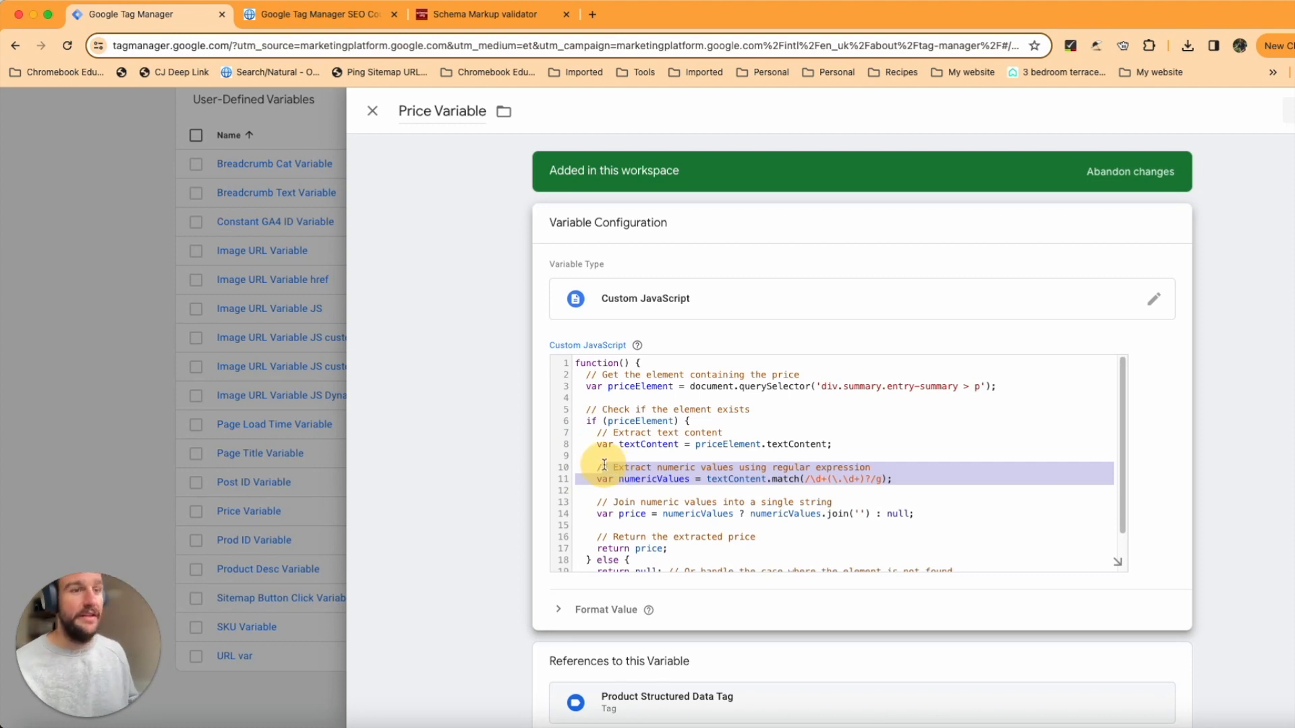
click(753, 491)
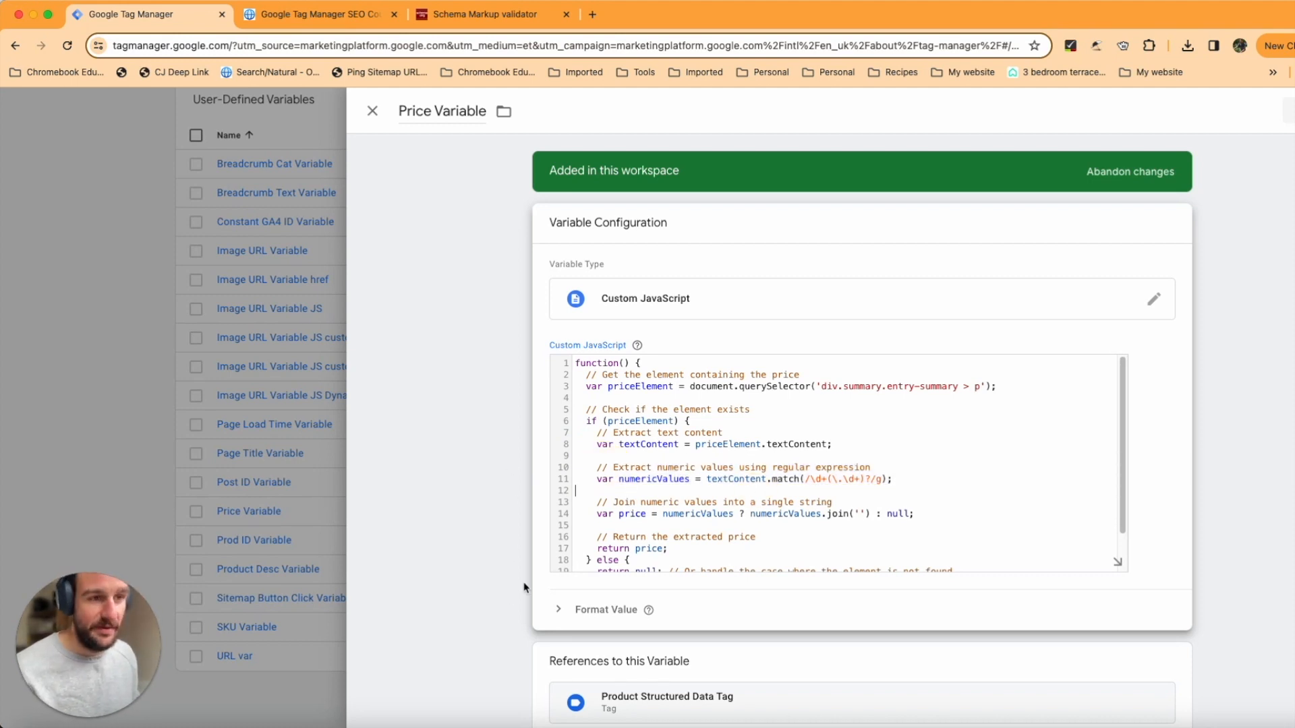
scroll(728, 478, down, 2)
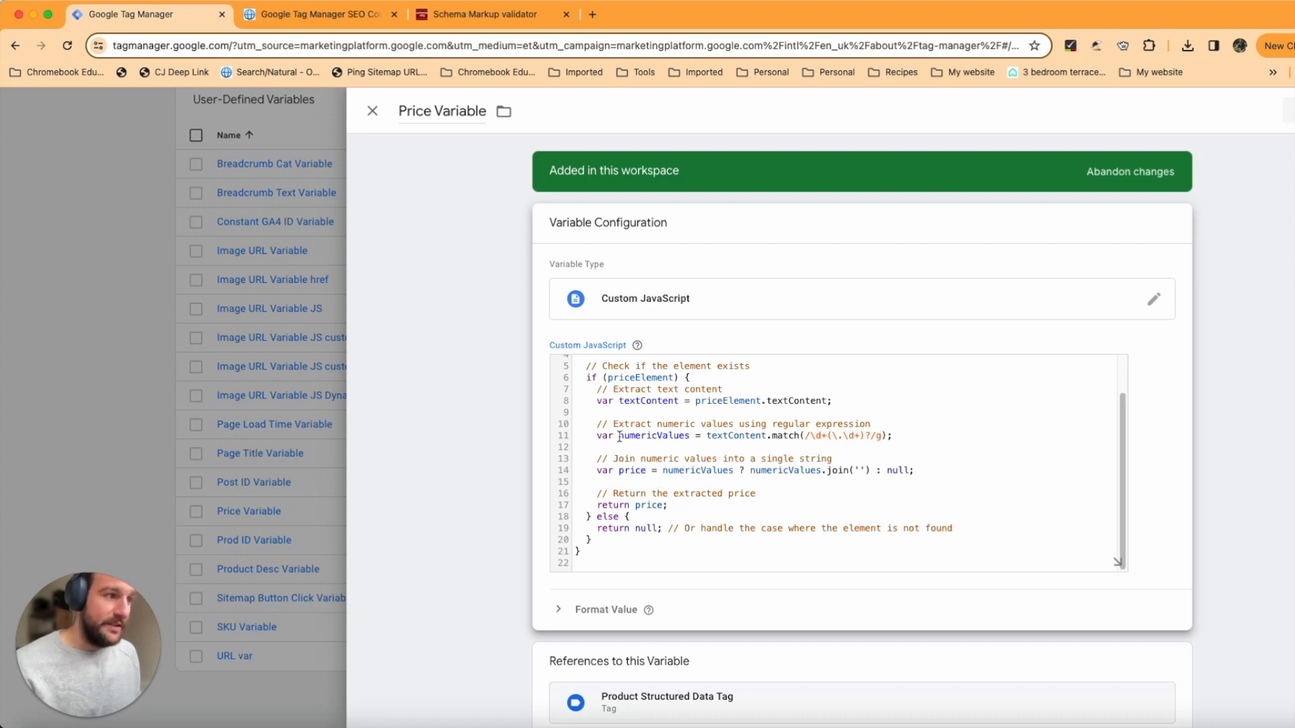
scroll(781, 438, down, 1)
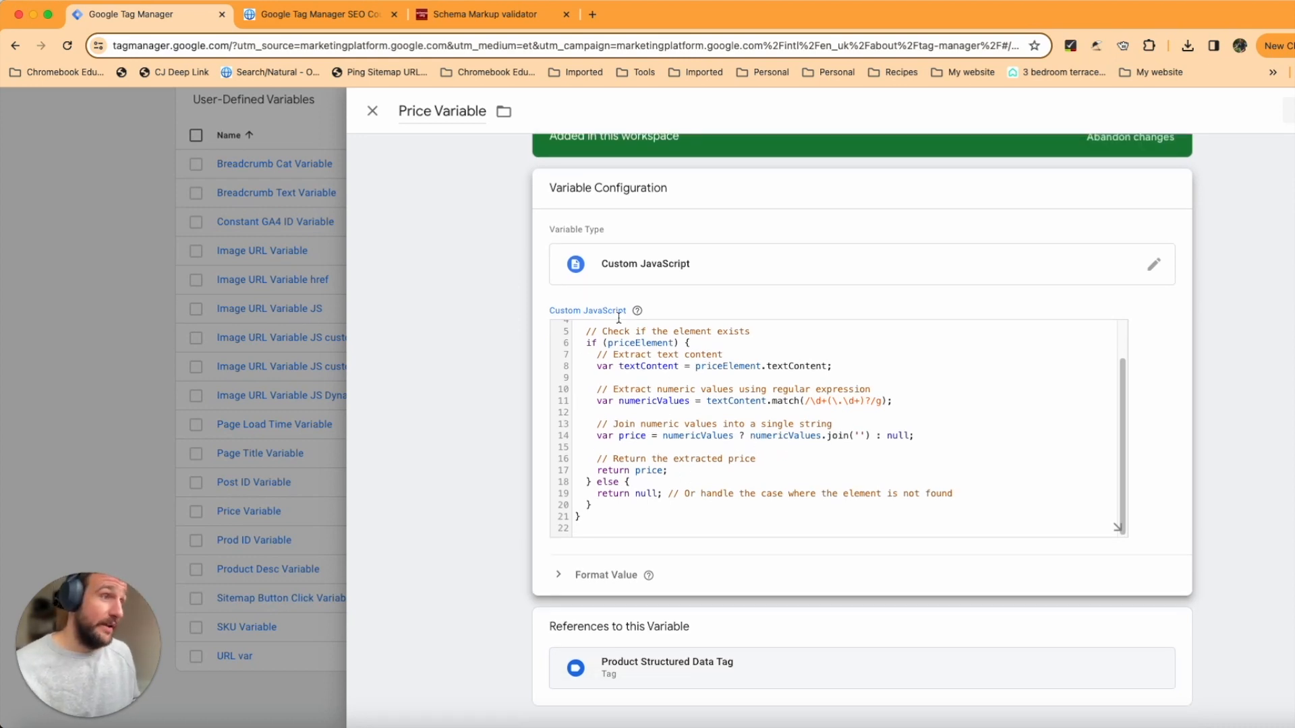
scroll(404, 113, up, 1)
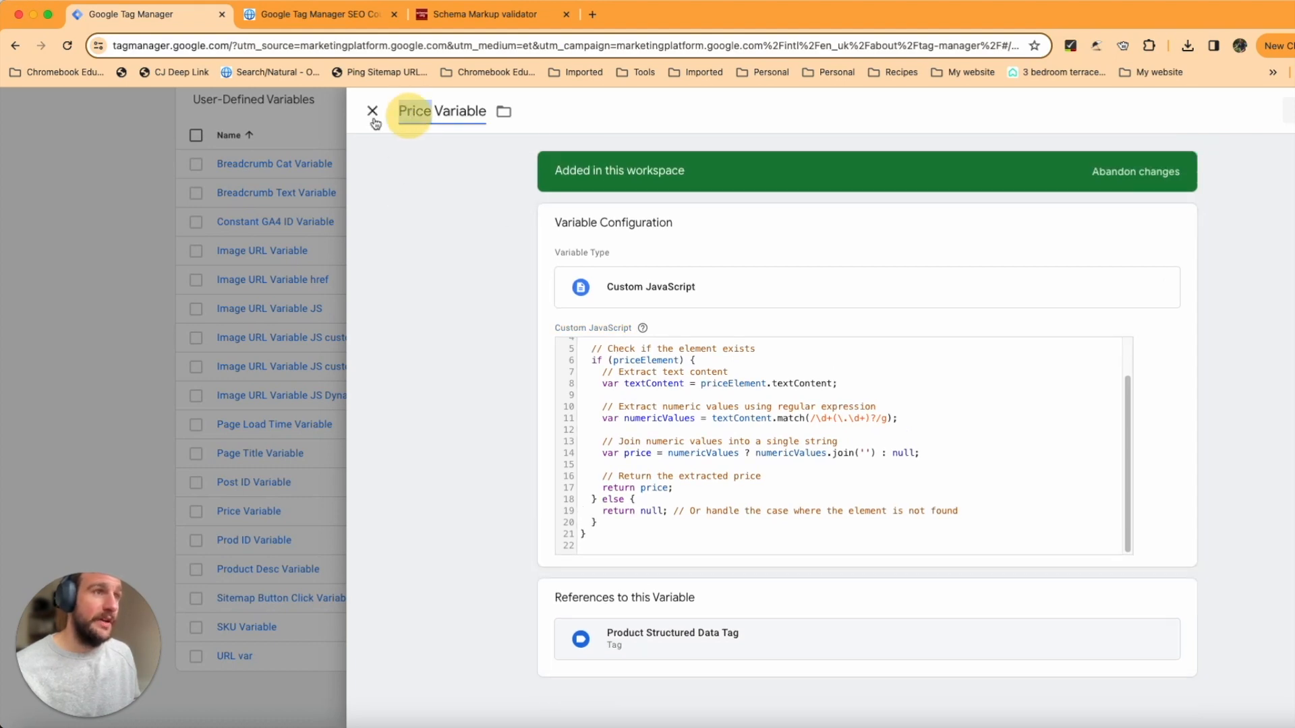
click(372, 111)
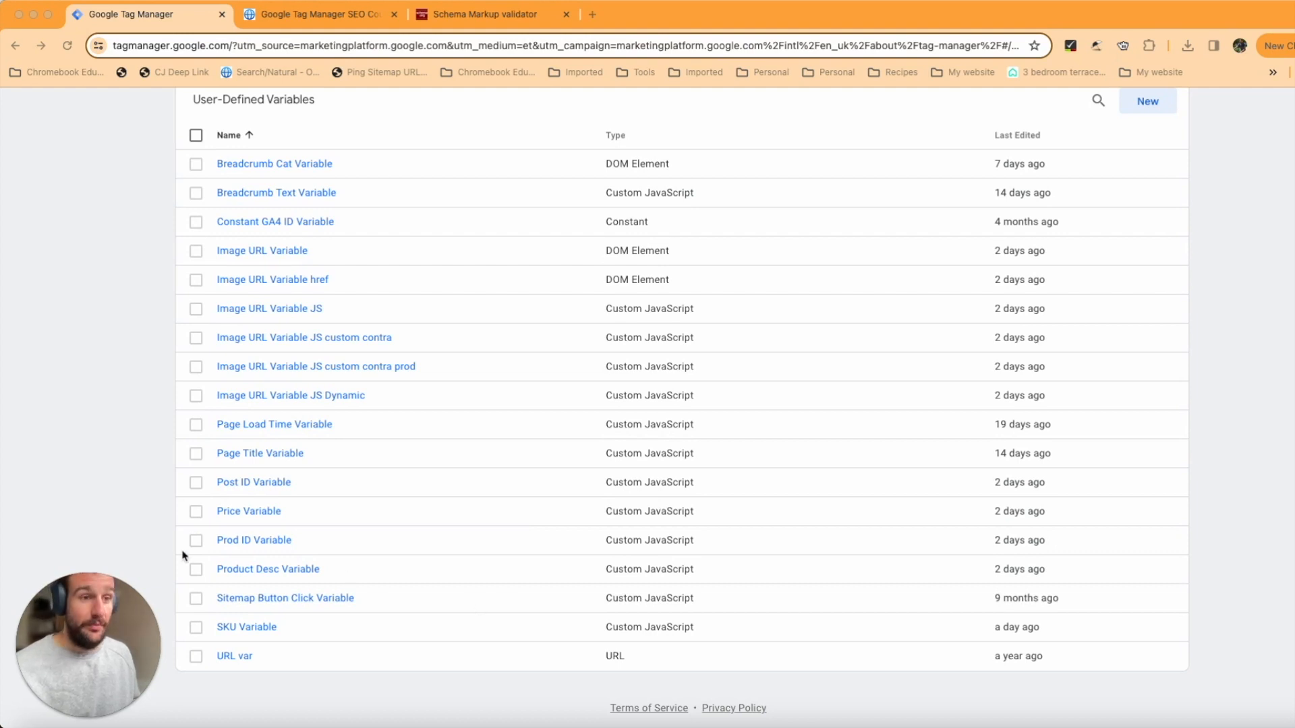
Go to the workspace's tags and open the Product Structured Data Tag.
click(123, 408)
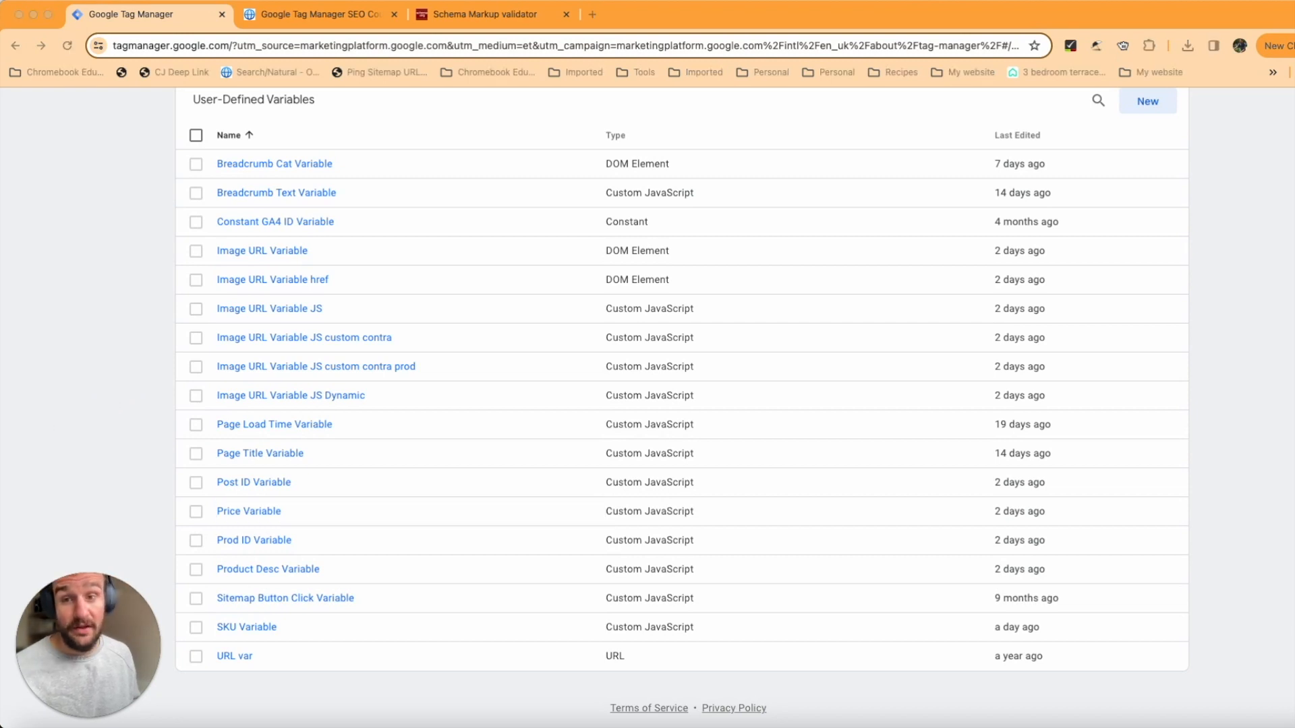
click(81, 476)
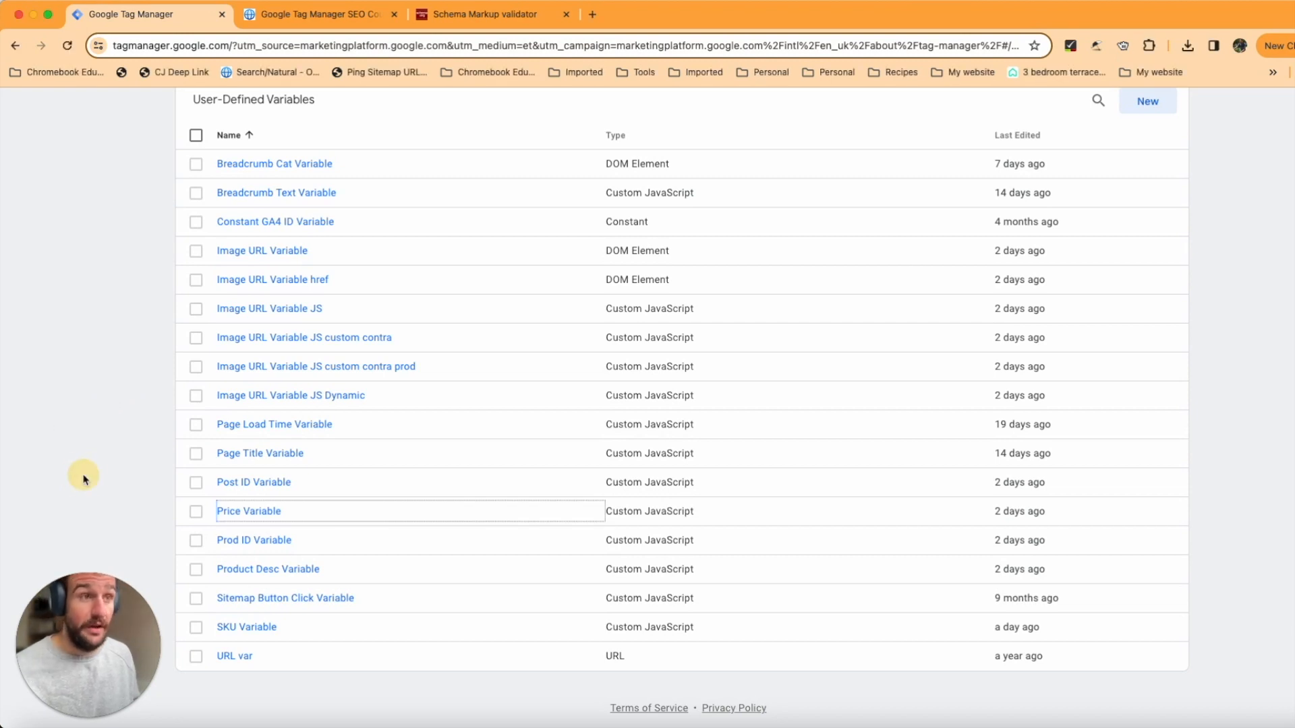
scroll(84, 472, up, 6)
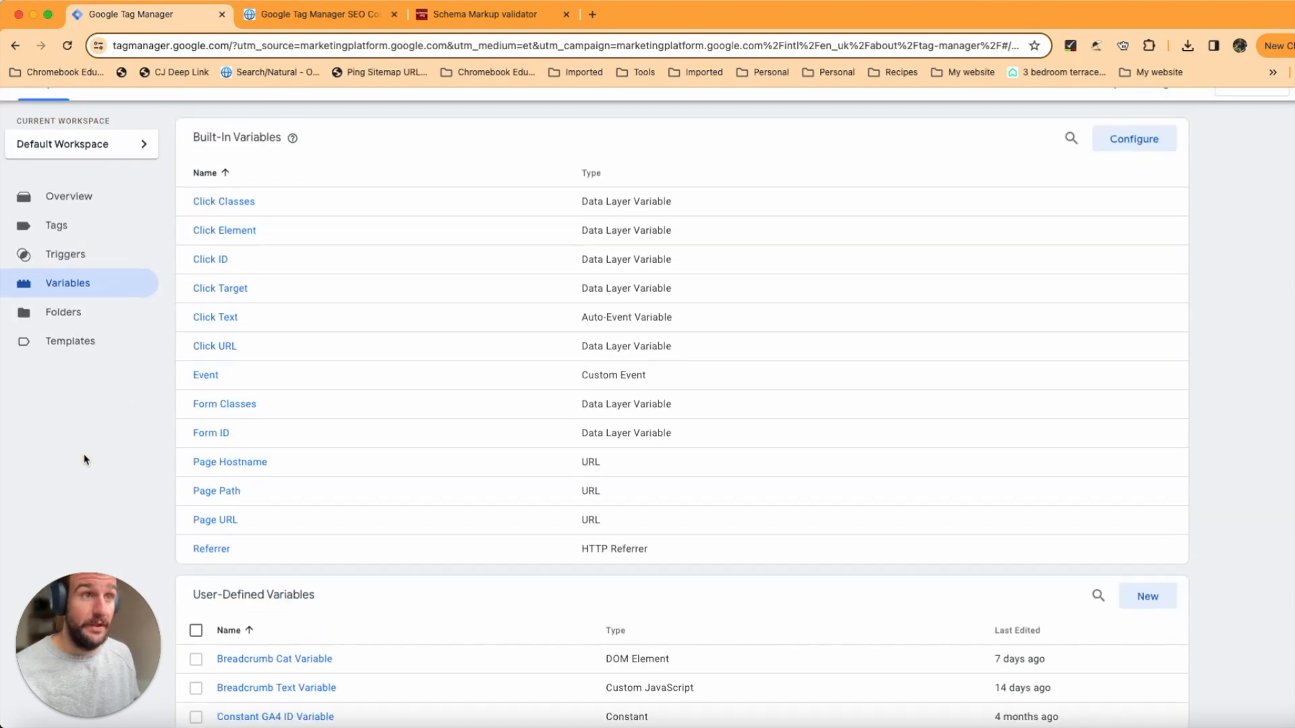
click(117, 238)
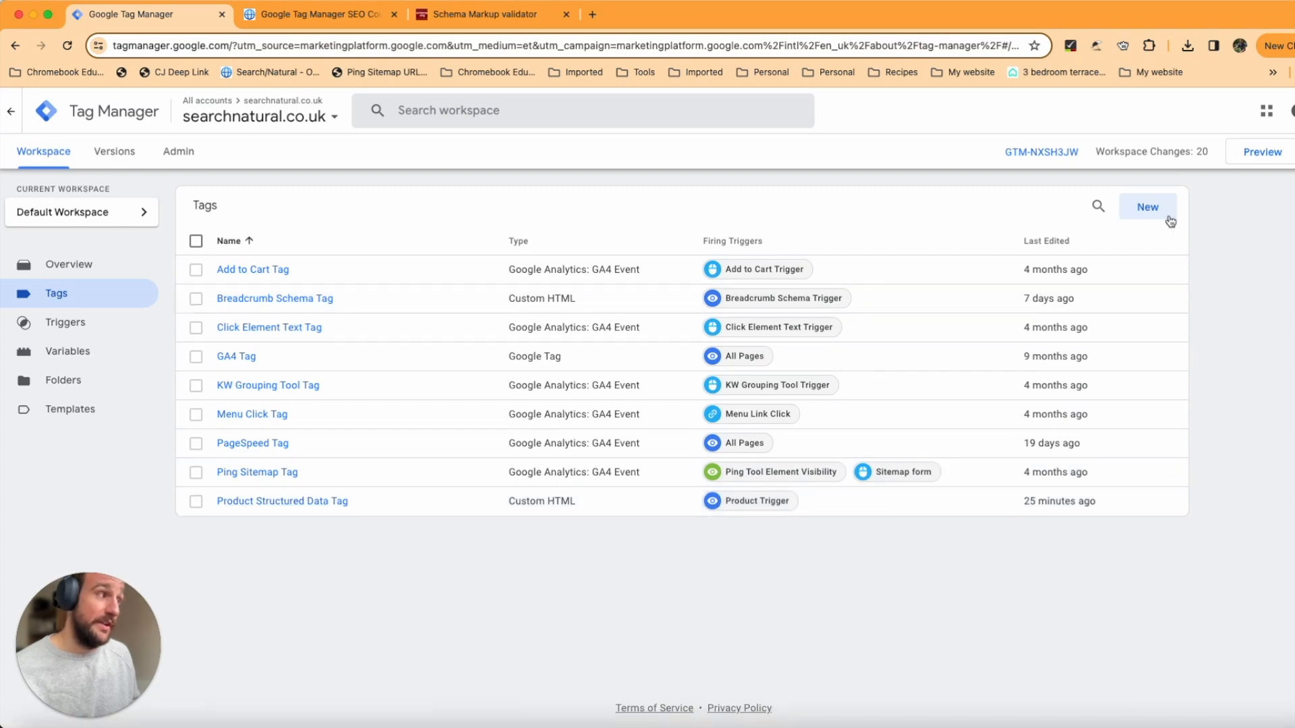
click(288, 500)
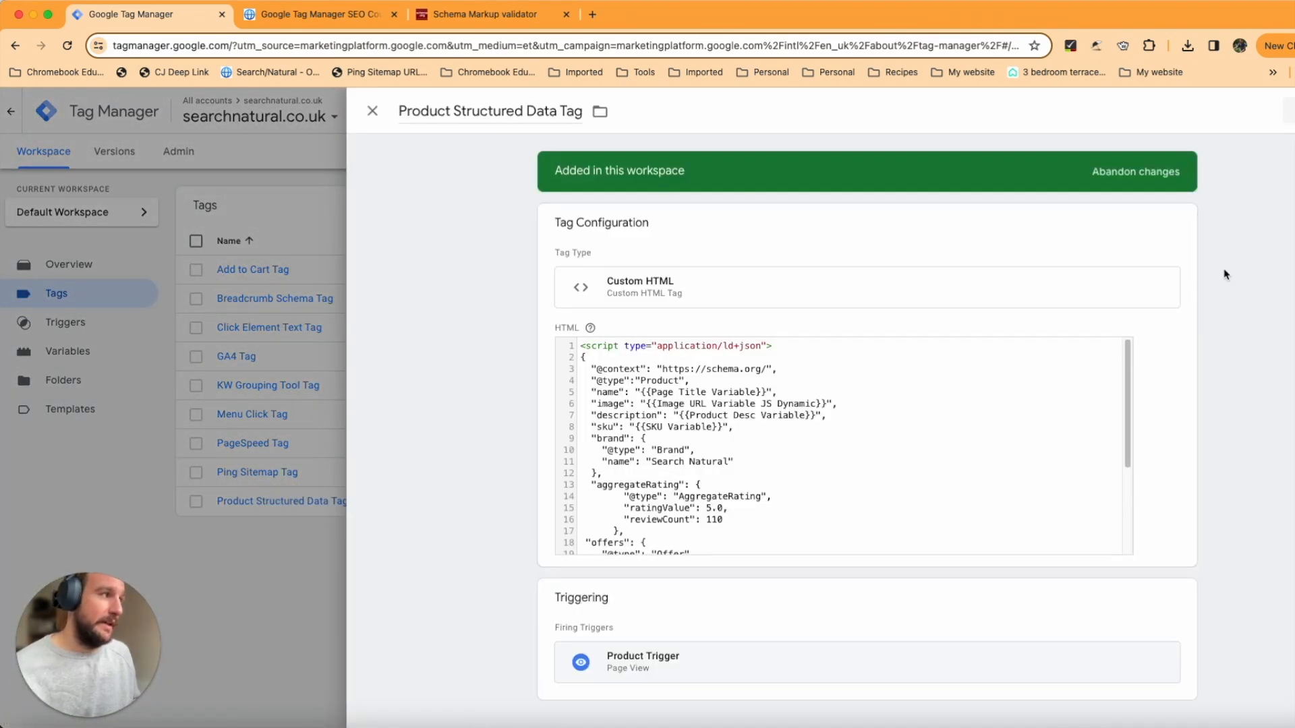
Open the tag configuration for editing and look through the available tag types, keeping Custom HTML.
click(1166, 211)
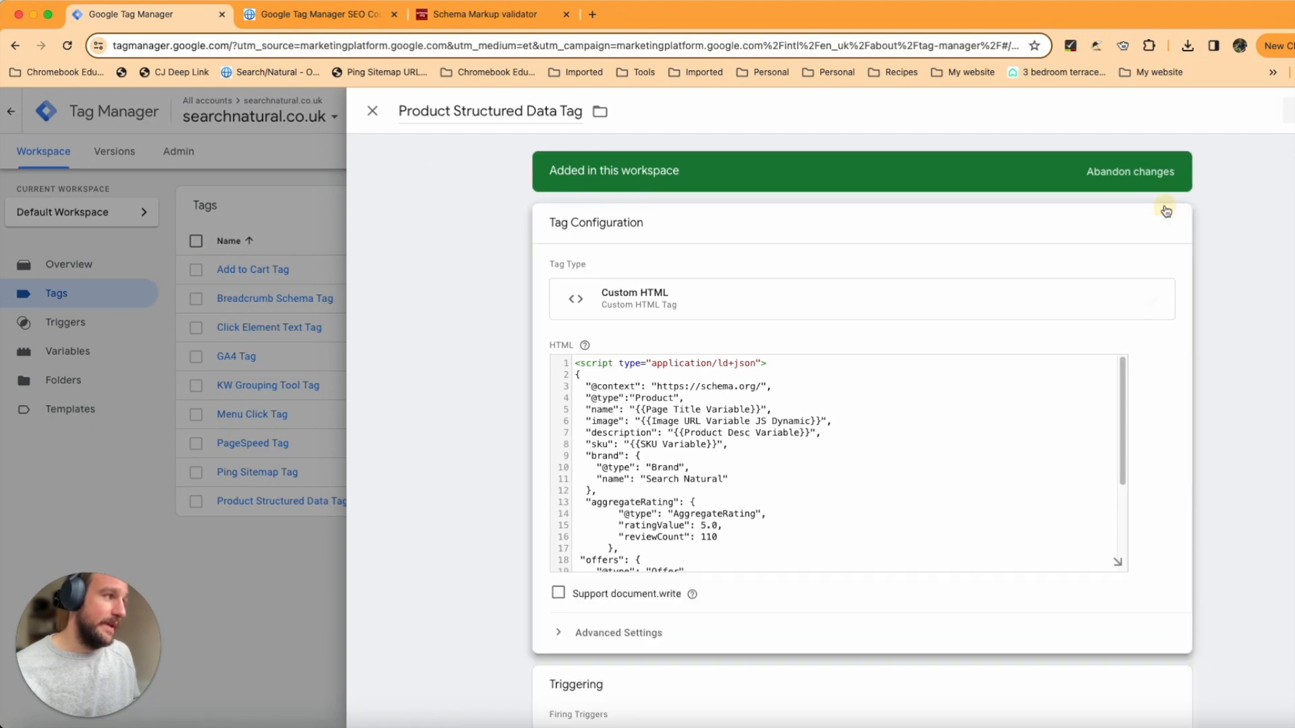
click(1112, 312)
scroll(1073, 465, down, 3)
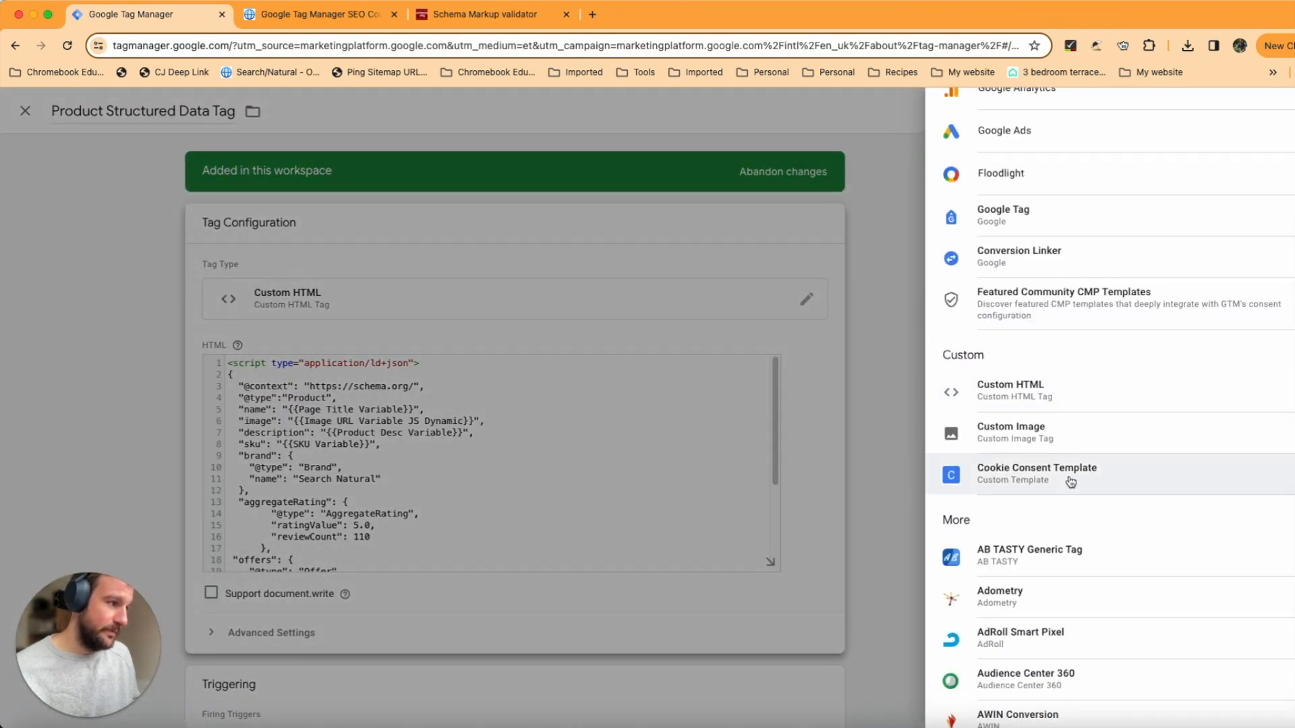
scroll(978, 223, up, 3)
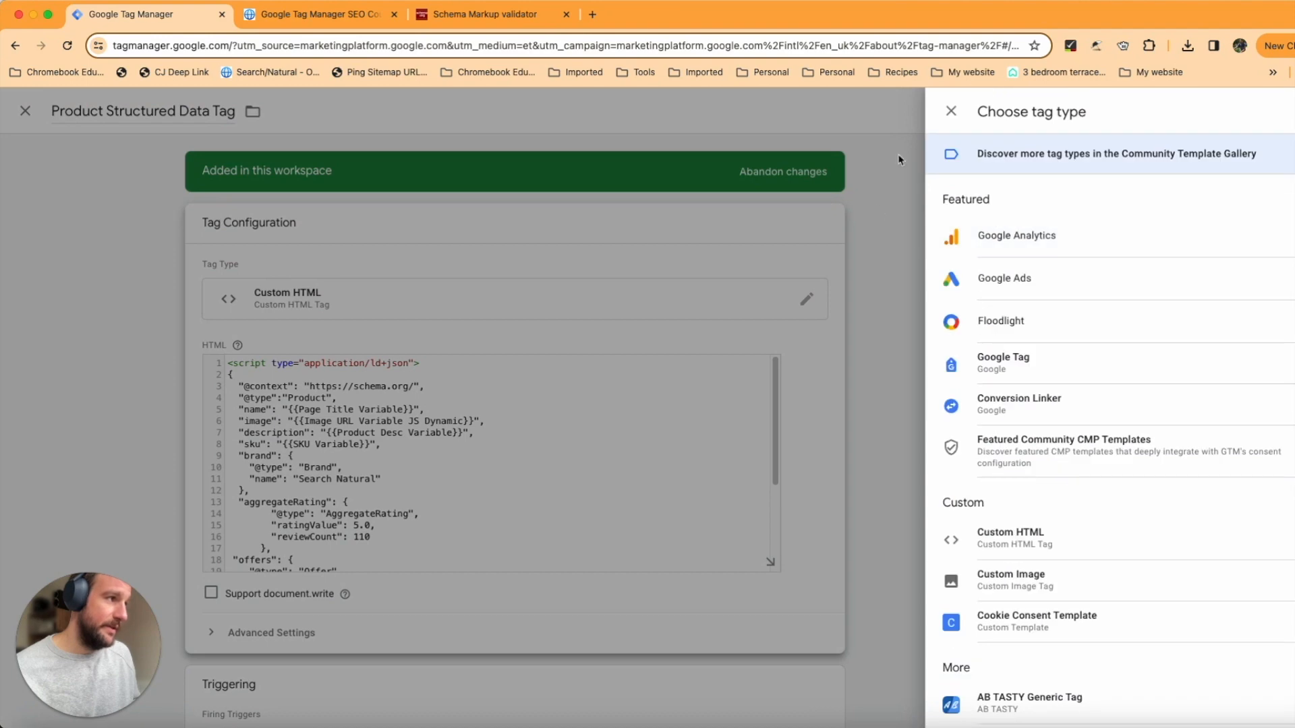
click(715, 324)
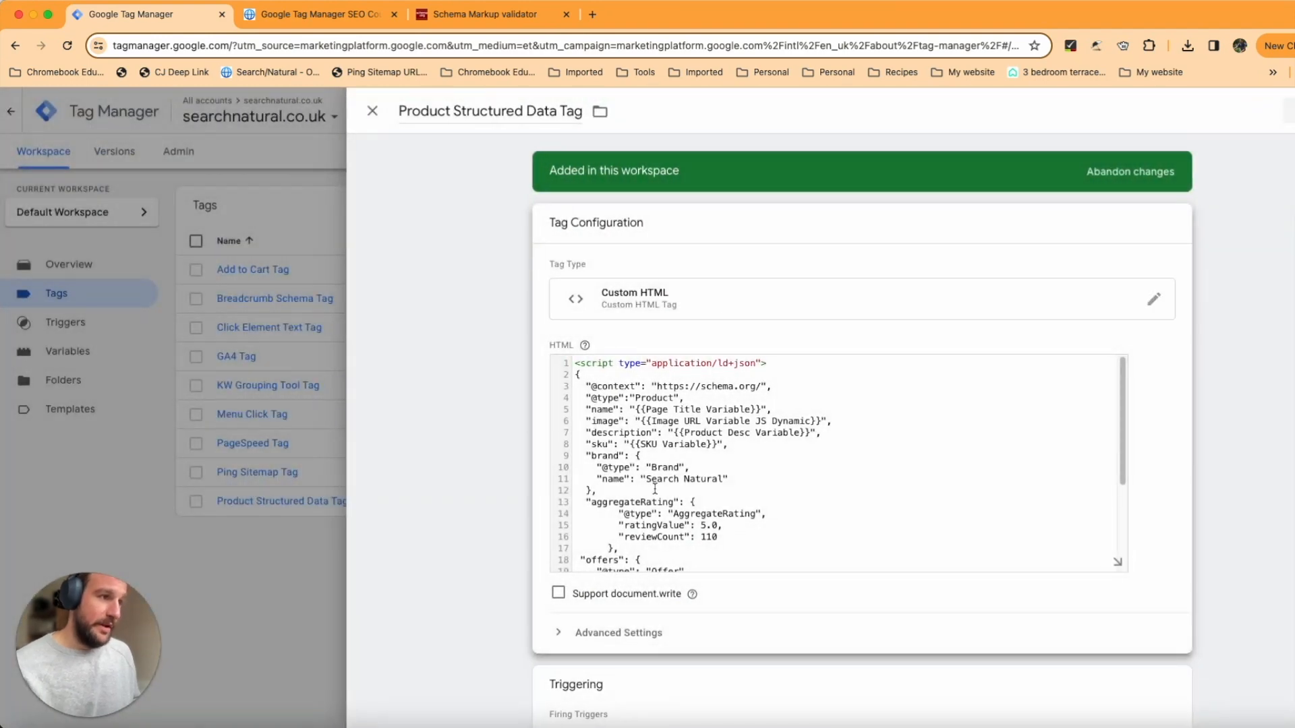
Examine the tag's full JSON-LD product script, from the opening script line to the offers section and closing tag.
click(631, 385)
drag(580, 362, 822, 579)
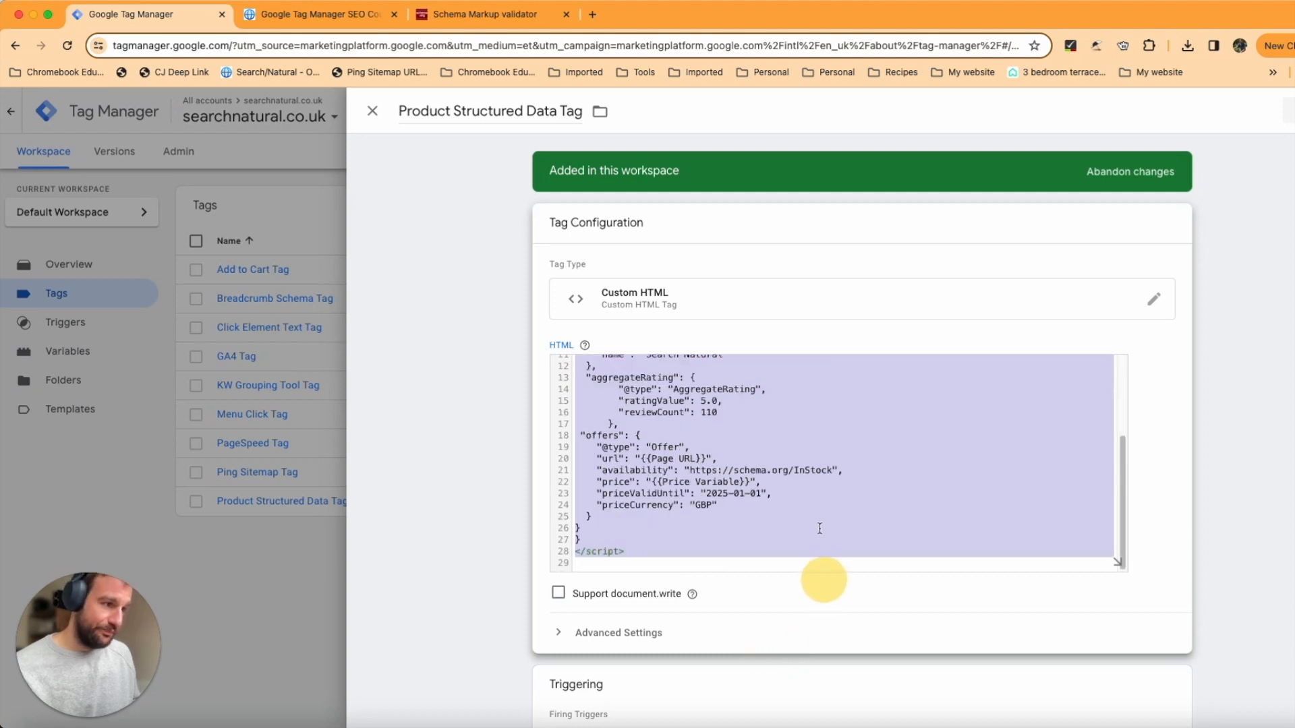
click(820, 526)
scroll(725, 533, up, 3)
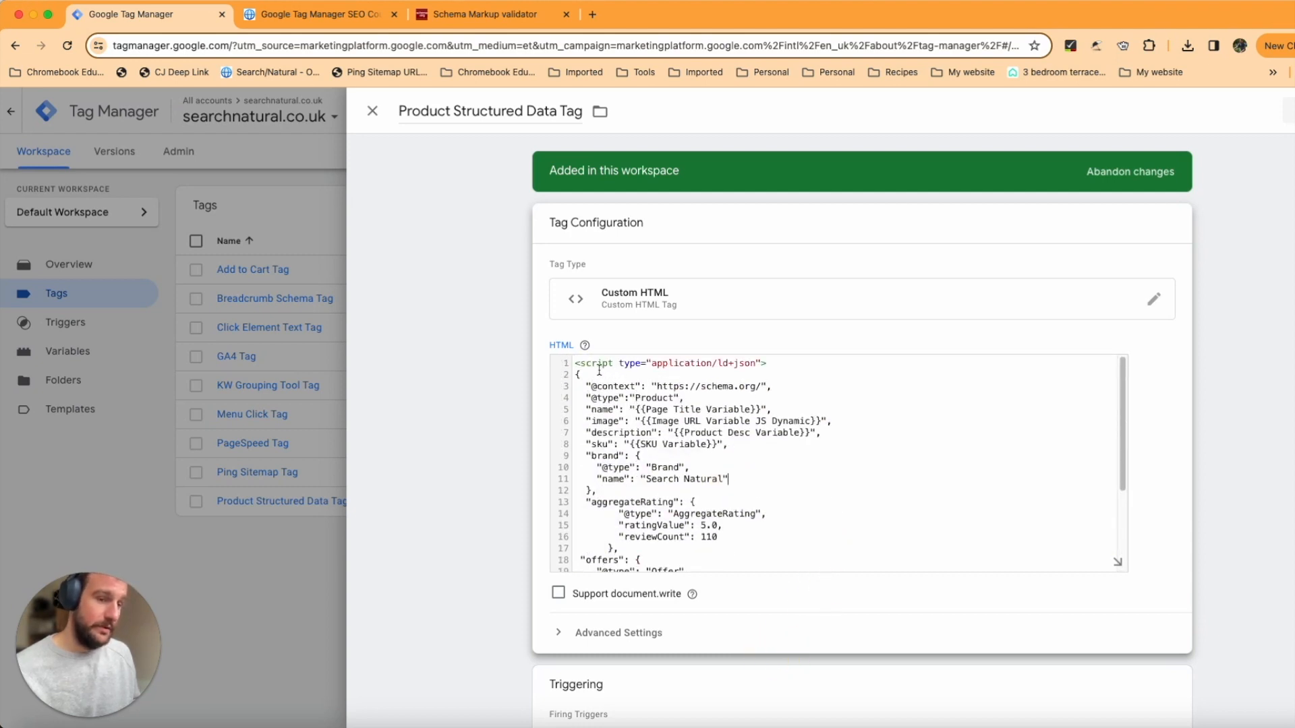
Replace the Page Title Variable reference in the script's product name line with the fixed text "example product".
click(762, 408)
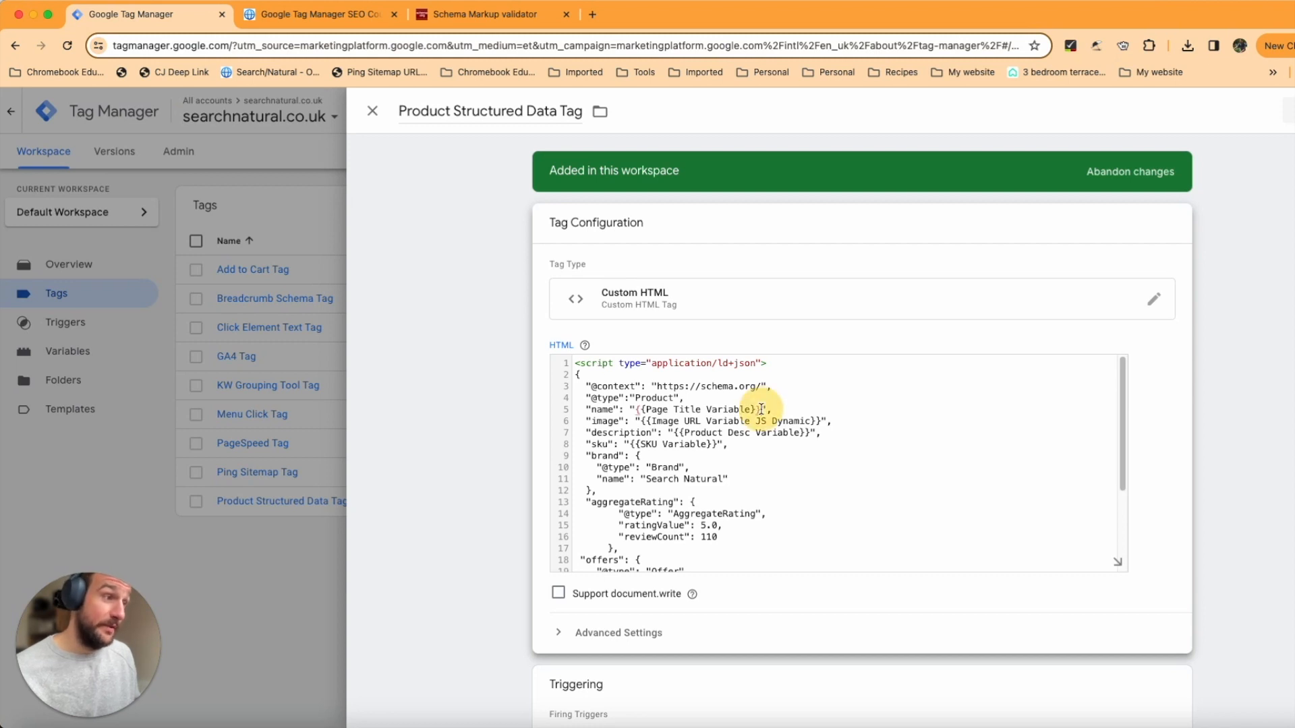
click(637, 410)
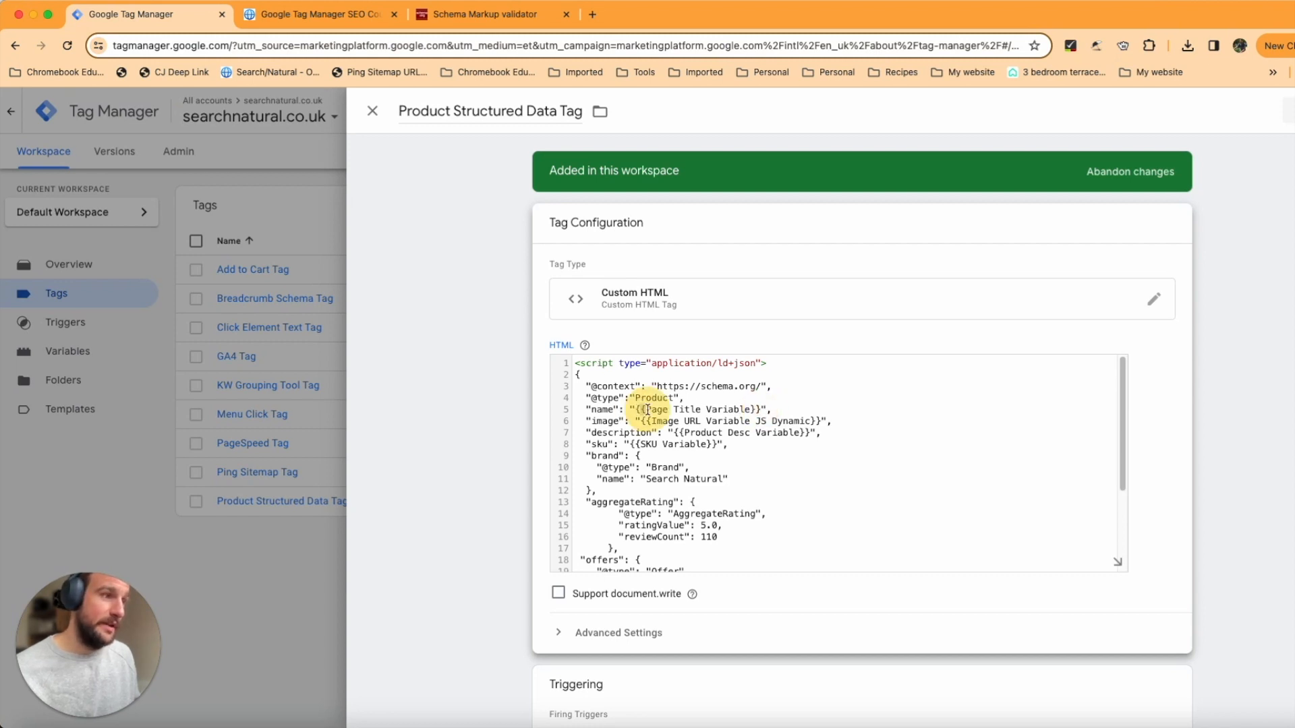
key(BackSpace)
key(BackSpace)
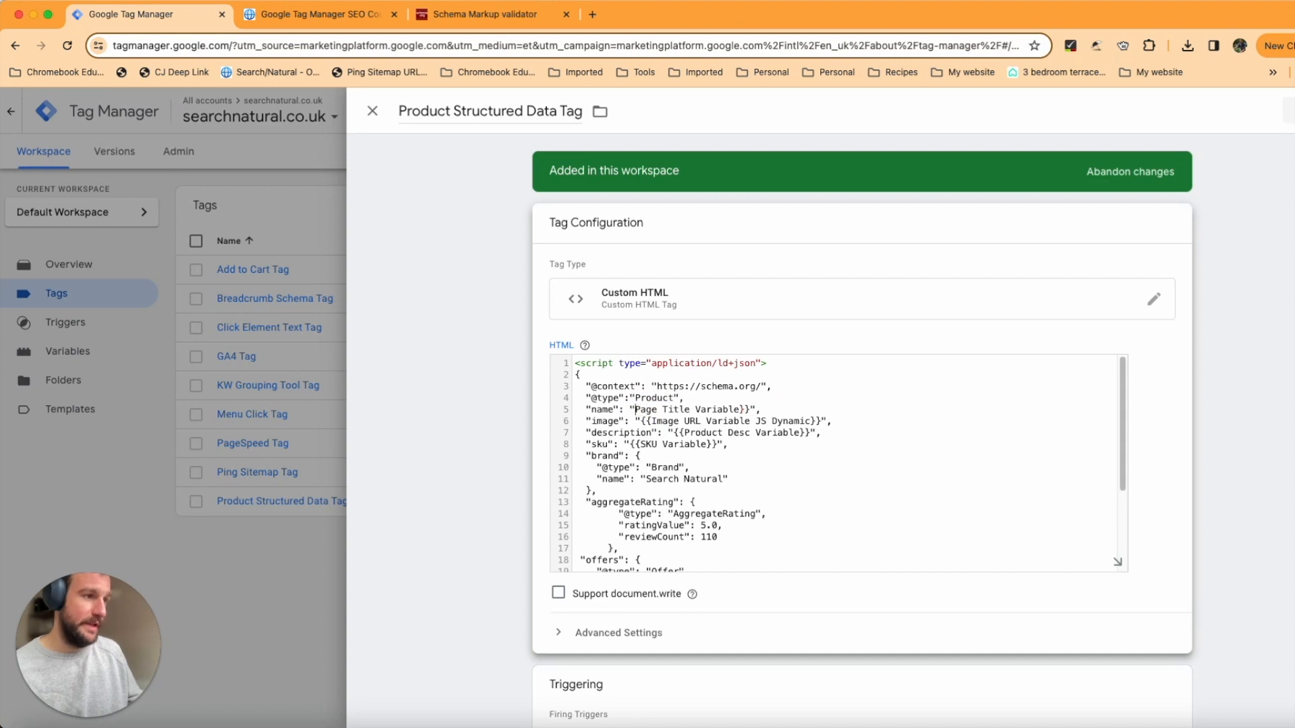
key(Delete)
key(Delete)
key(Delete)
key(Delete)
key(Delete)
key(Delete)
key(Delete)
key(Delete)
key(Delete)
key(Delete)
key(Delete)
key(Delete)
key(Delete)
key(Delete)
key(Delete)
key(Delete)
key(Delete)
key(Delete)
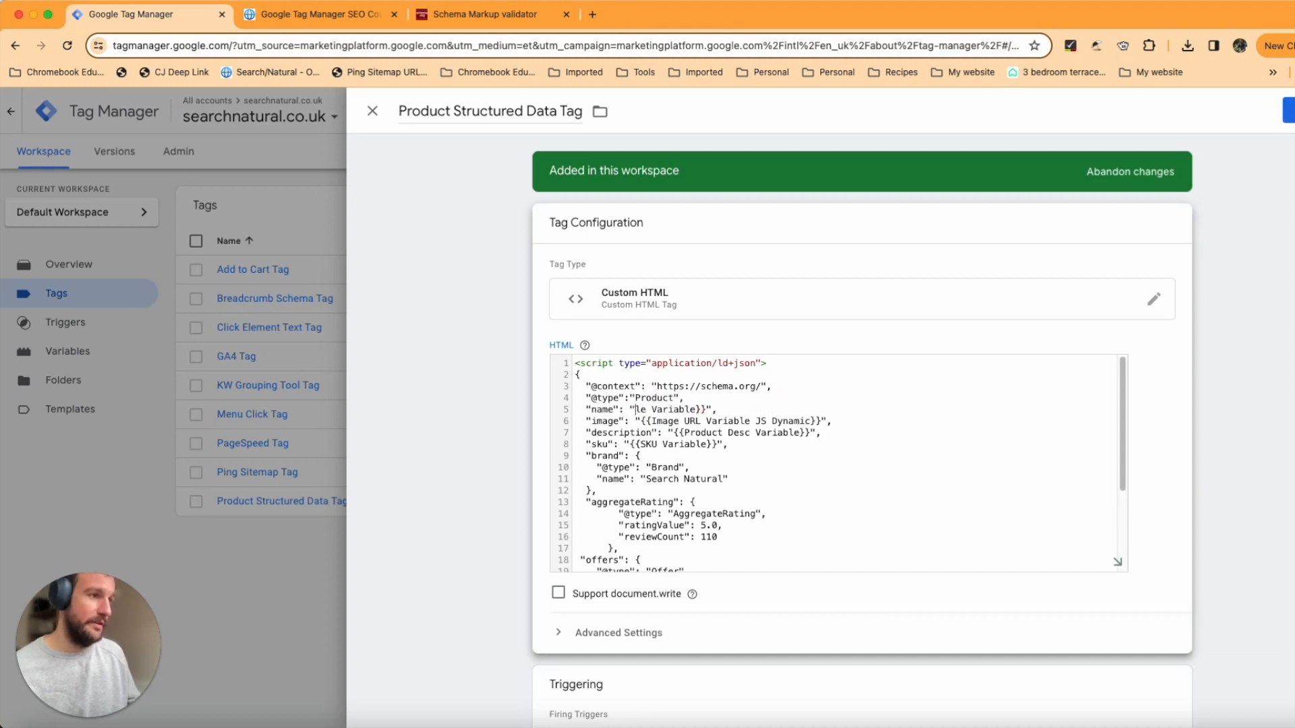
key(Delete)
key(Delete)
key(Delete)
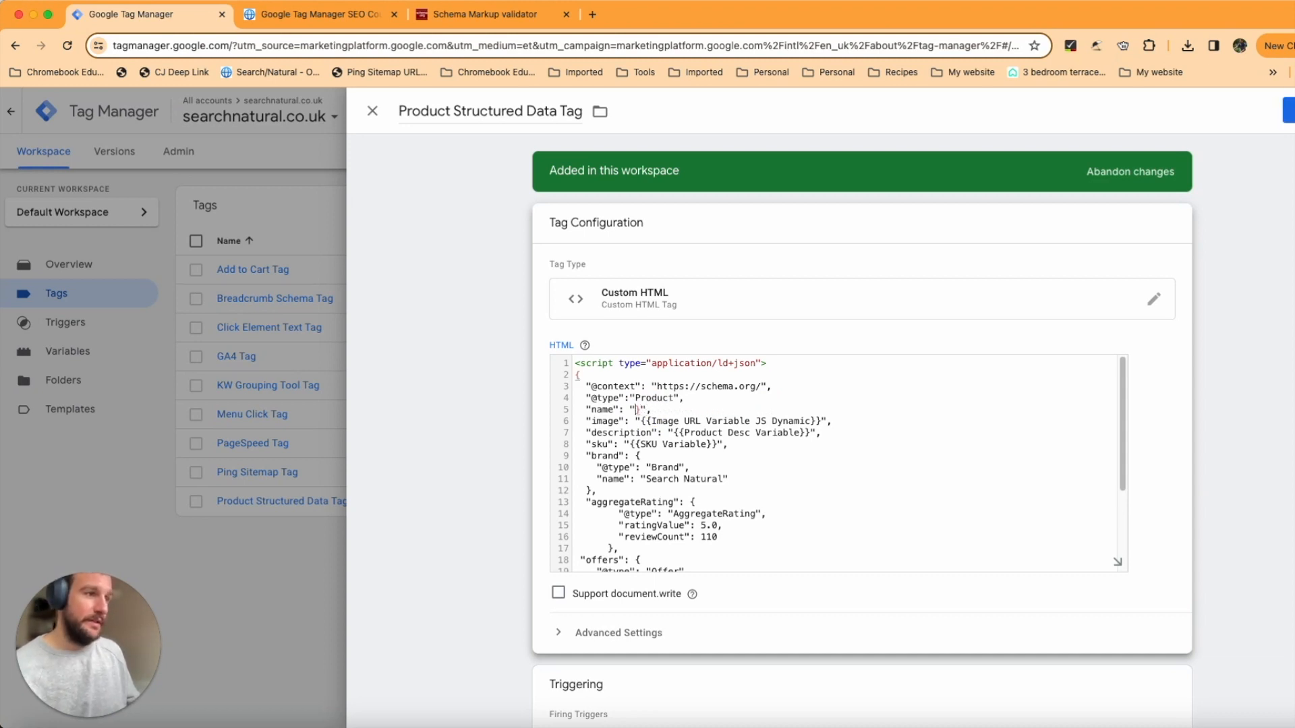
text(exampe)
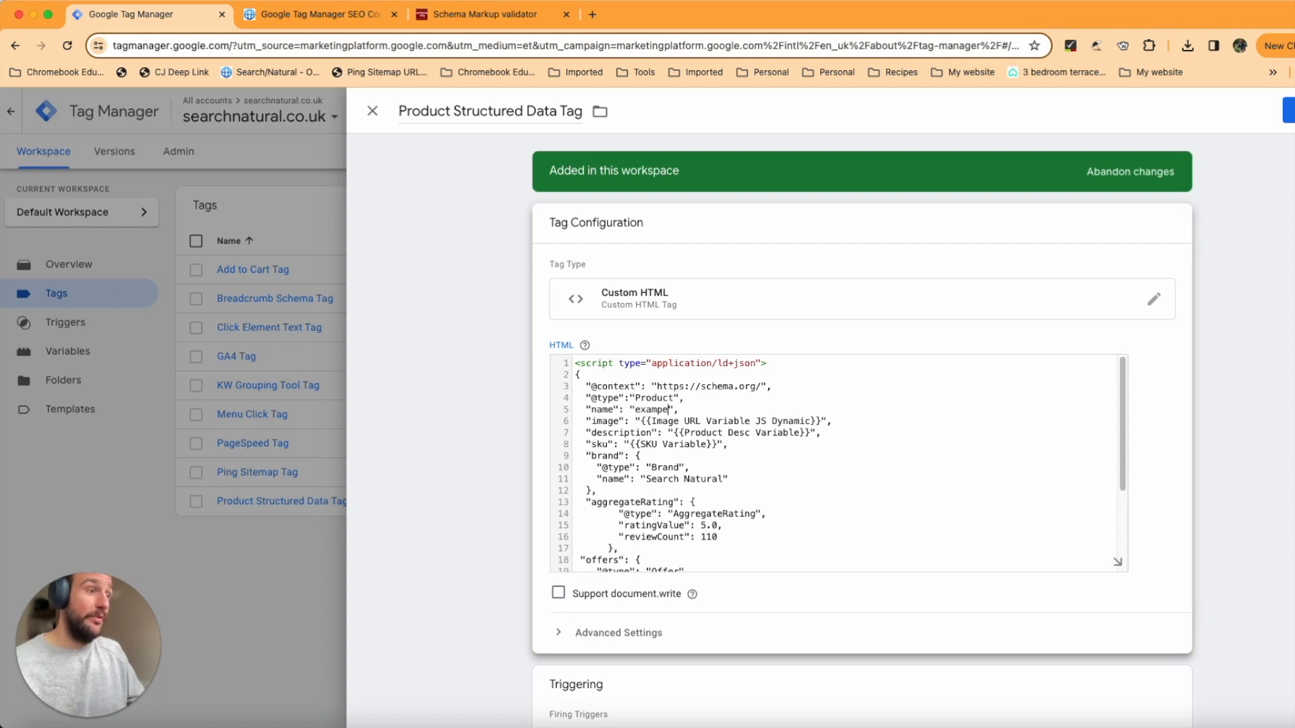
key(BackSpace)
text(le product)
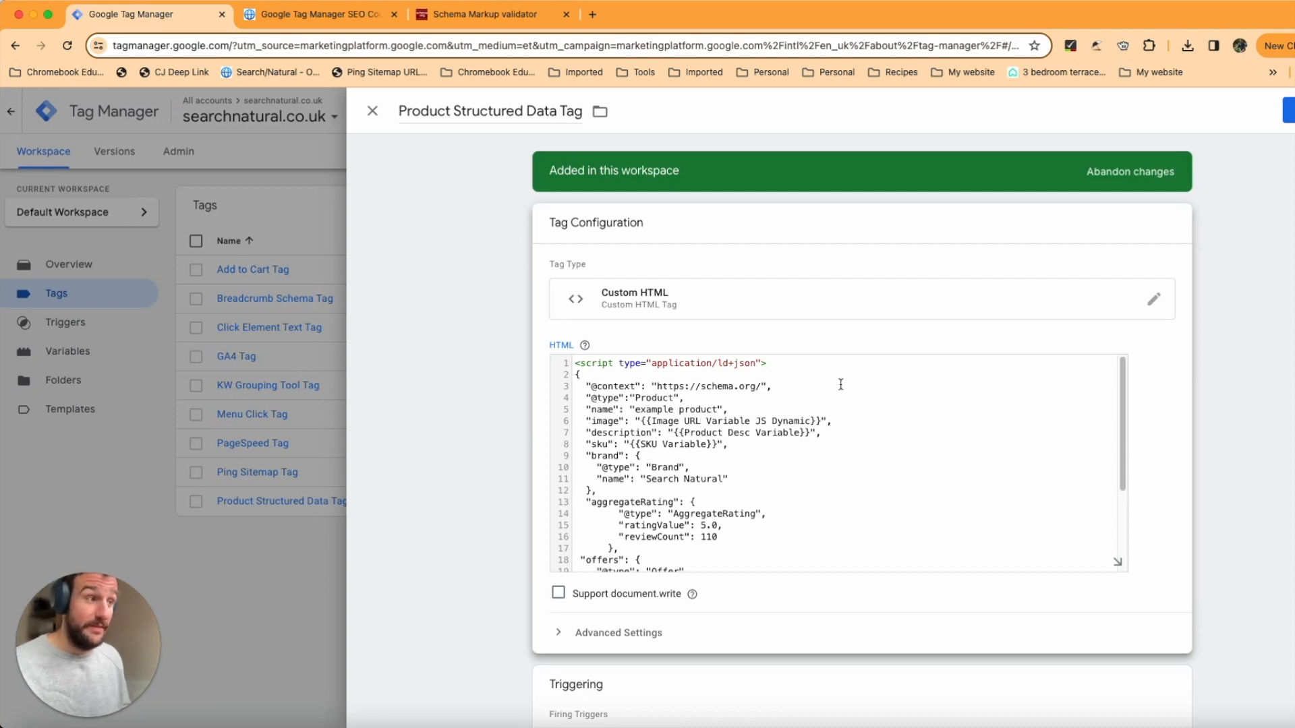
Replace the fixed text in the product name line with the suggested Page URL variable.
drag(717, 408, 631, 410)
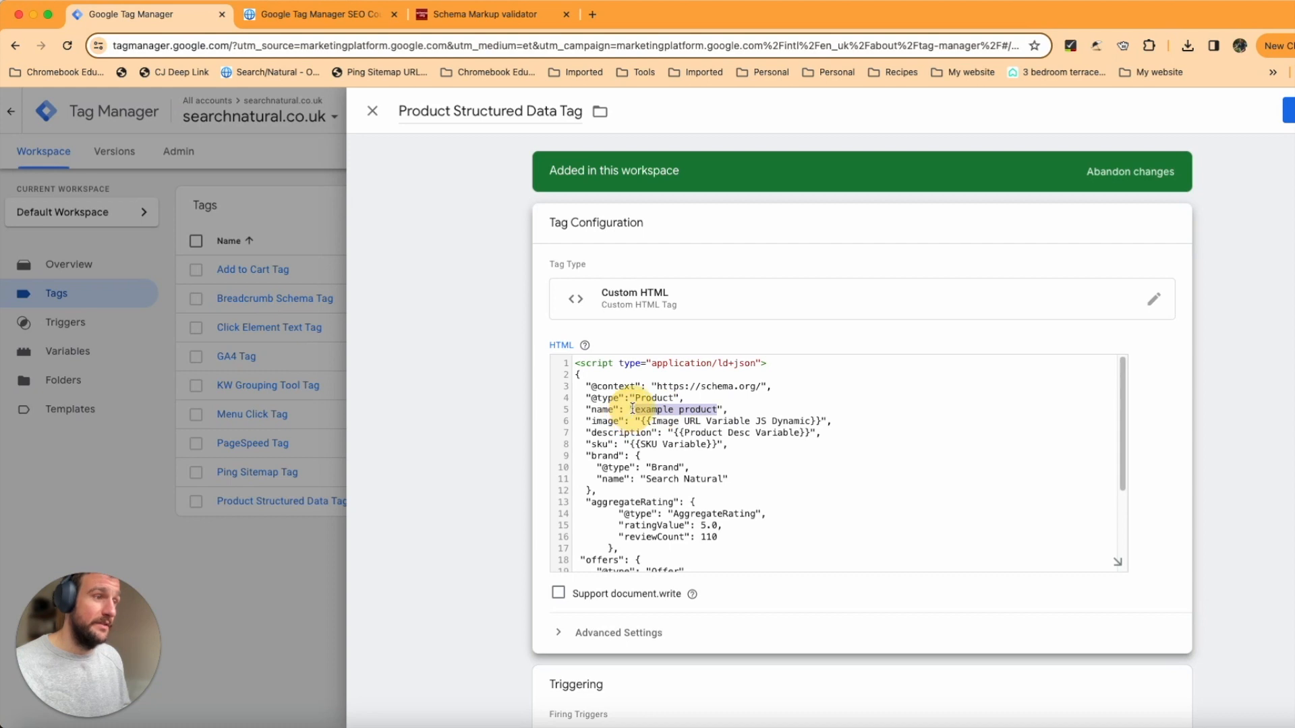
key(BackSpace)
text({{)
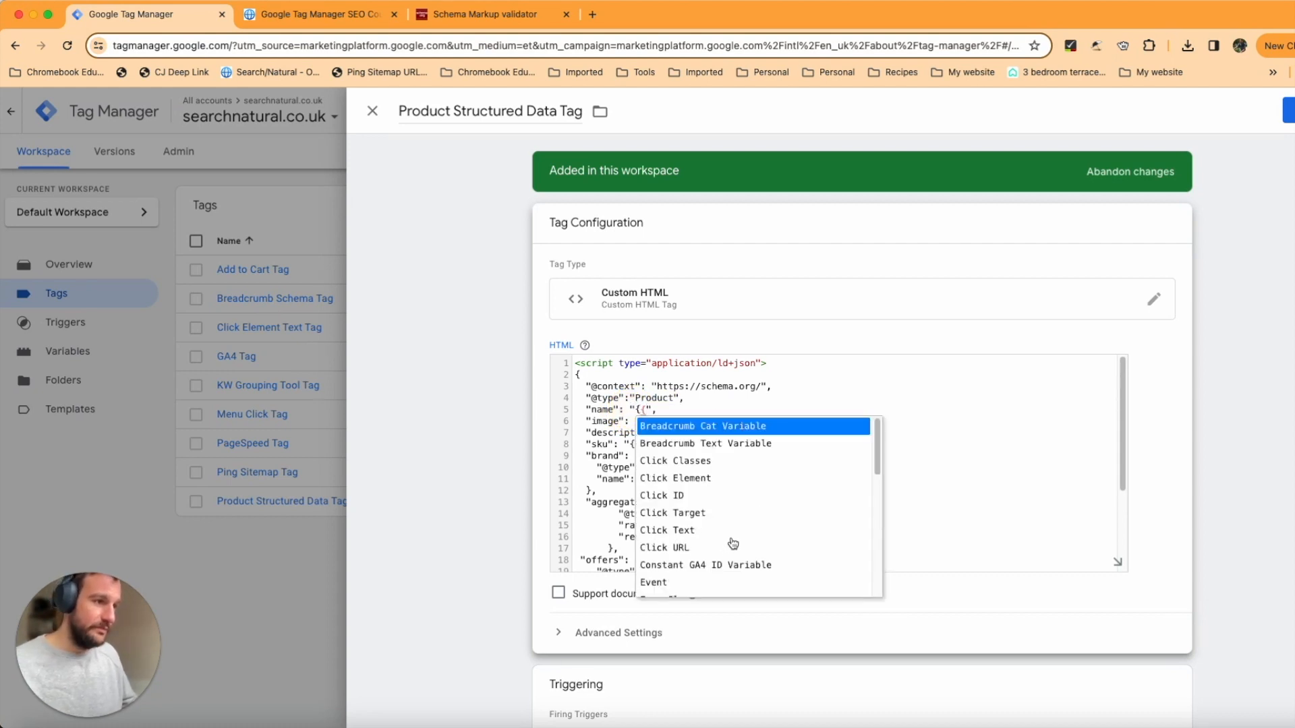
scroll(731, 549, down, 5)
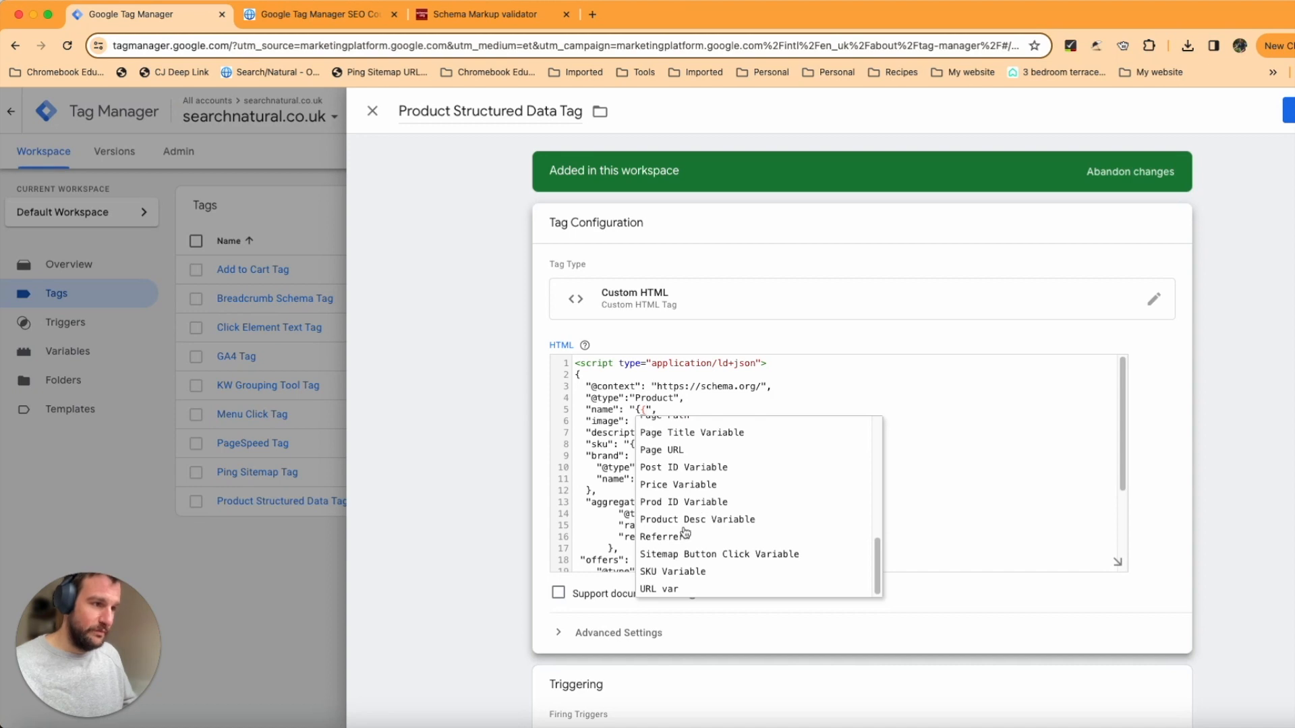
click(682, 451)
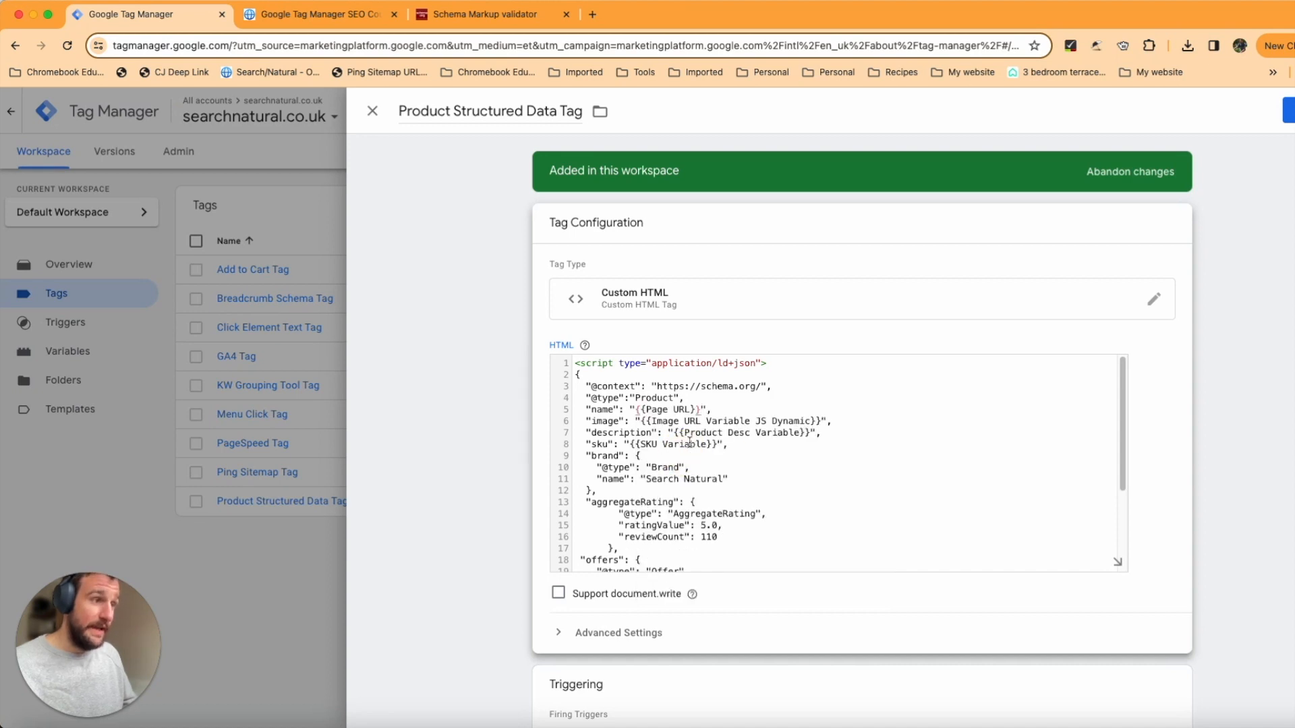
Try changing the variable reference in the name line to "Page title" and clear it back to the opening braces.
double_click(679, 411)
text(ti)
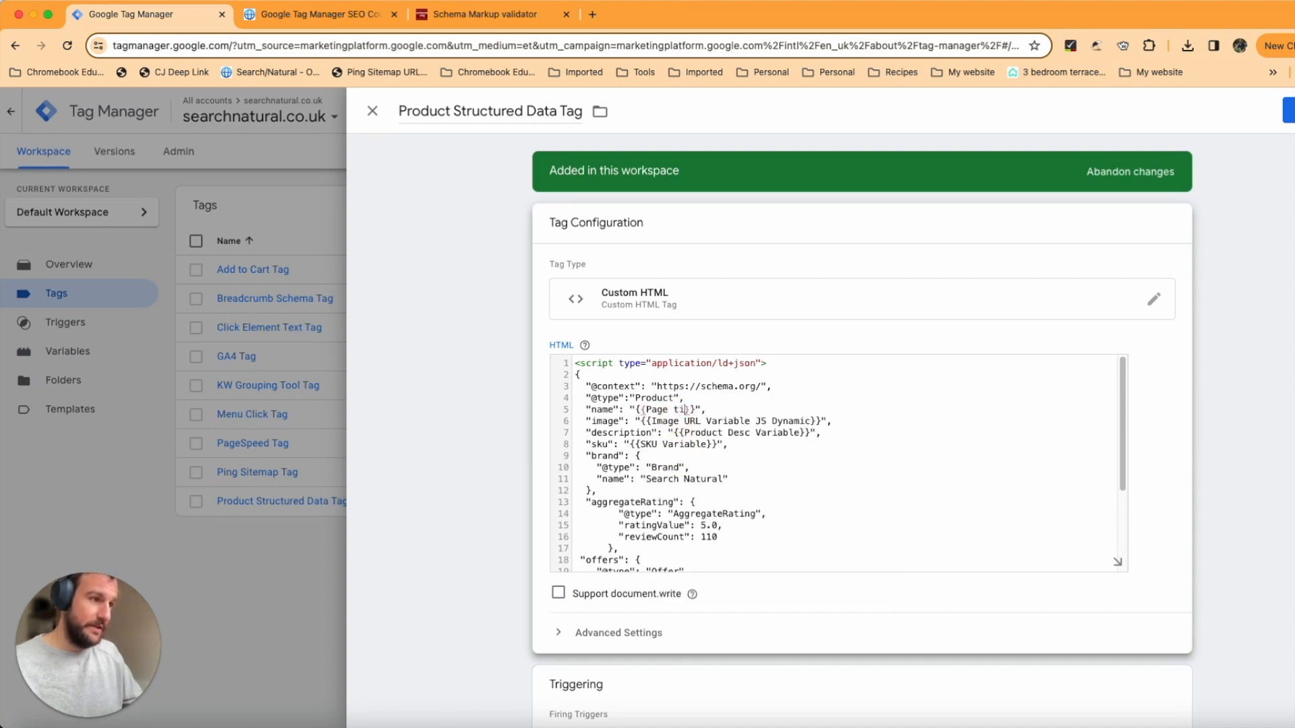
text(tle)
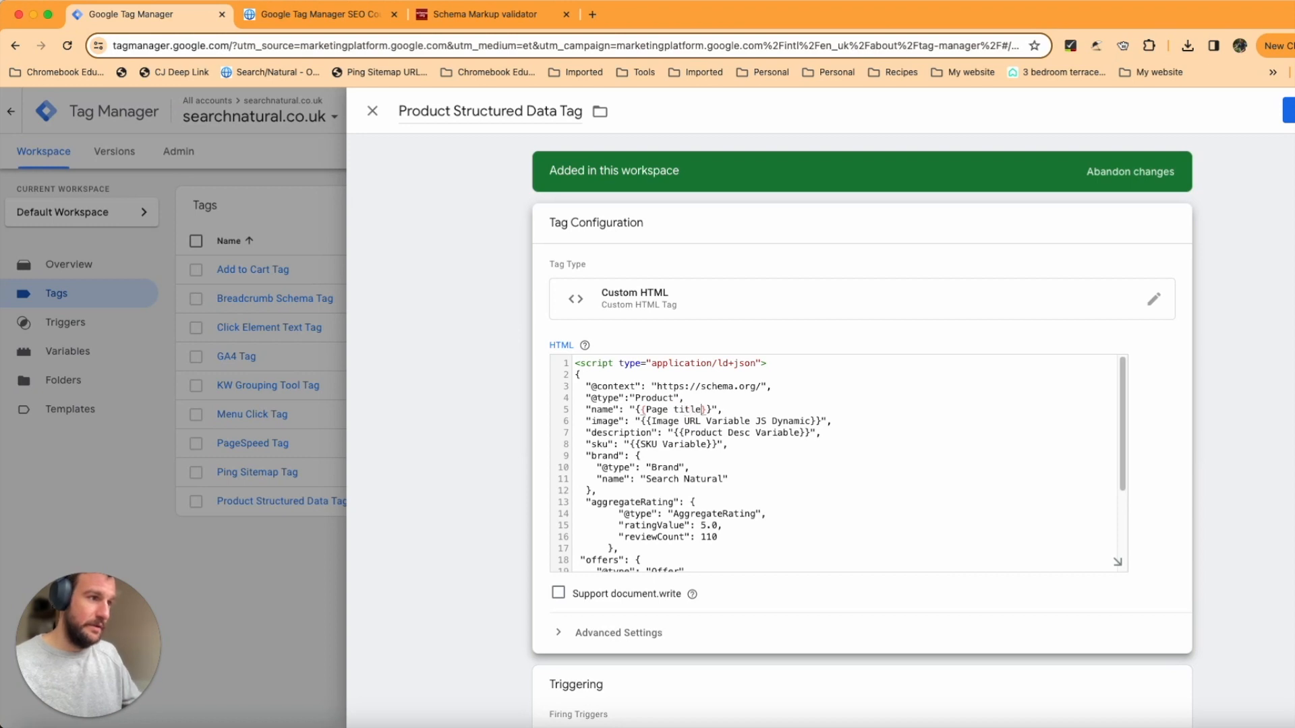
key(BackSpace)
key(BackSpace)
key(BackSpace)
key(BackSpace)
key(BackSpace)
key(BackSpace)
key(BackSpace)
key(BackSpace)
key(BackSpace)
key(BackSpace)
key(BackSpace)
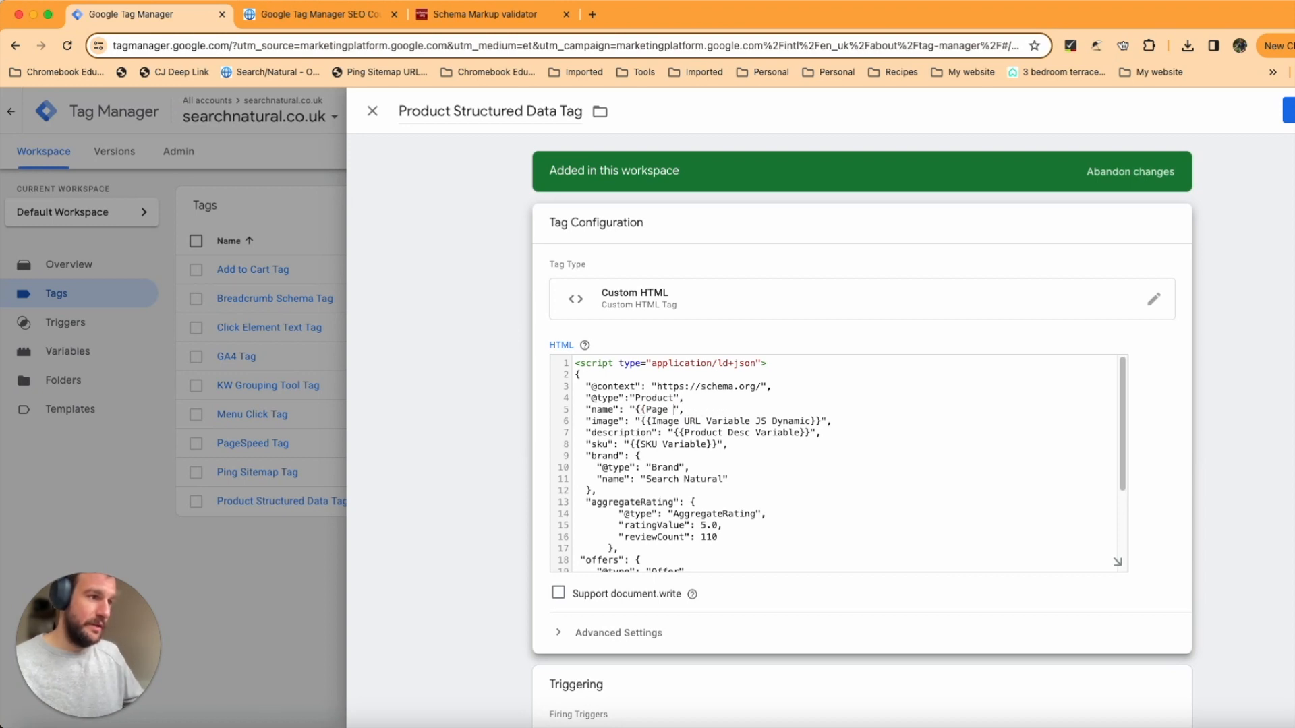
Insert the suggested Page Title Variable as the value of the product name line.
text({)
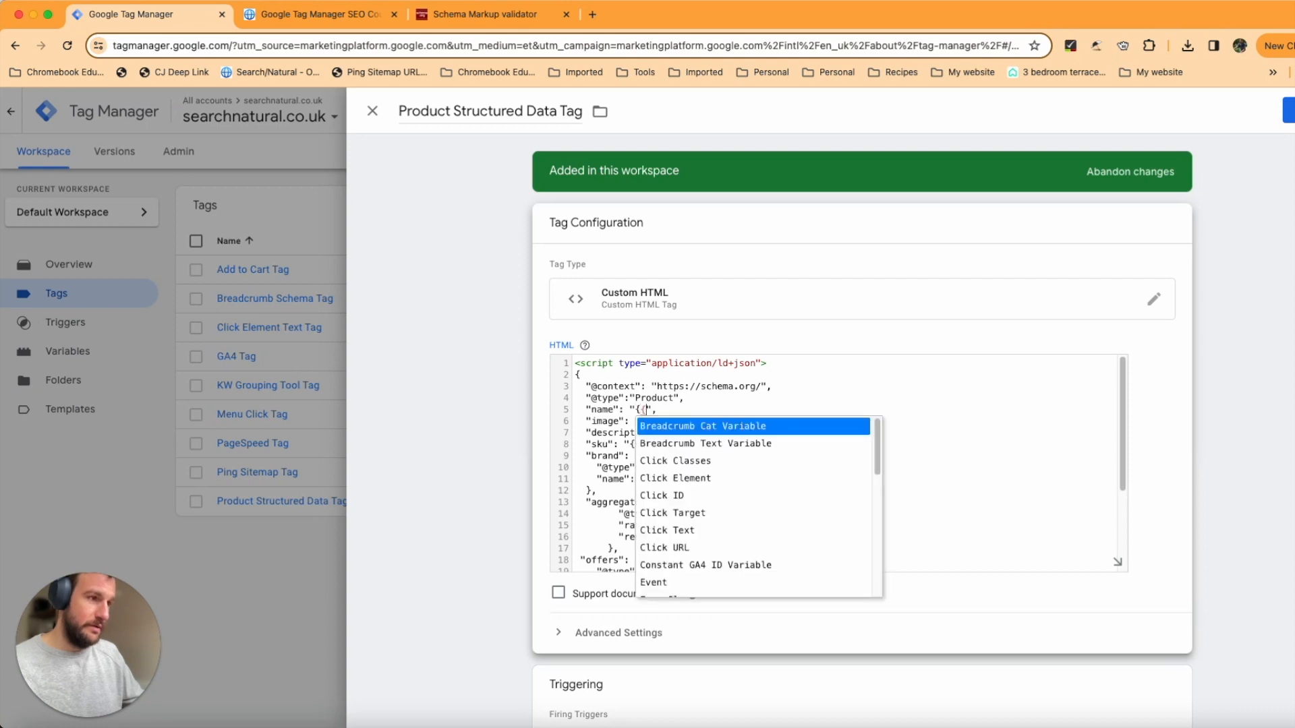
scroll(724, 464, down, 4)
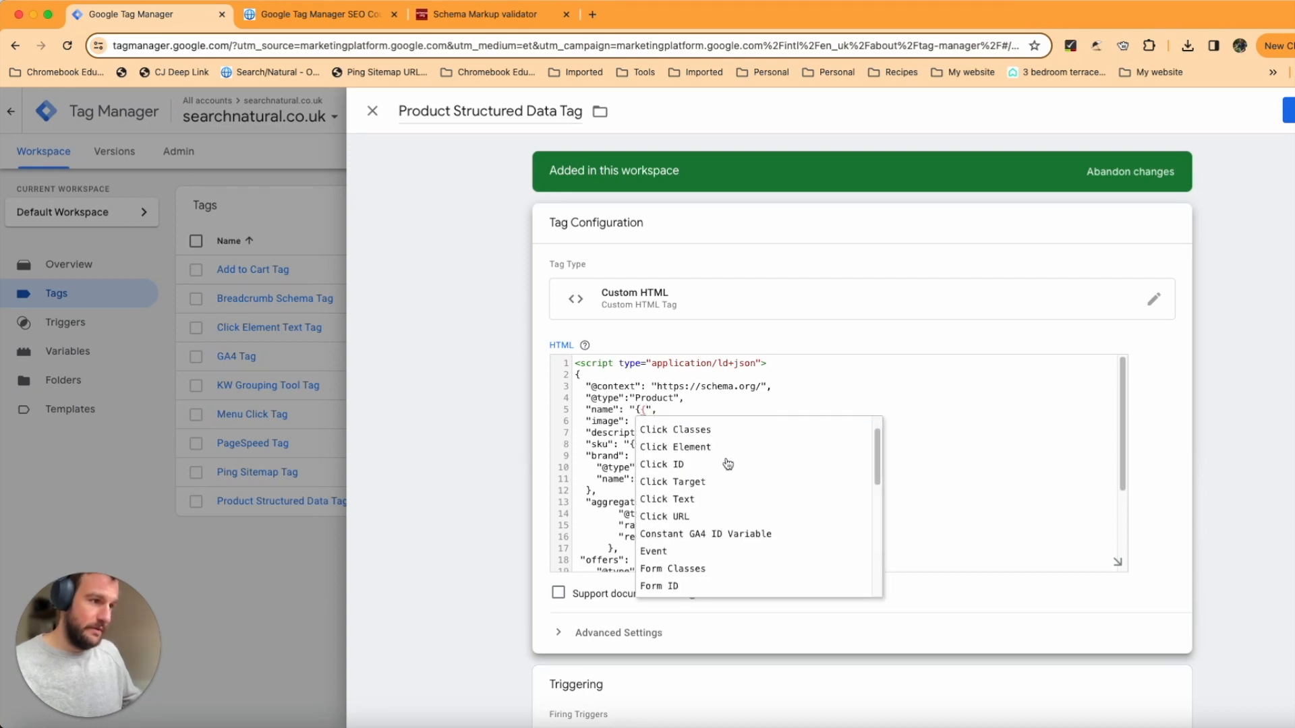
scroll(728, 468, down, 3)
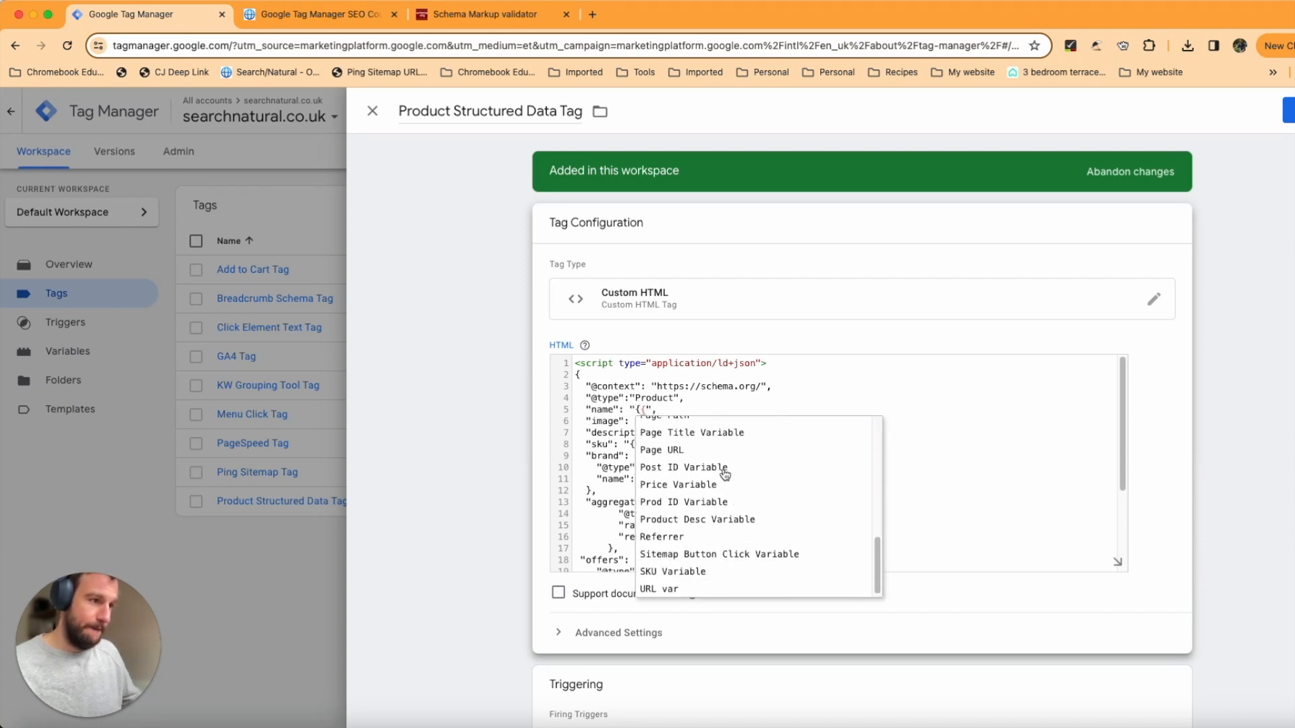
click(701, 436)
click(954, 418)
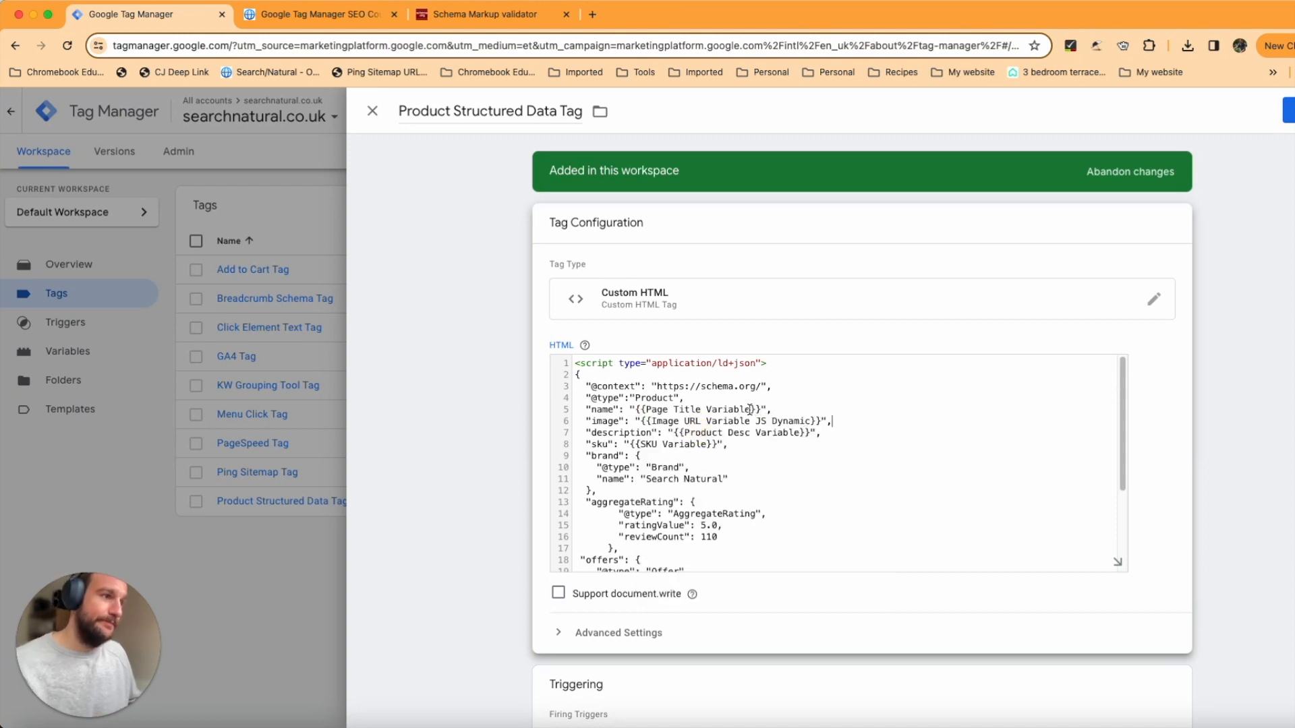
Examine the variable references in the script's name, image and description lines.
click(641, 421)
drag(774, 425, 778, 430)
click(834, 423)
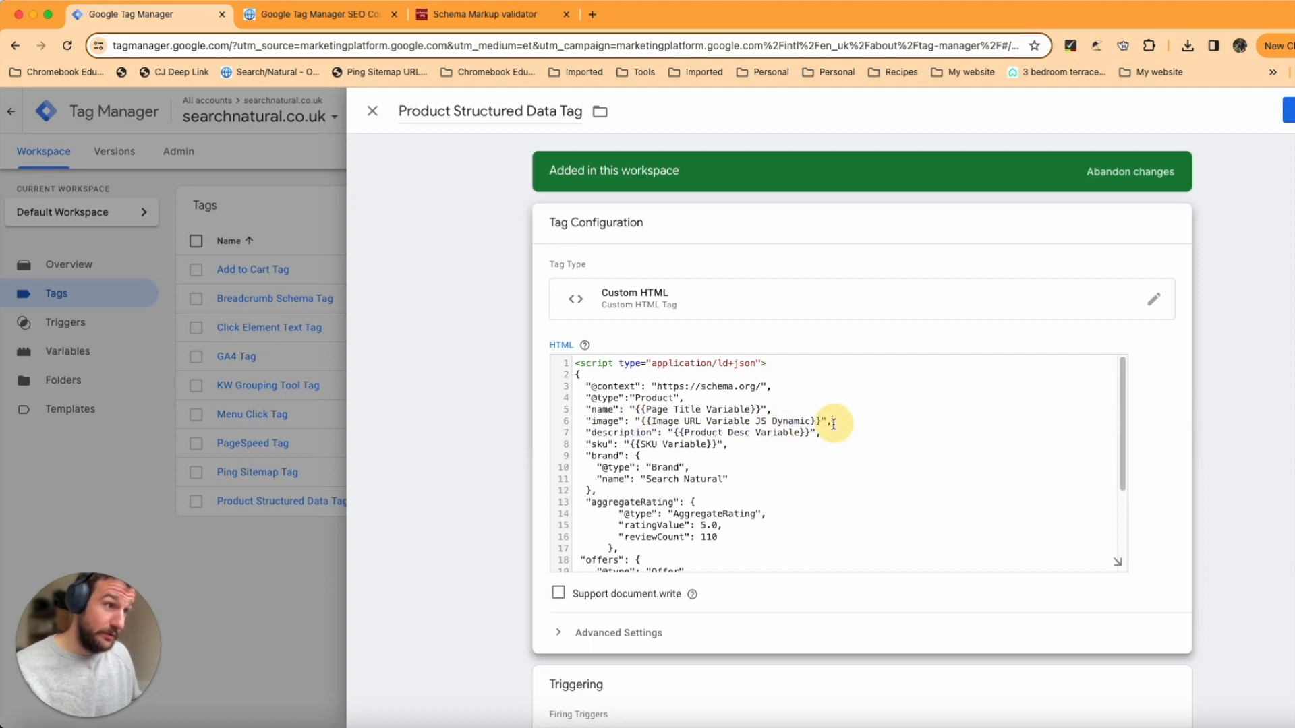
click(624, 428)
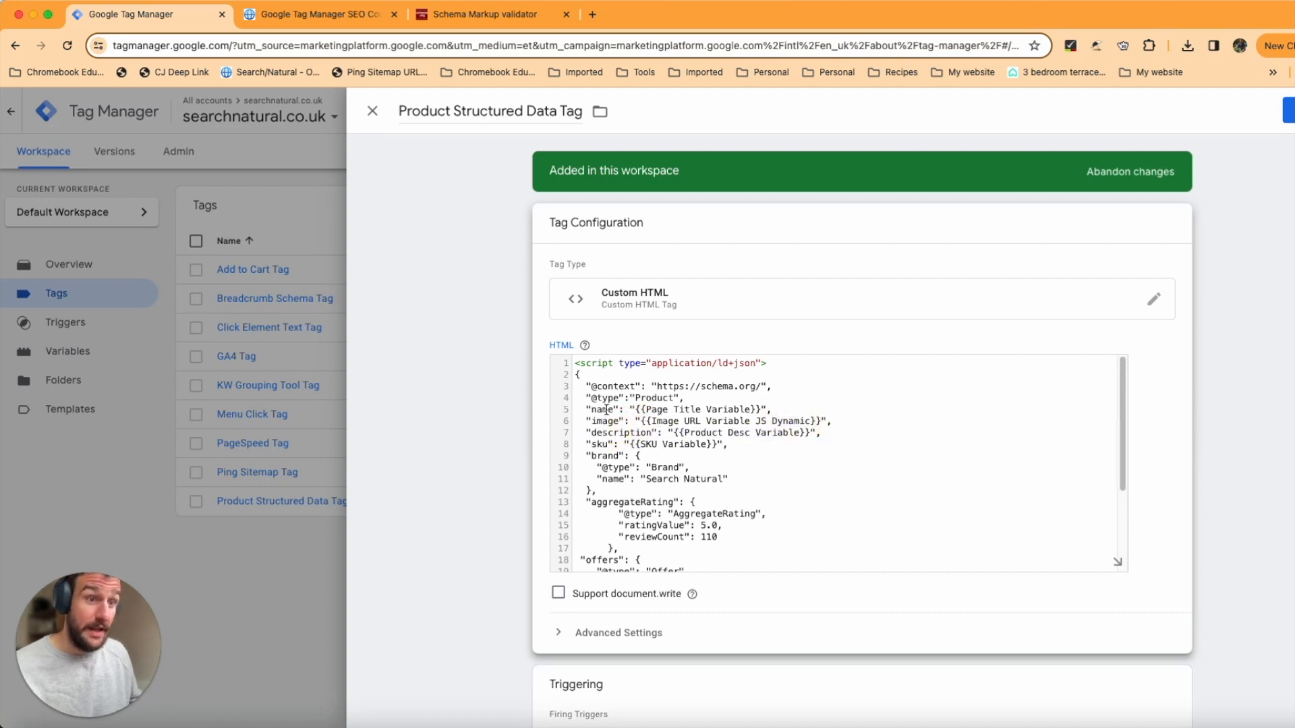
click(632, 419)
click(696, 433)
Examine the aggregateRating section's ratingValue and reviewCount lines and the price line in the offers section.
scroll(657, 442, down, 5)
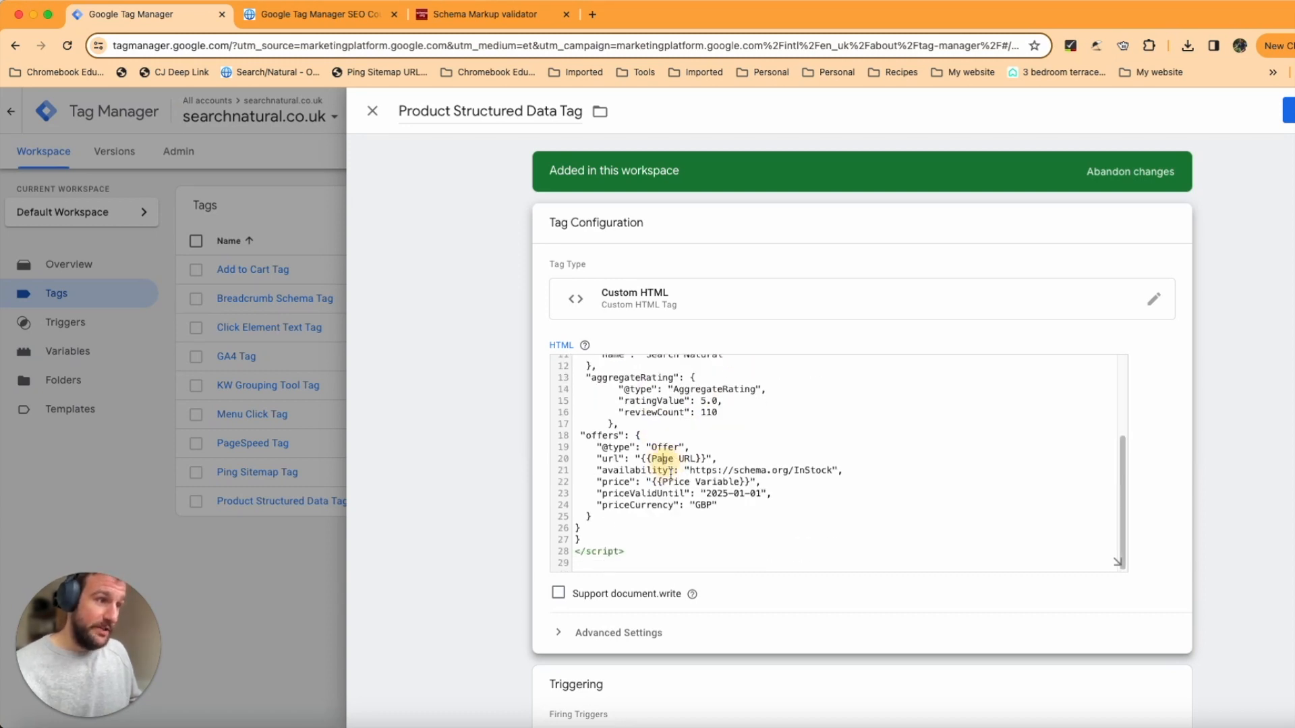
scroll(668, 475, up, 2)
click(701, 439)
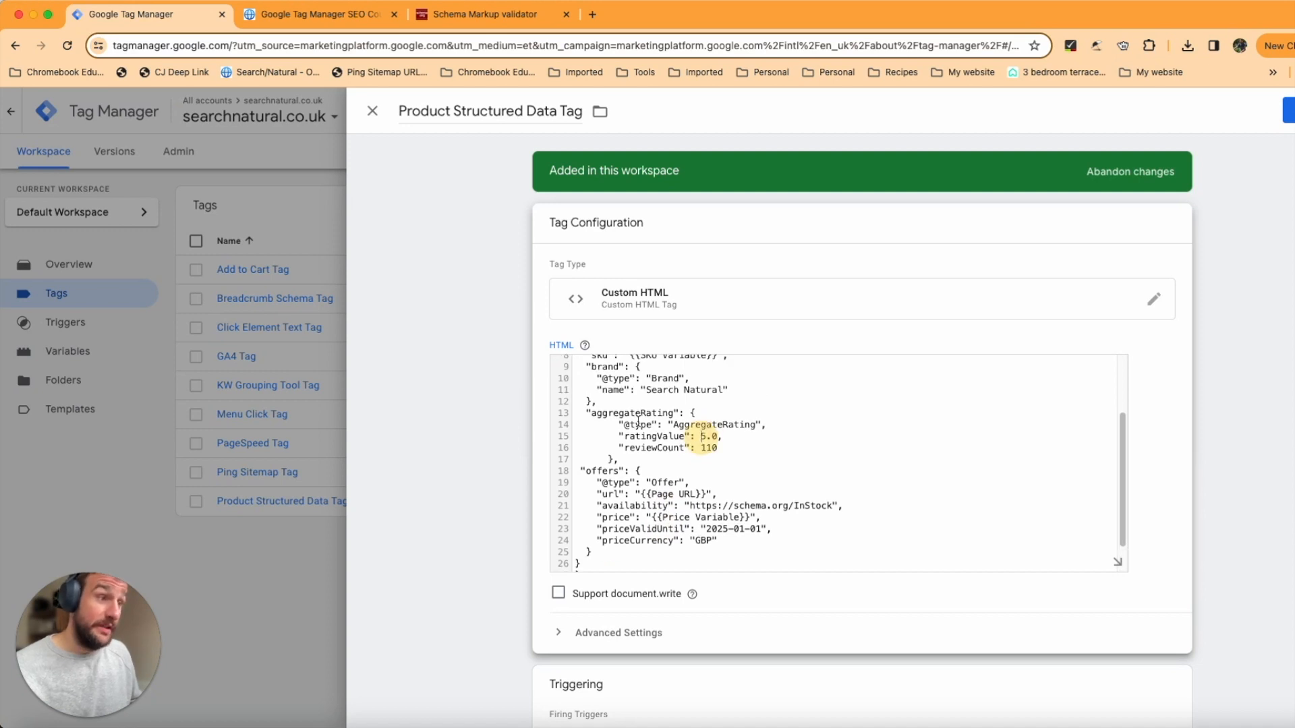
click(717, 447)
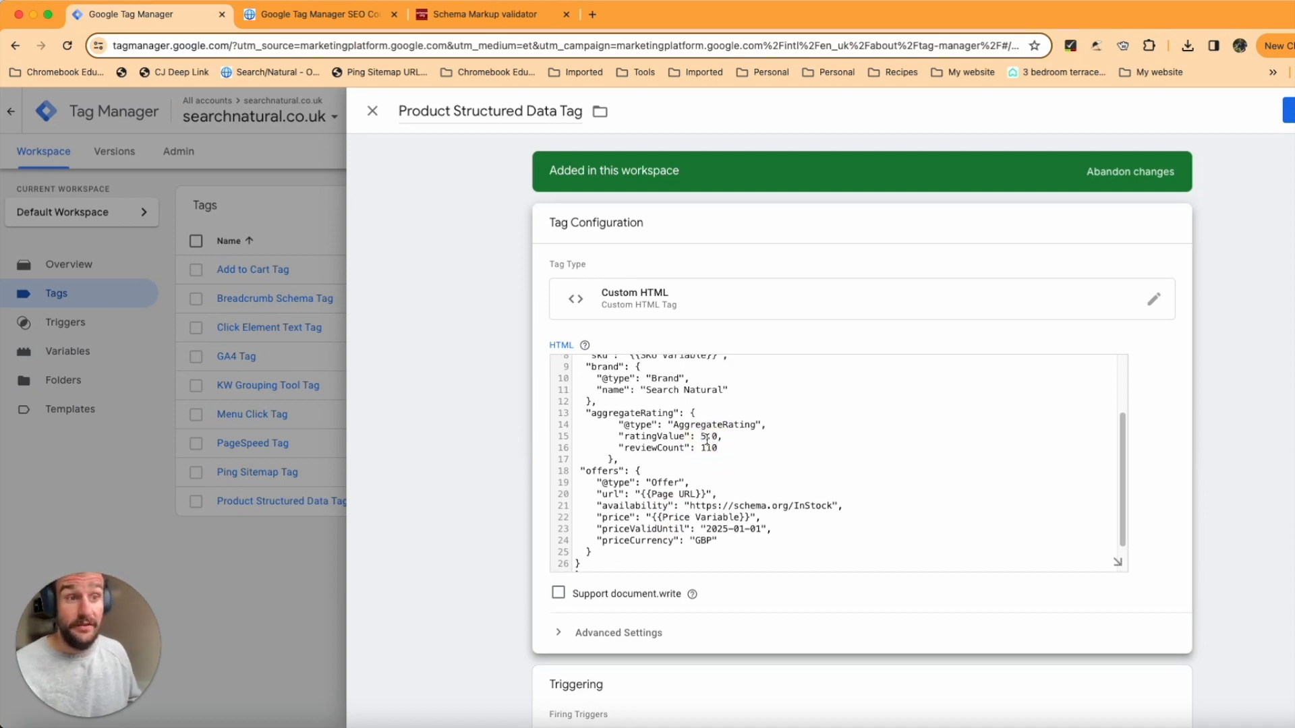
click(721, 437)
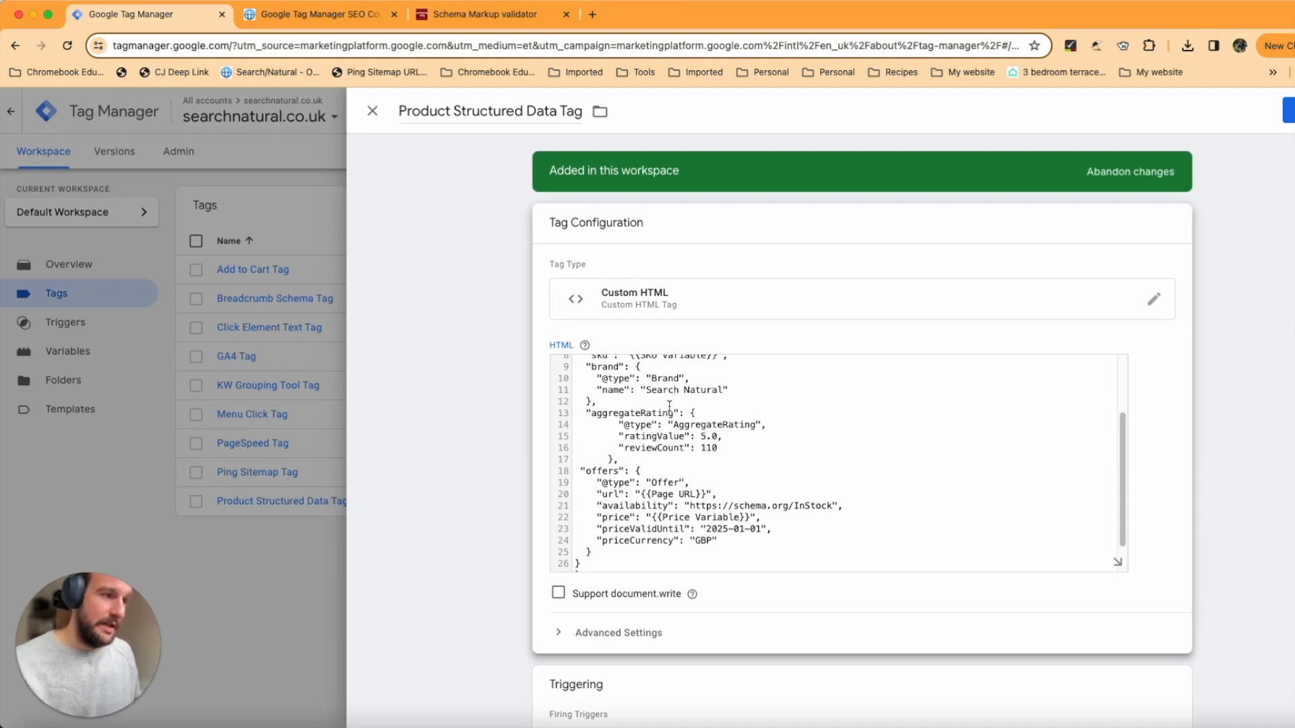
click(704, 410)
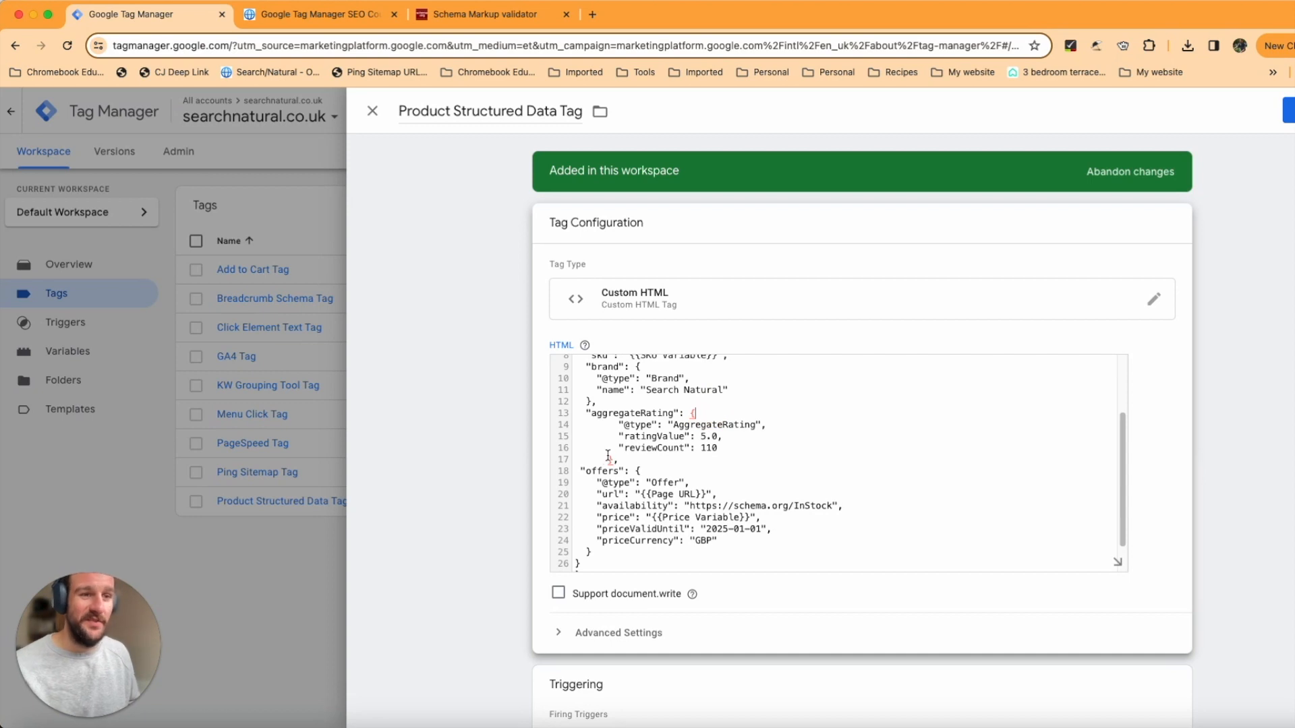
click(649, 455)
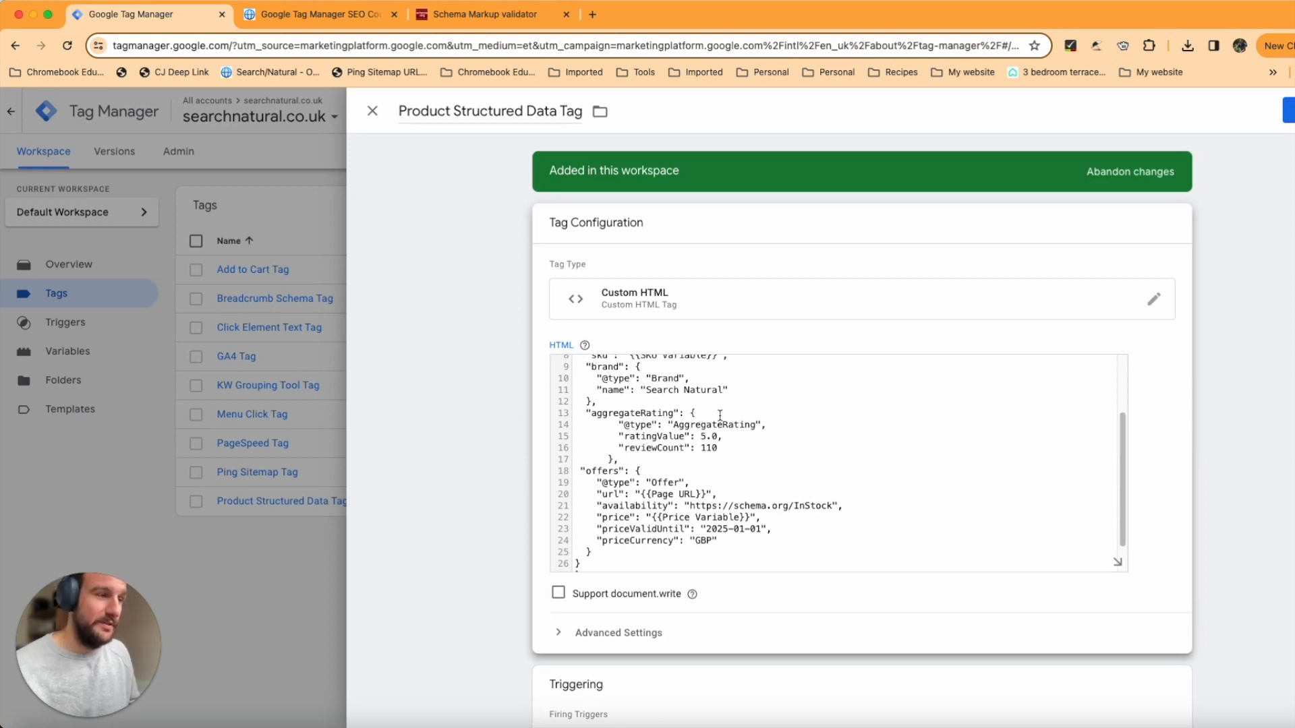
scroll(858, 395, down, 1)
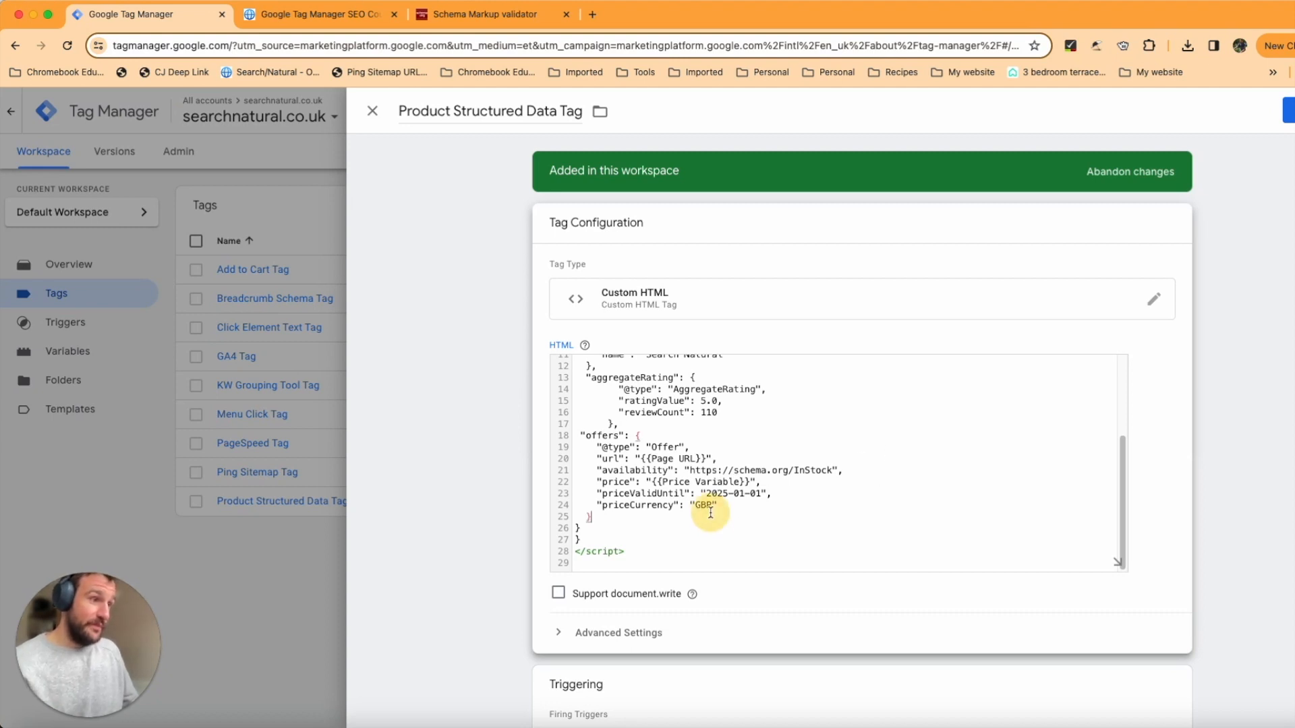
drag(764, 482, 619, 483)
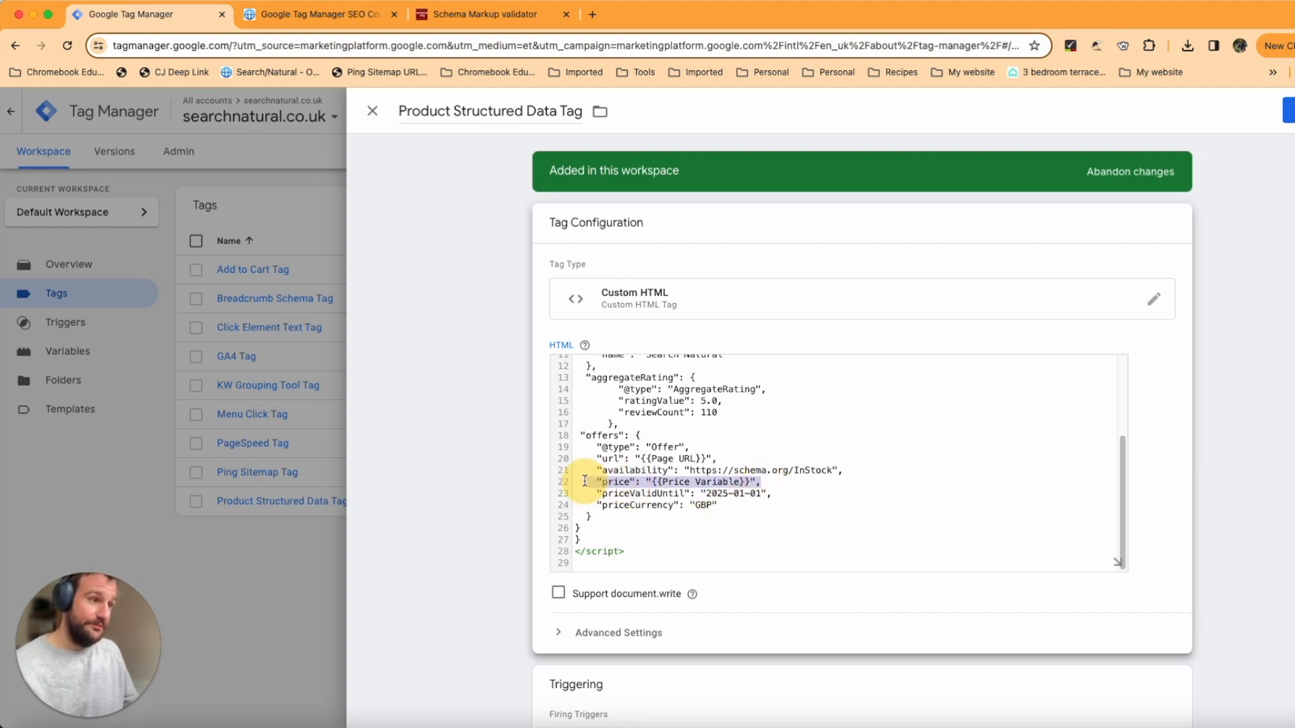
click(792, 489)
scroll(788, 466, up, 3)
scroll(788, 467, up, 1)
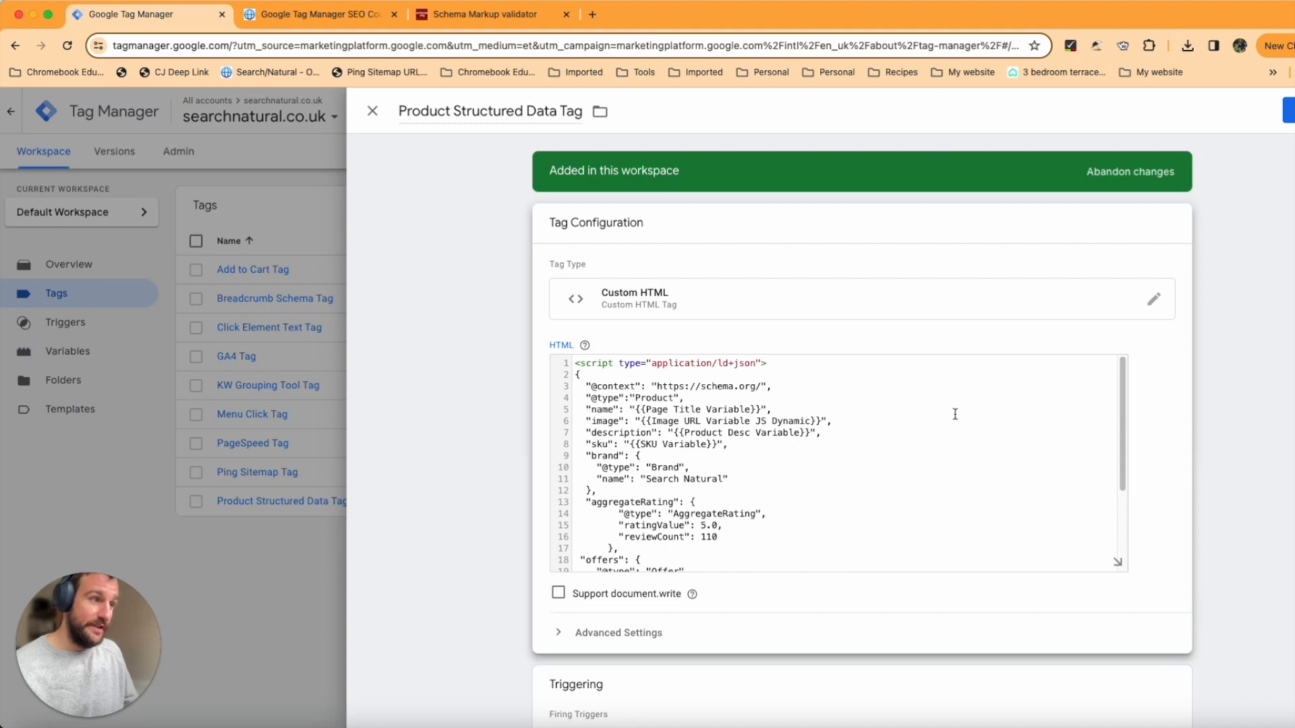
Save the Product Structured Data Tag and reopen its configuration for editing.
click(1288, 110)
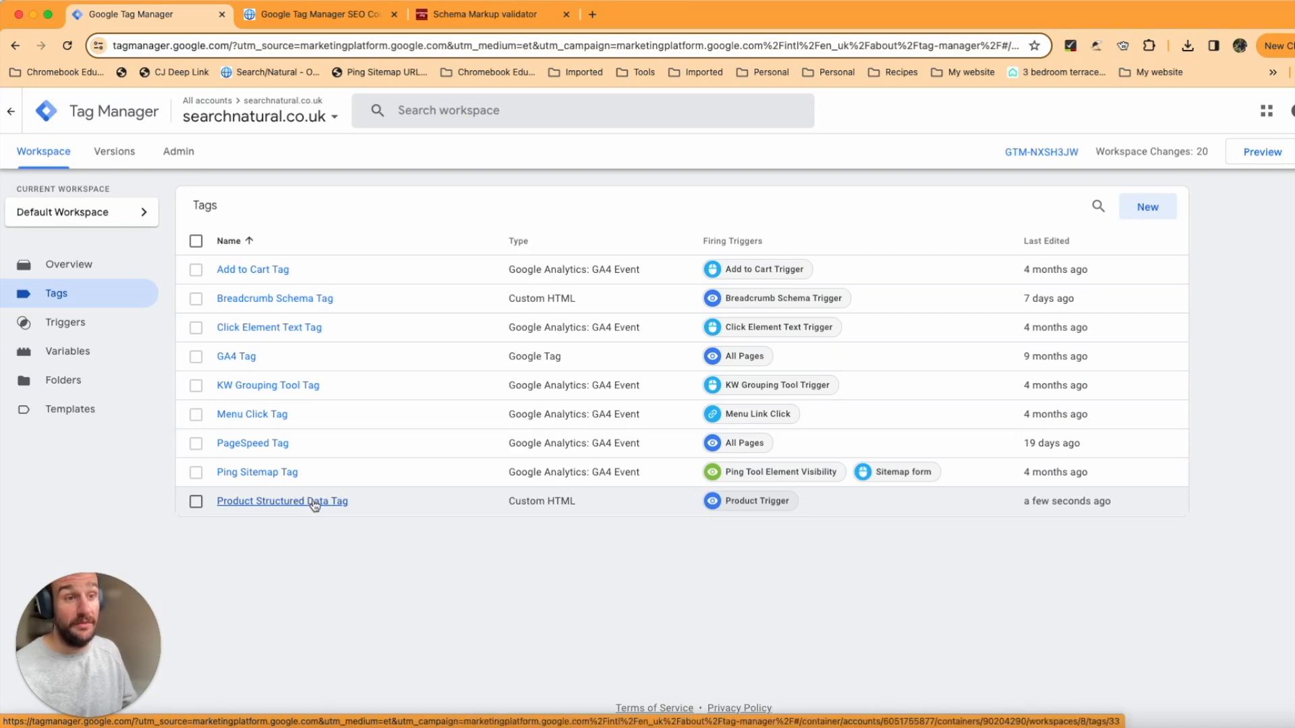
click(314, 503)
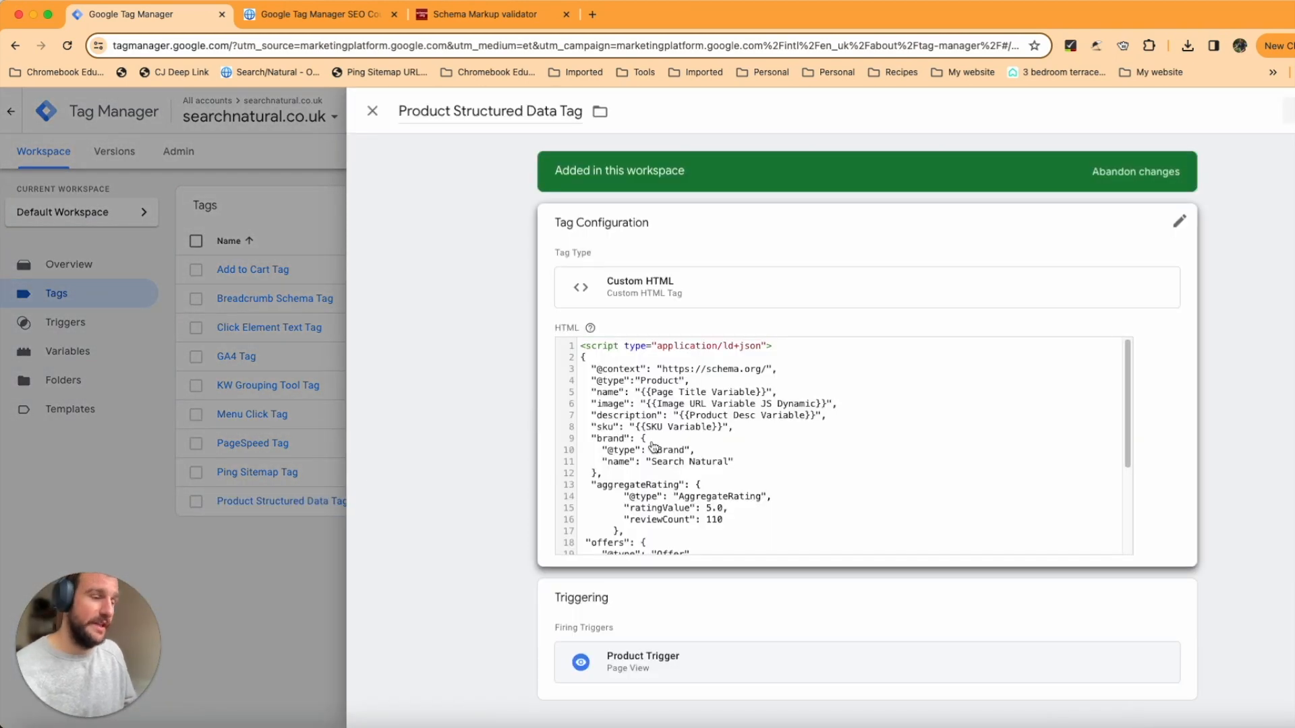
click(929, 425)
Examine the priceValidUntil line in the offers section of the product script.
scroll(936, 406, down, 3)
click(816, 537)
drag(805, 493, 579, 490)
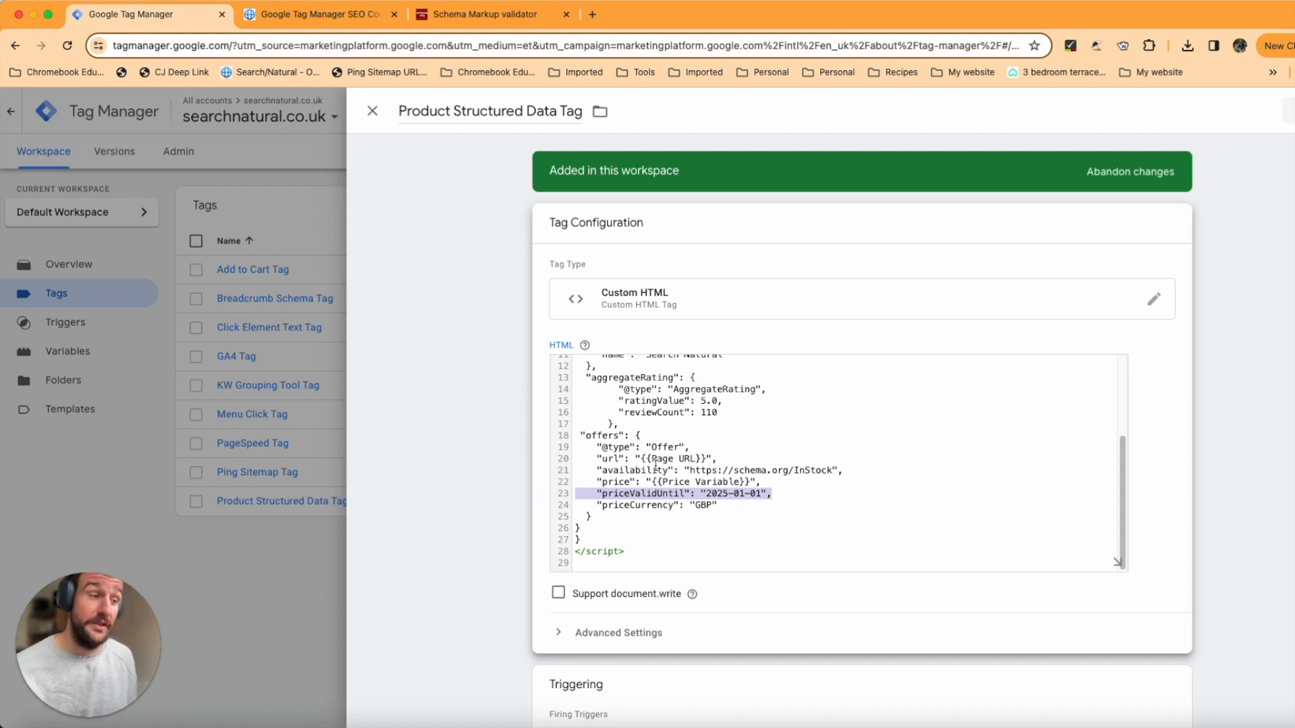
click(789, 499)
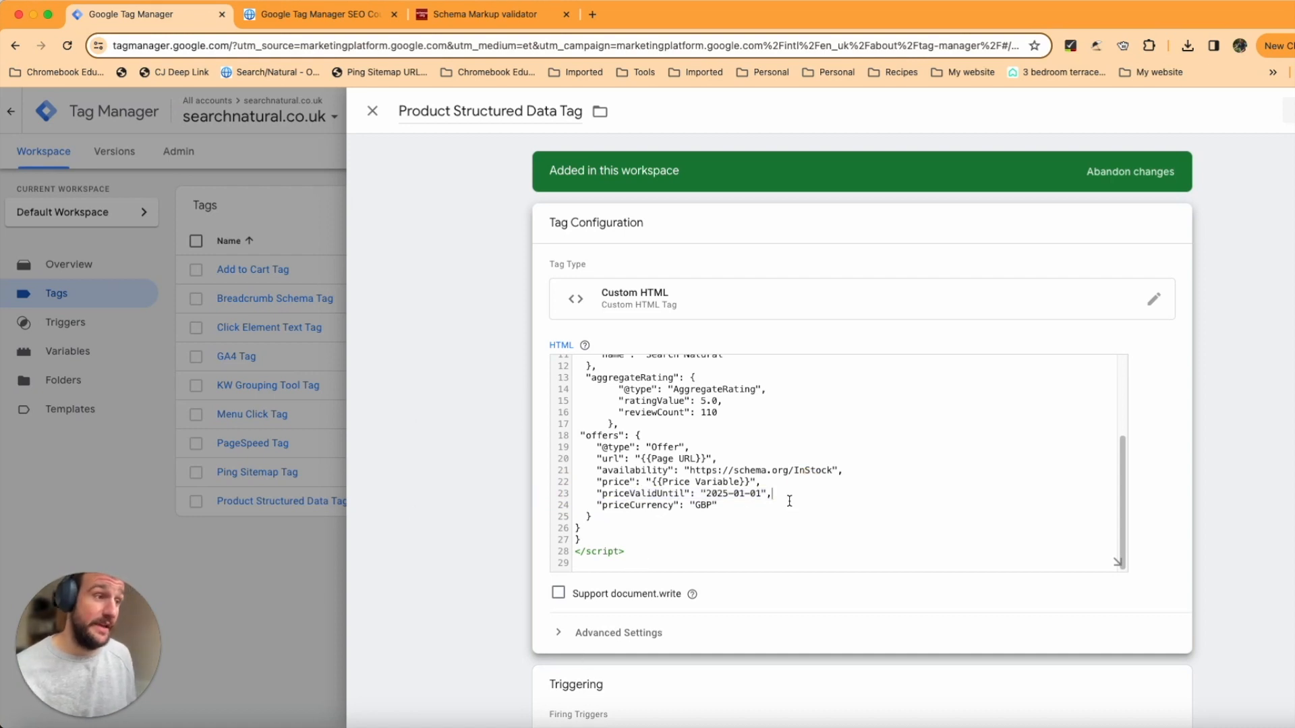
drag(798, 493, 577, 493)
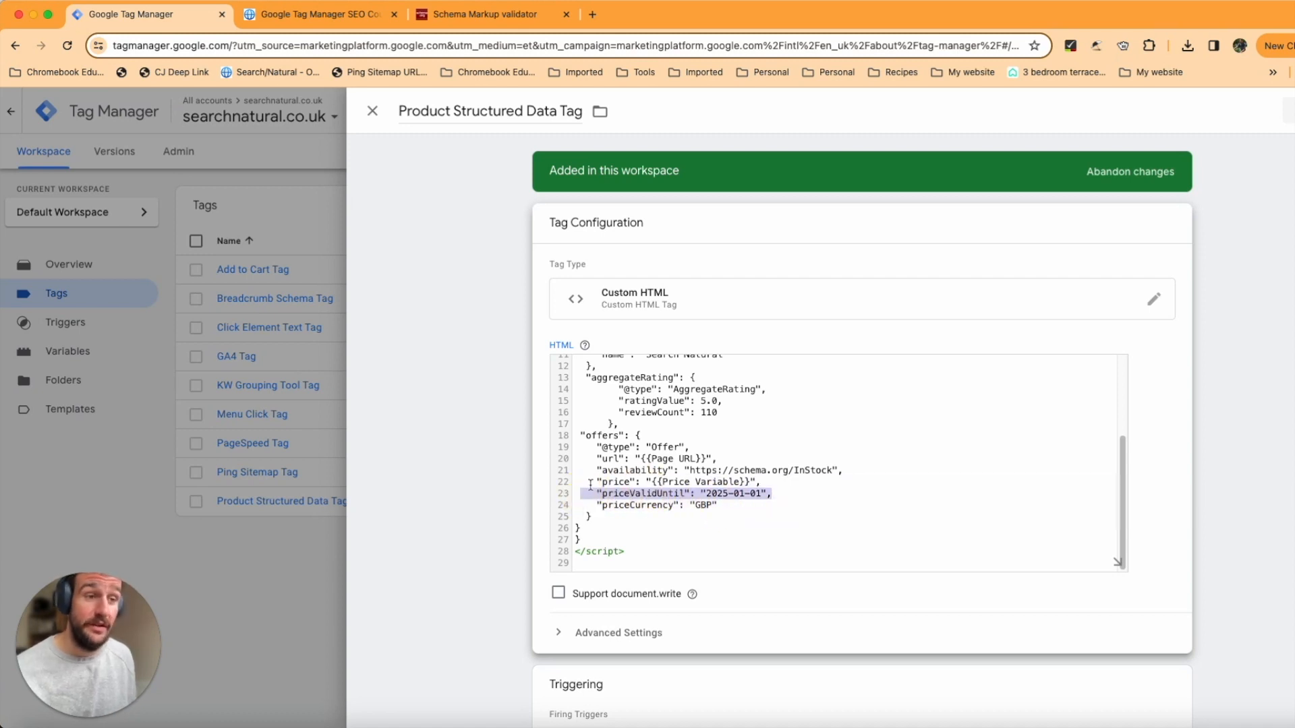
click(808, 502)
click(792, 495)
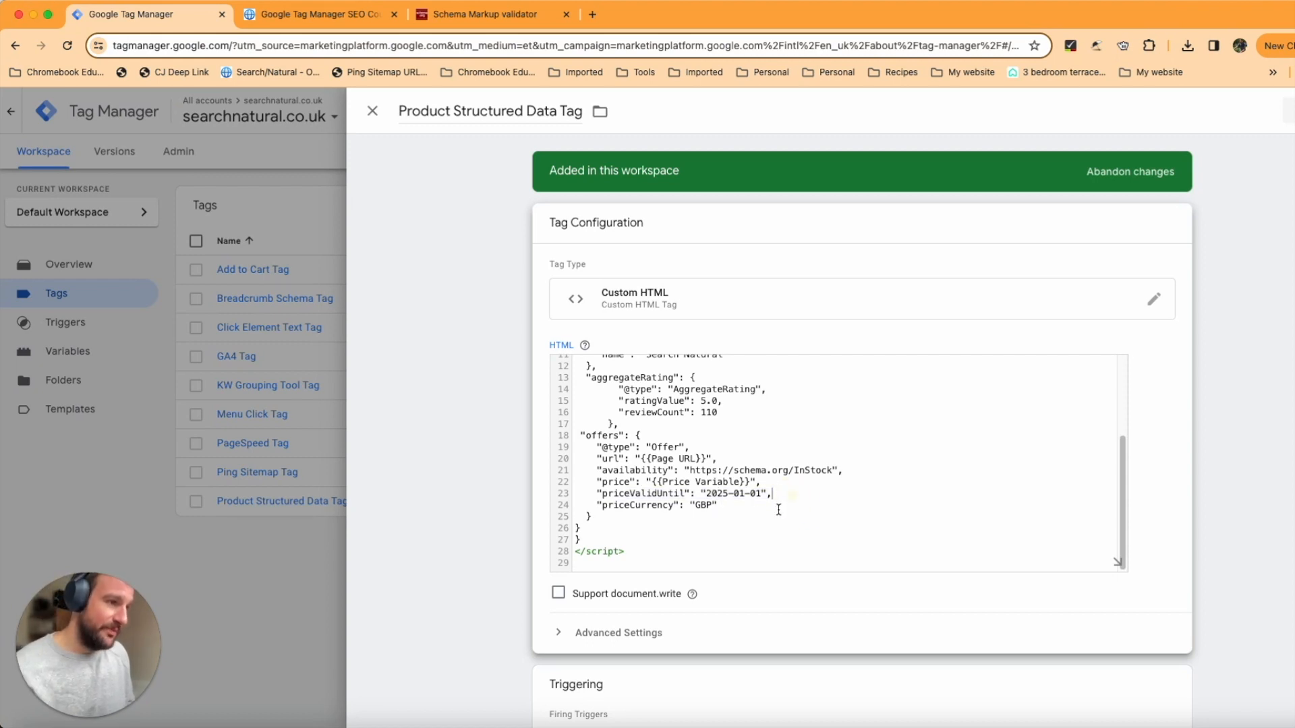
Examine the fixed priceValidUntil date and priceCurrency value in the product script and close the tag.
drag(760, 496, 706, 497)
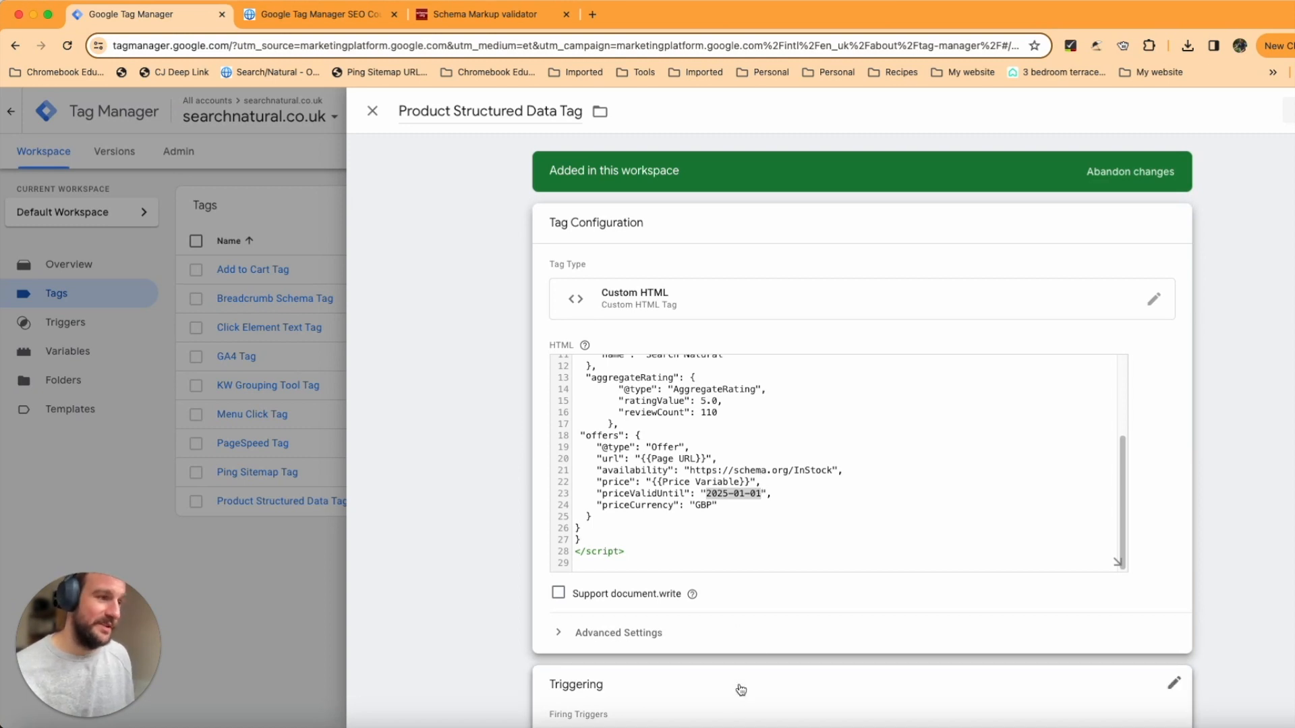
scroll(717, 501, down, 1)
scroll(729, 462, up, 1)
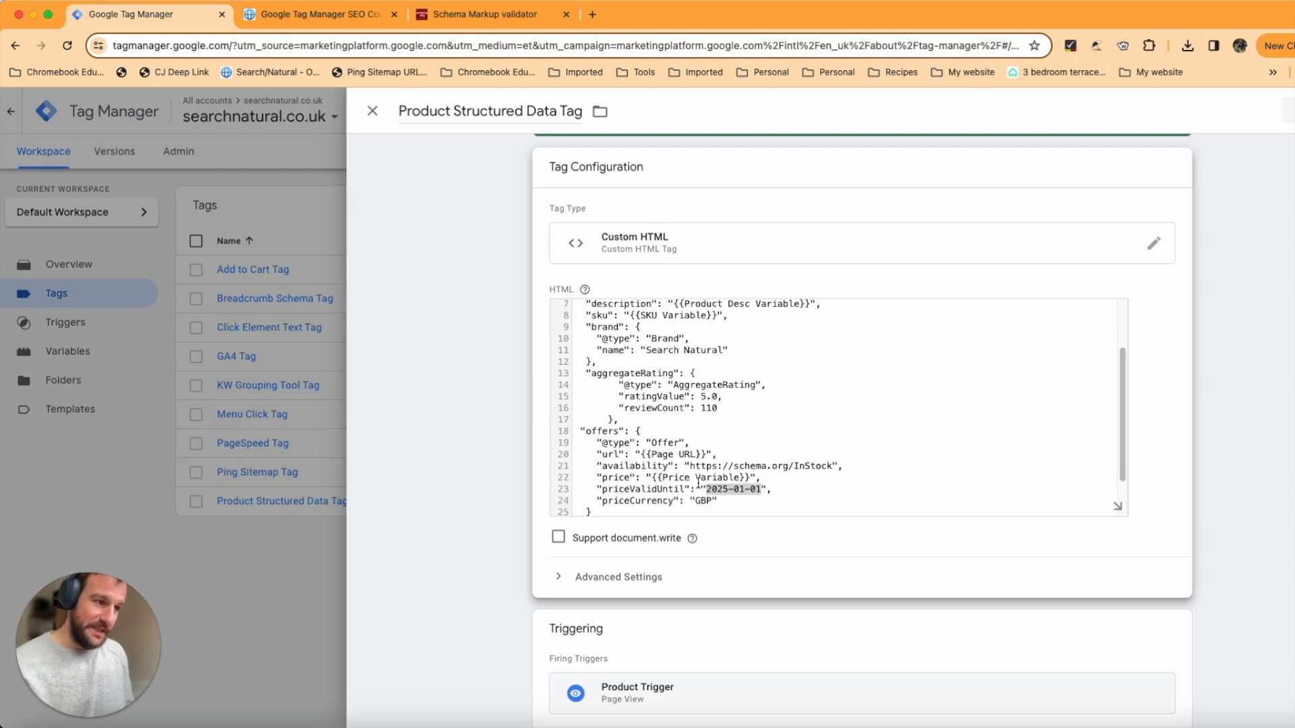
double_click(703, 501)
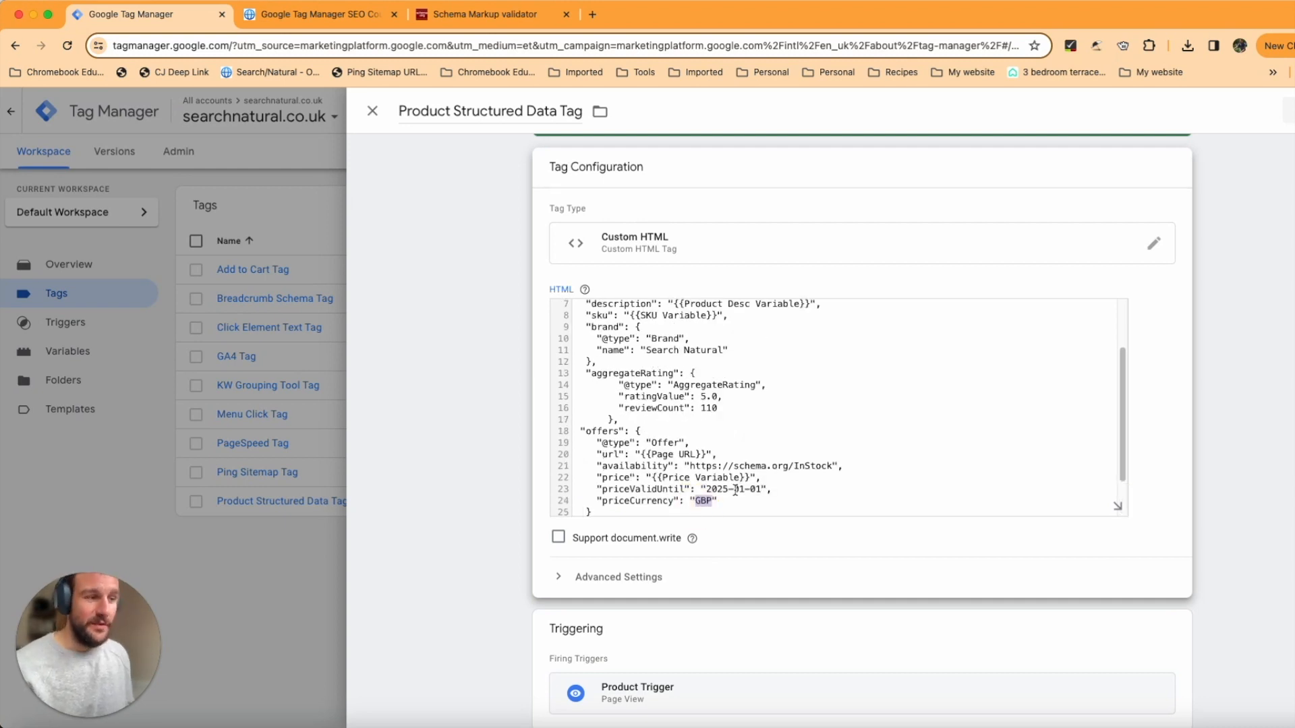
scroll(736, 457, up, 2)
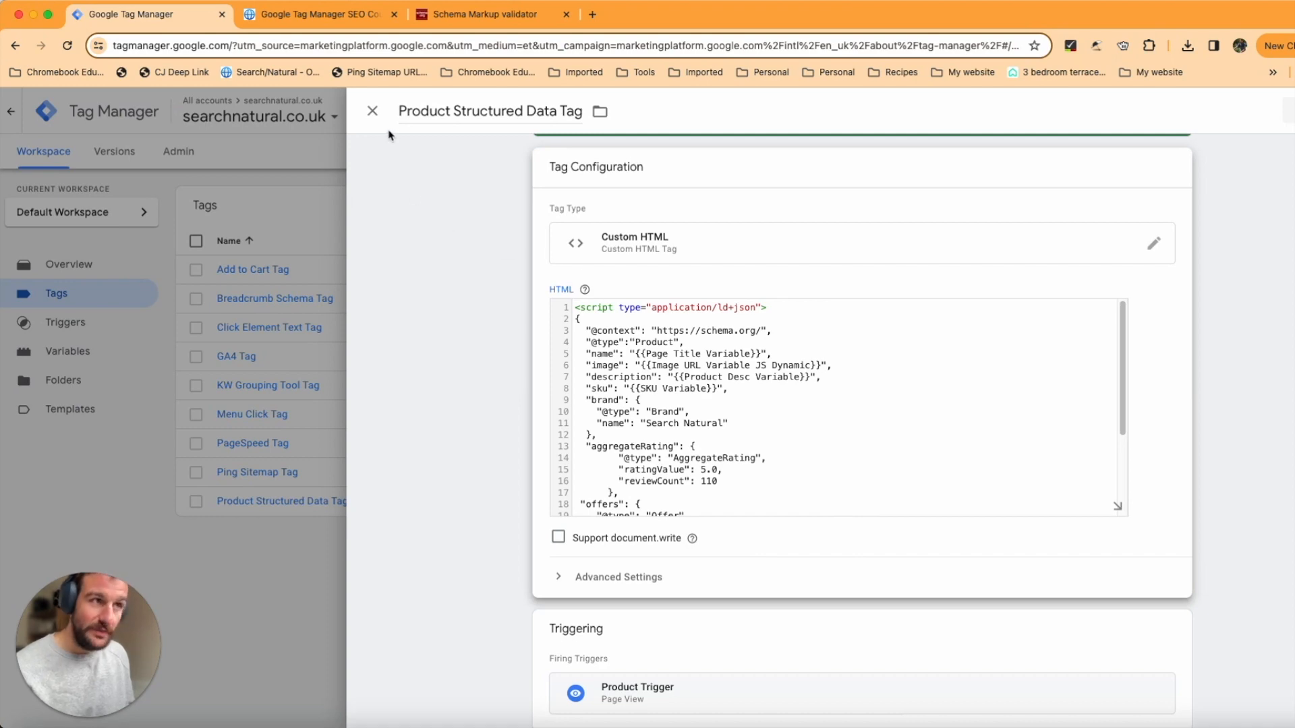
click(375, 113)
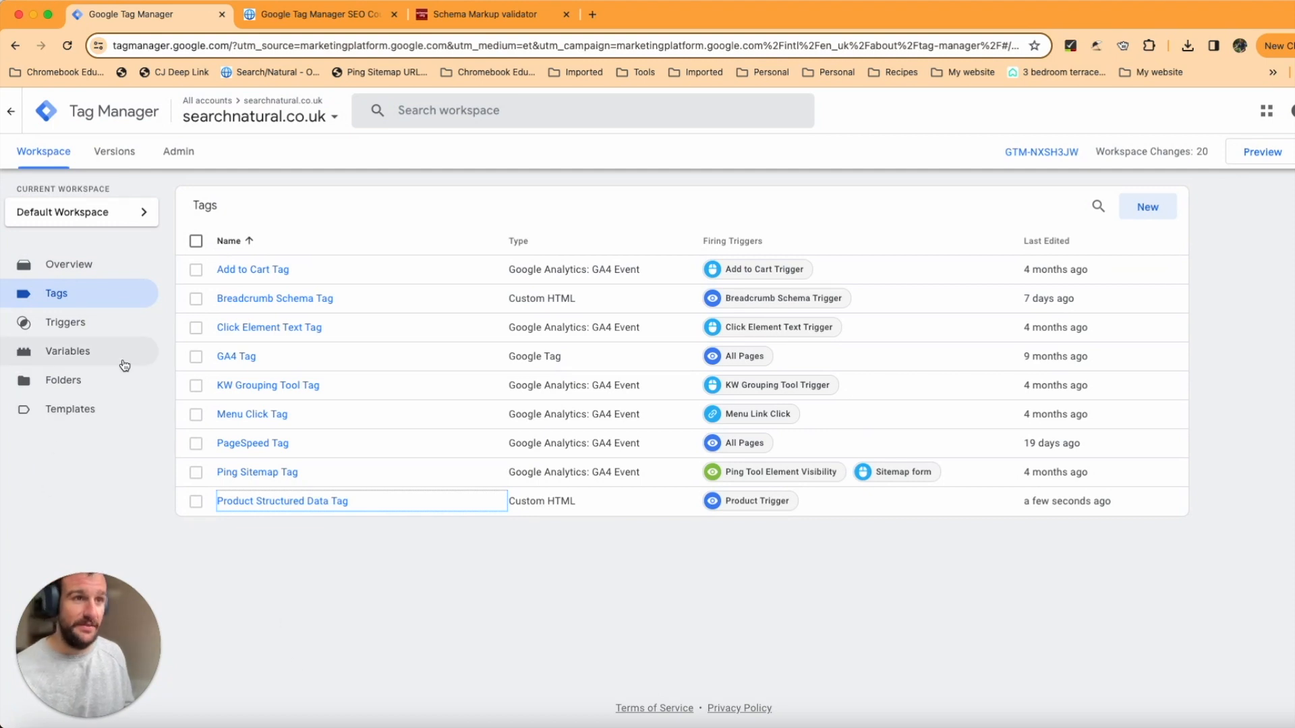
Open the Product Trigger from the workspace's triggers, examine its Page View type and Page URL firing condition, and close it.
click(128, 324)
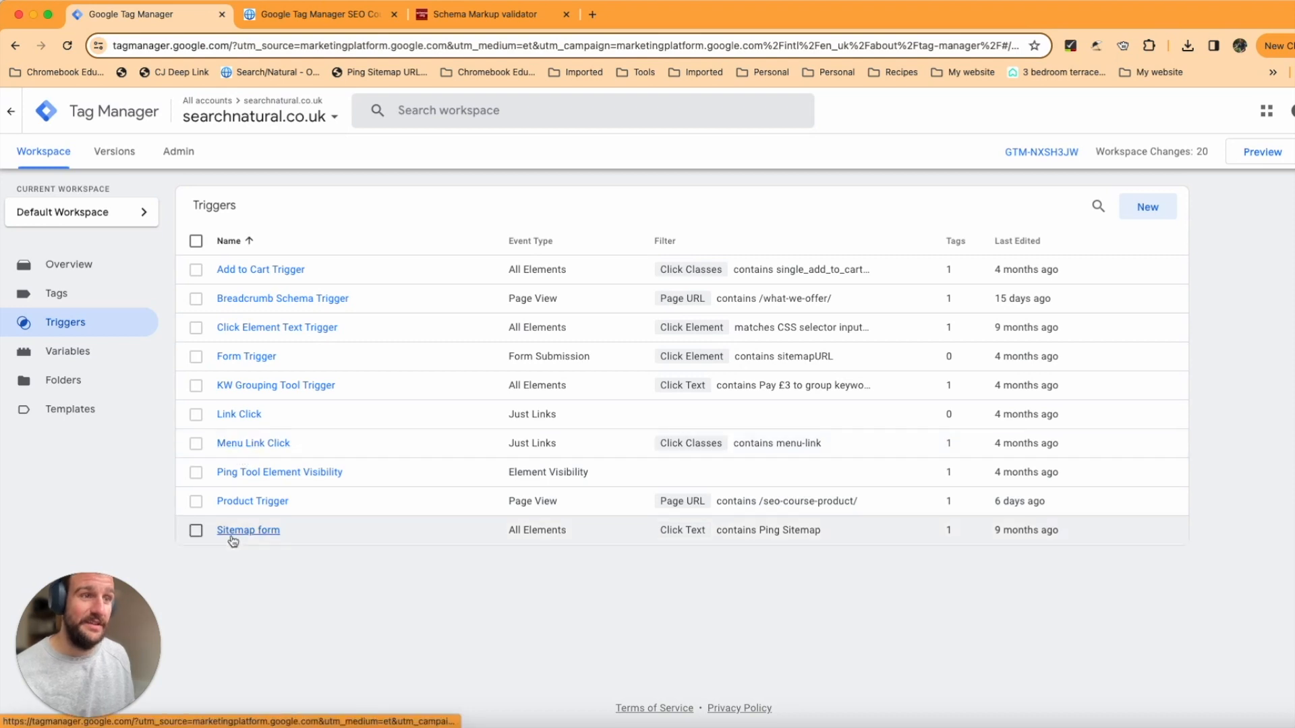
click(253, 502)
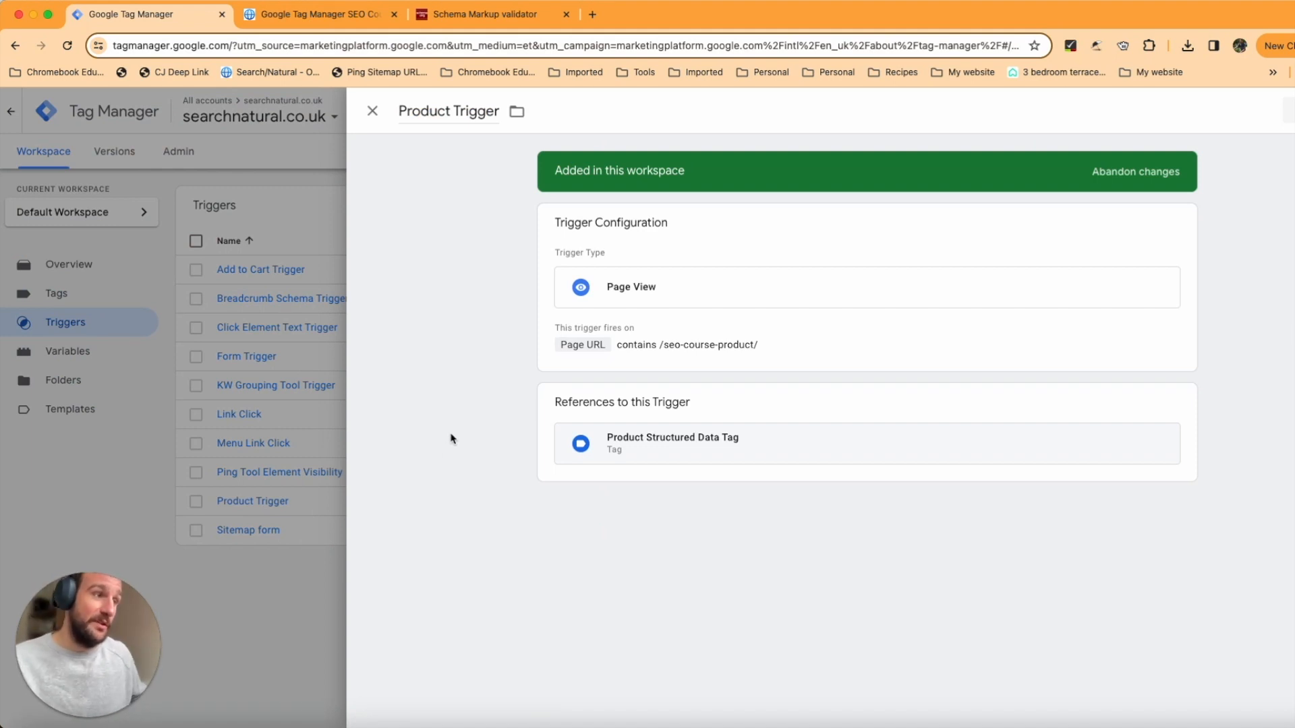
click(1170, 233)
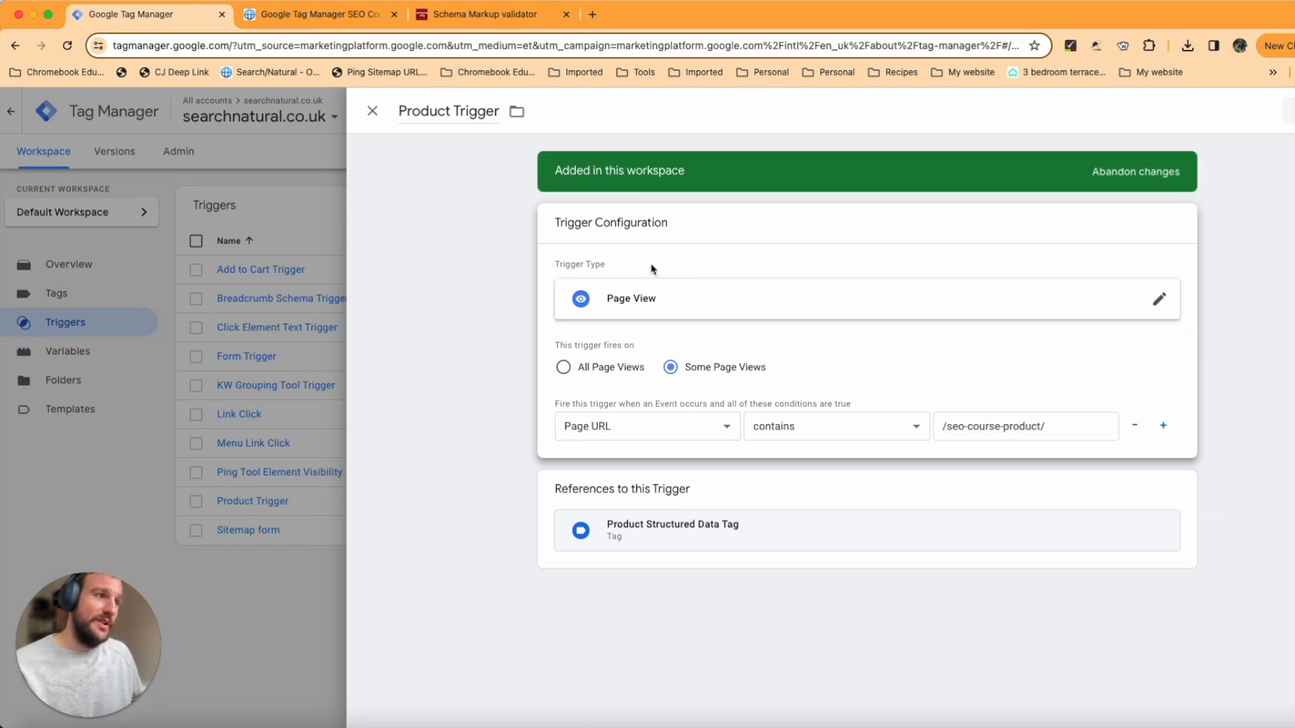
double_click(447, 118)
click(512, 111)
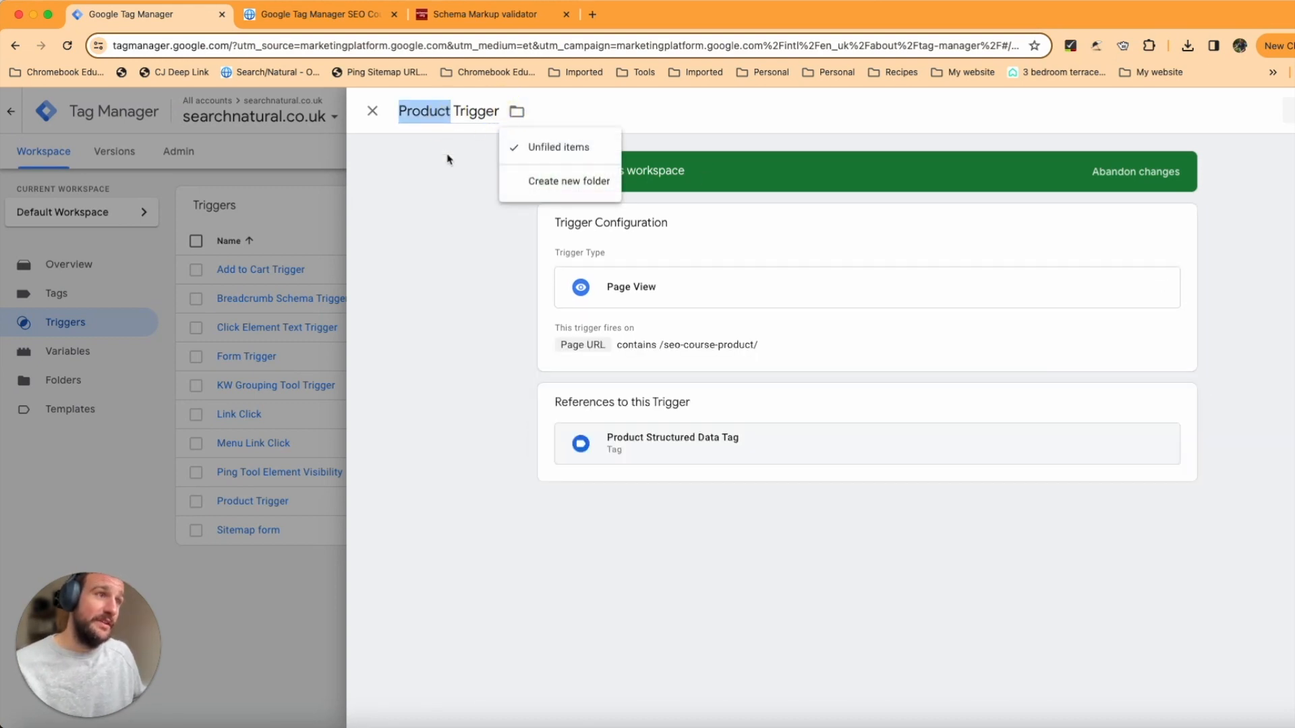
click(425, 178)
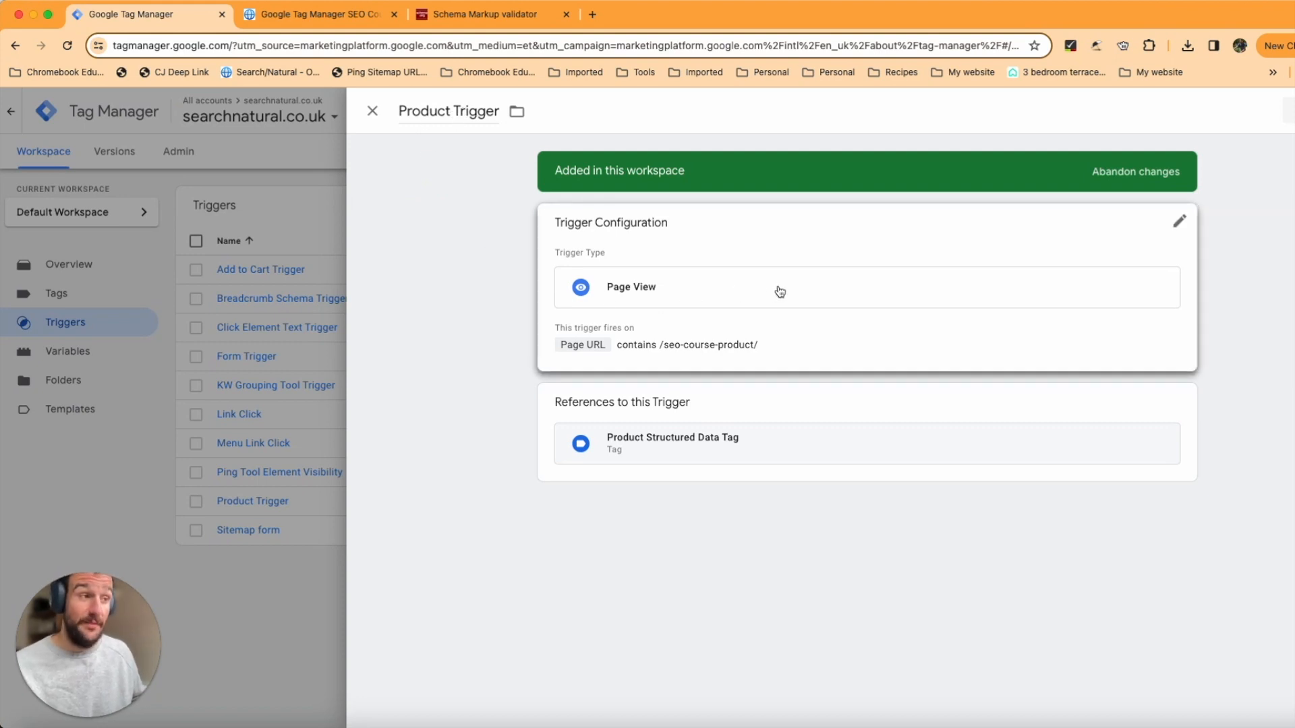
click(1146, 223)
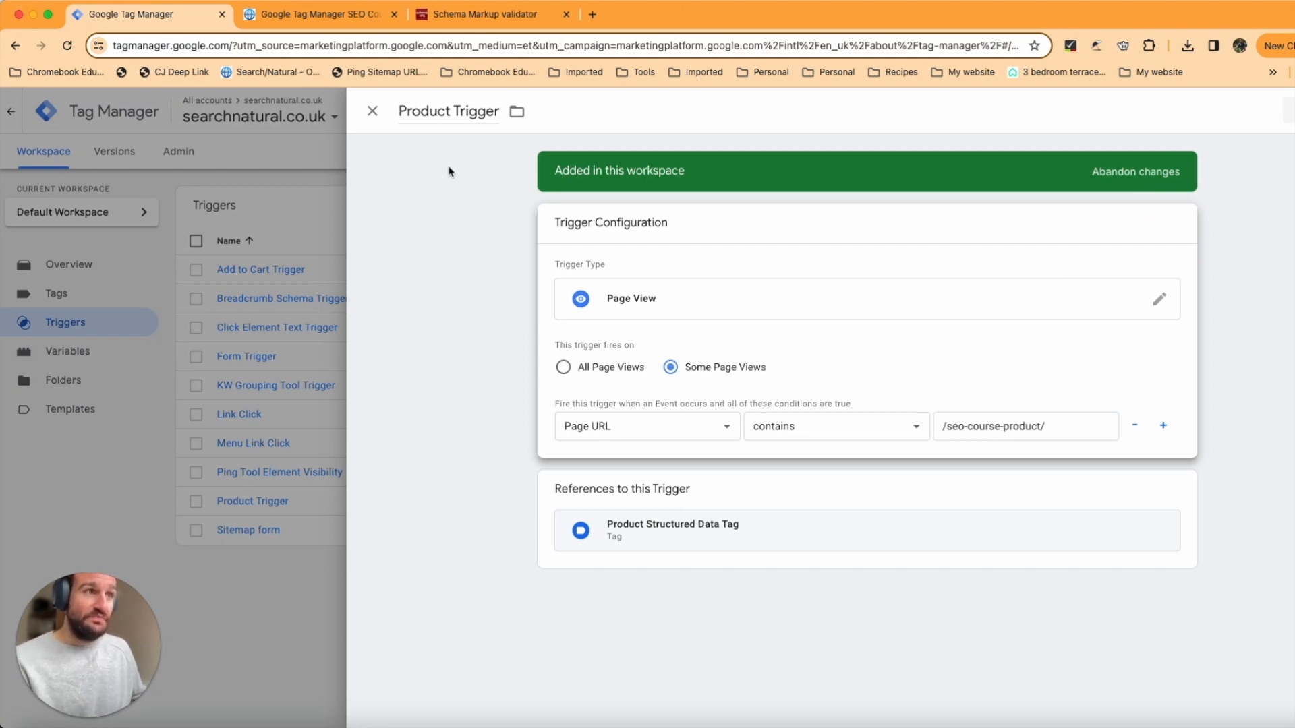
click(373, 112)
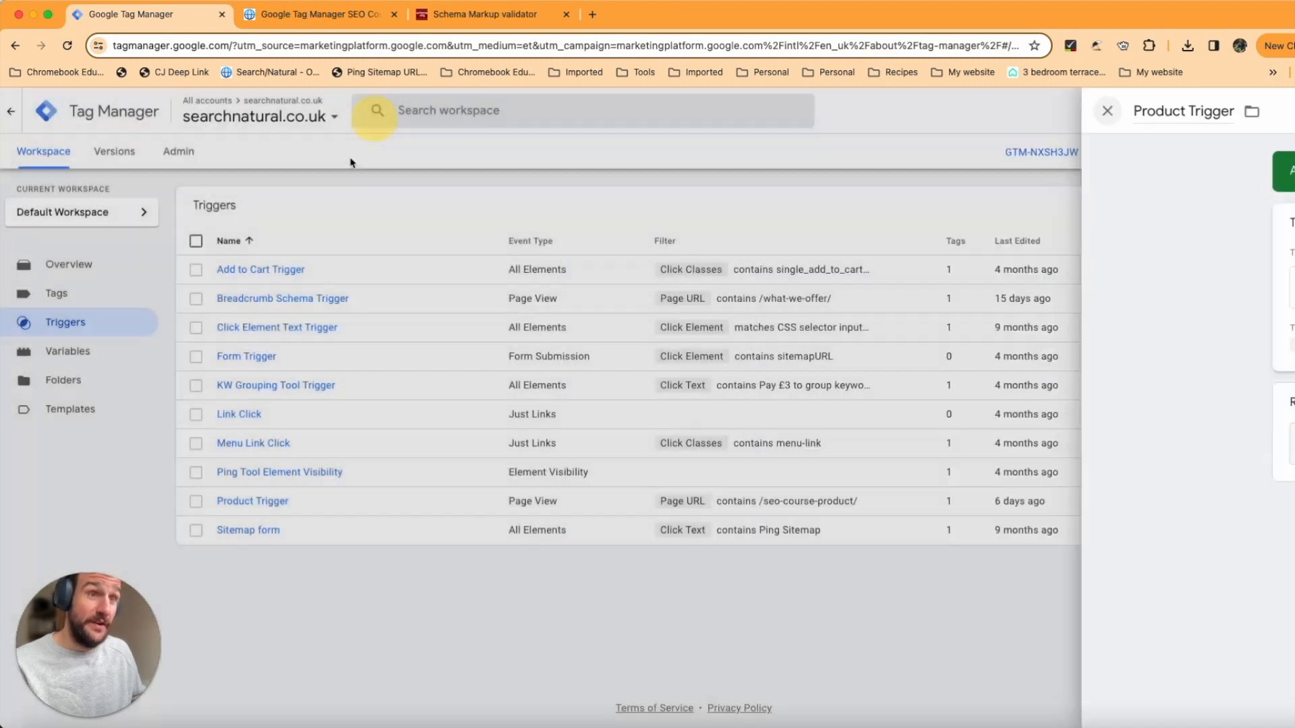
Remove and reassign the Product Trigger as the firing trigger of the Product Structured Data Tag and save the tag.
click(108, 297)
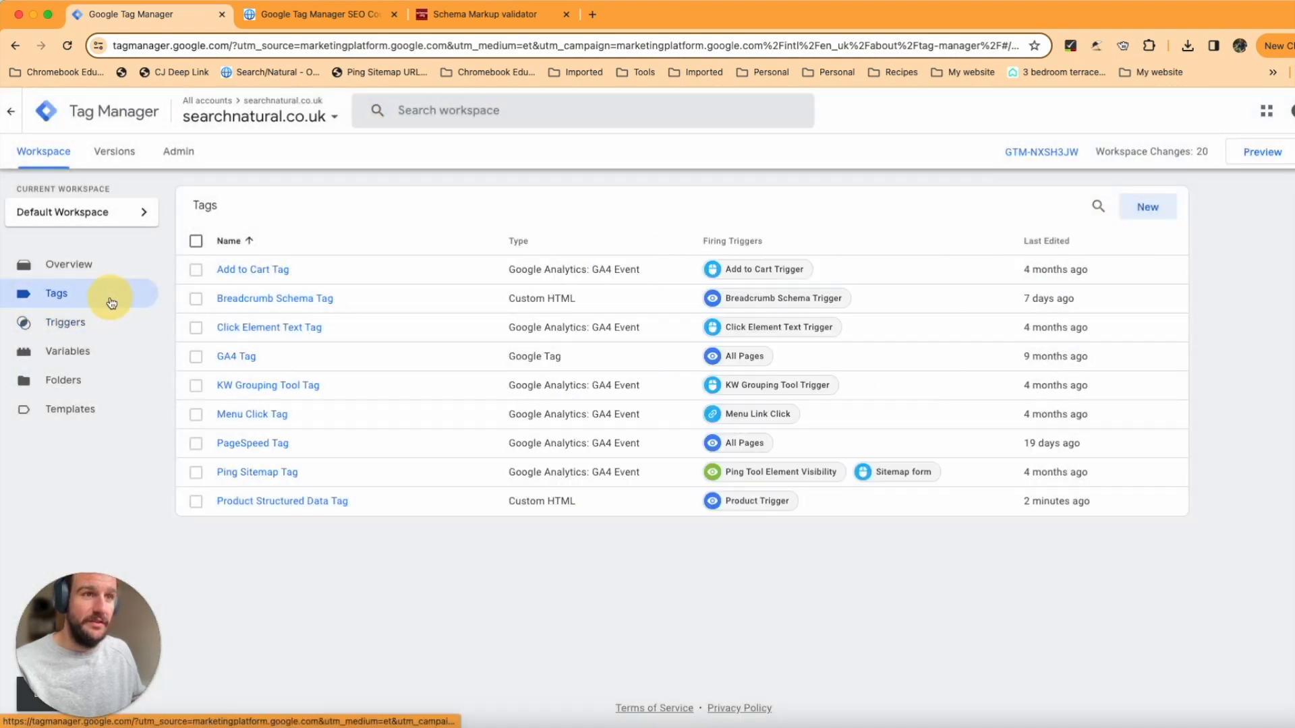
click(272, 501)
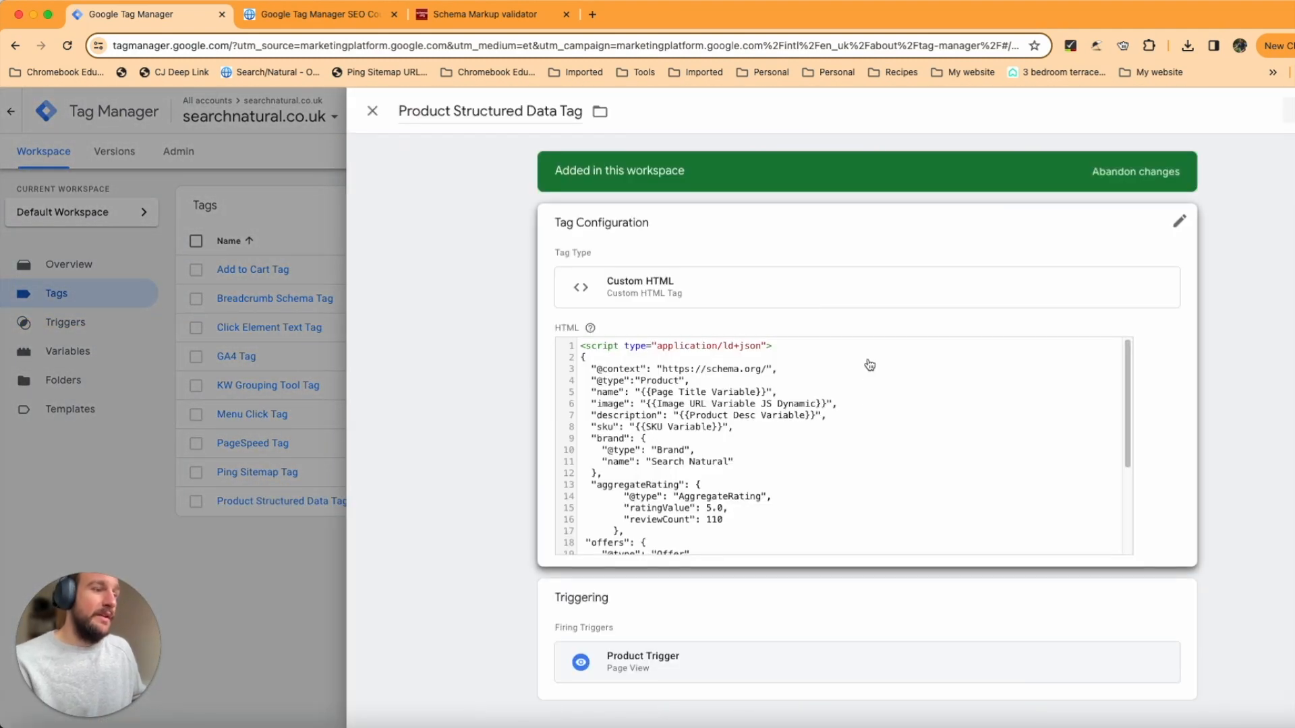
click(1062, 610)
scroll(829, 612, down, 1)
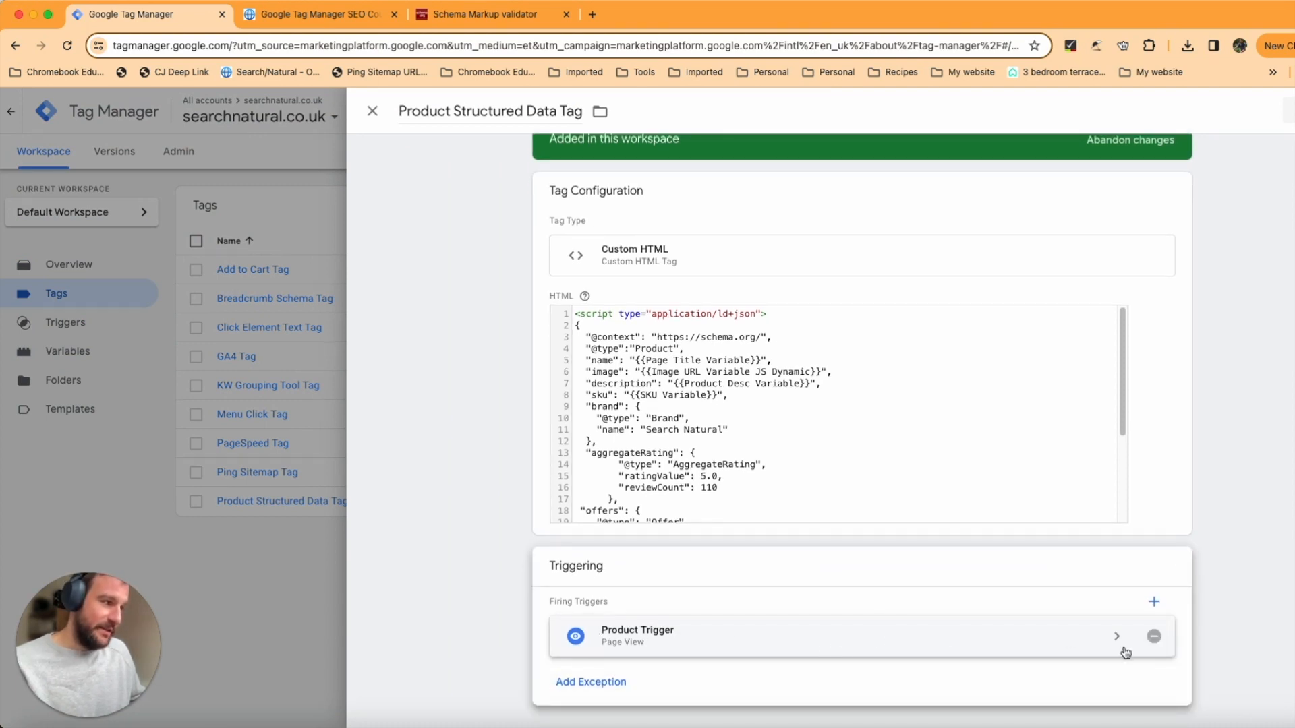
click(1154, 636)
click(1142, 631)
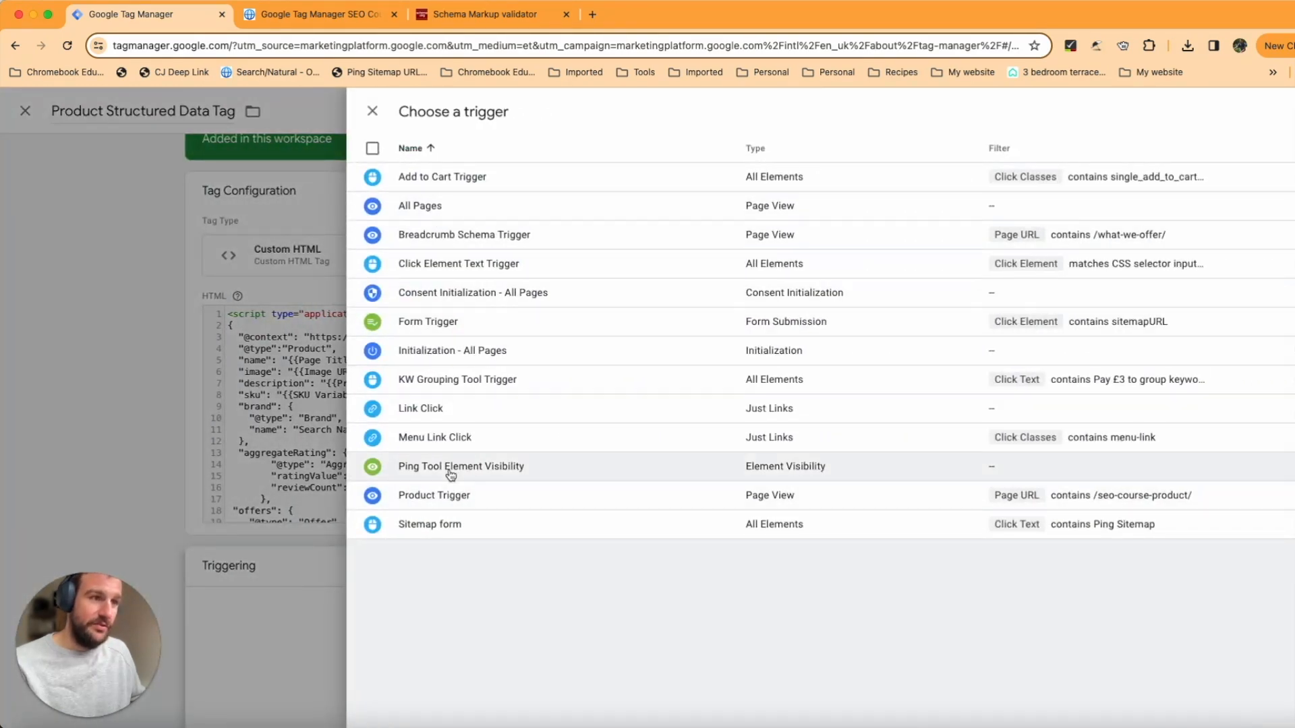
click(427, 498)
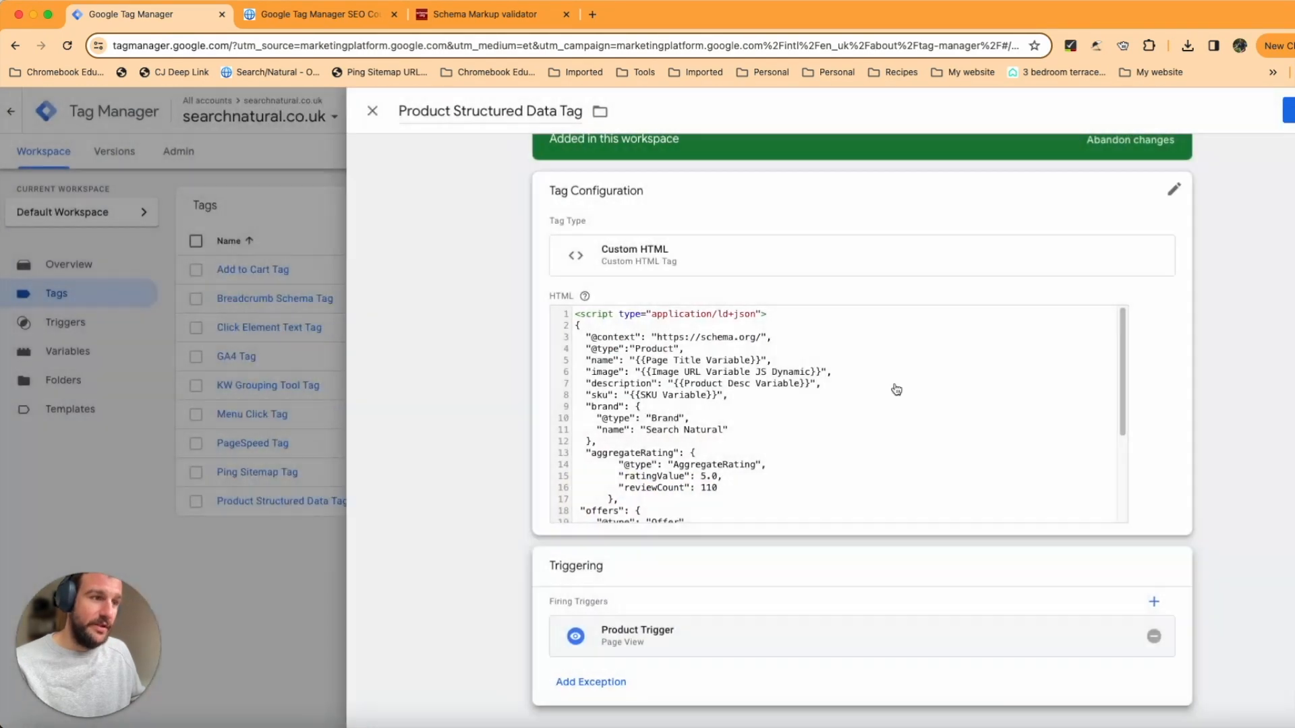
click(1292, 119)
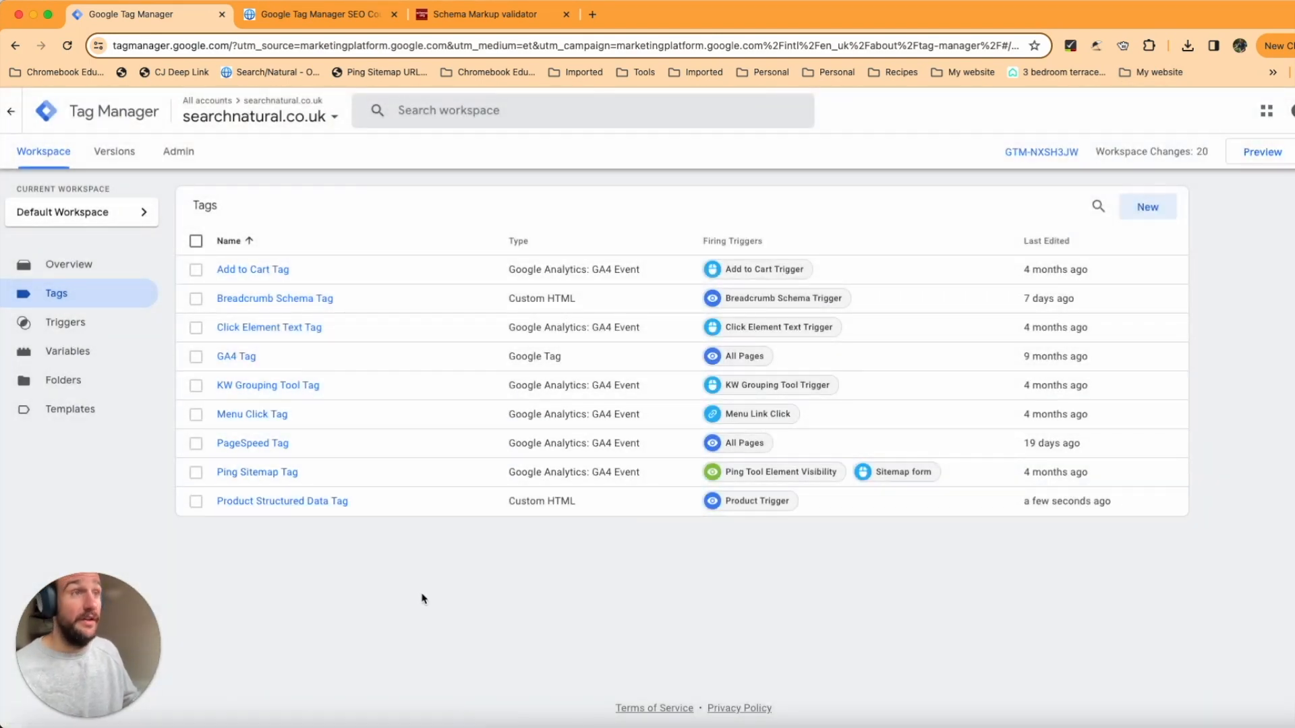
click(1237, 162)
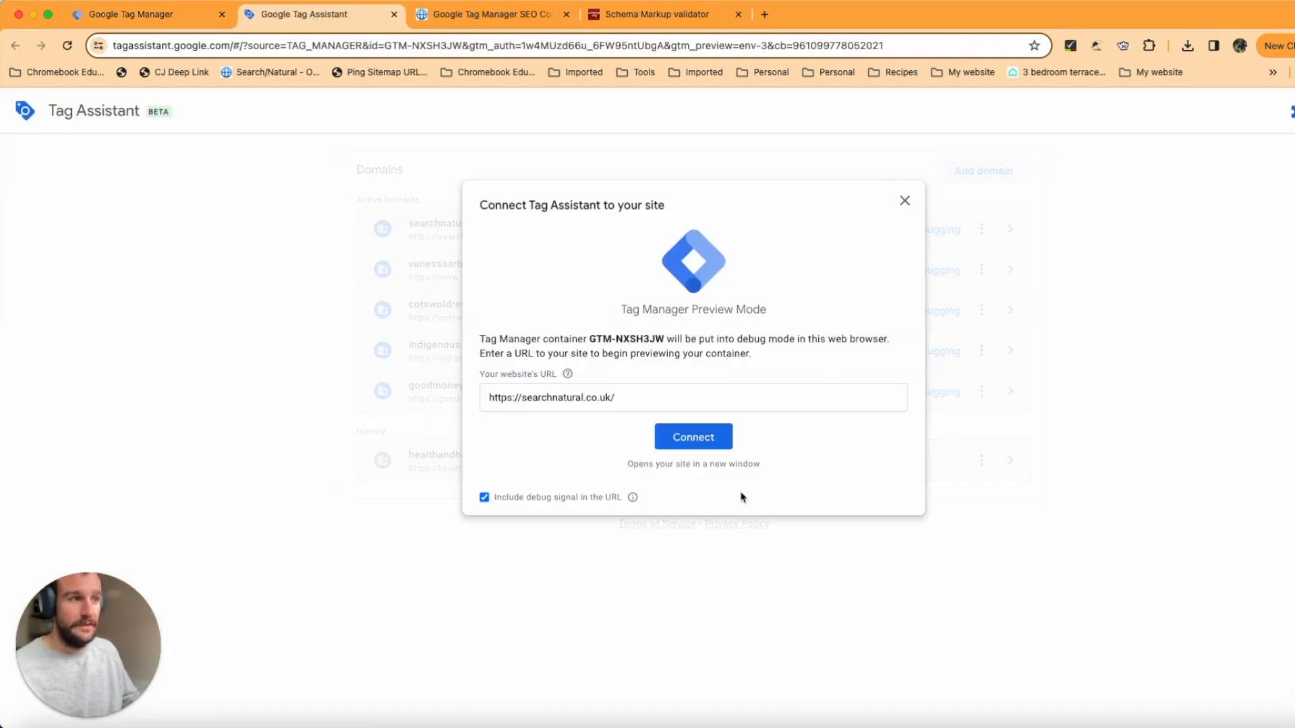
click(655, 389)
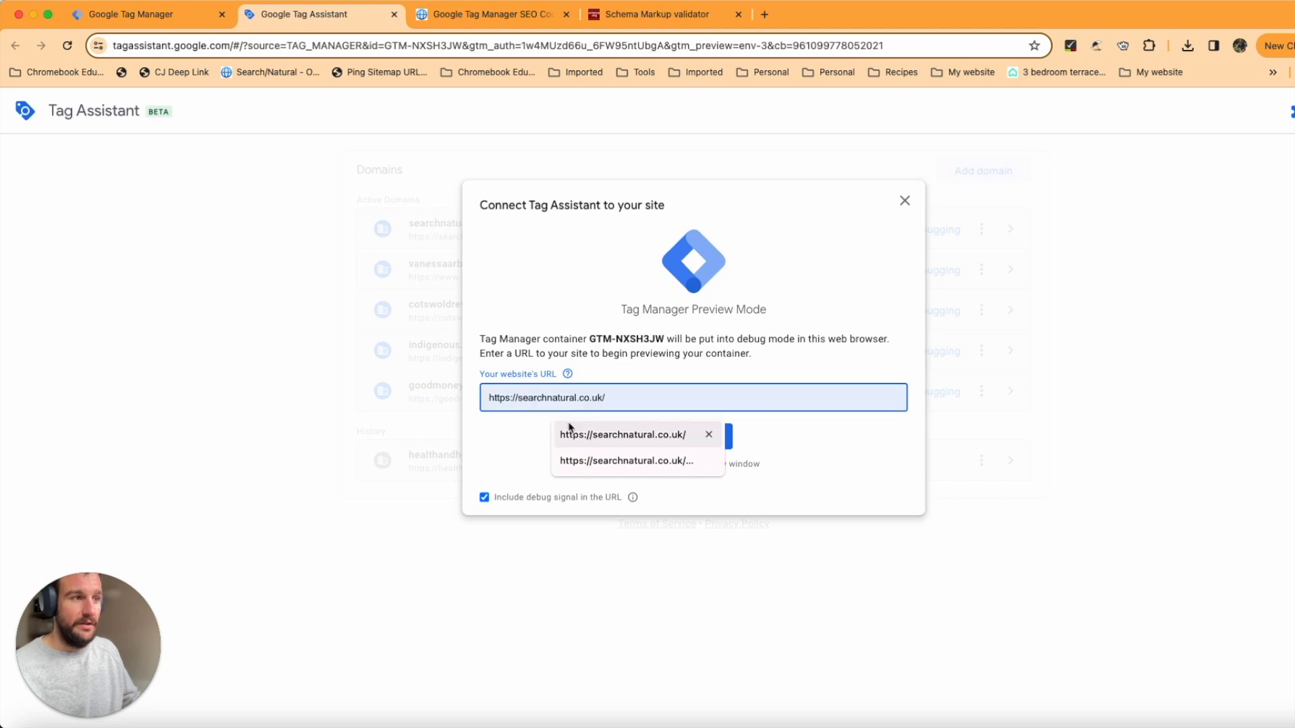
click(800, 450)
click(708, 438)
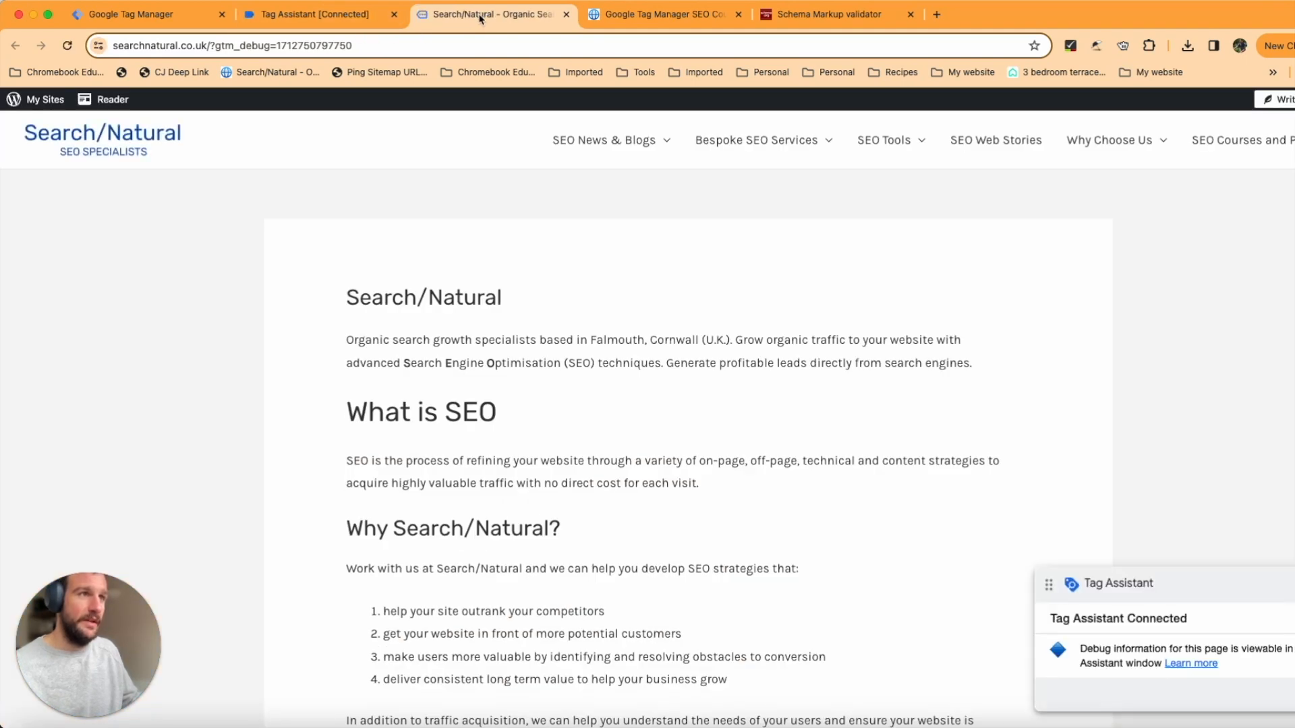
click(331, 15)
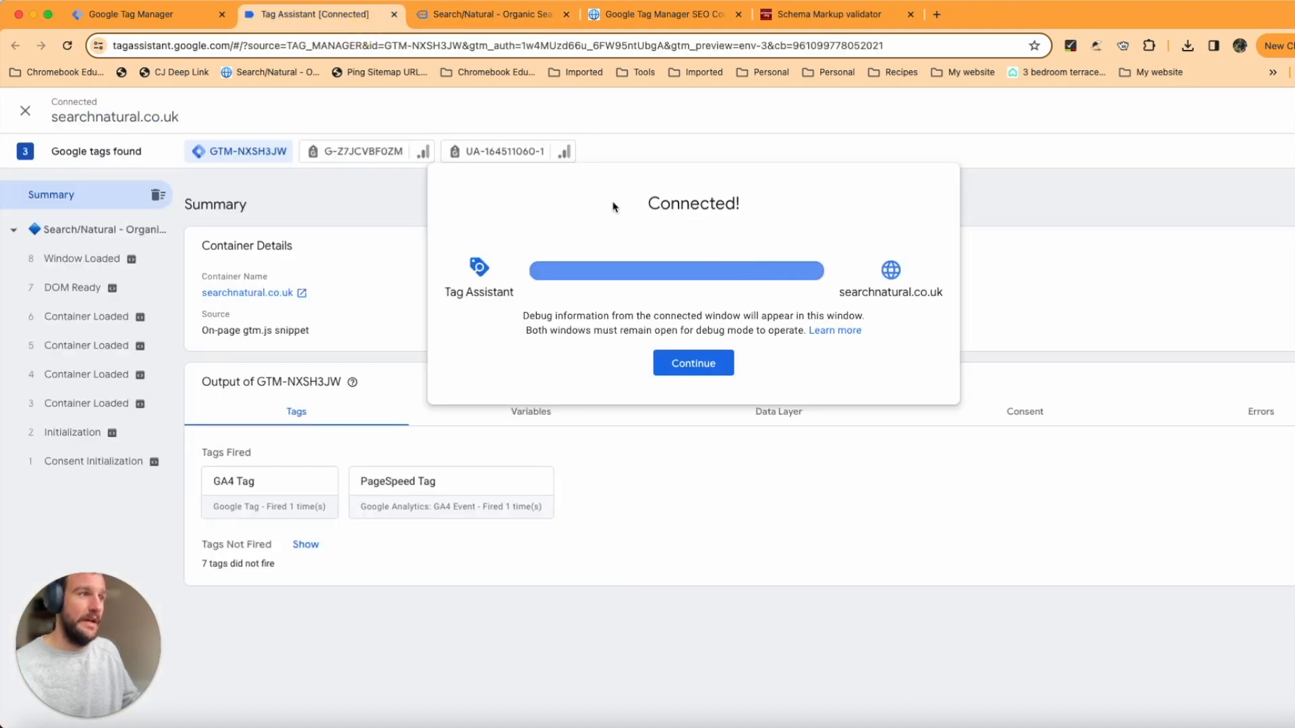
click(707, 372)
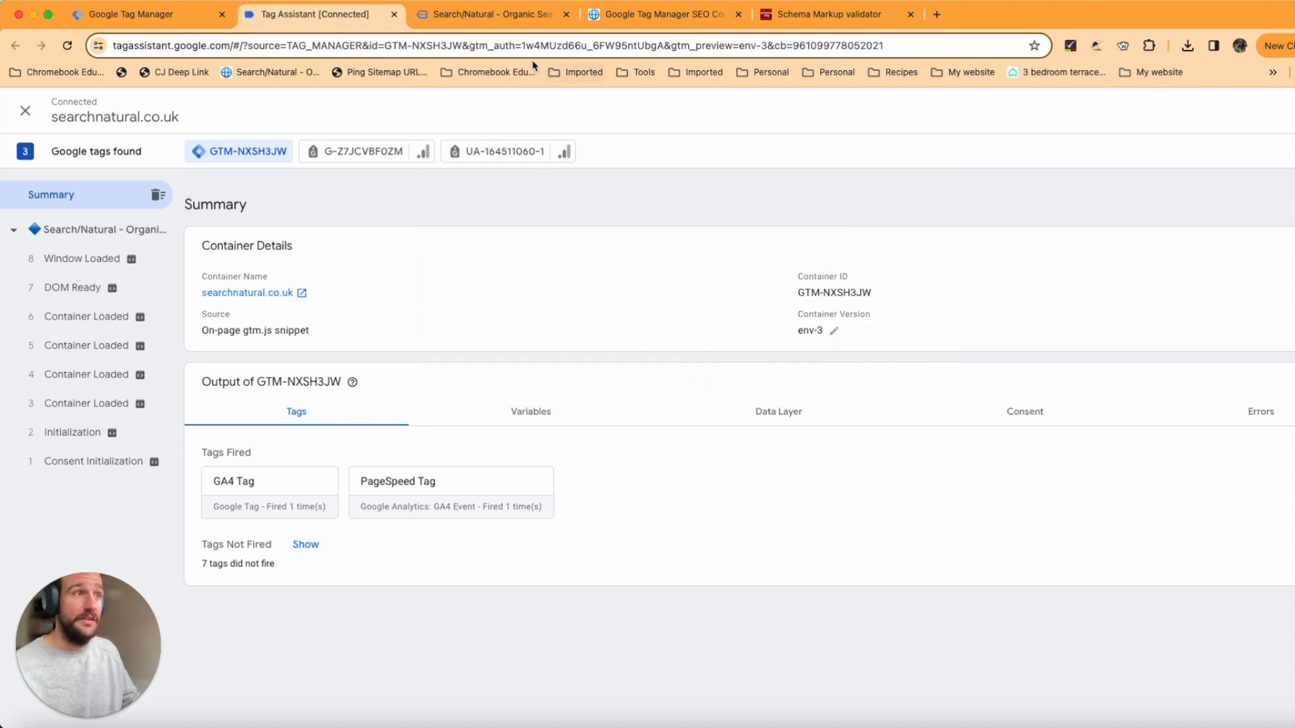
On the connected site, go to the SEO courses and products page and open "How to add product schema to your website".
click(492, 15)
click(1237, 142)
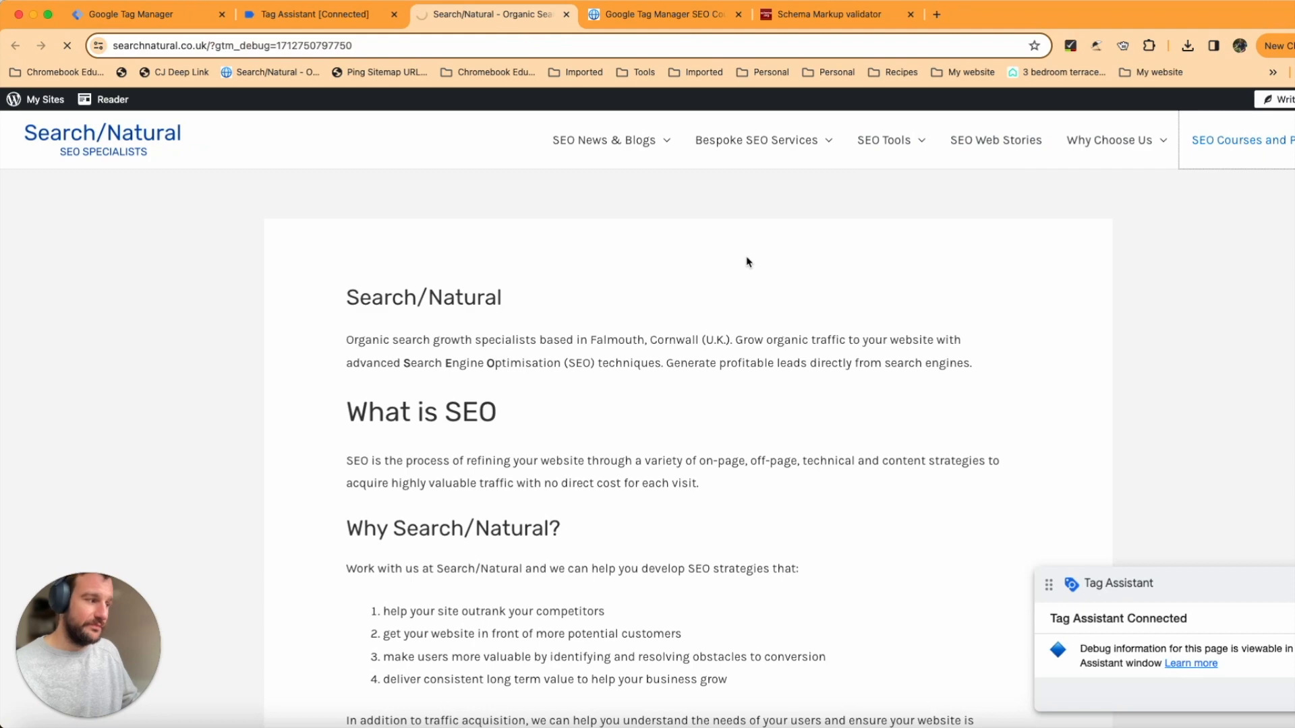
scroll(364, 358, down, 5)
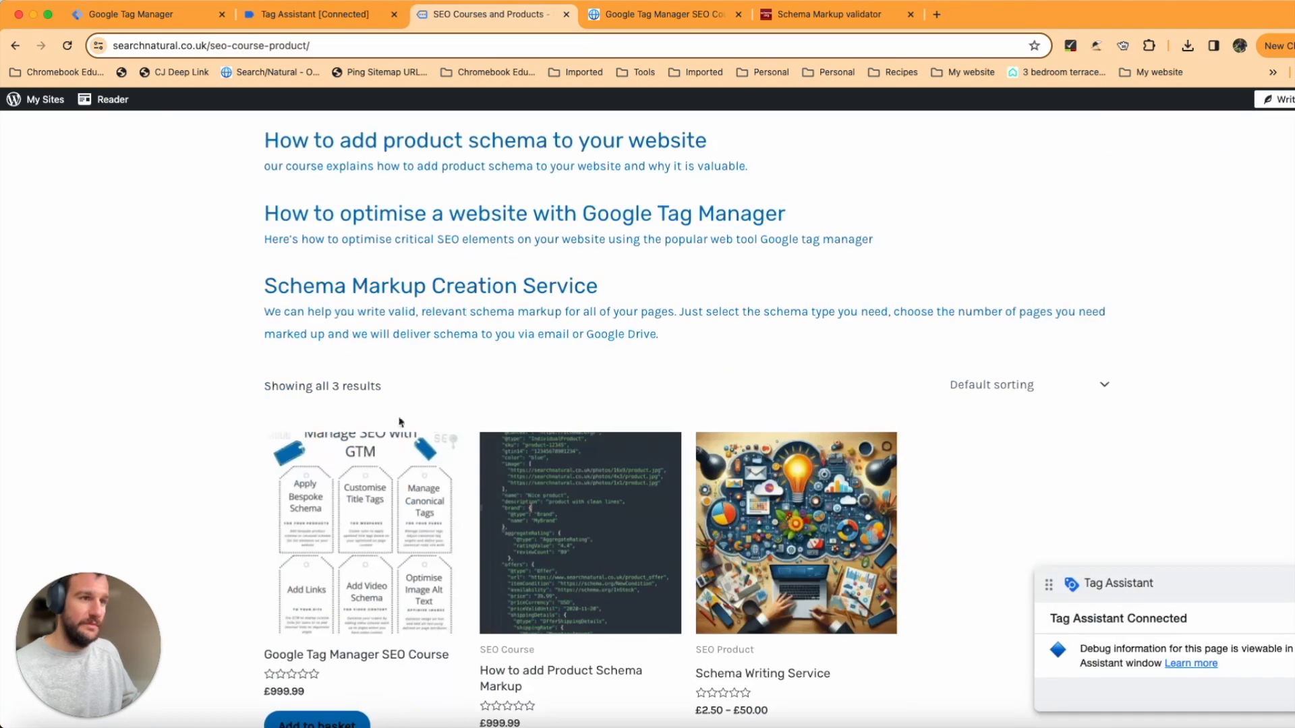
click(512, 138)
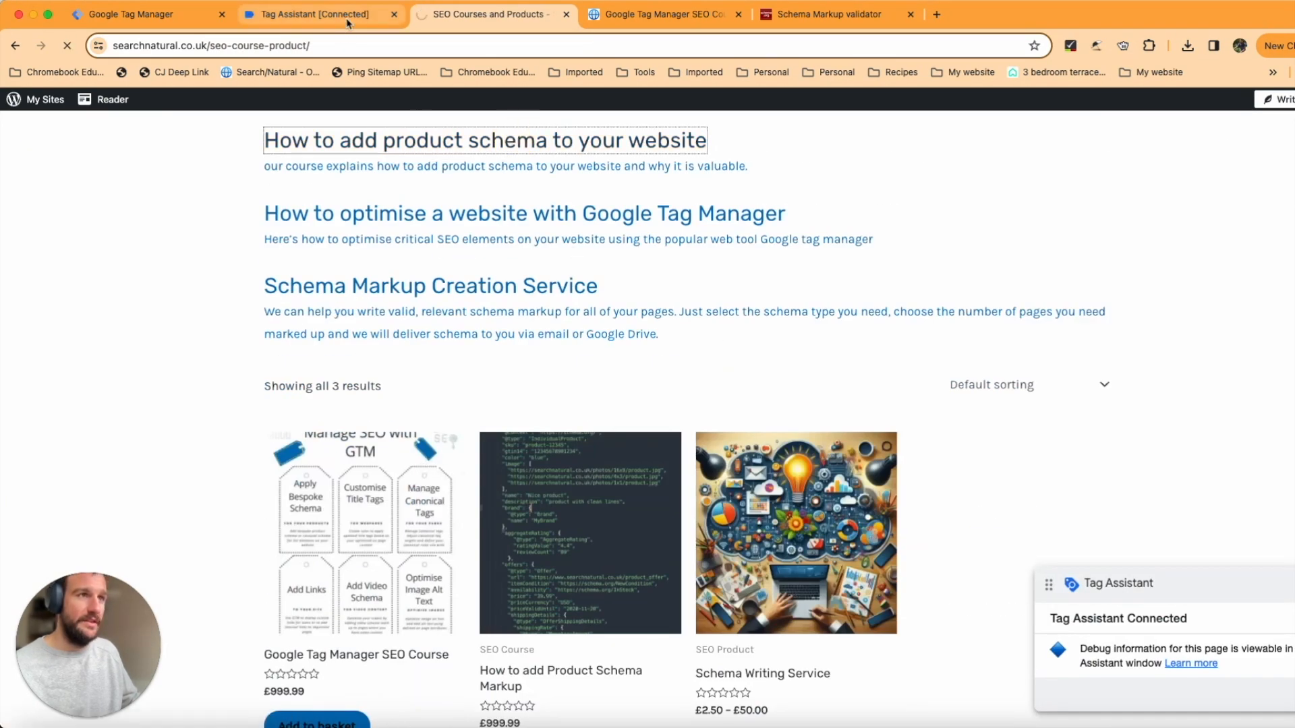
In Tag Assistant, inspect the fired tags, variables and data layer of Container Loaded event 23 for the product page.
click(347, 23)
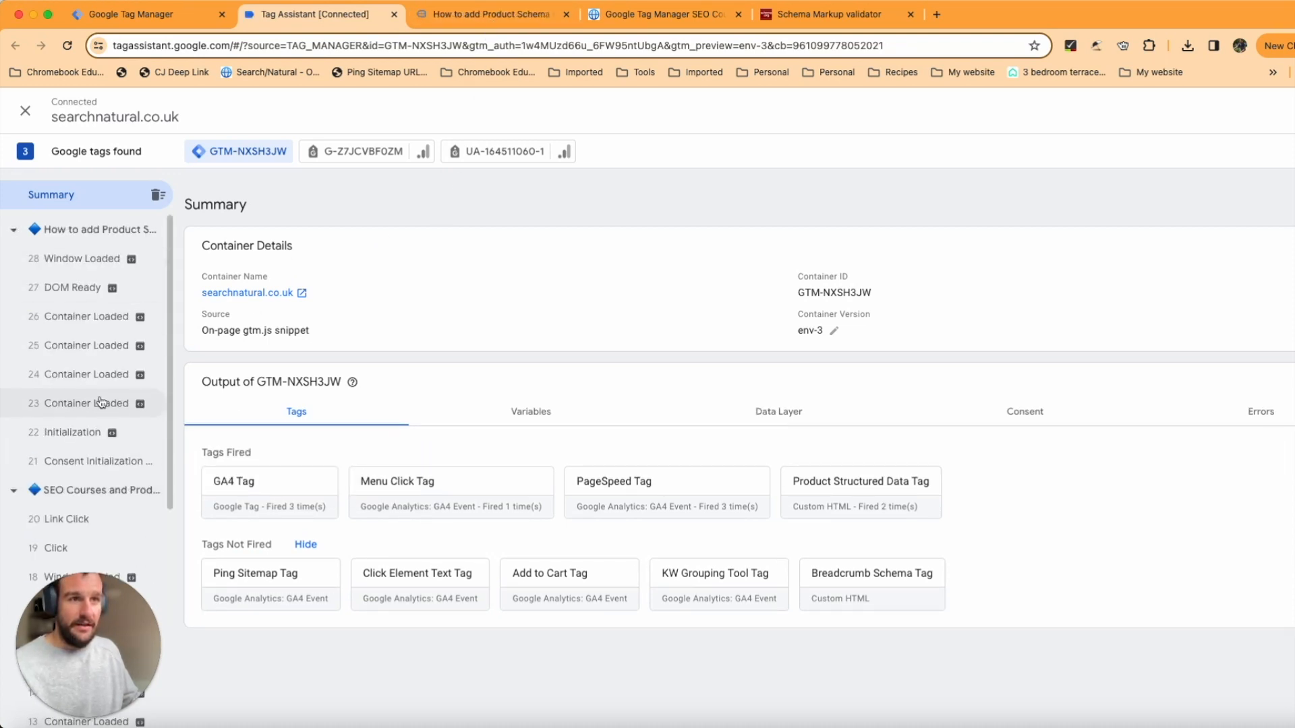
click(82, 403)
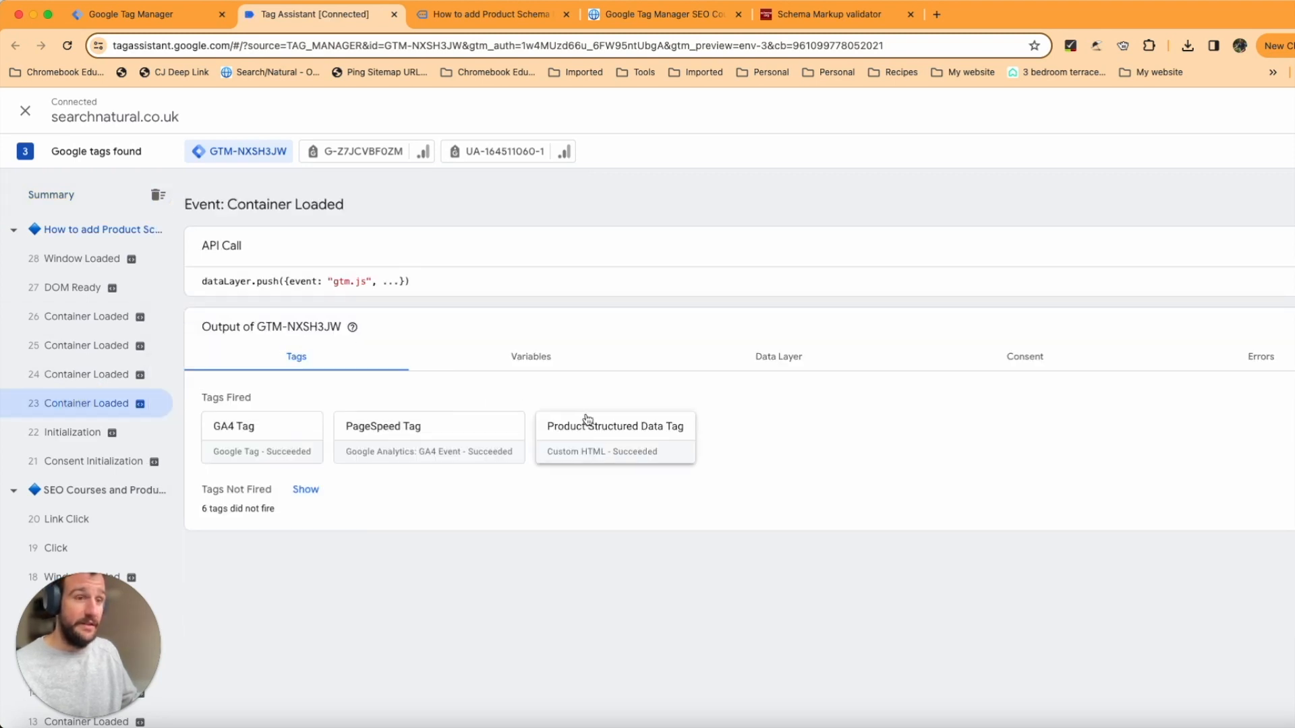
click(526, 366)
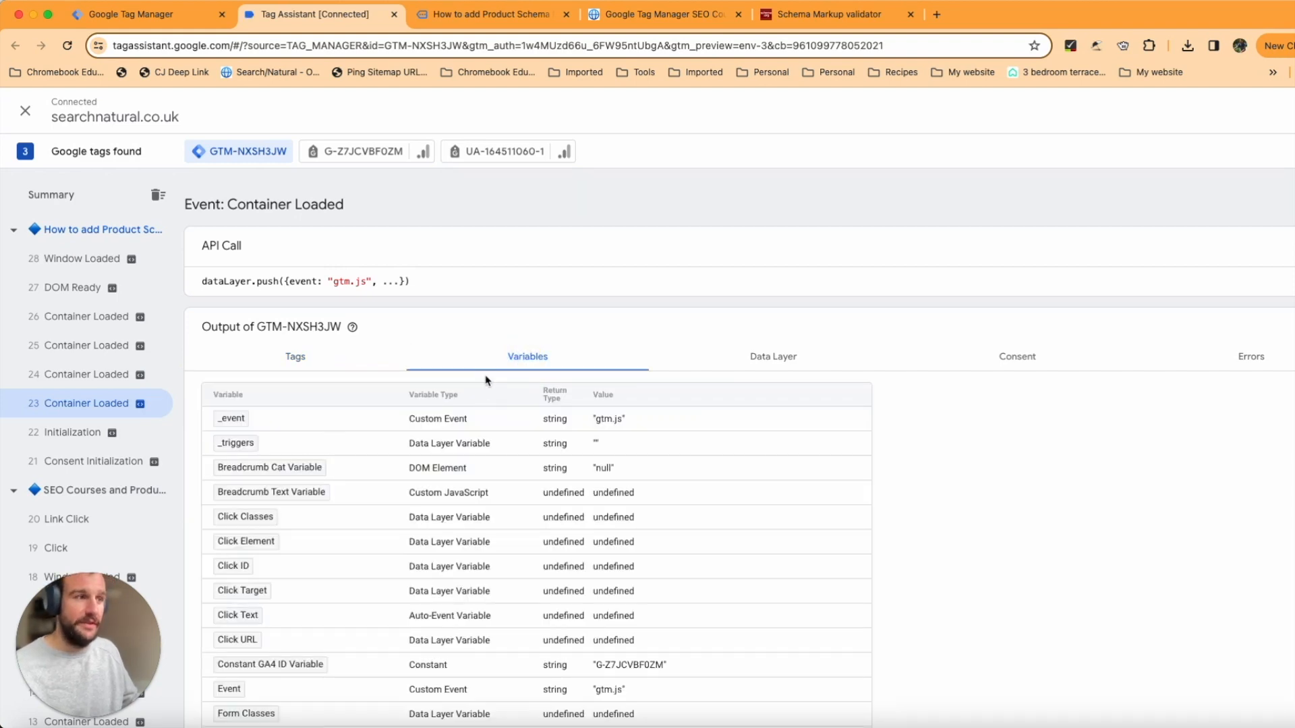
click(332, 357)
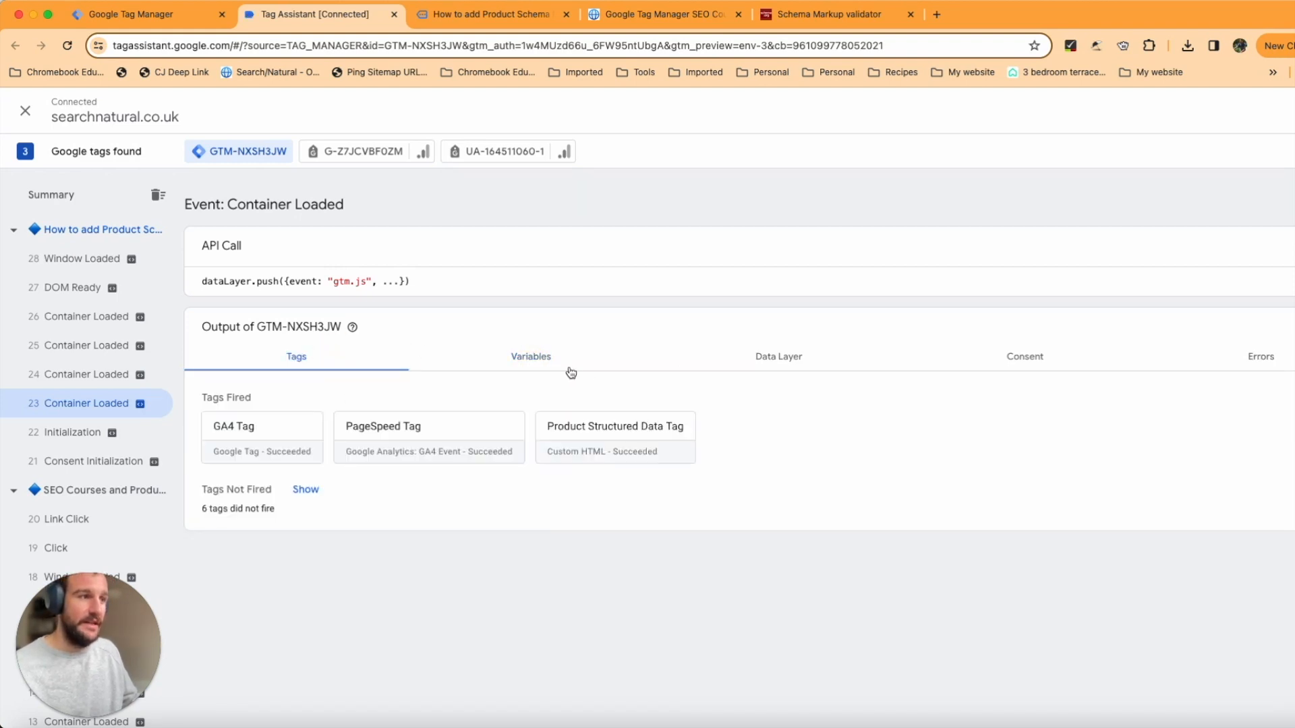
click(796, 364)
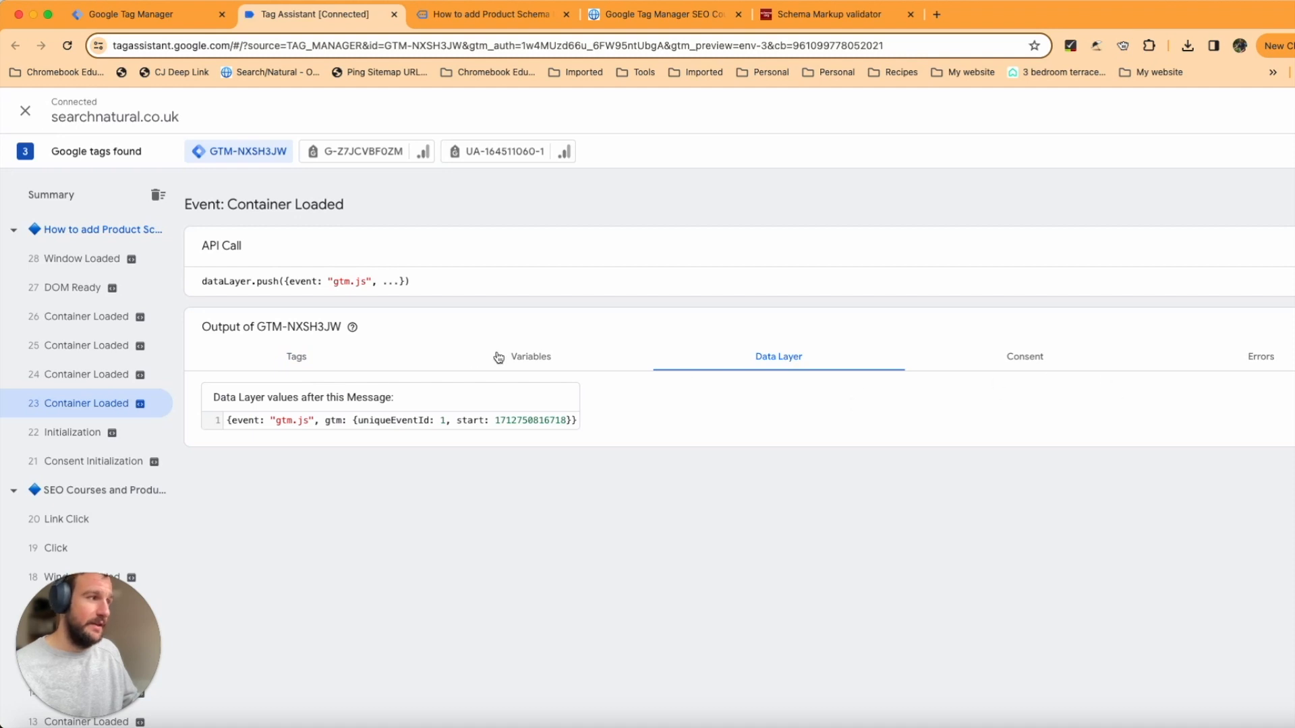
Examine the variable values of the Container Loaded event, down to the Prod ID Variable's value.
click(498, 358)
scroll(441, 439, down, 4)
scroll(573, 429, up, 3)
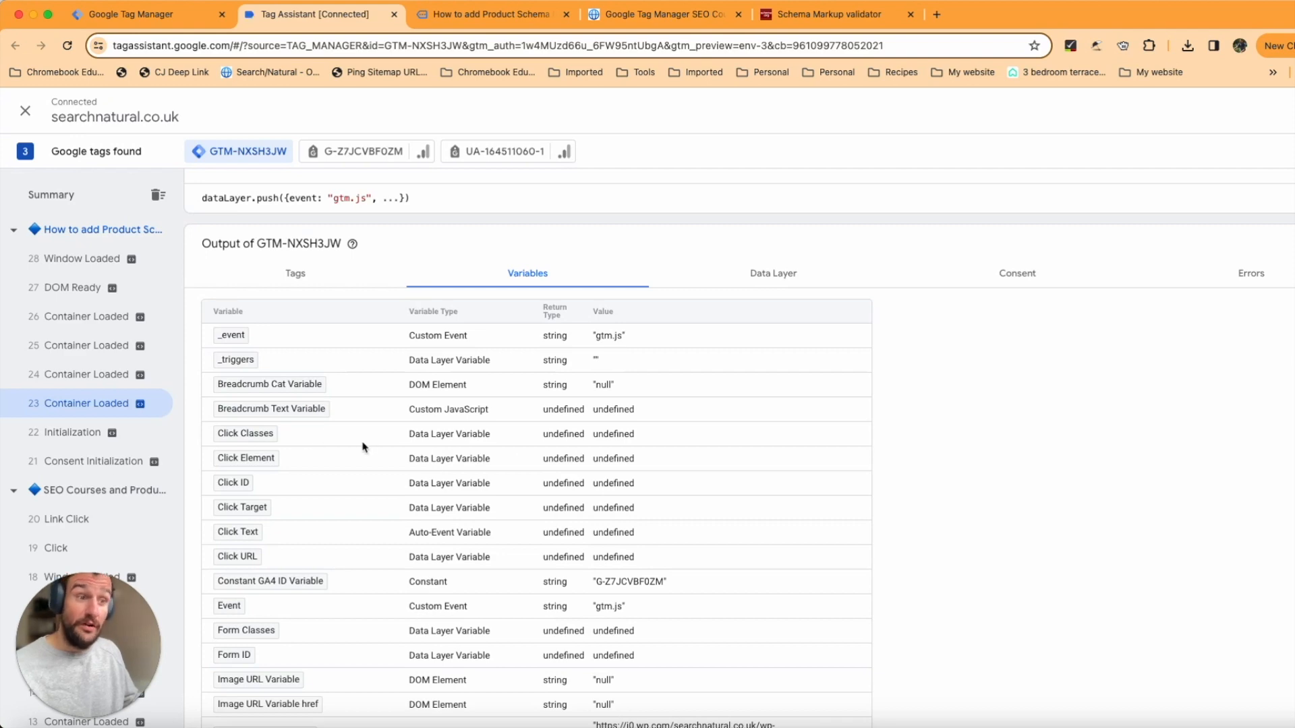
scroll(465, 451, down, 6)
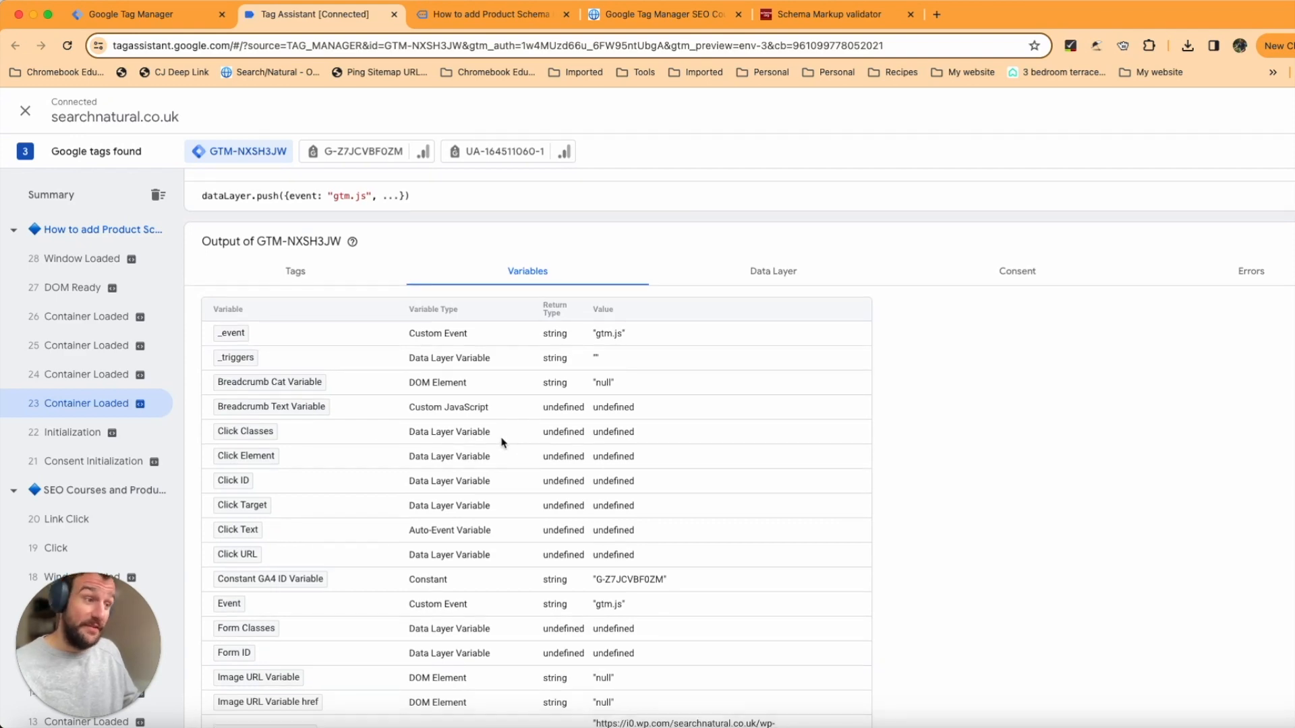
scroll(501, 461, down, 2)
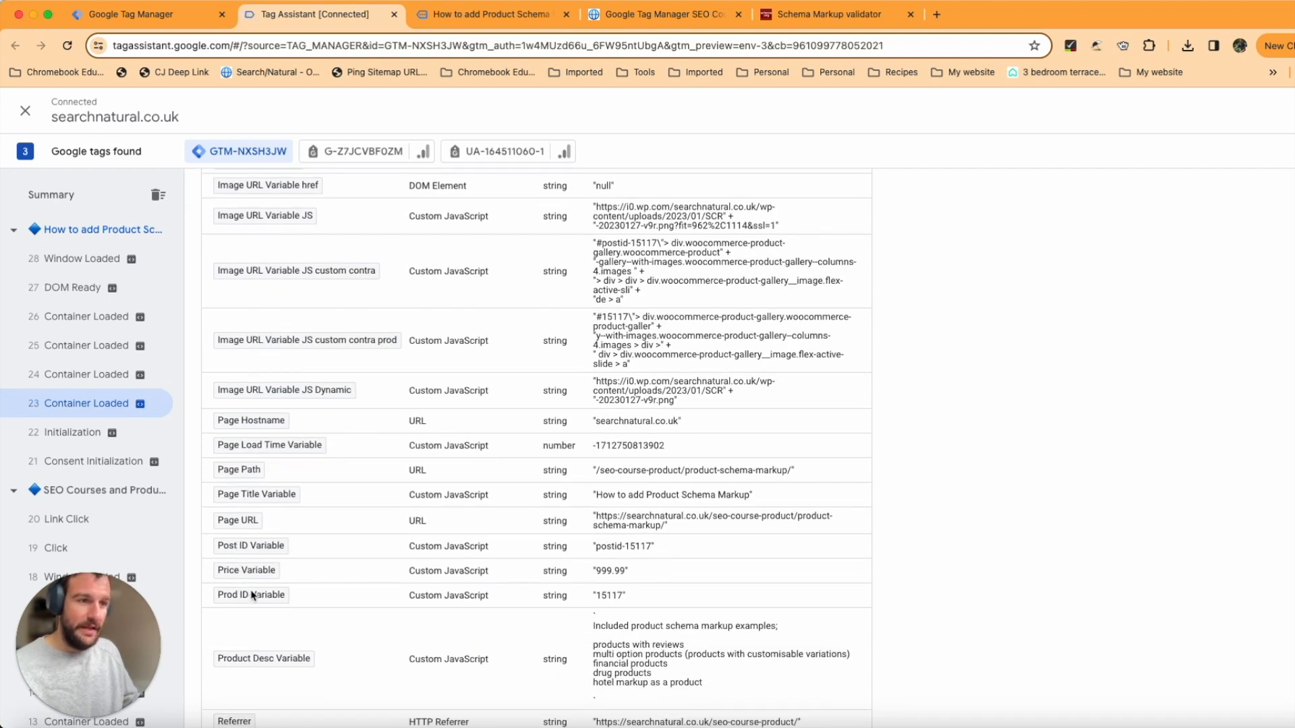
drag(626, 596, 575, 599)
double_click(604, 596)
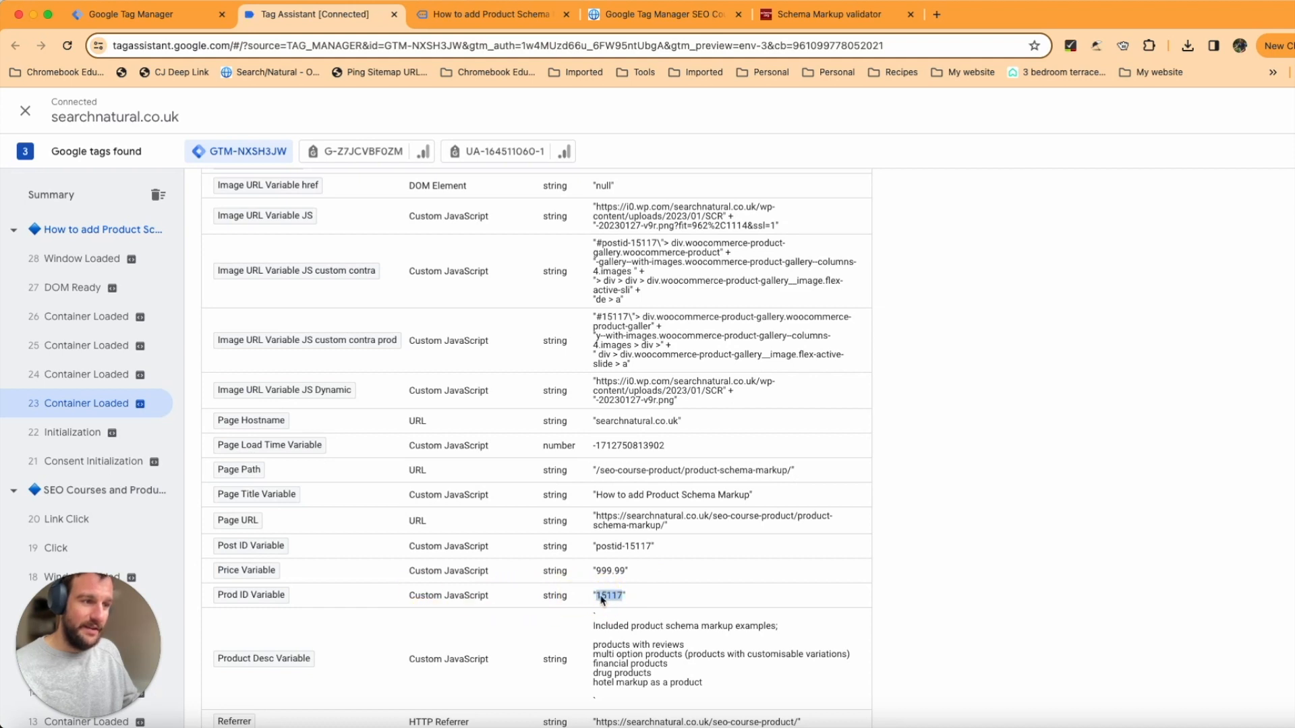
Compare the Post ID Variable value with the Prod ID Variable value in the Container Loaded event's variables.
click(621, 546)
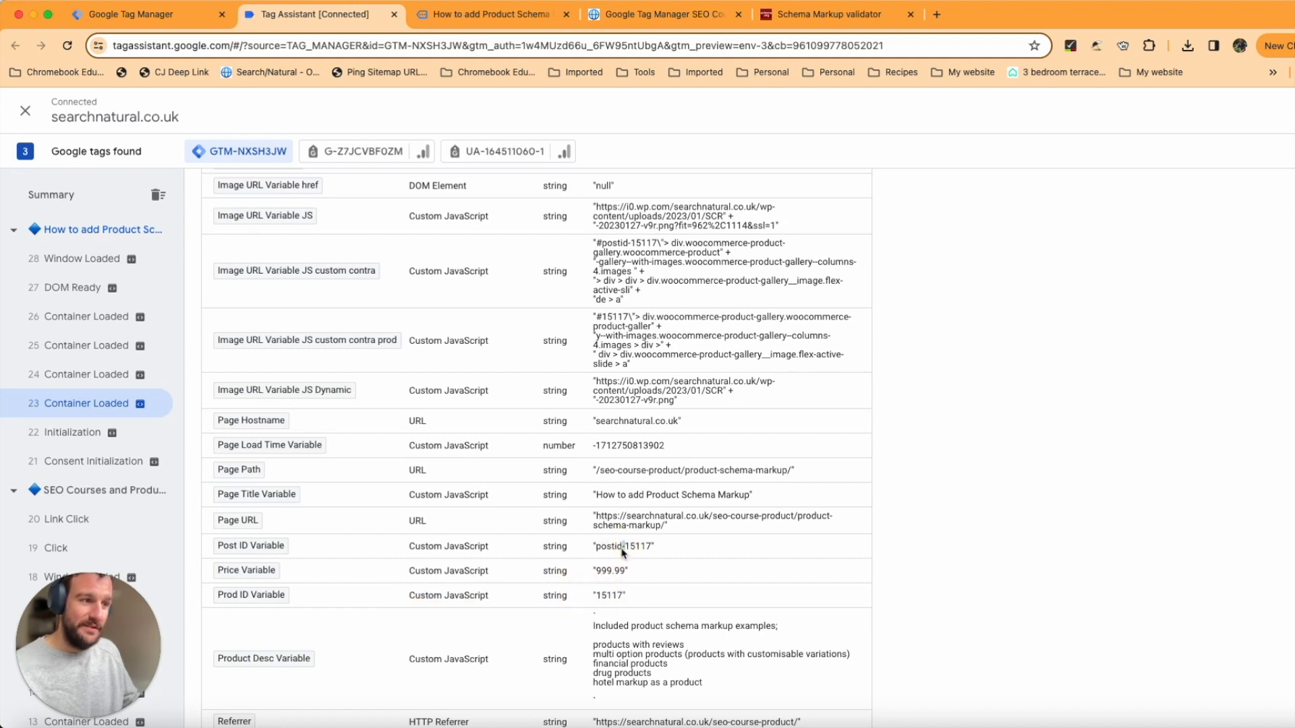
click(698, 536)
drag(651, 549, 324, 548)
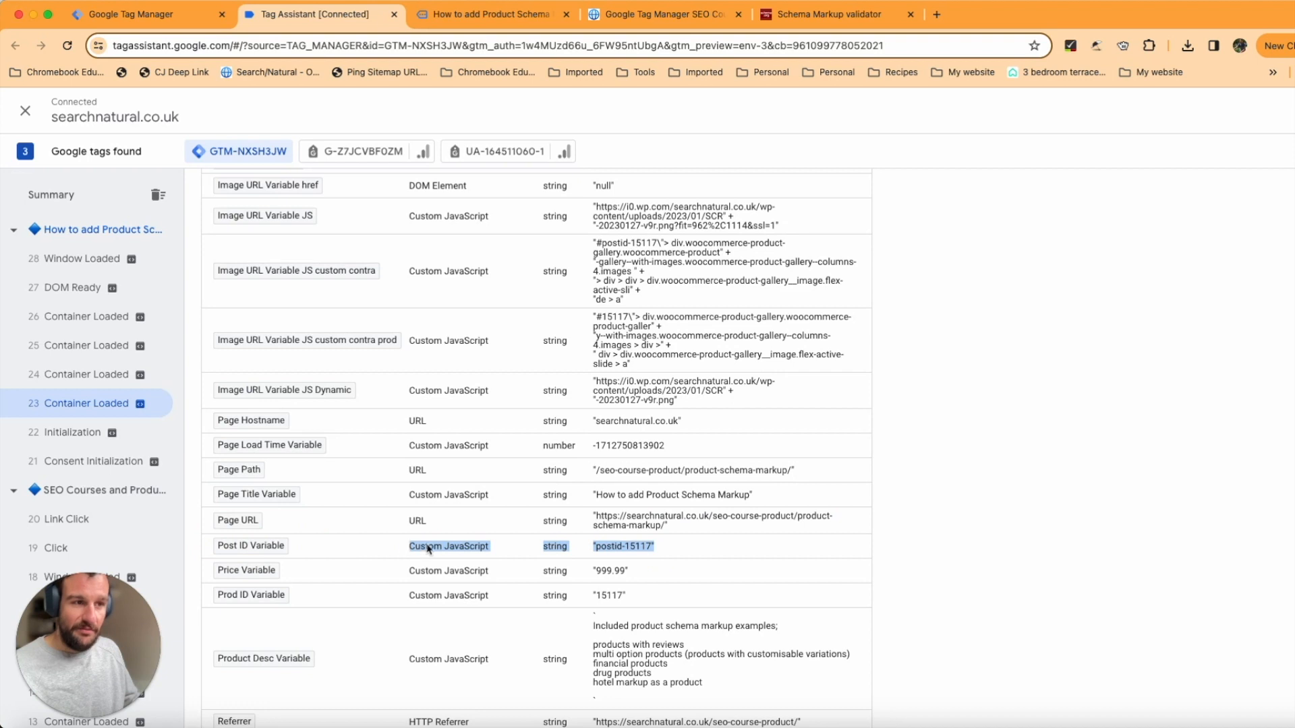
click(615, 602)
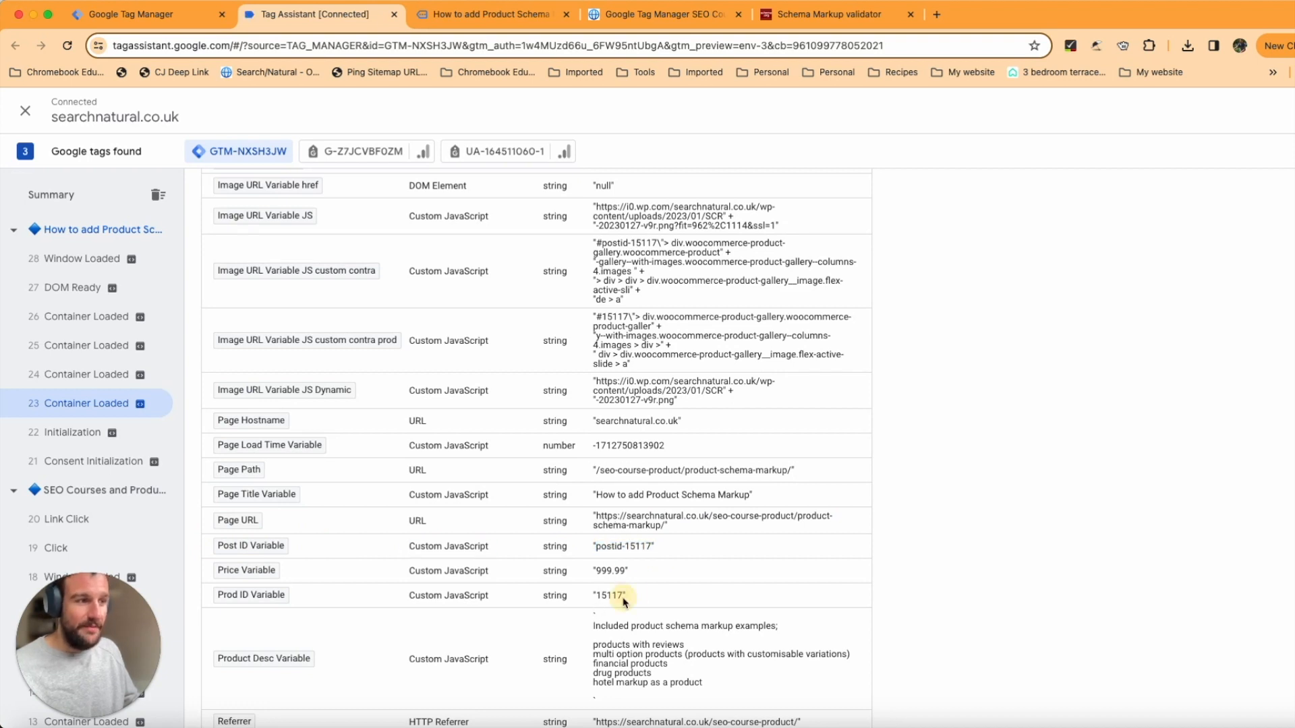
double_click(614, 602)
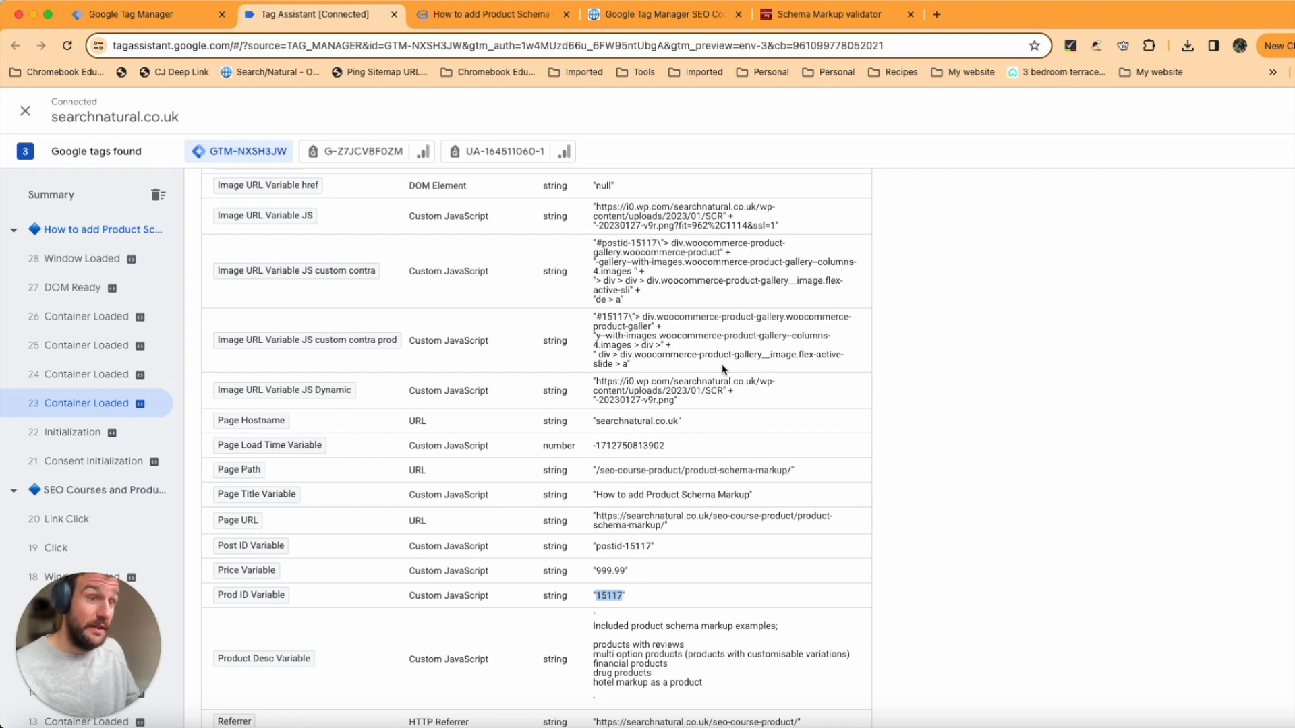
Check the Image URL Variable JS Dynamic value and the remaining variables down to SKU Variable and URL var.
drag(700, 406, 598, 388)
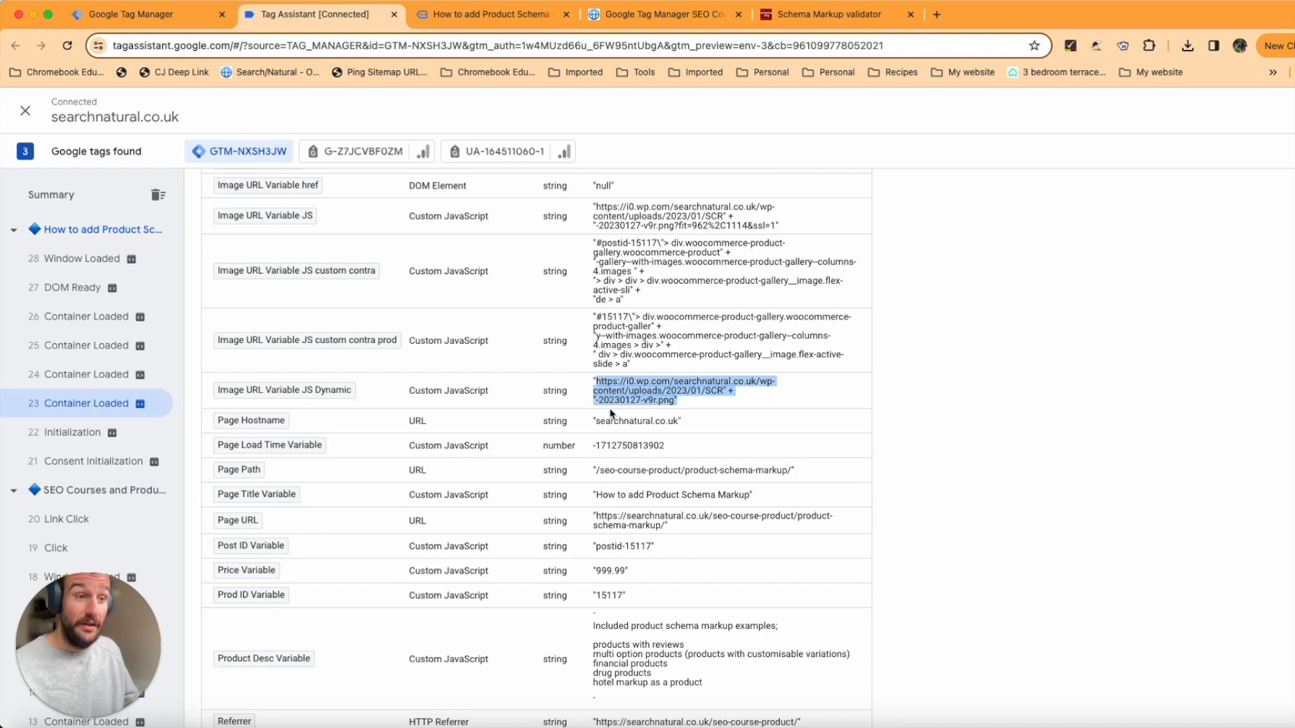
scroll(677, 474, down, 3)
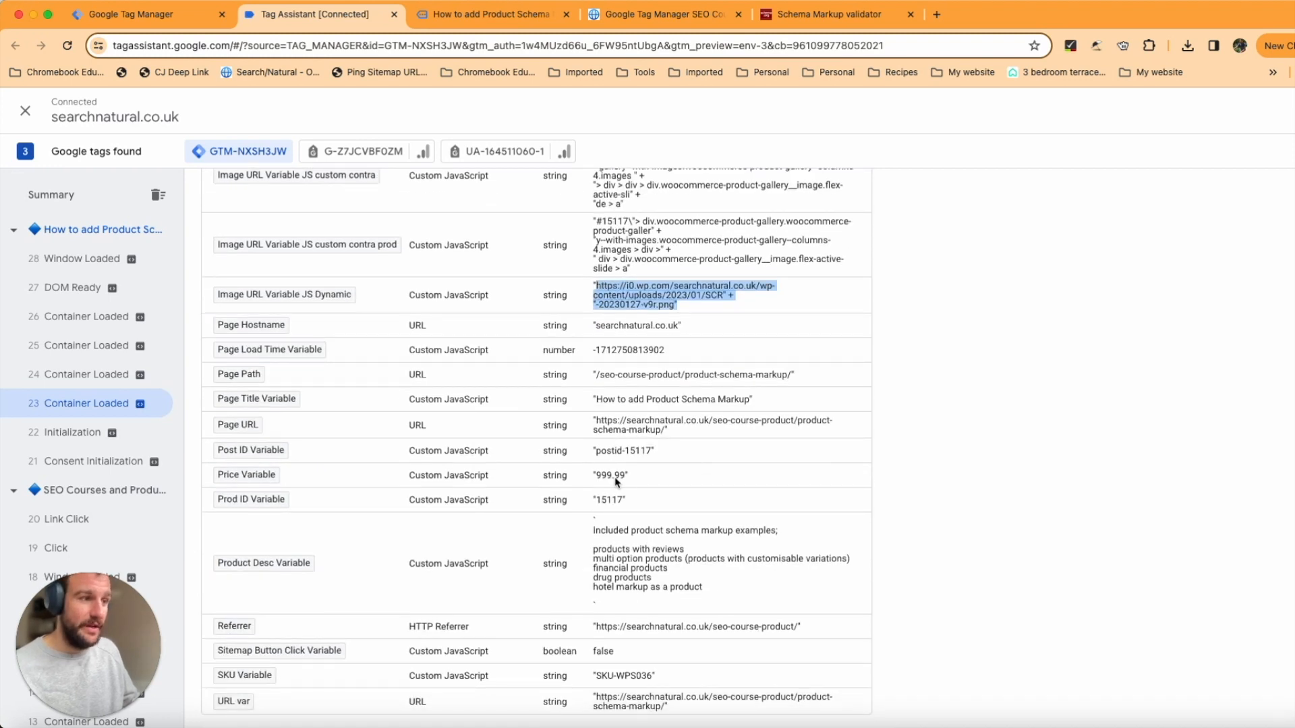
click(624, 536)
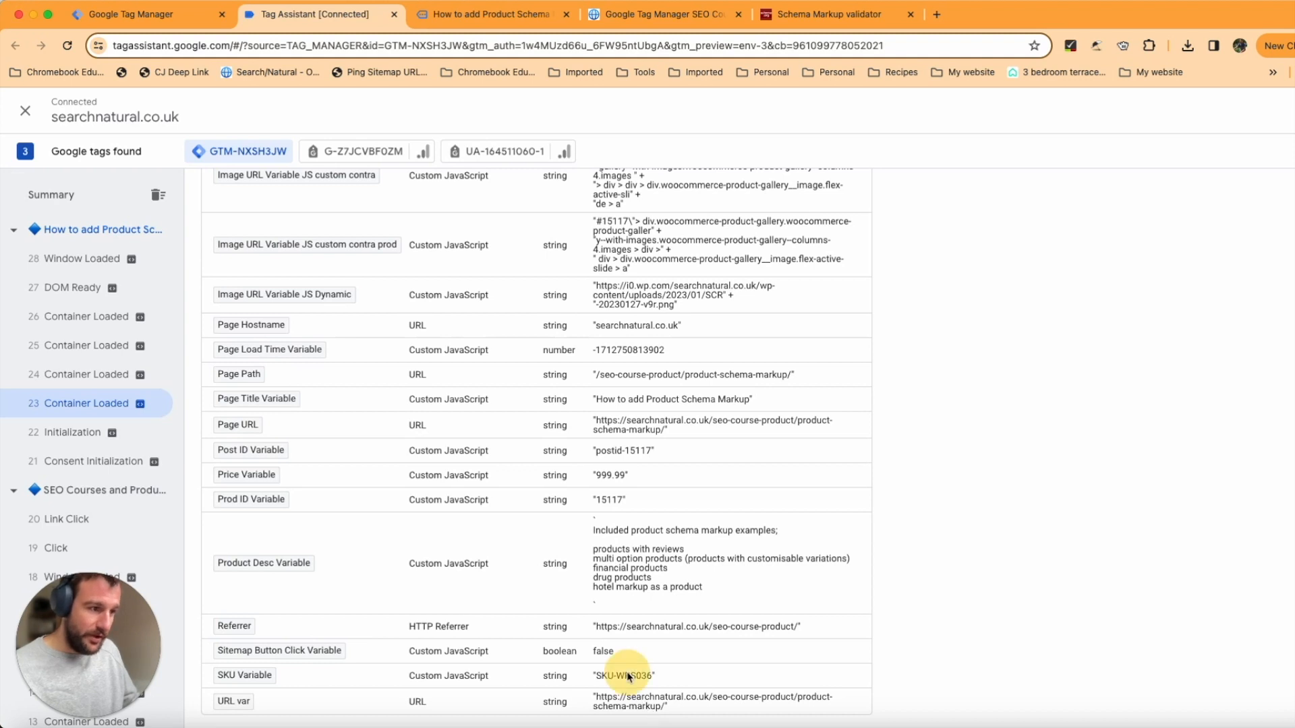
scroll(573, 623, down, 1)
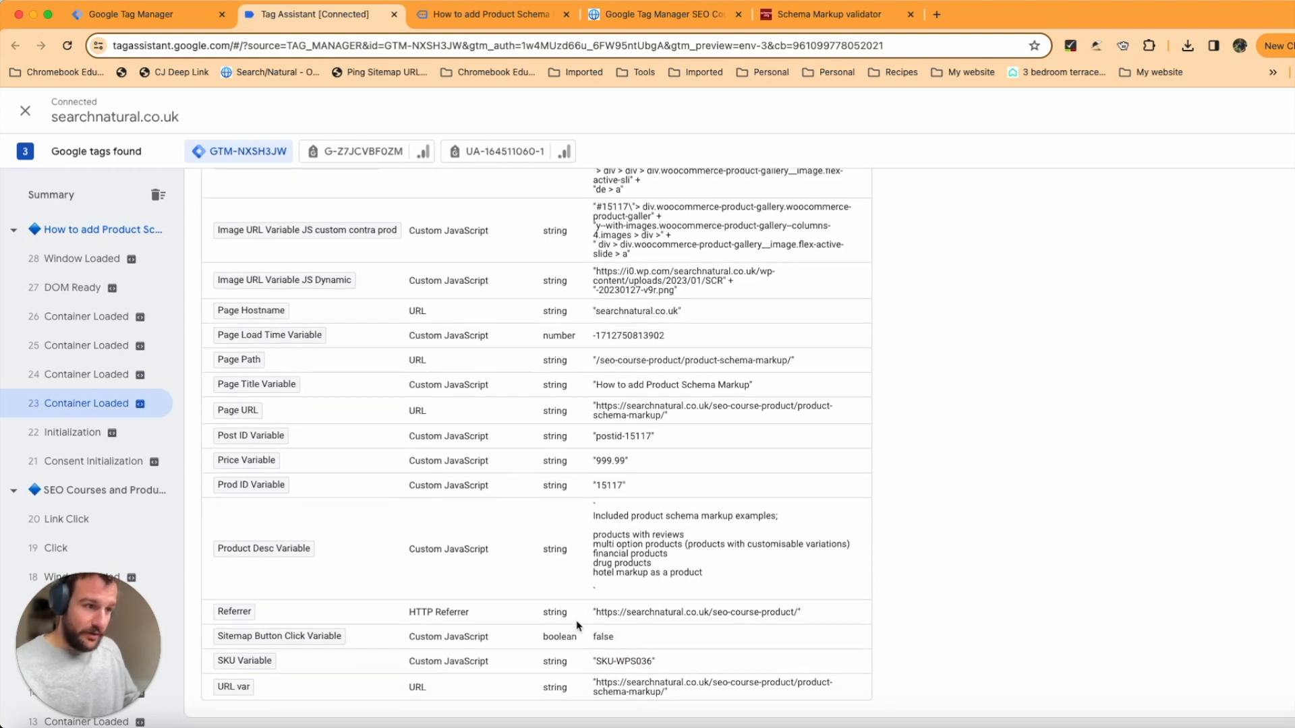
scroll(577, 627, up, 1)
click(646, 394)
Review the data layer values and the fired tags of the Container Loaded event.
scroll(674, 405, up, 15)
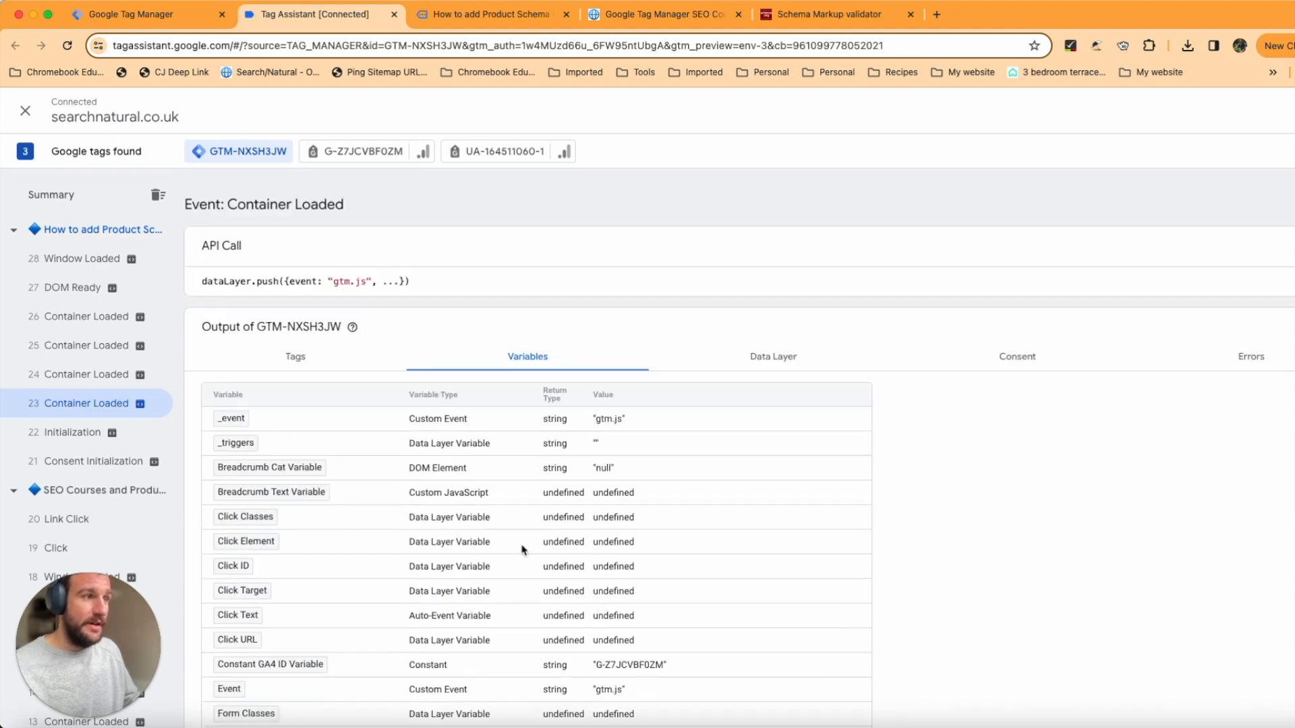
click(734, 360)
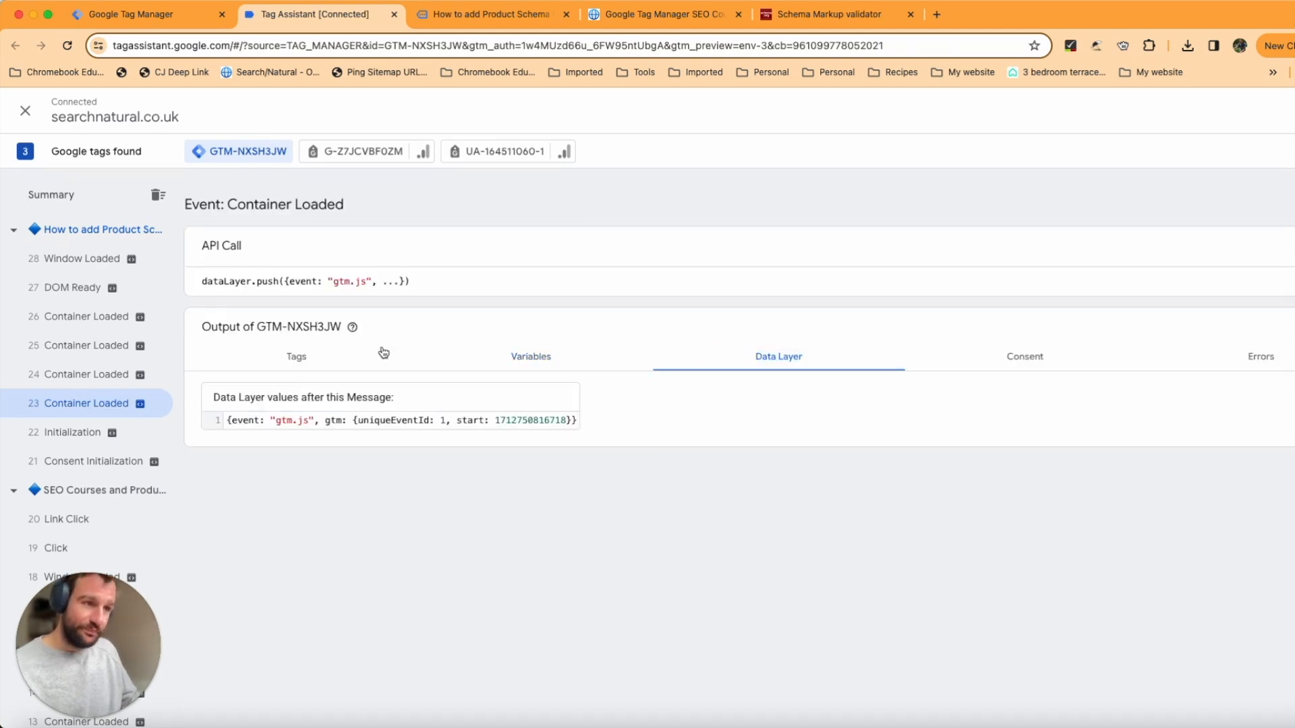
click(296, 356)
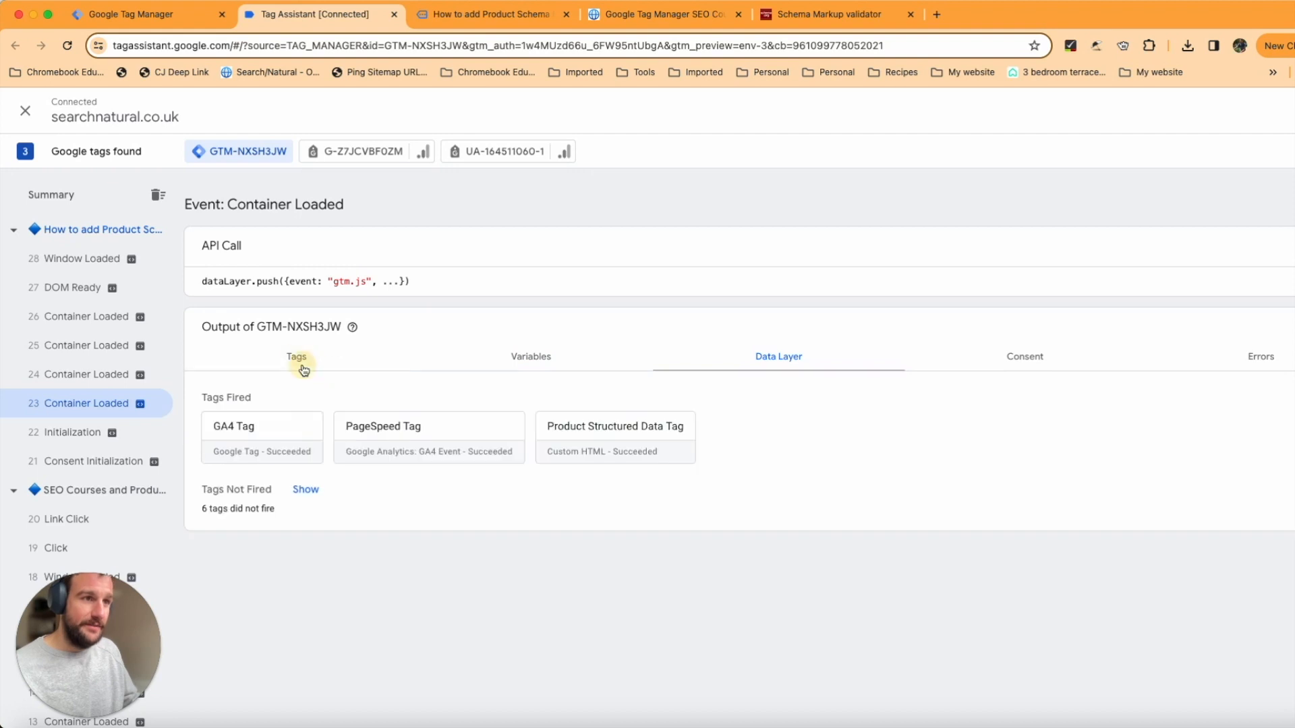
Switch to the How to add Product Schema Markup page, inspect it in the developer tools and search its elements for "json".
click(524, 15)
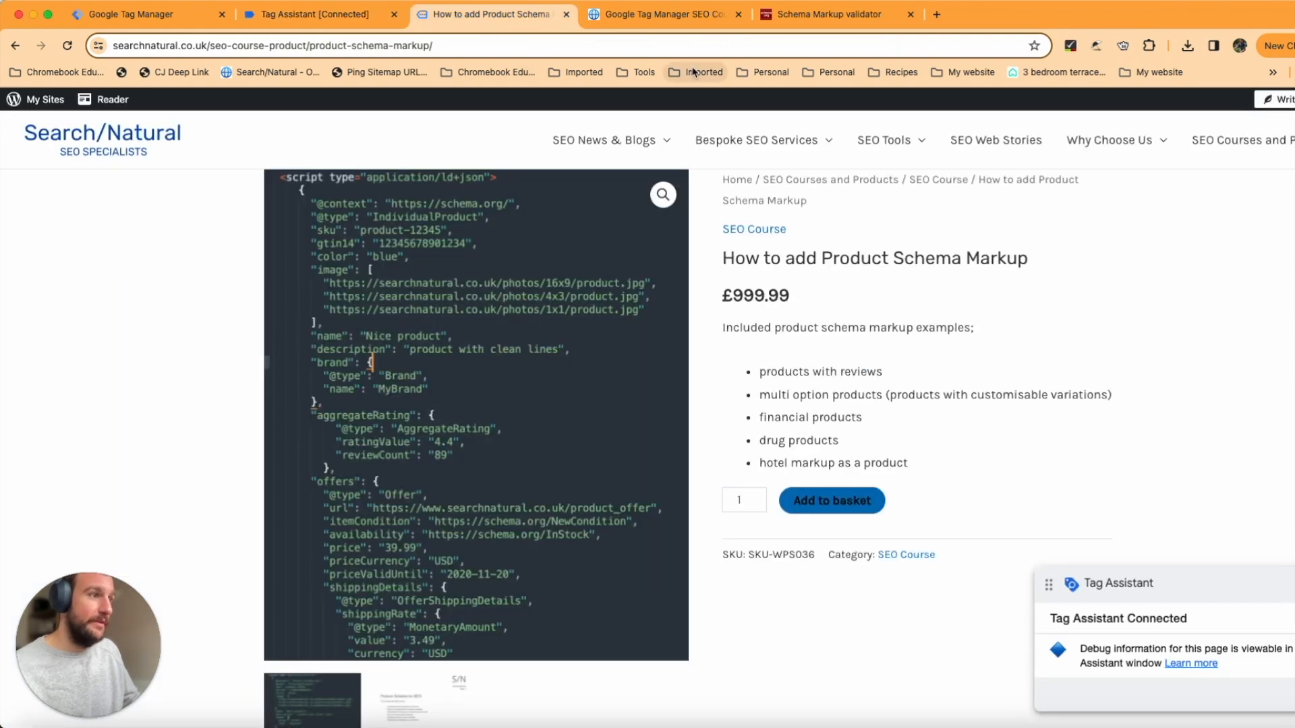
click(674, 20)
click(553, 17)
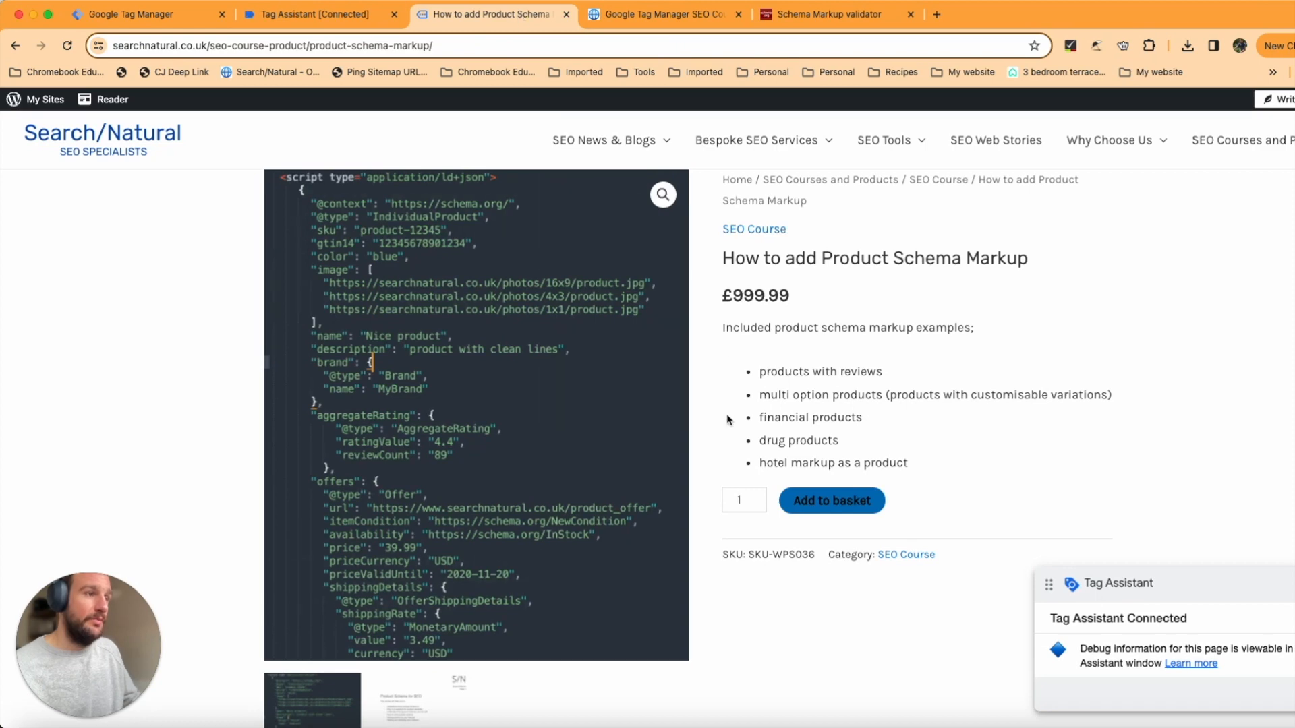
right_click(729, 356)
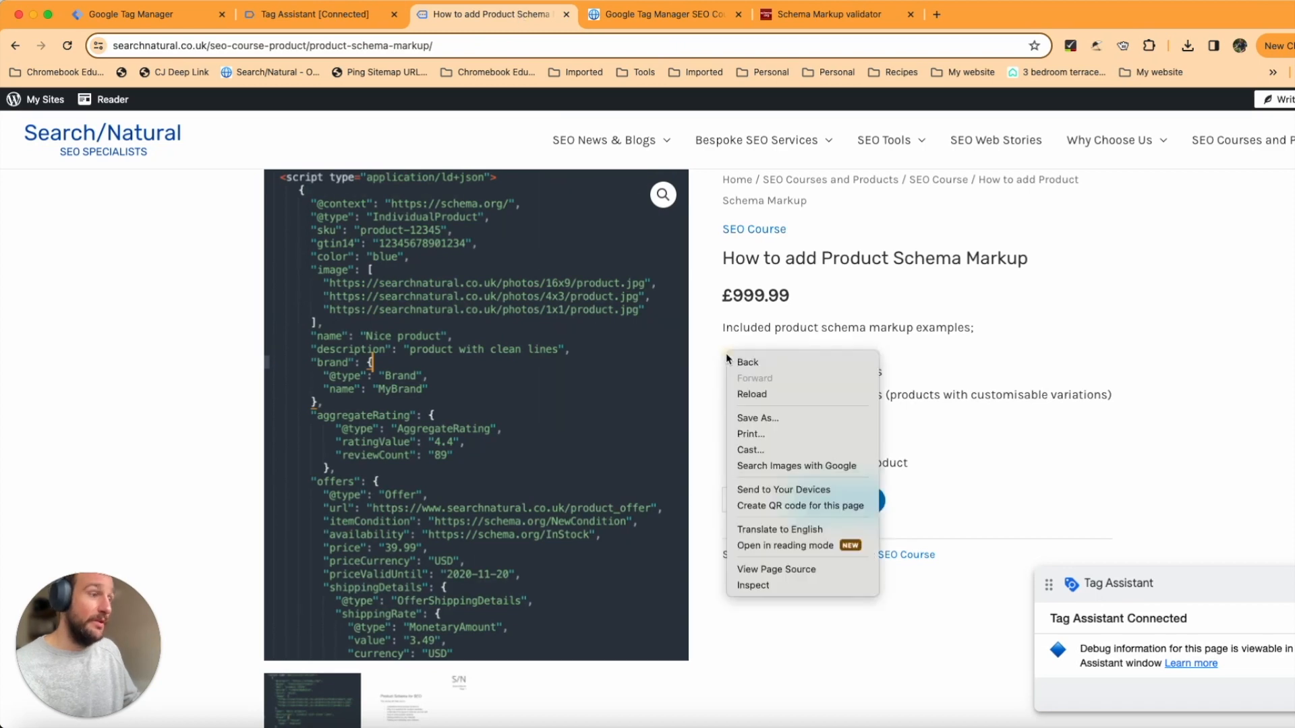
click(786, 585)
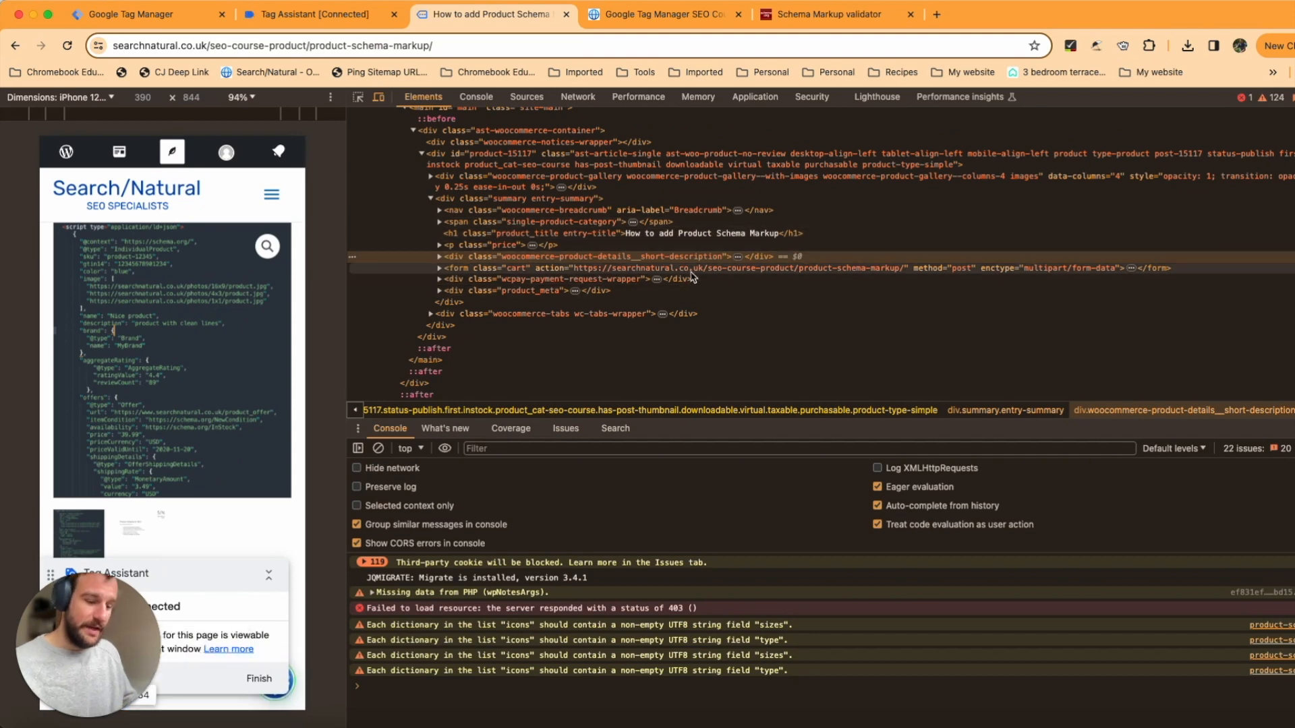
key(super+f)
text(json)
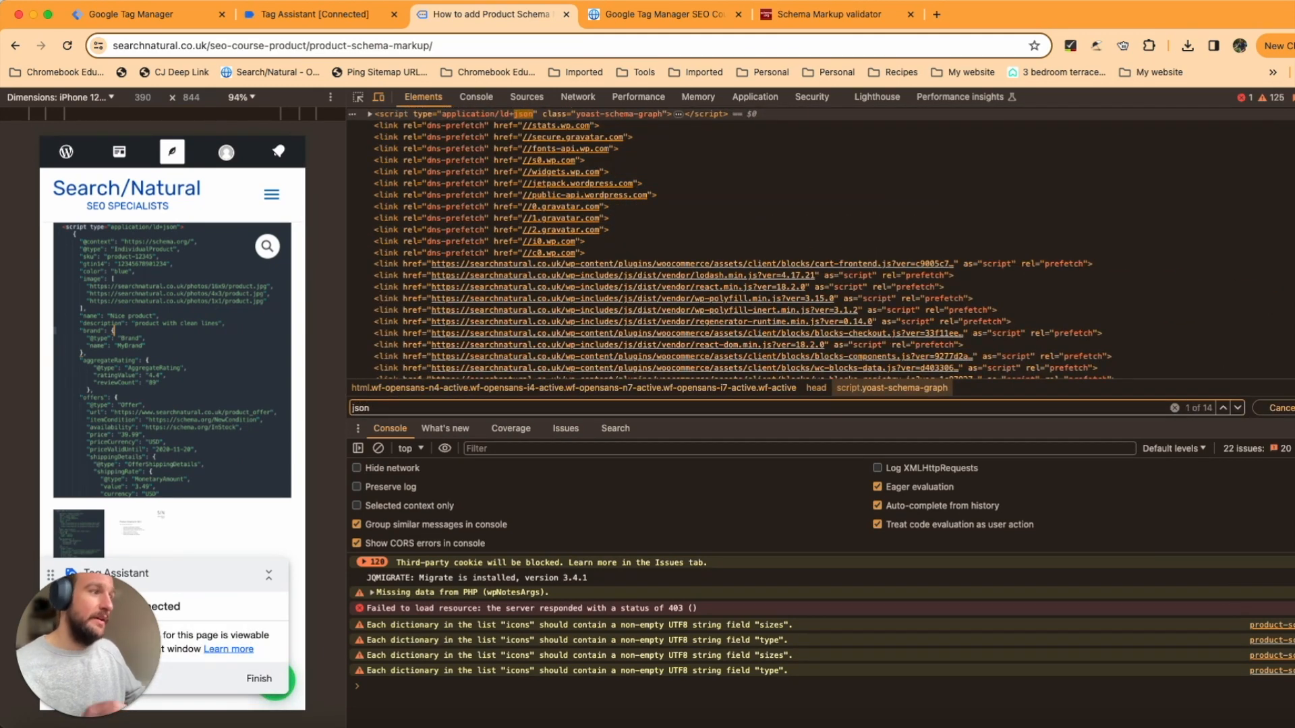
Find the application/ld+json script just before the closing body tag and copy its outerHTML.
click(1238, 409)
click(1238, 408)
click(1238, 409)
click(1238, 409)
click(1240, 408)
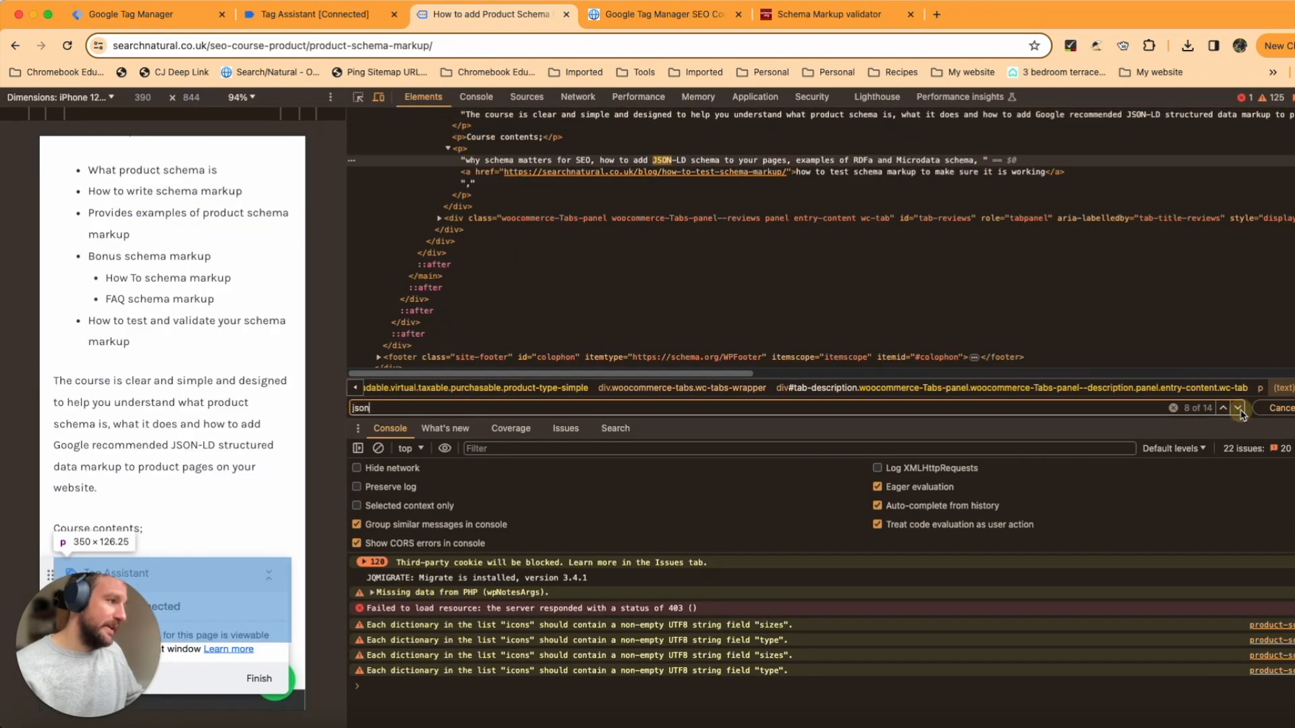
click(1240, 408)
click(1241, 409)
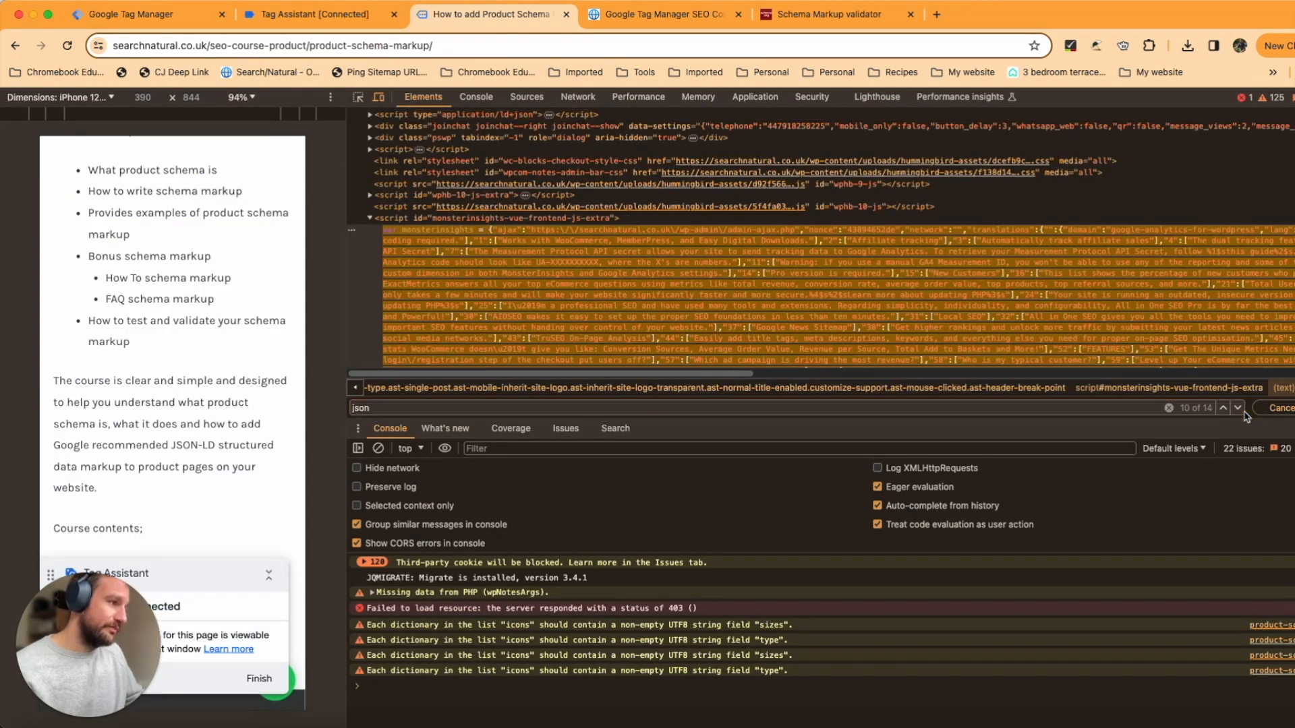
click(1238, 409)
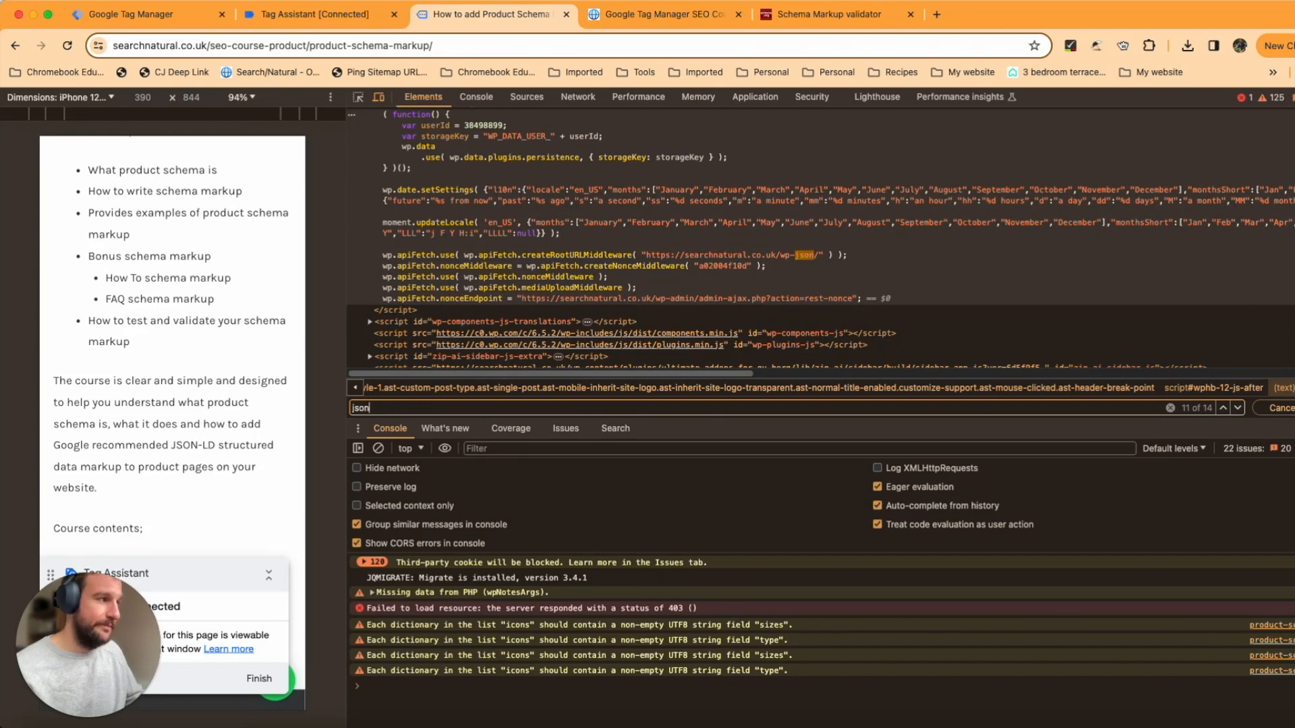
click(1240, 409)
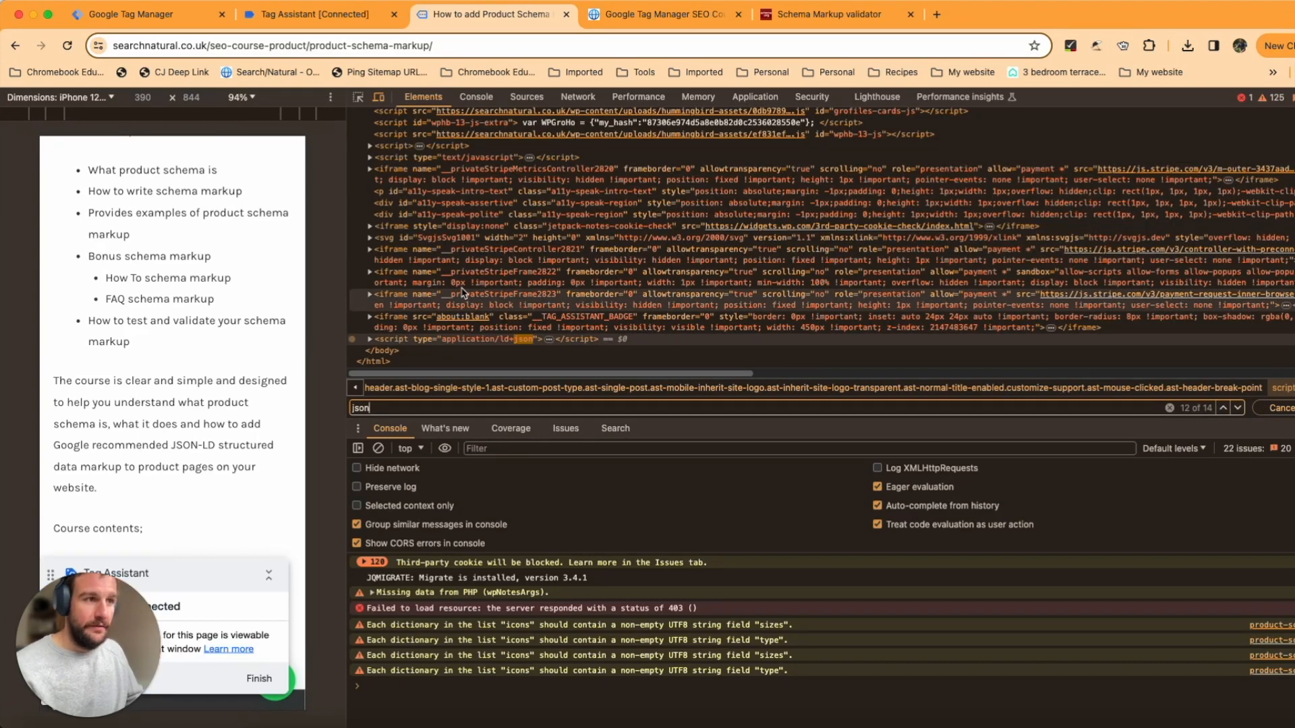
right_click(355, 341)
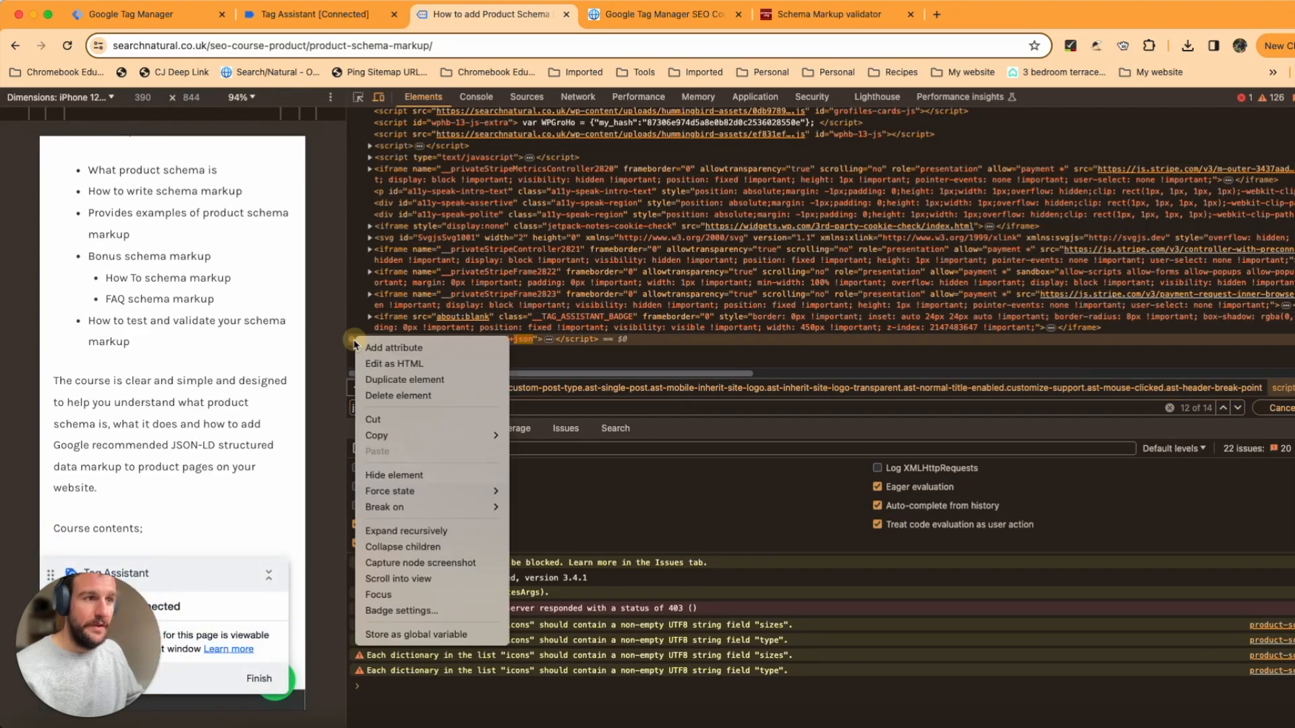
mouse_move(432, 435)
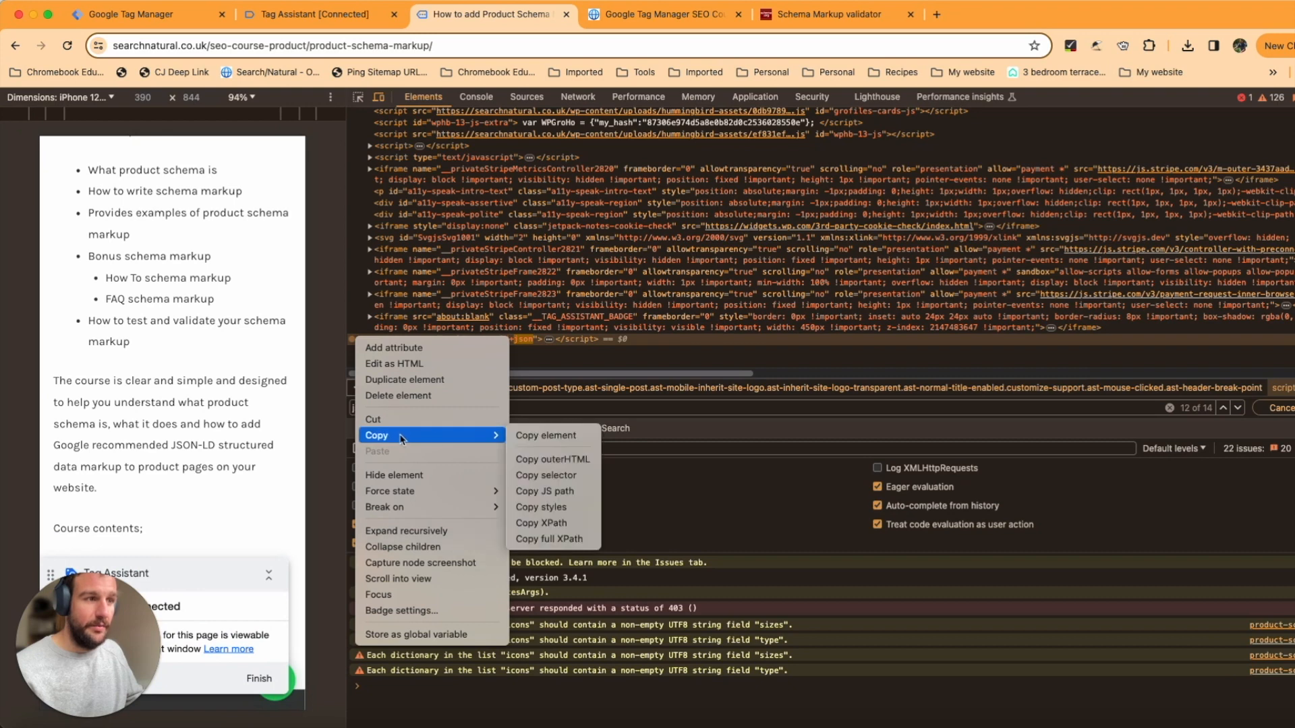
click(566, 459)
In the Schema Markup Validator, start a new code snippet test with the copied script and run it.
click(827, 22)
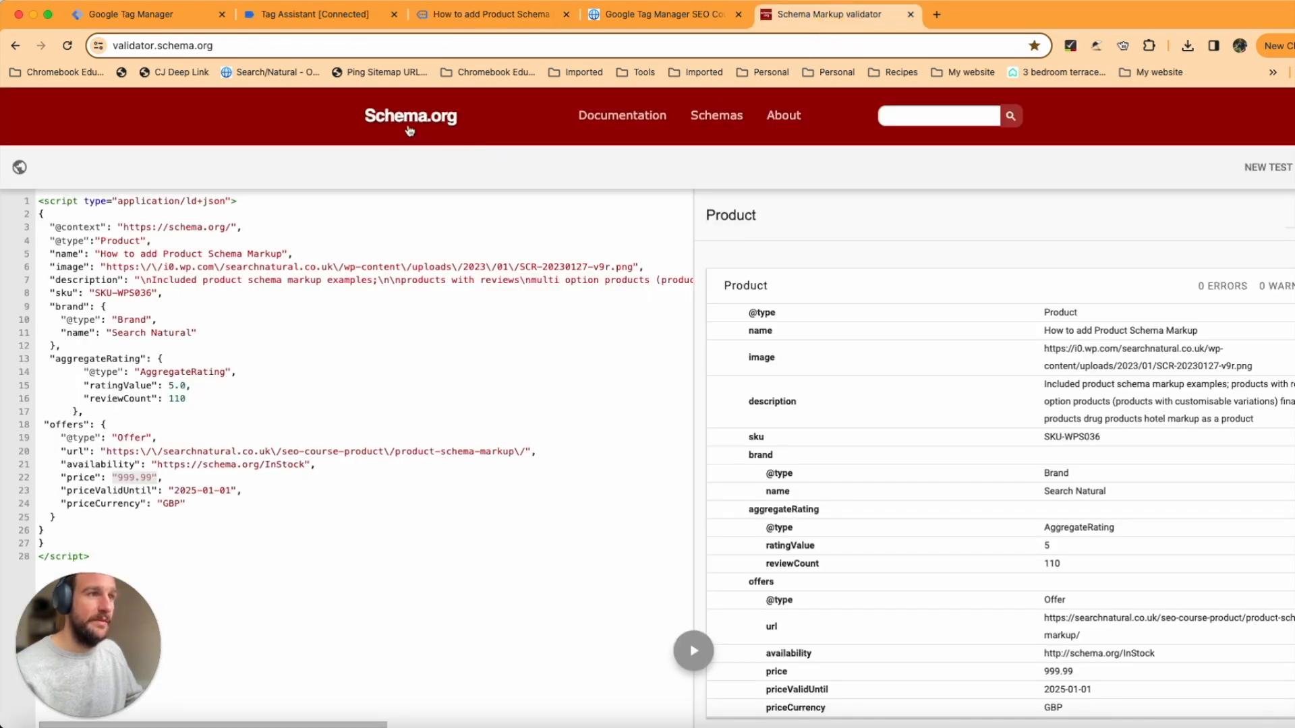
click(1278, 174)
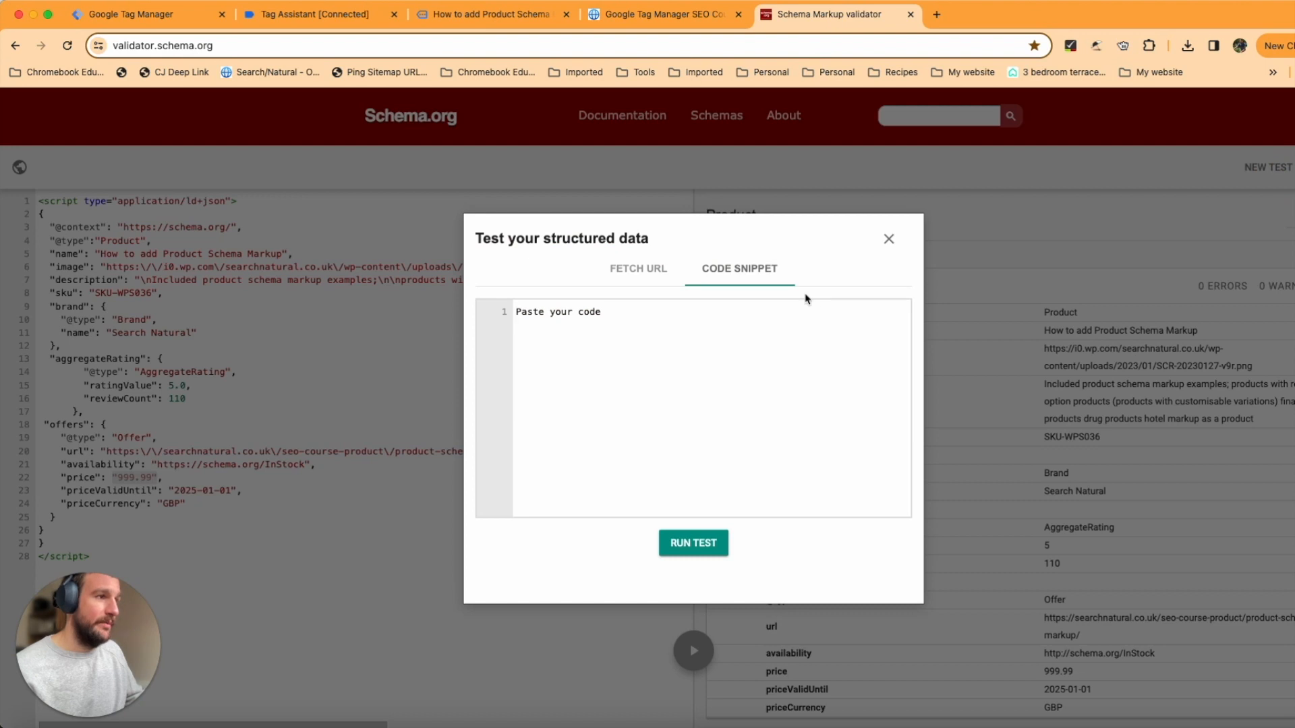
click(613, 360)
key(super+v)
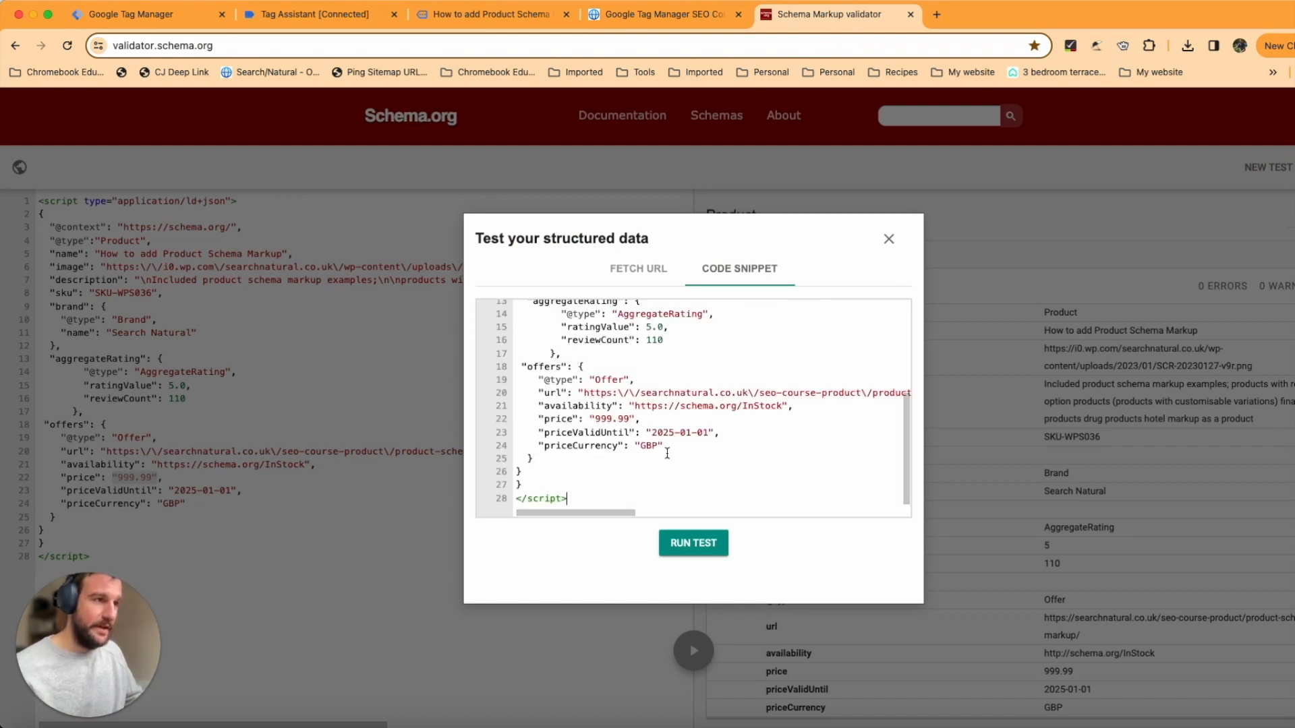
scroll(614, 360, up, 5)
scroll(664, 344, down, 5)
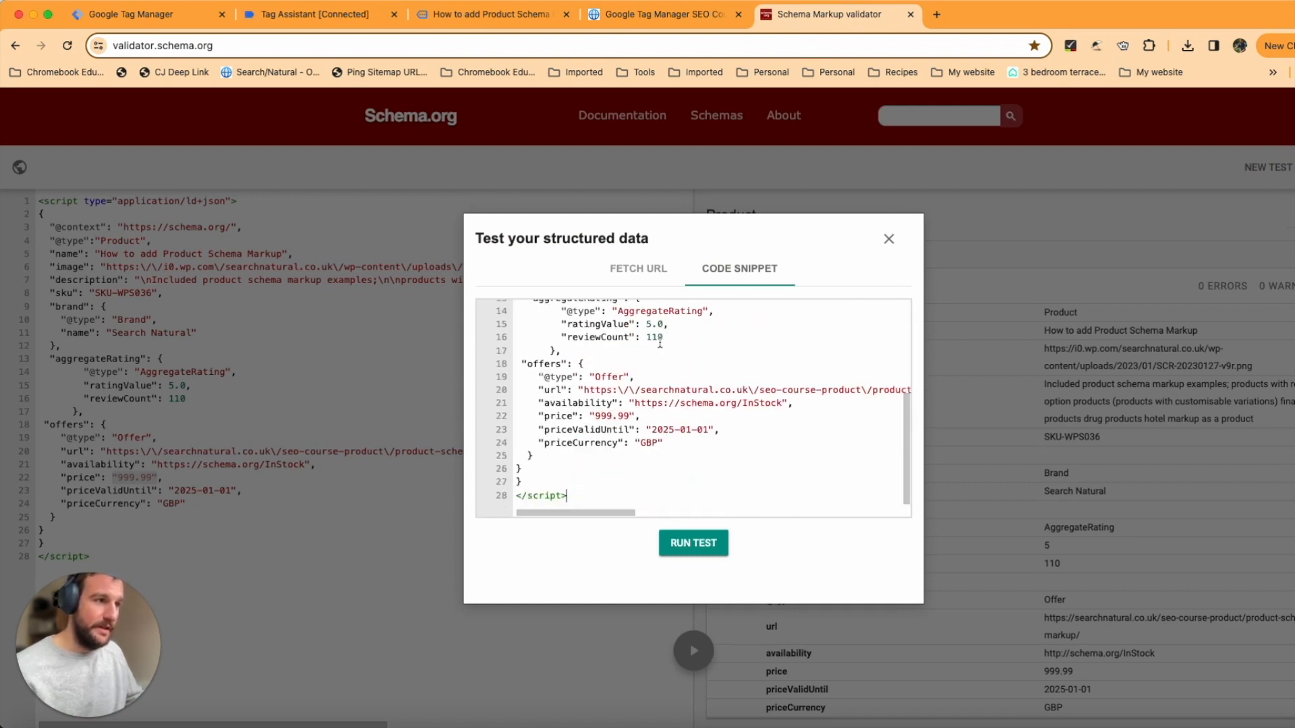
click(694, 543)
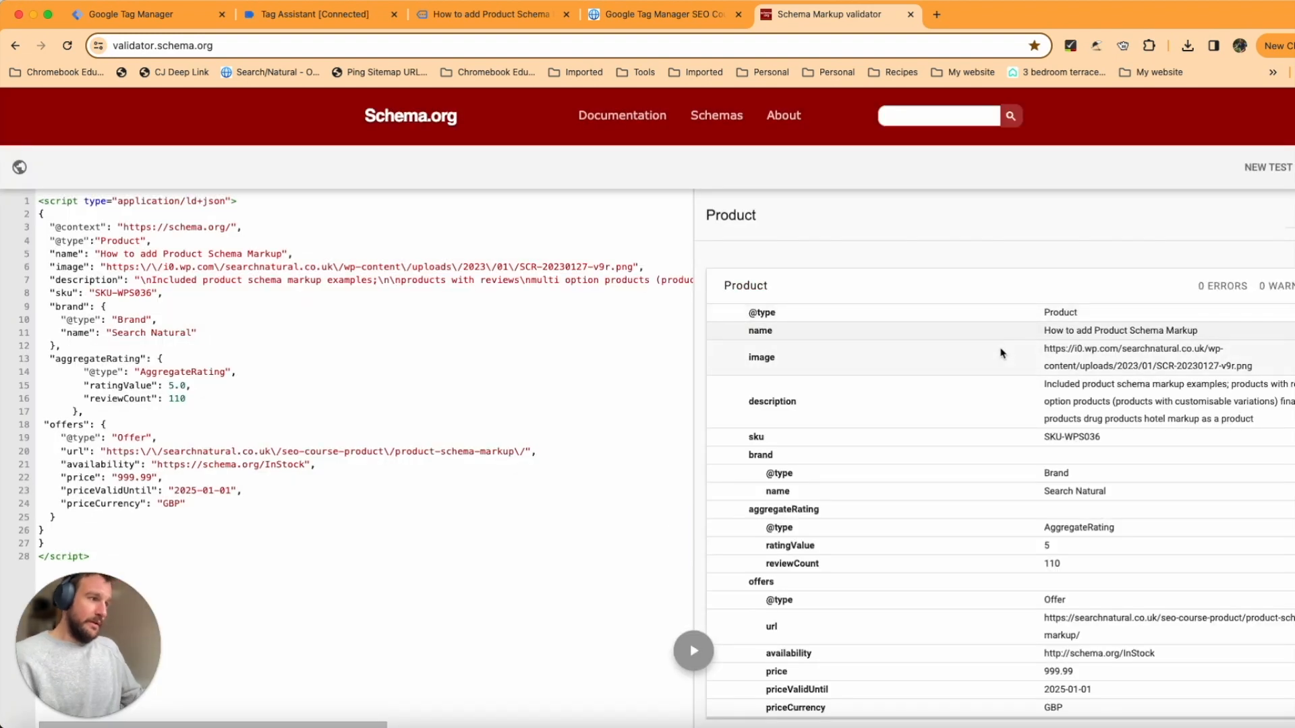
Examine the validated Product properties, including the offer details, review count, name, image, description and SKU.
scroll(914, 255, down, 1)
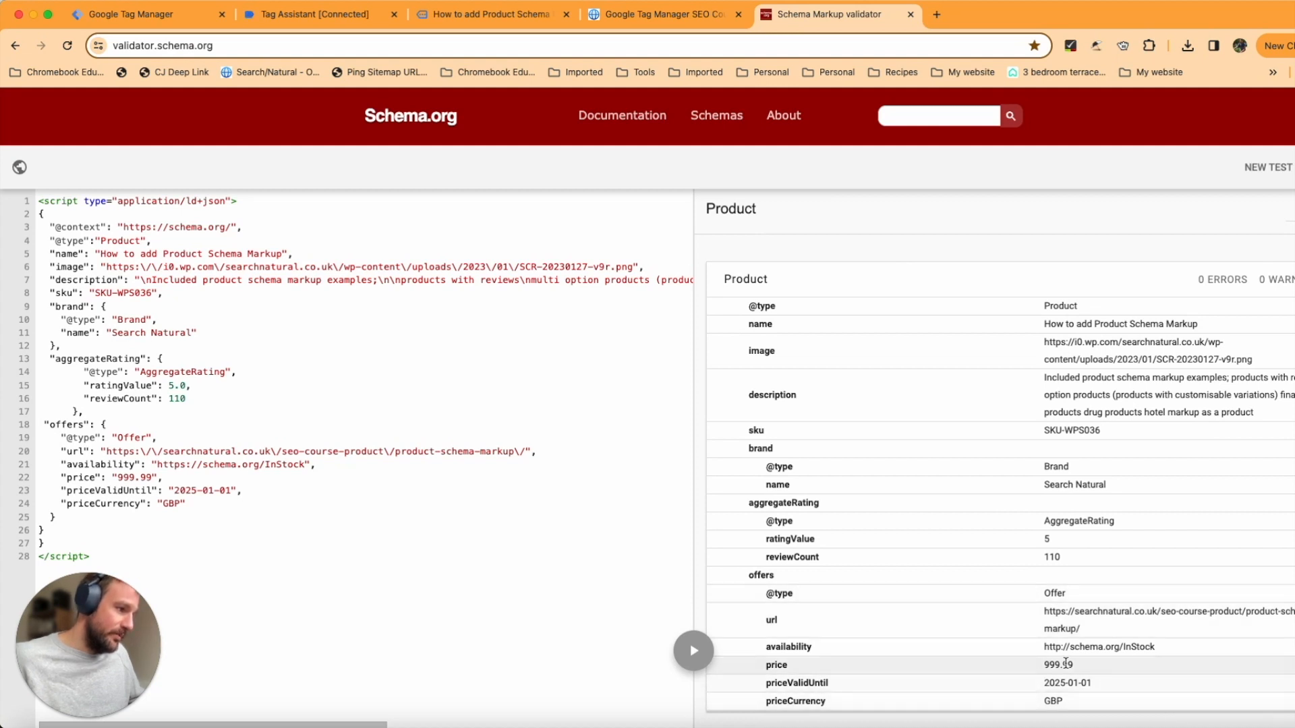
click(1071, 699)
click(1085, 685)
drag(1087, 684, 977, 668)
drag(1120, 599, 1021, 620)
click(1071, 553)
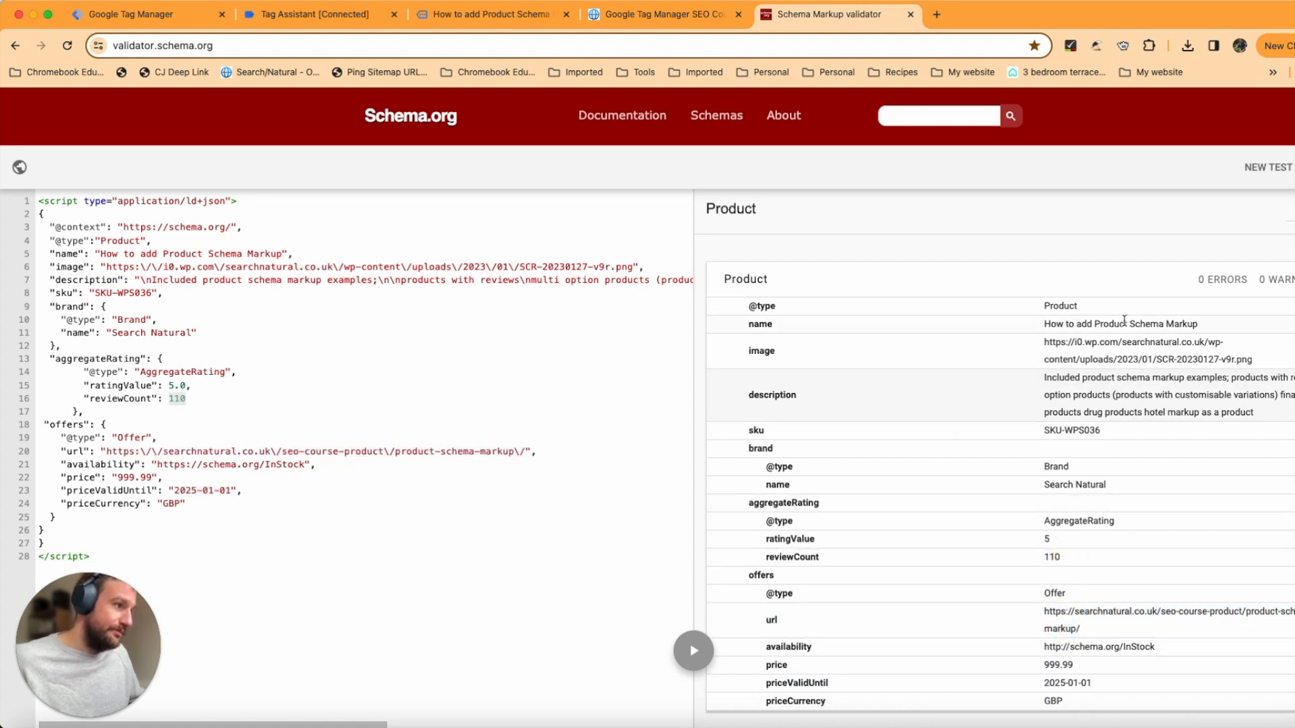
drag(1251, 320, 1211, 399)
click(1047, 343)
click(1212, 400)
click(1152, 436)
drag(1136, 438, 1073, 395)
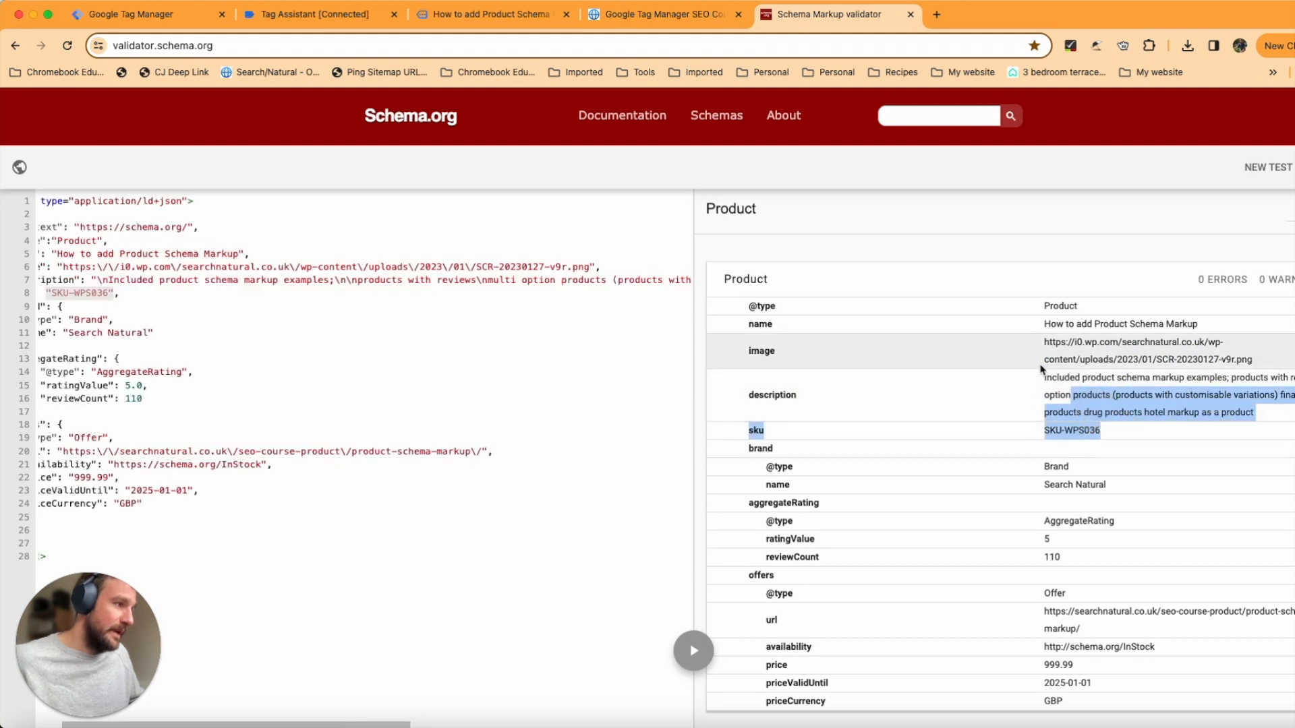
click(1067, 429)
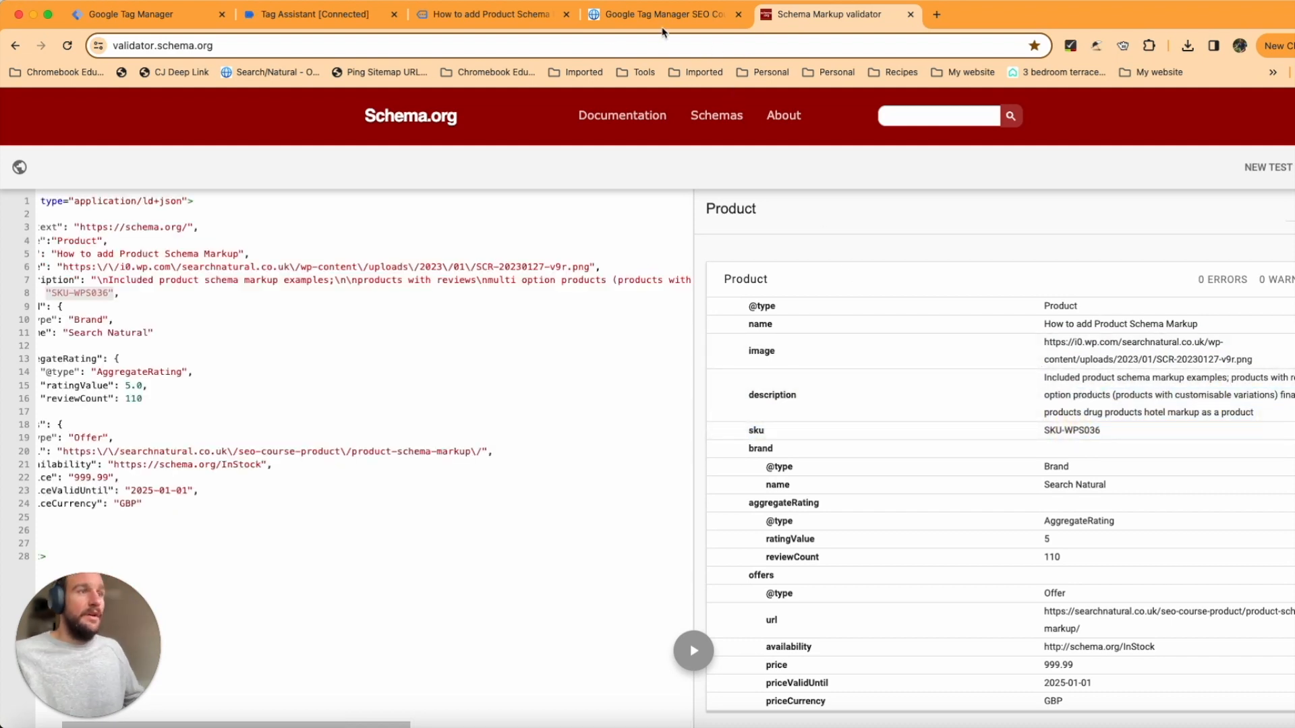
Return to the product page on searchnatural.co.uk, close the developer tools and go to the SEO Courses and Products page.
click(491, 19)
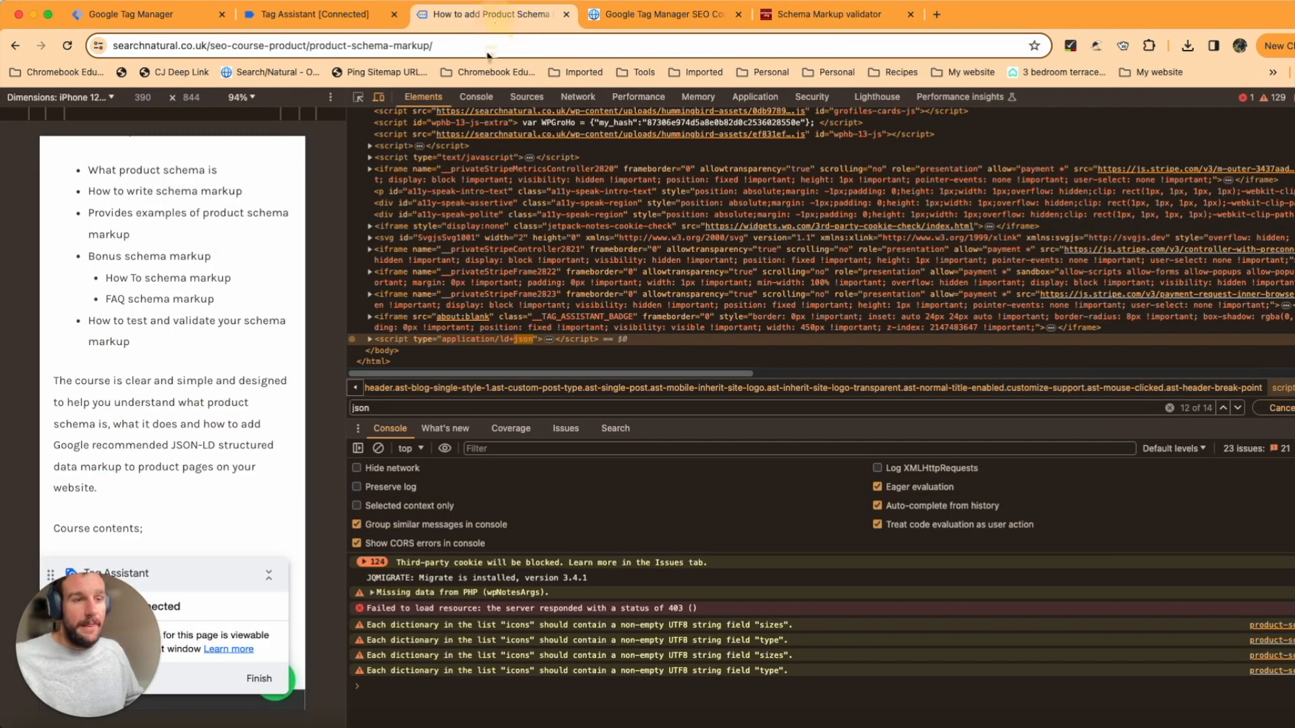
click(1294, 97)
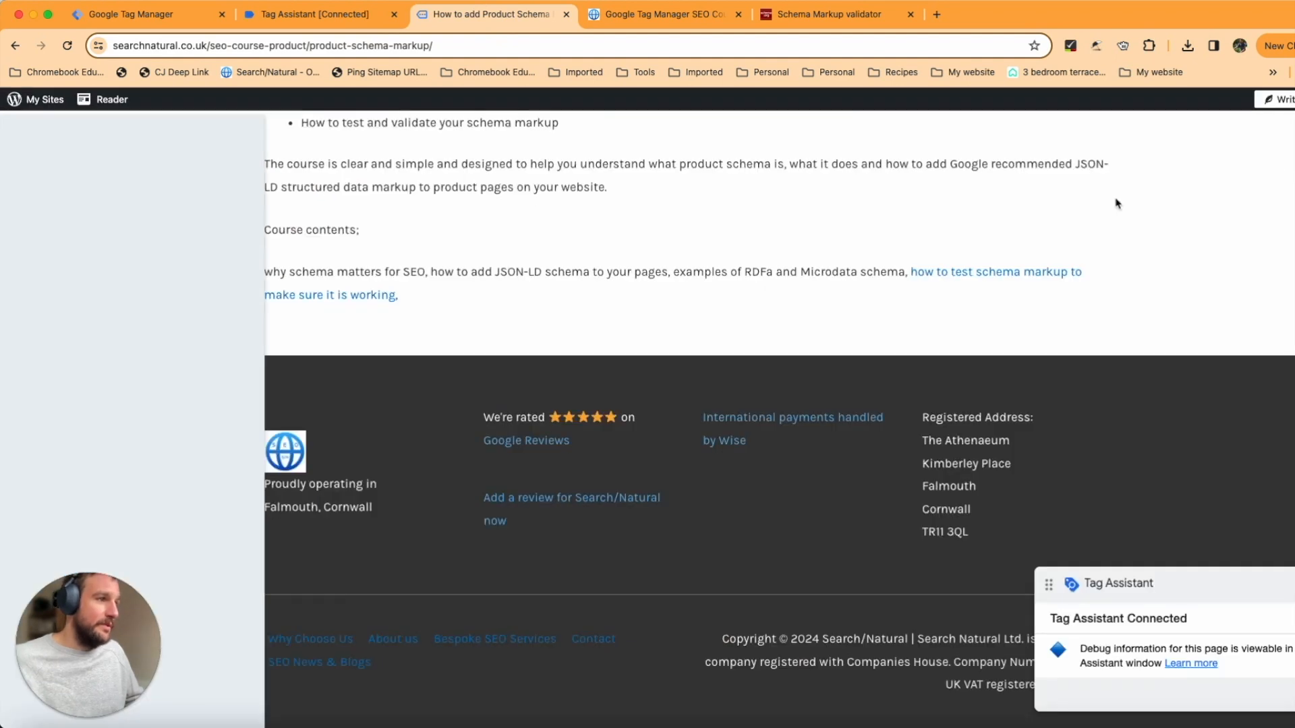
scroll(587, 250, up, 12)
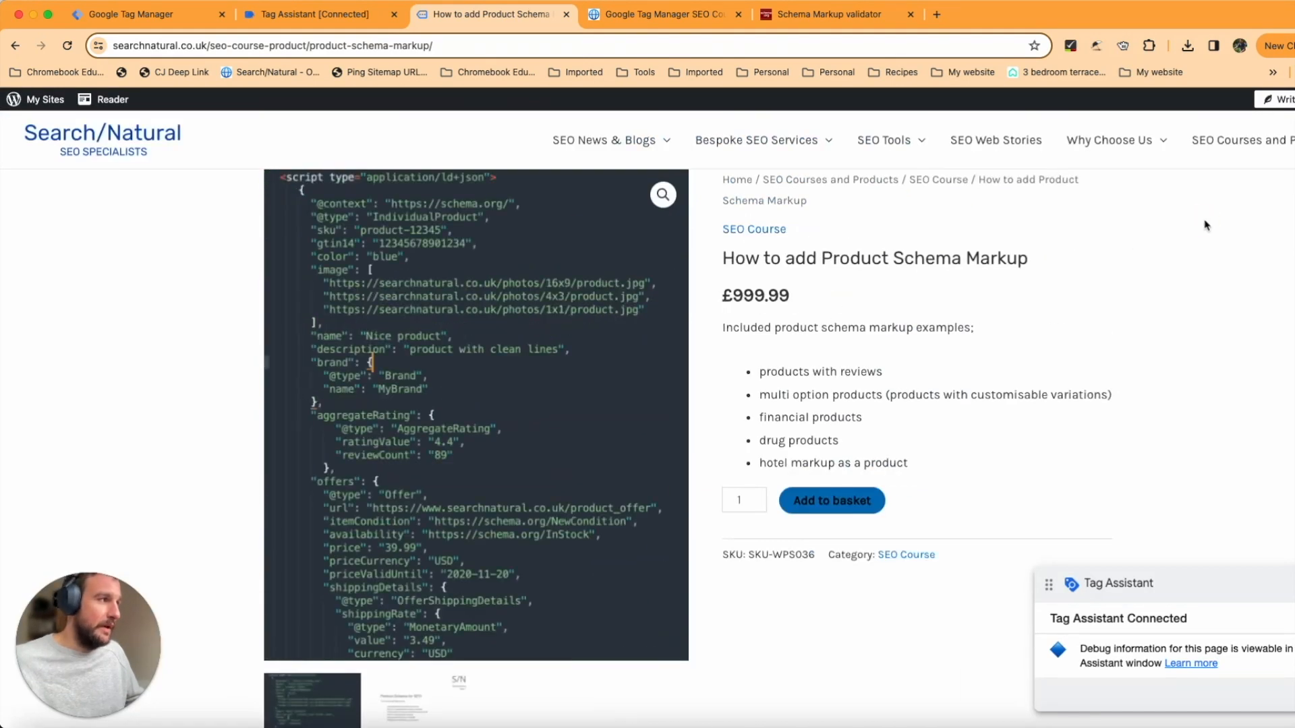
click(1238, 150)
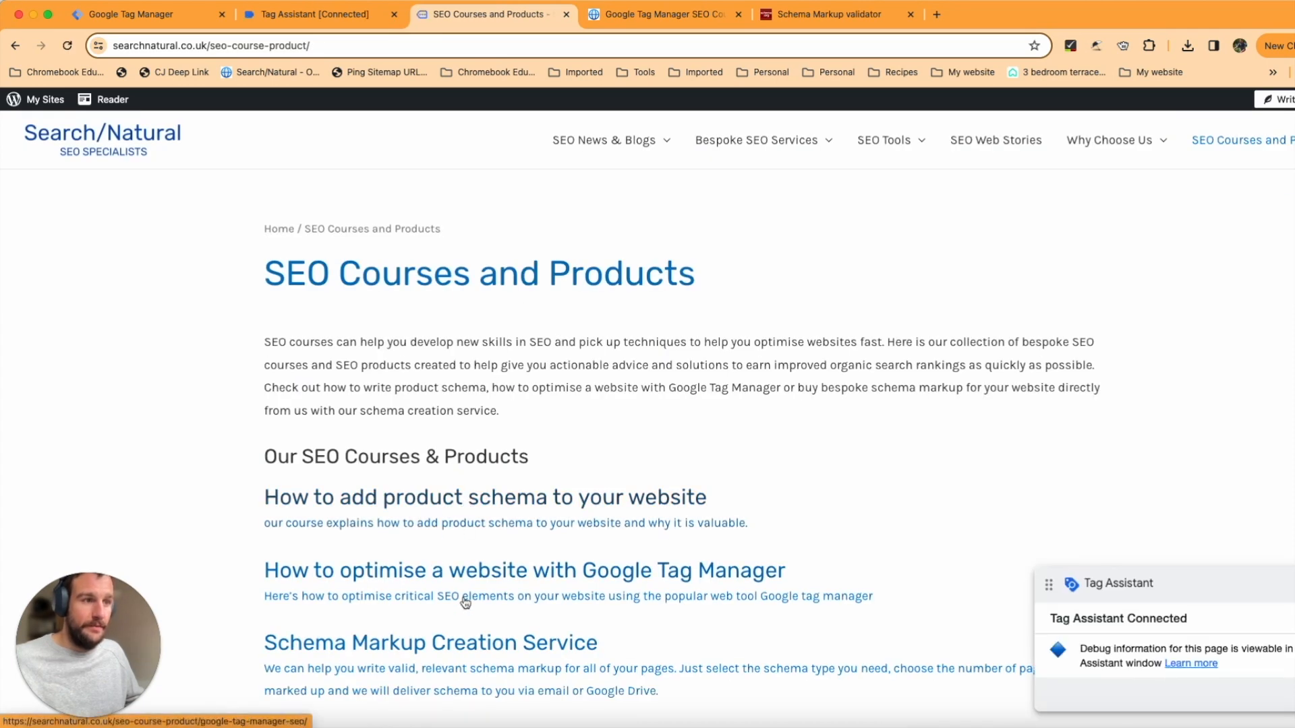
Load the 'How to optimise a website with Google Tag Manager' product page and open its Product Structured Data Tag under Container Loaded event 46 in Tag Assistant.
click(481, 582)
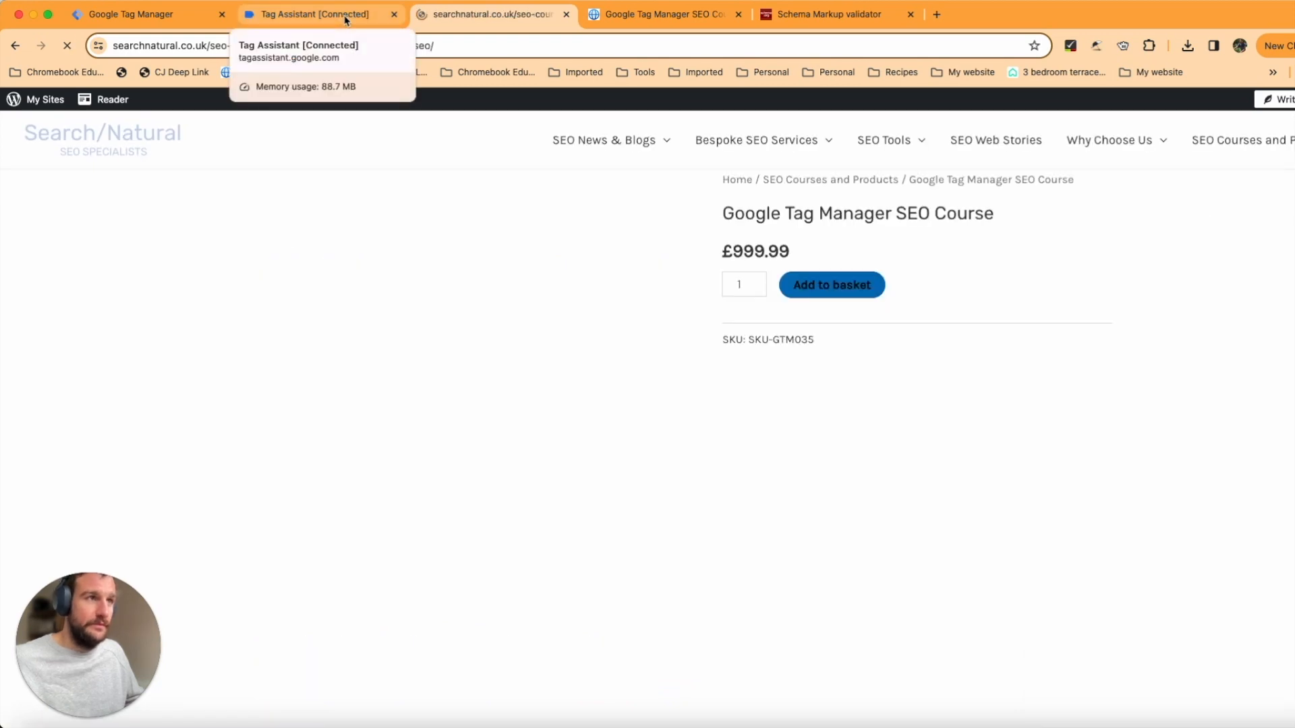
click(345, 17)
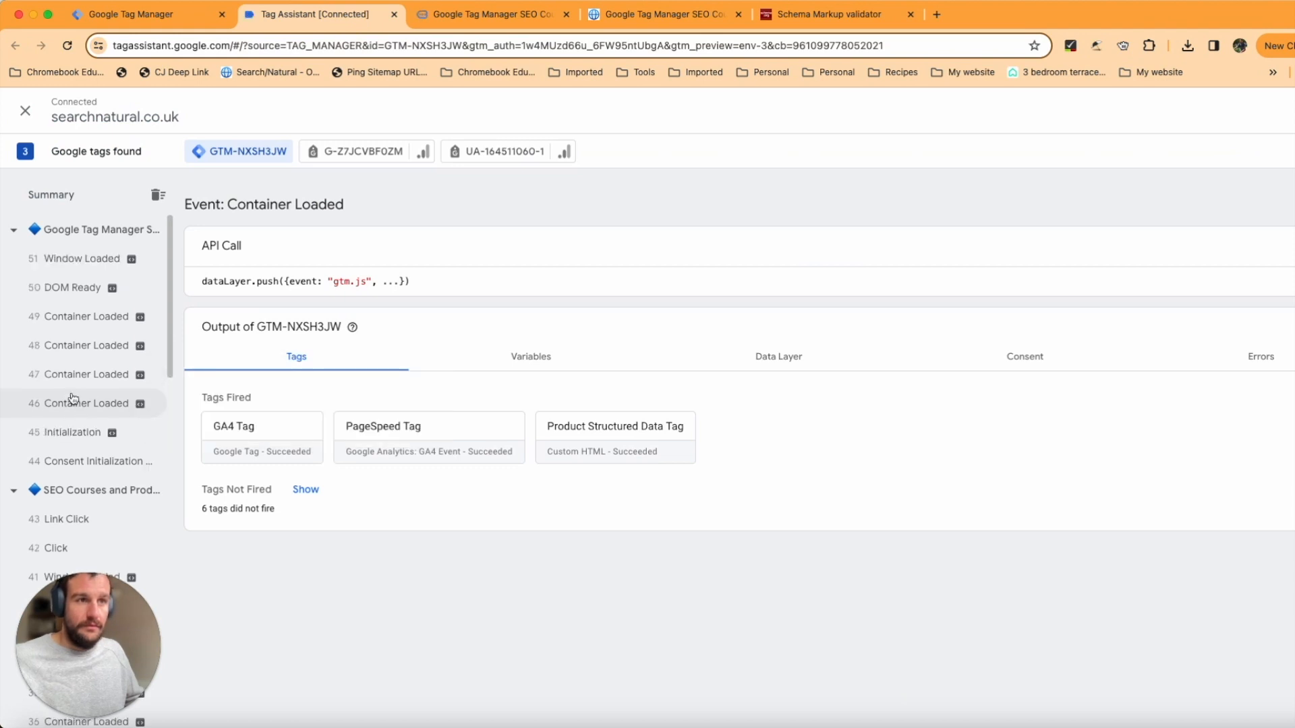
scroll(74, 432, down, 5)
scroll(80, 449, up, 5)
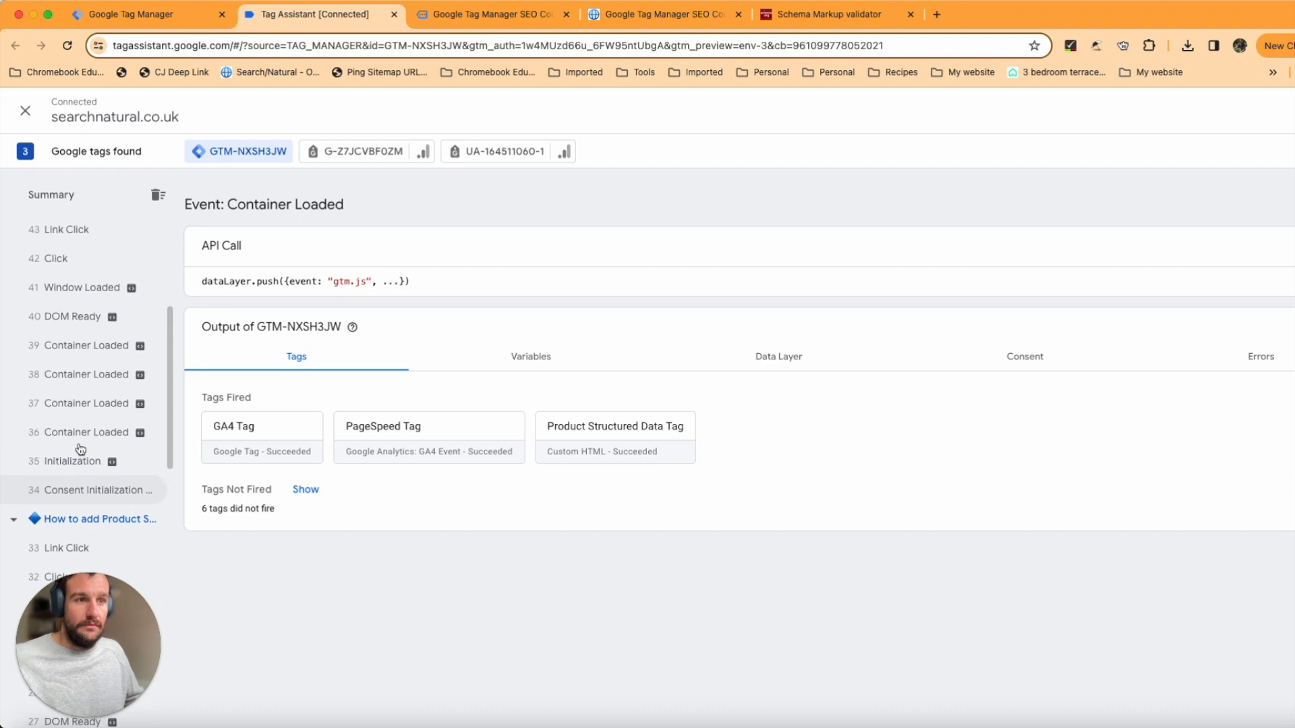
click(84, 403)
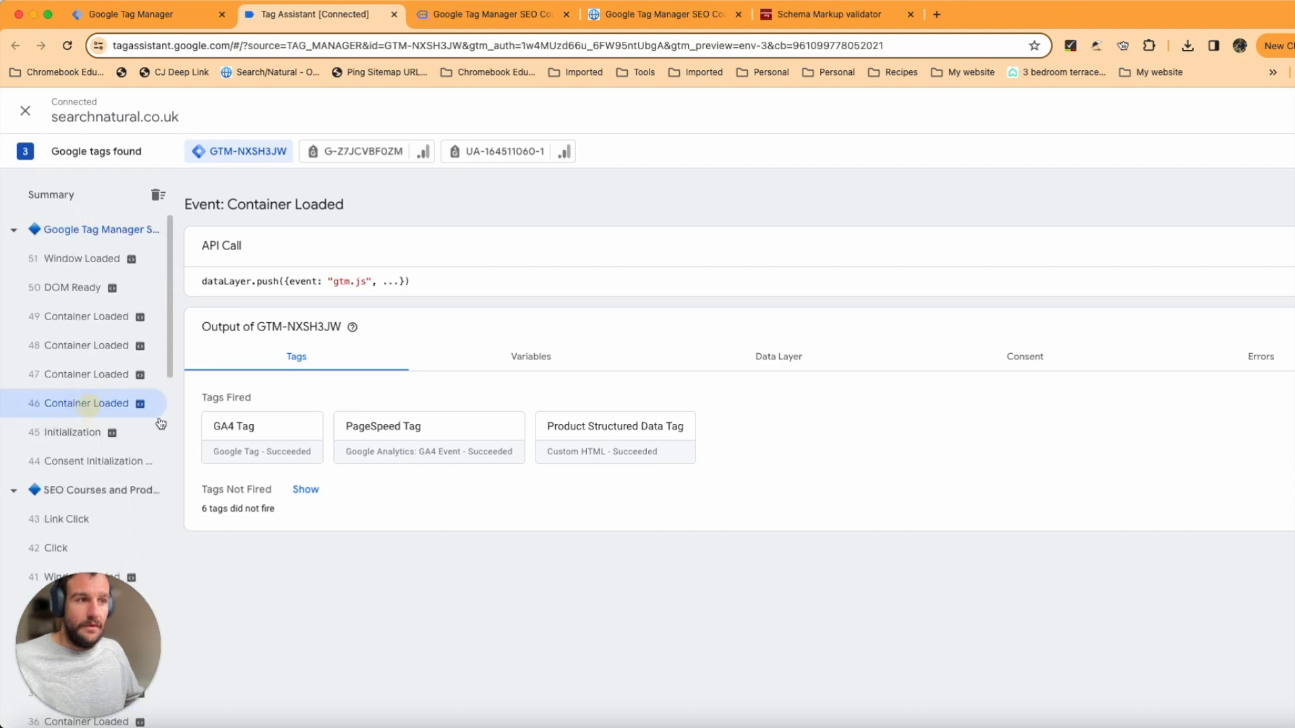
click(627, 445)
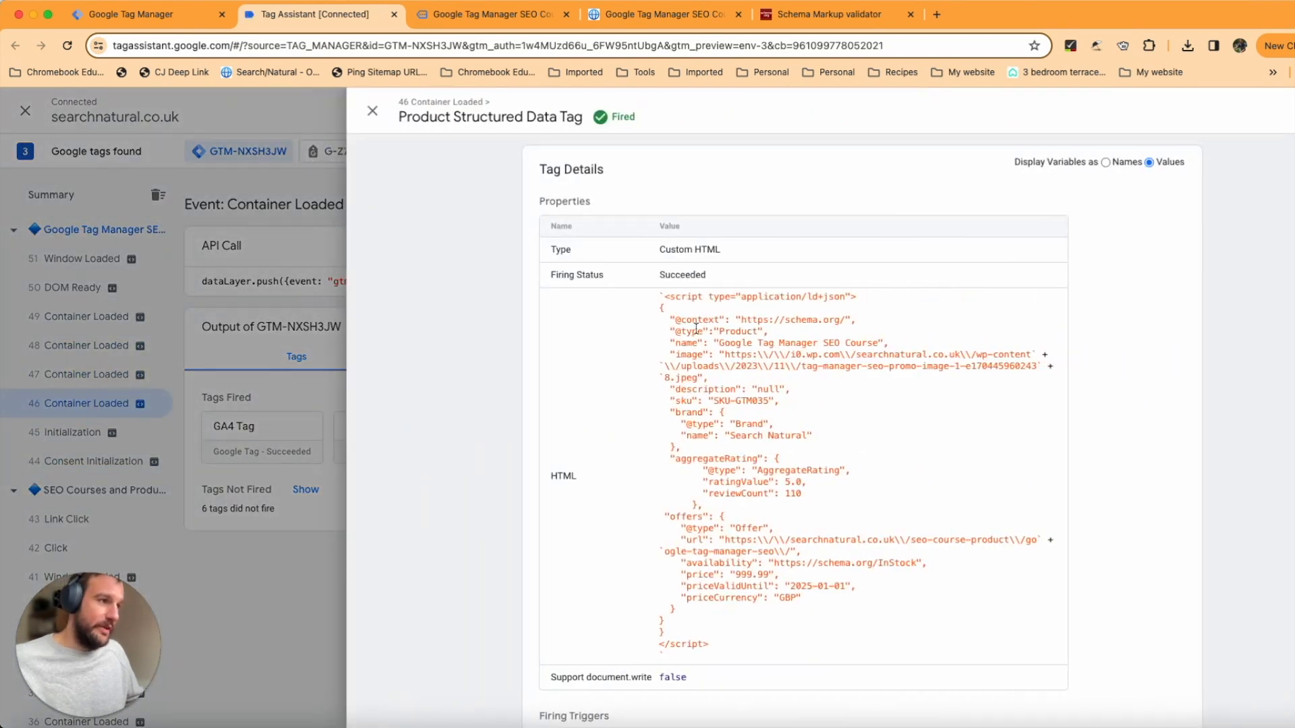
Compare the tag's HTML with variables displayed as Names and as Values, check the aggregateRating block, and close the tag details.
click(1123, 163)
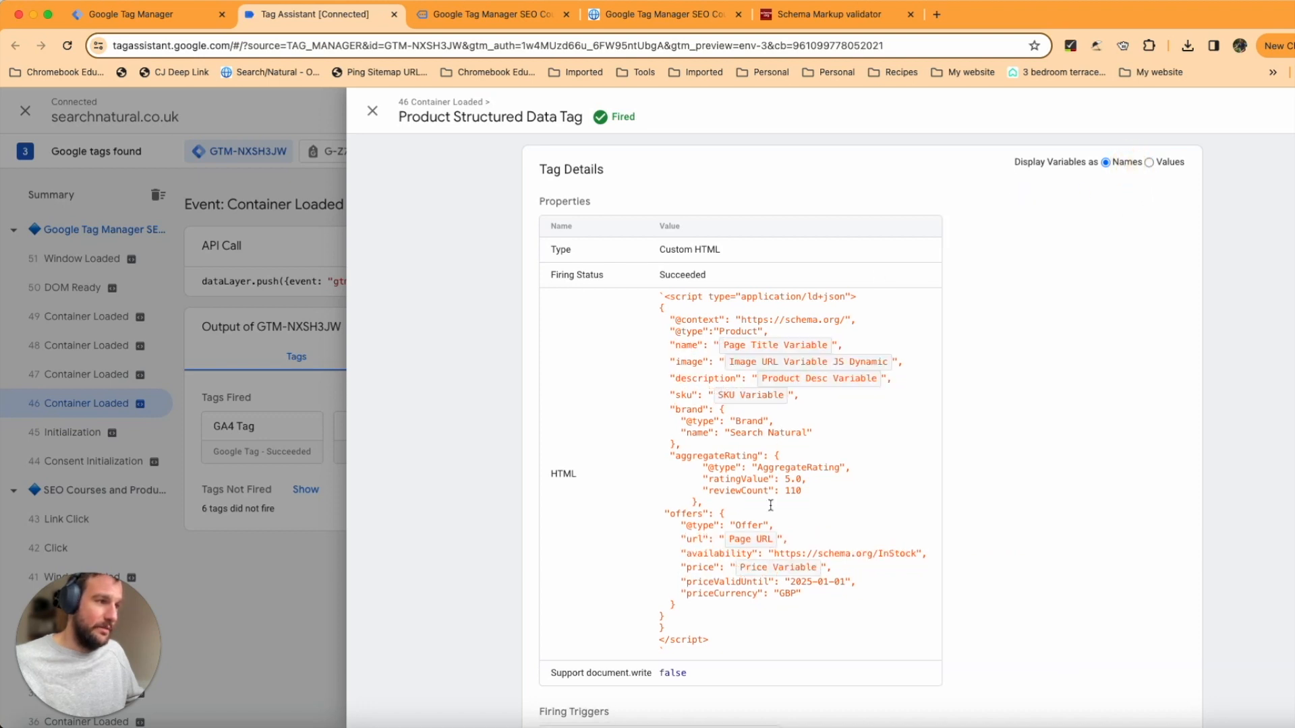
click(1149, 163)
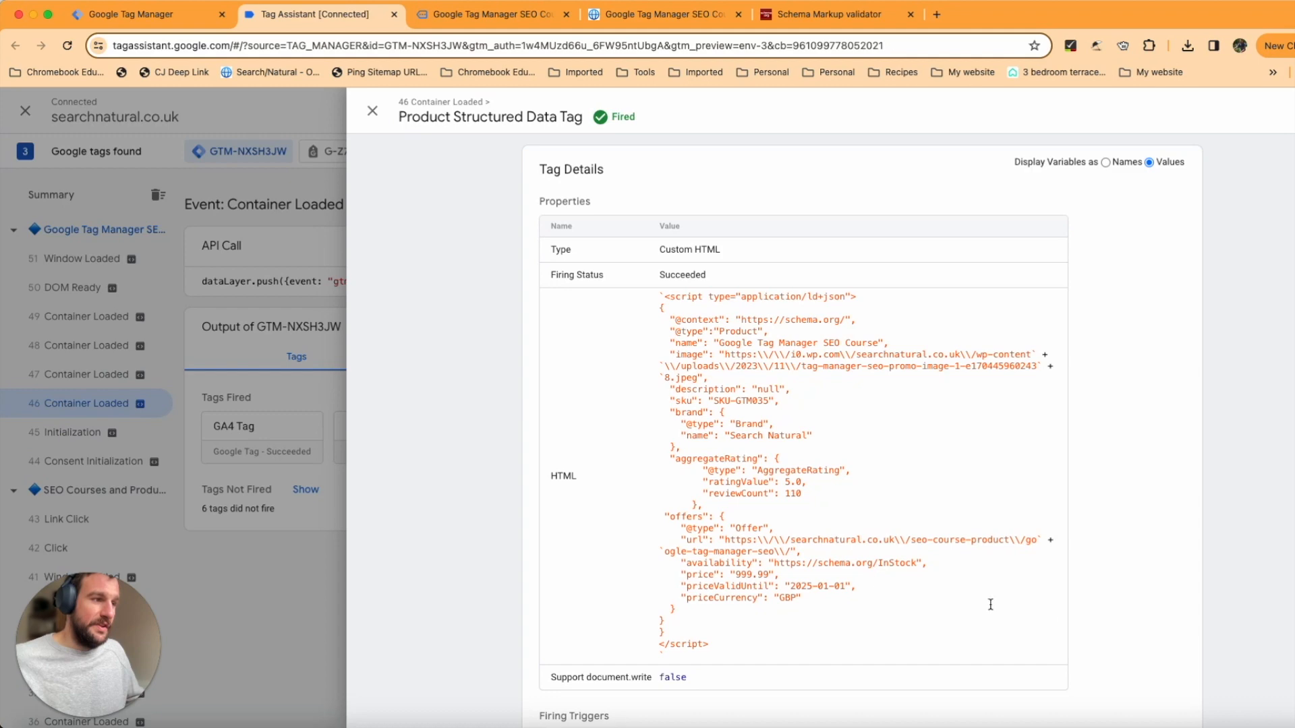
drag(829, 517, 678, 468)
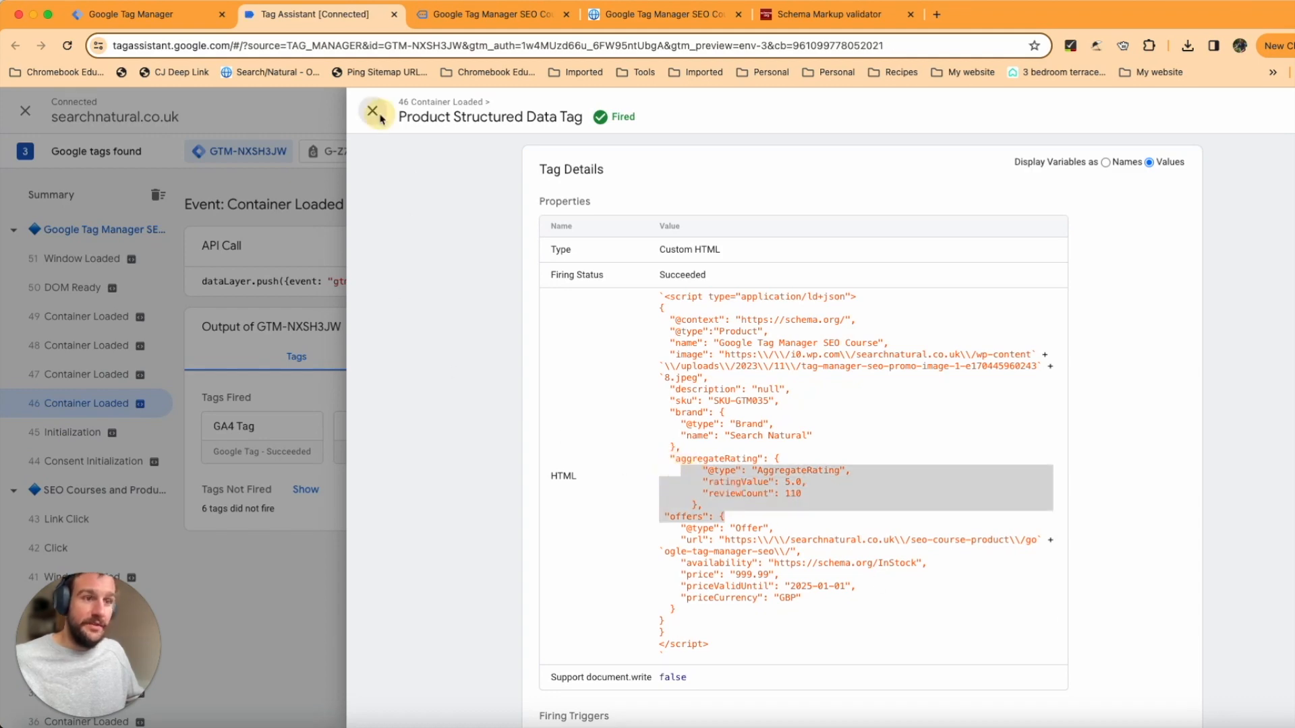
click(372, 111)
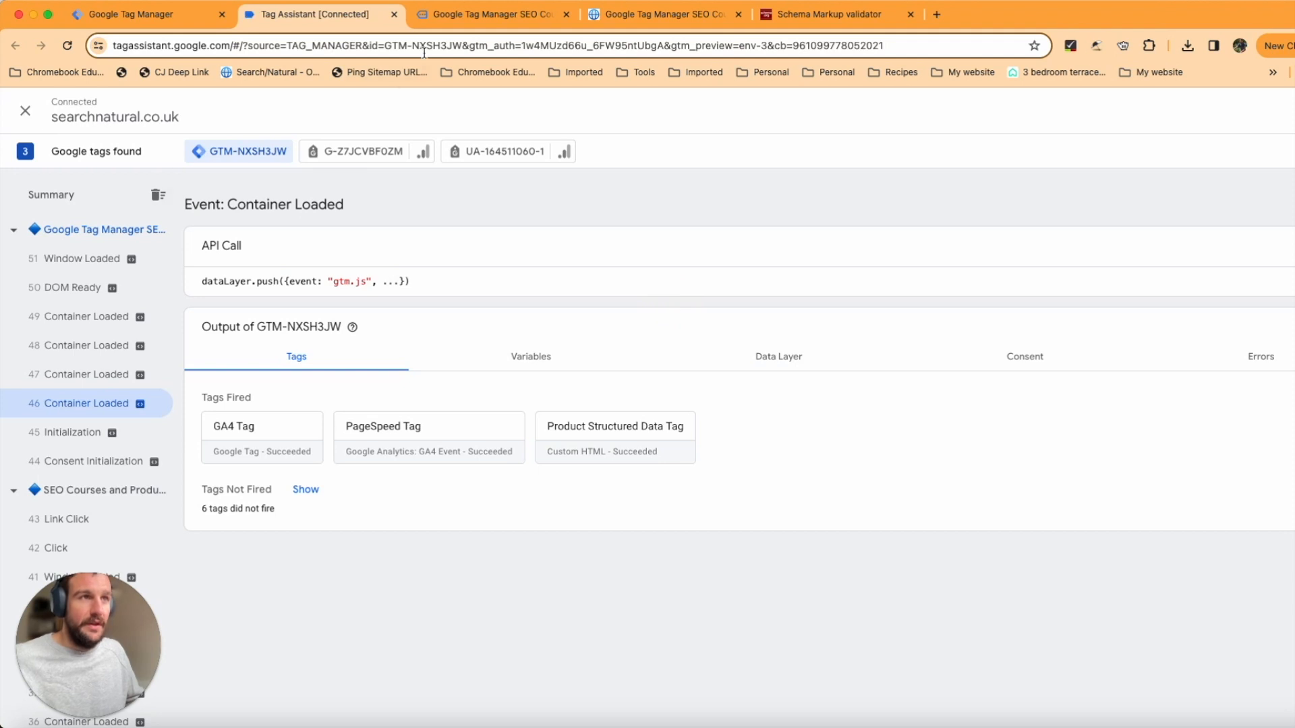
Close the Tag Assistant page and the connected preview page, and return to the Tags list in Google Tag Manager.
click(545, 19)
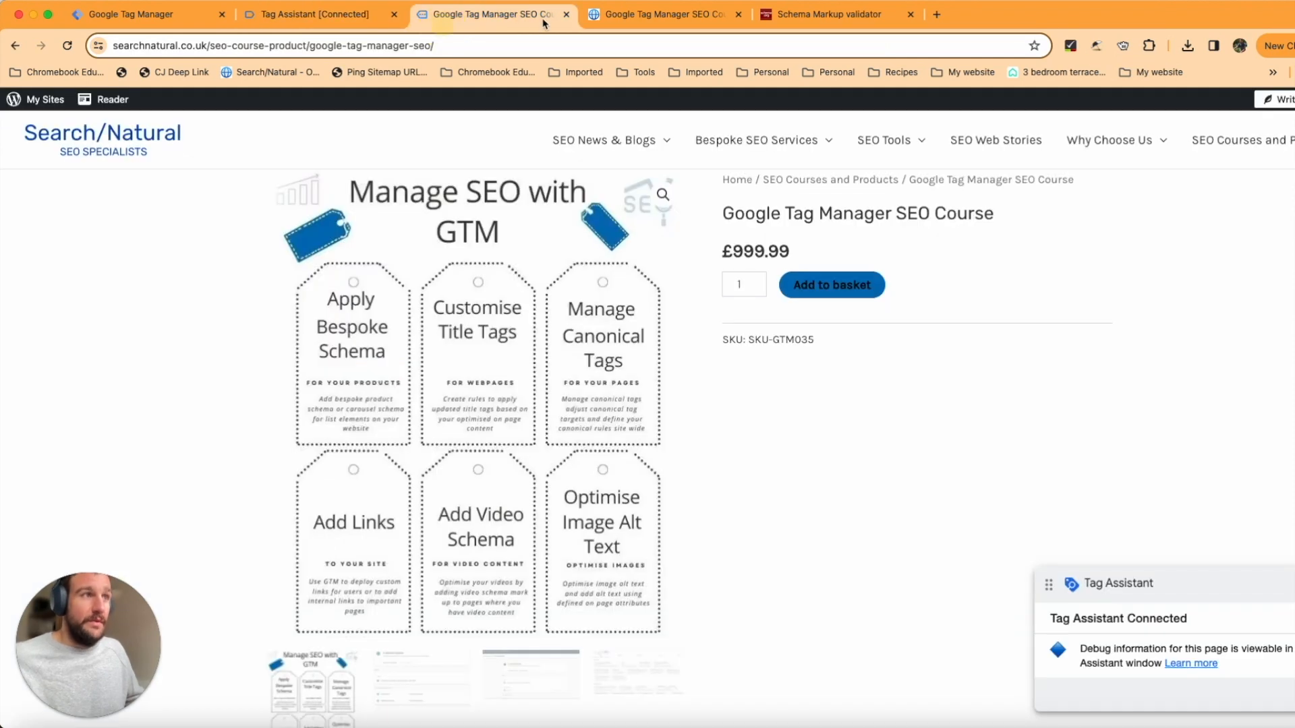
click(394, 15)
click(394, 15)
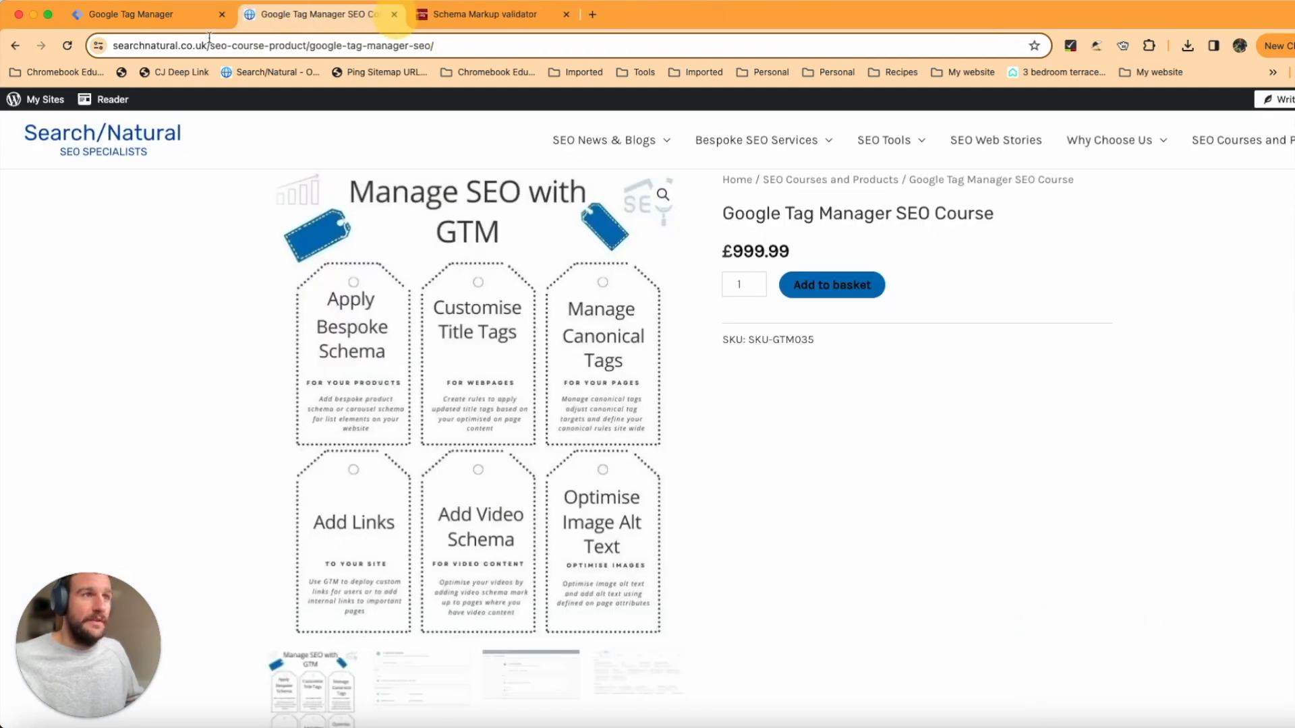
click(169, 20)
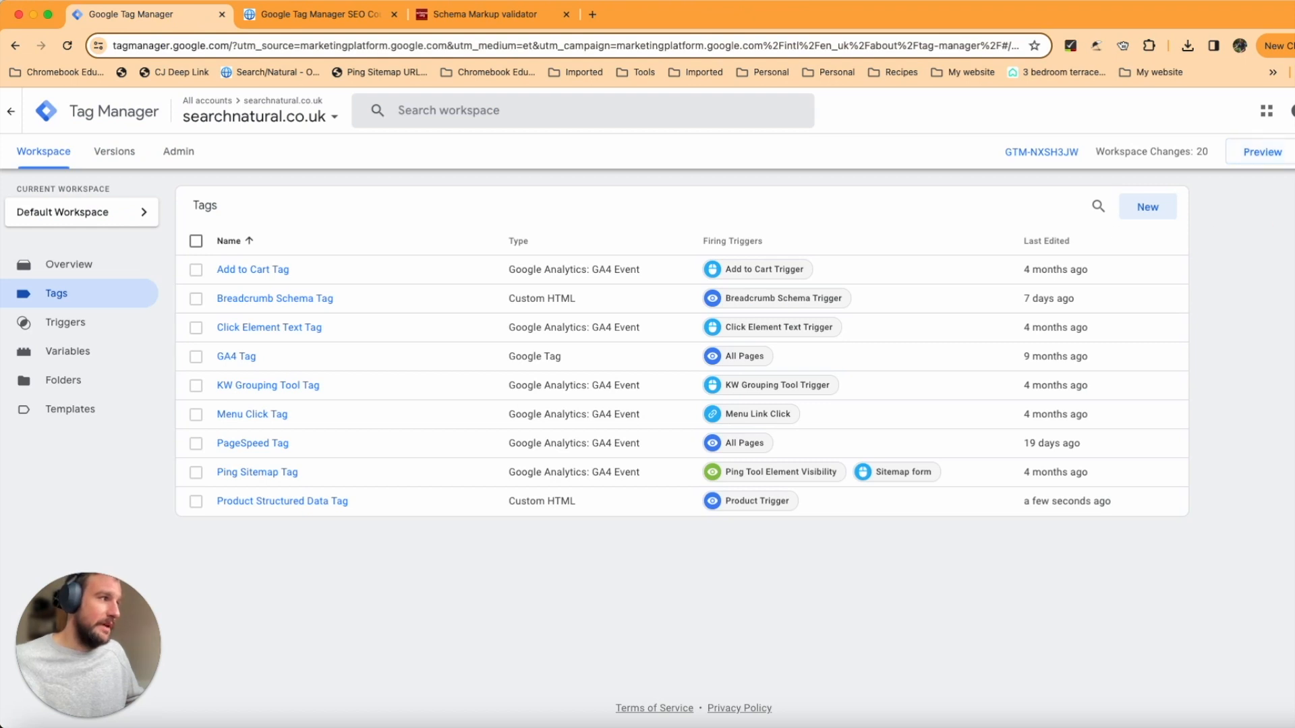